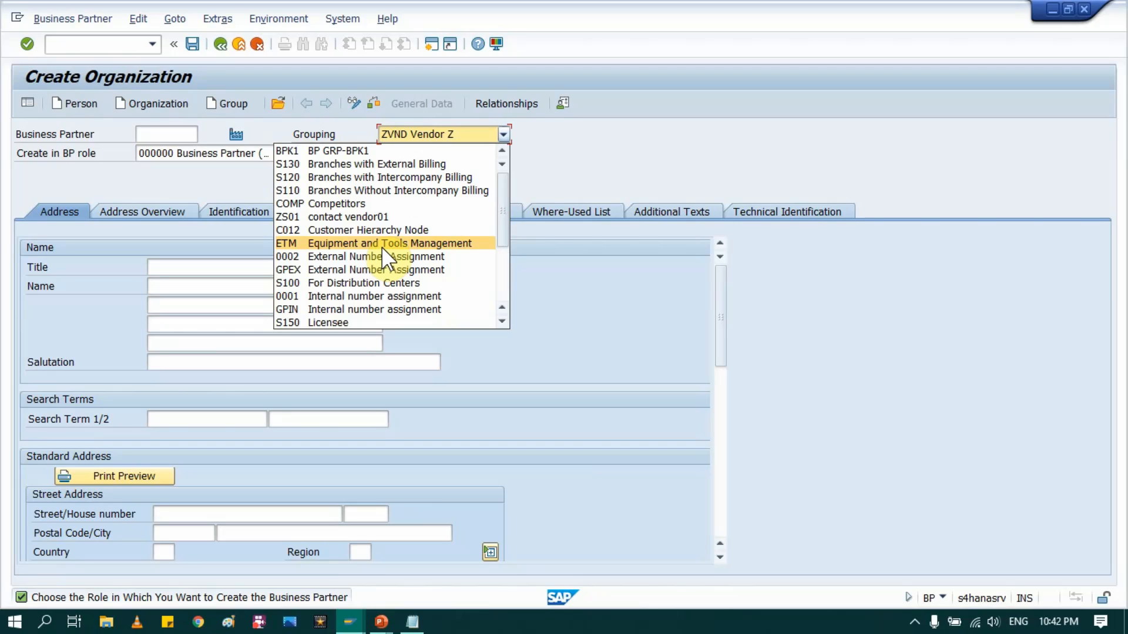
Step: Keep the grouping set to ZVND Vendor Z
left_click(596, 146)
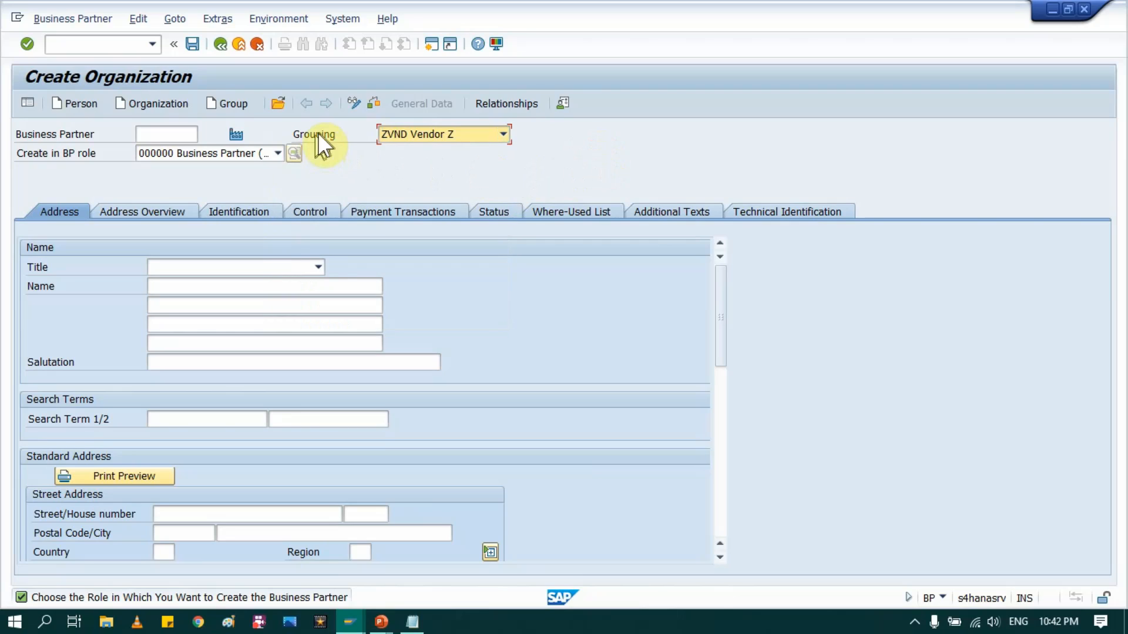
left_click(295, 135)
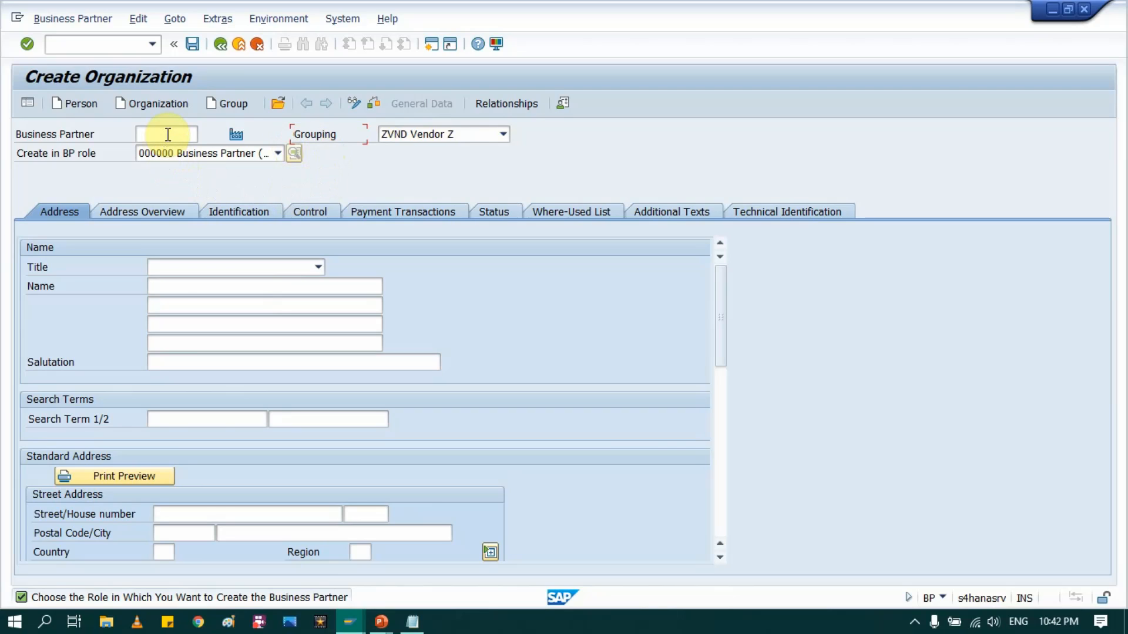
key("F10")
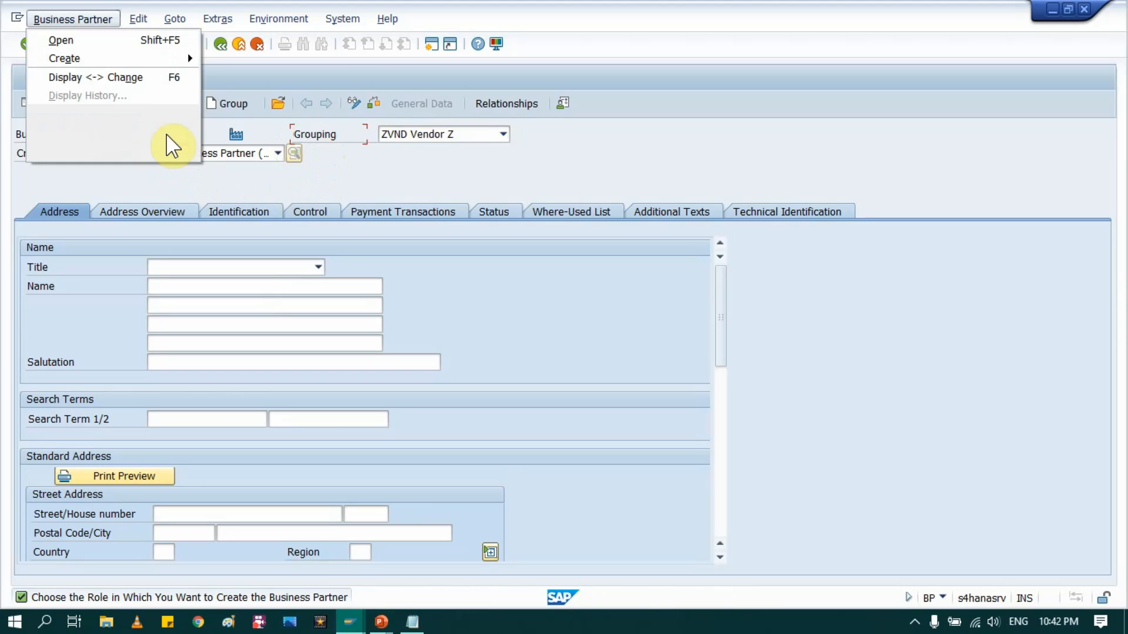
left_click(481, 133)
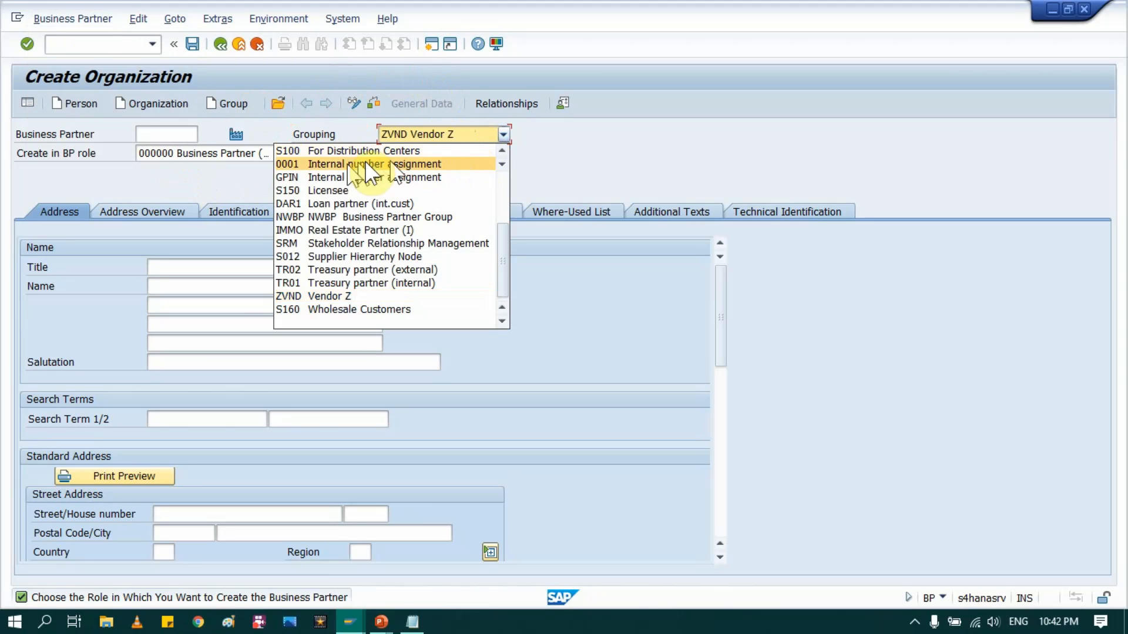
left_click(322, 296)
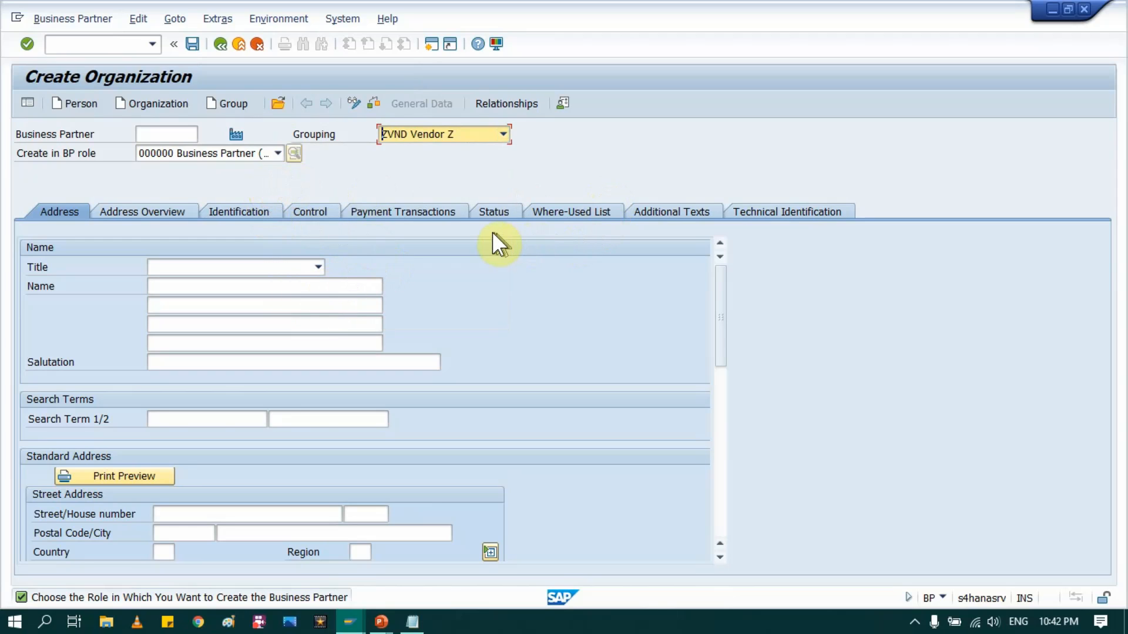
Step: Set the Create in BP role field to Z_VNDRX SAP Vendors
left_click(268, 154)
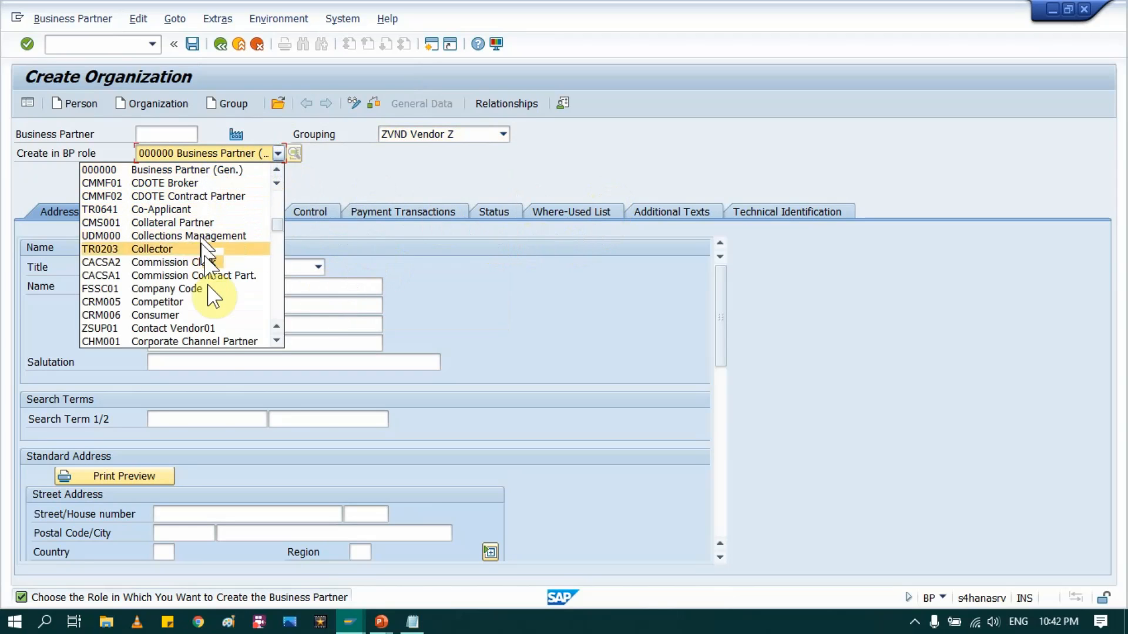
left_click_drag(282, 223, 276, 347)
left_click(190, 342)
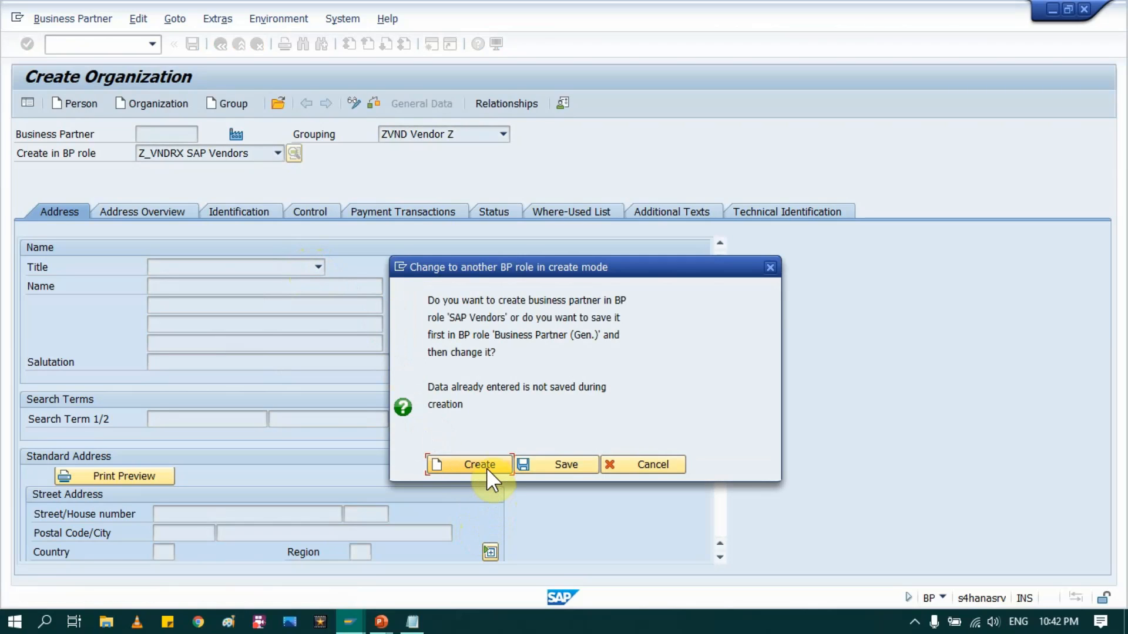
Step: Create the partner in the SAP Vendors role and show Vendor: General Data with account group ZVND
left_click(487, 468)
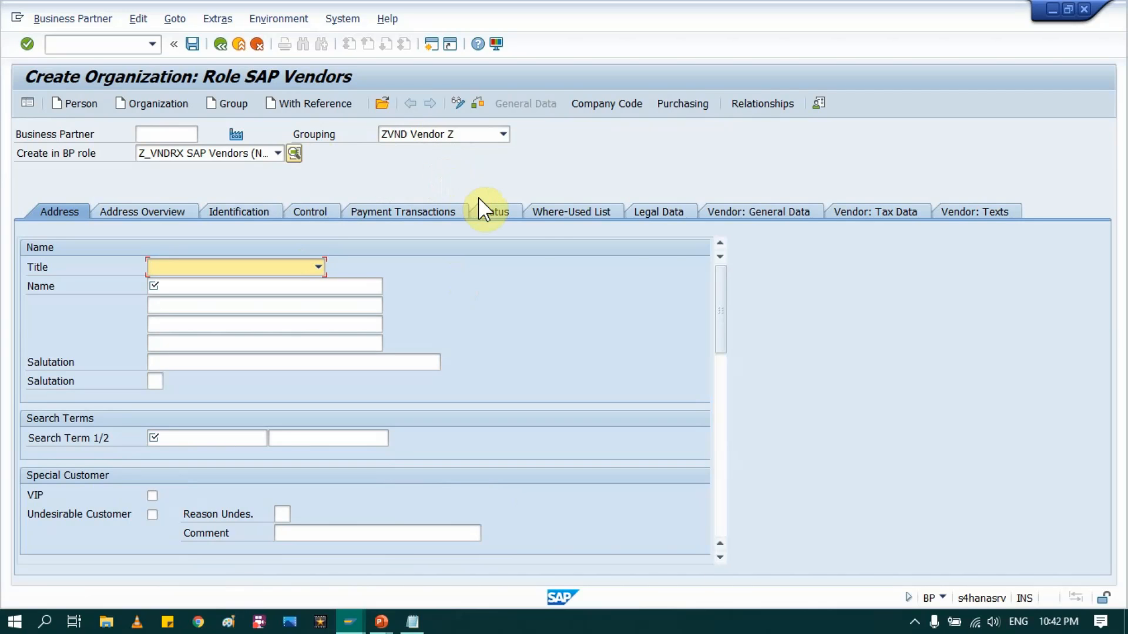
left_click(746, 211)
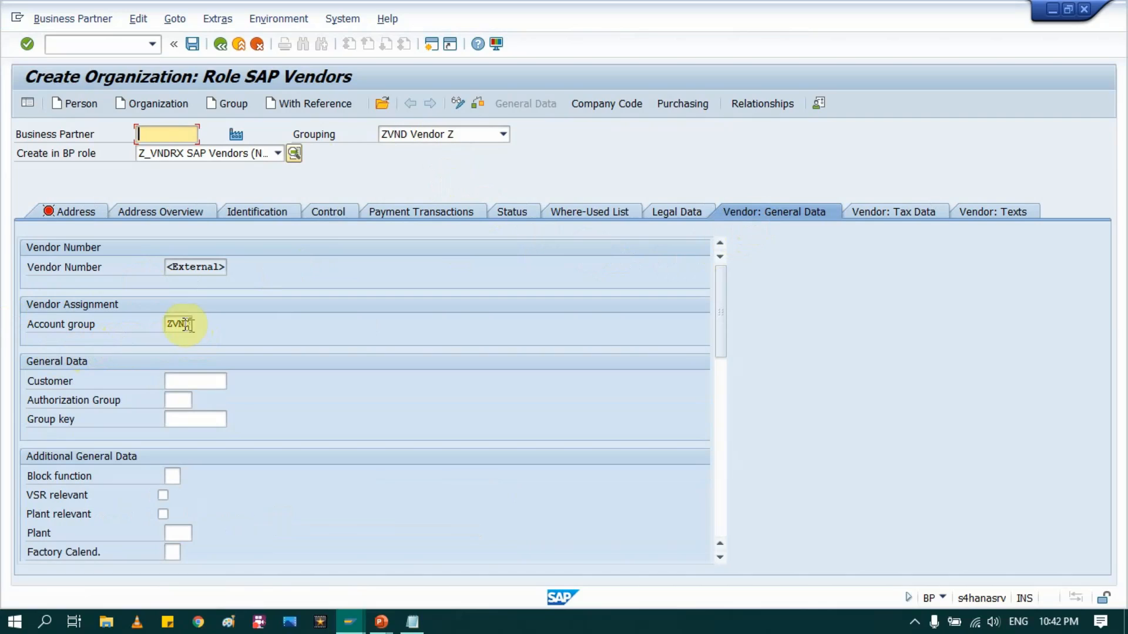
left_click_drag(110, 325, 11, 331)
left_click(11, 331)
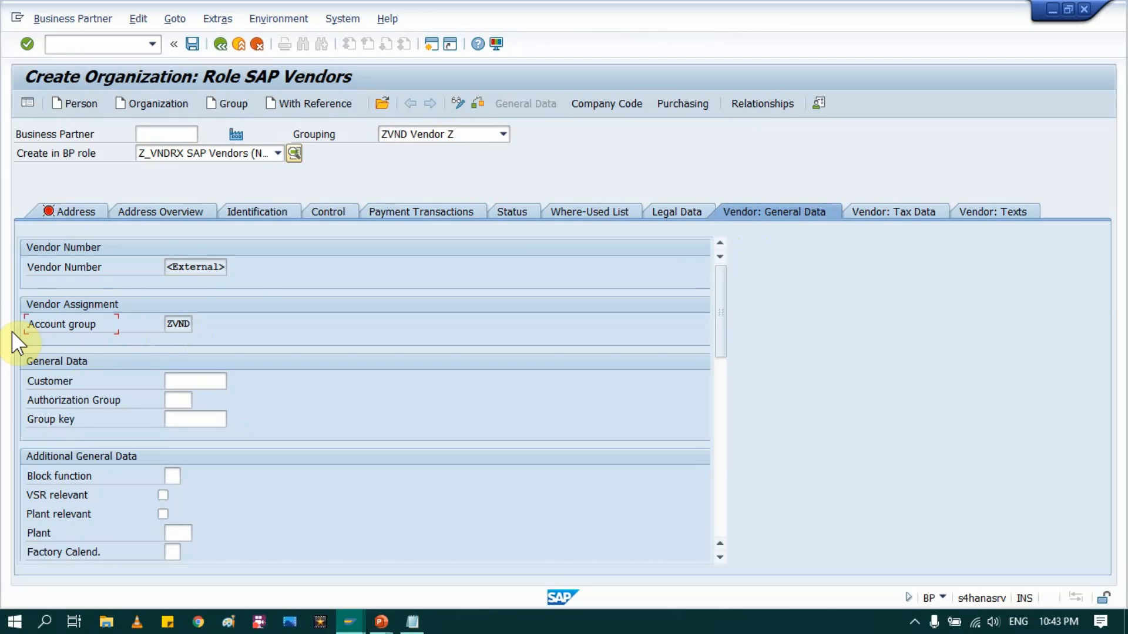
Step: Reveal the Vendor Account Group bullet on the slide, then return to SAP
key("alt+Tab")
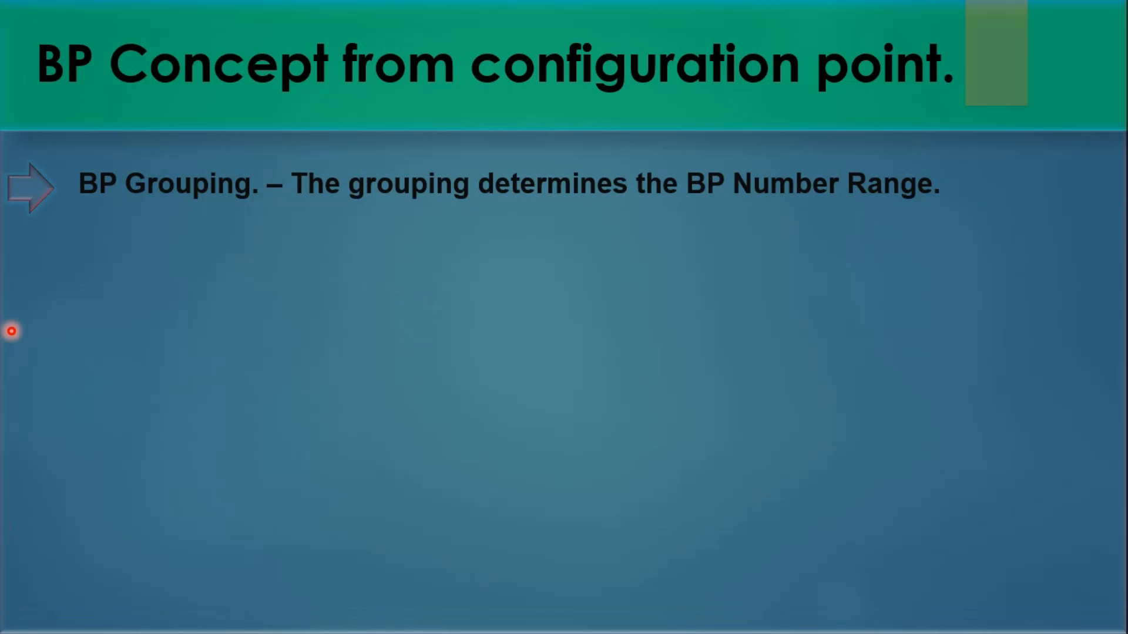
key("Right")
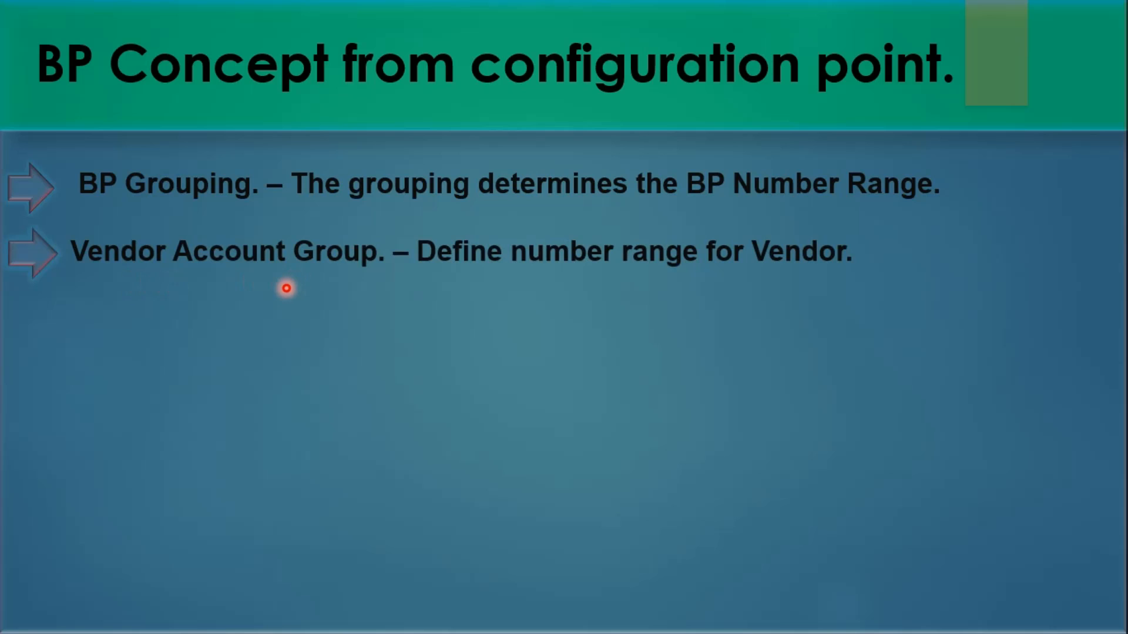
key("alt+Tab")
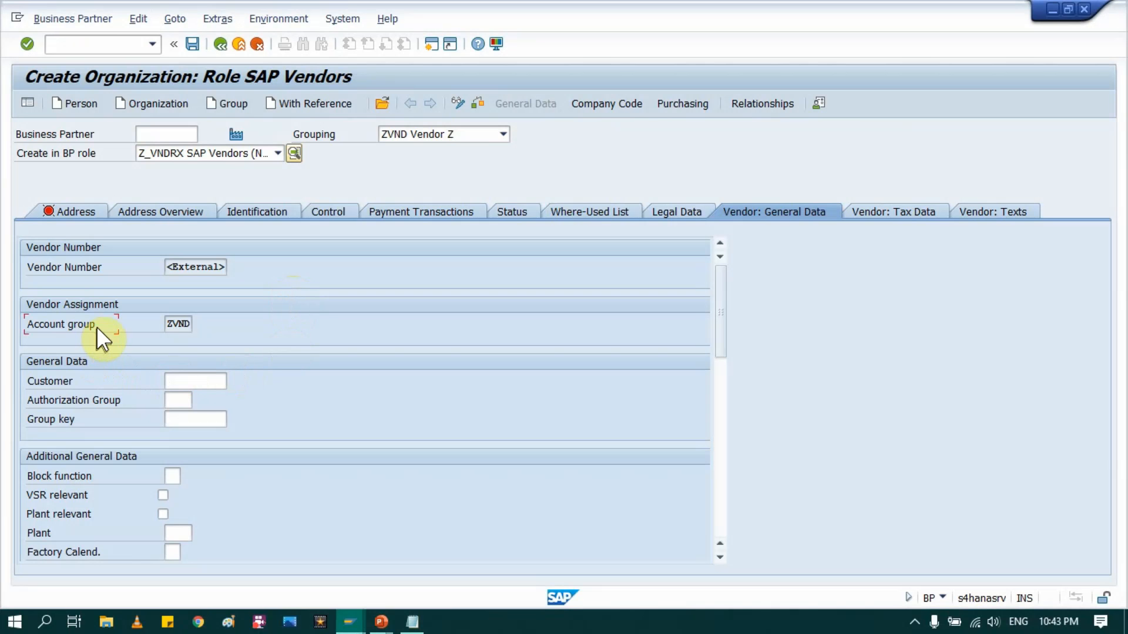
Step: Highlight the Account group field and its value ZVND
left_click_drag(23, 324, 127, 323)
left_click(127, 323)
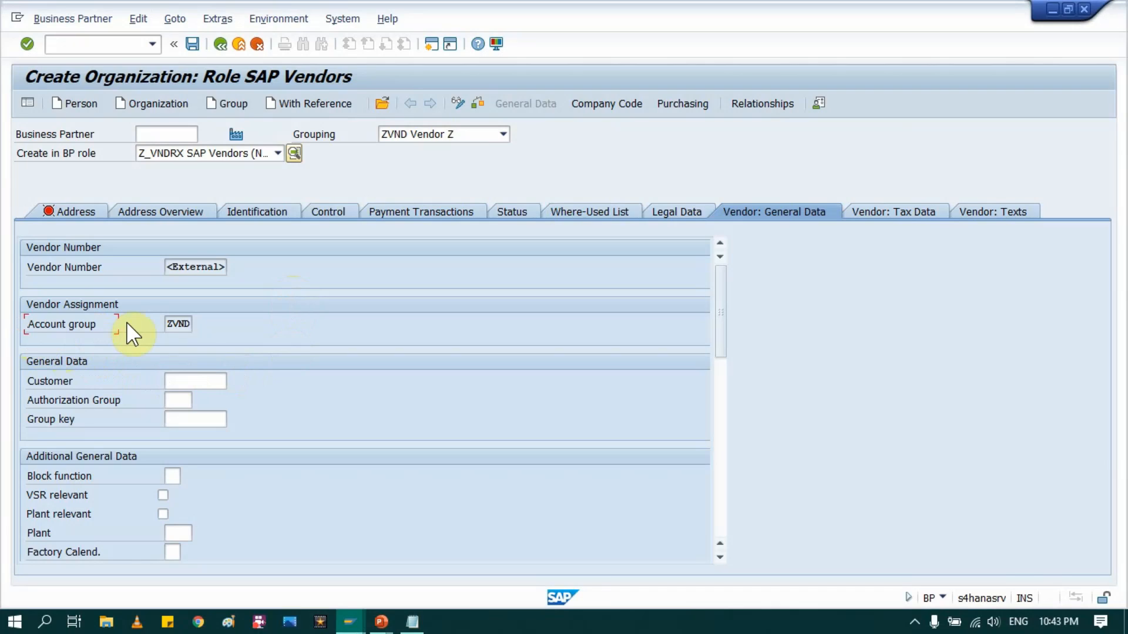
left_click_drag(167, 323, 234, 322)
left_click(238, 321)
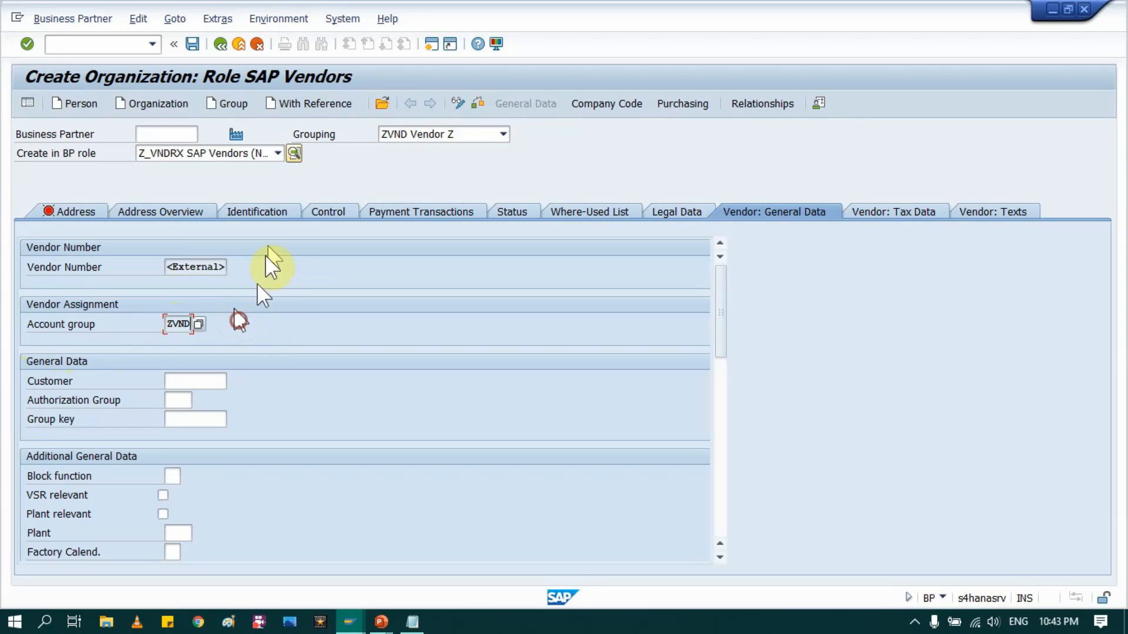
Step: Highlight grouping ZVND Vendor Z, then reveal the Field settings bullet on the slide
left_click(344, 138)
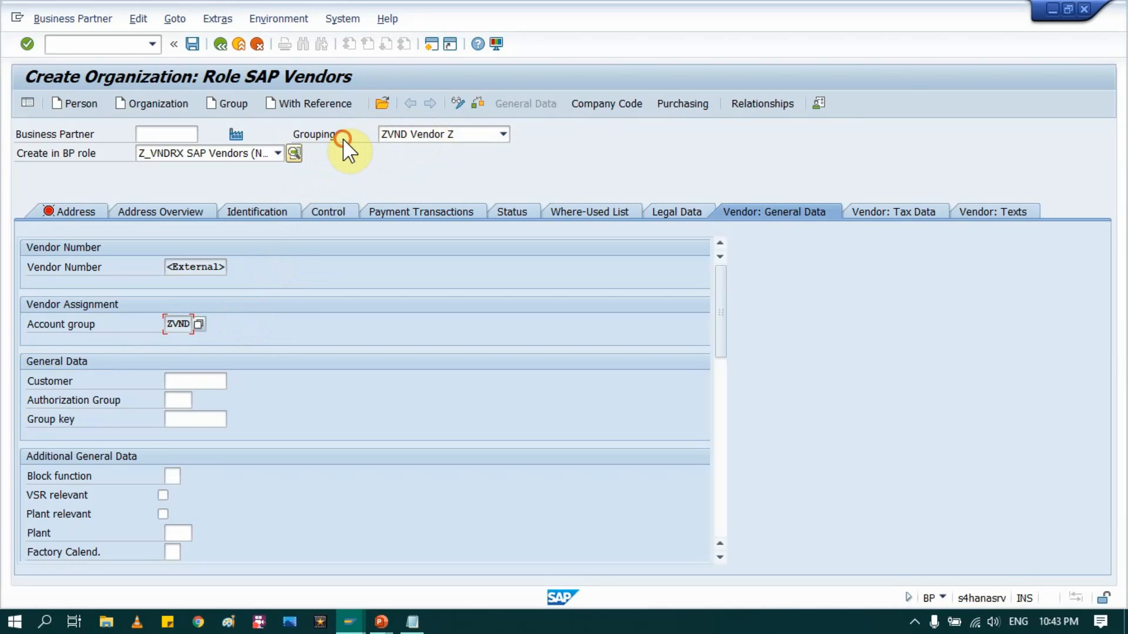
left_click_drag(343, 139, 294, 135)
left_click(291, 136)
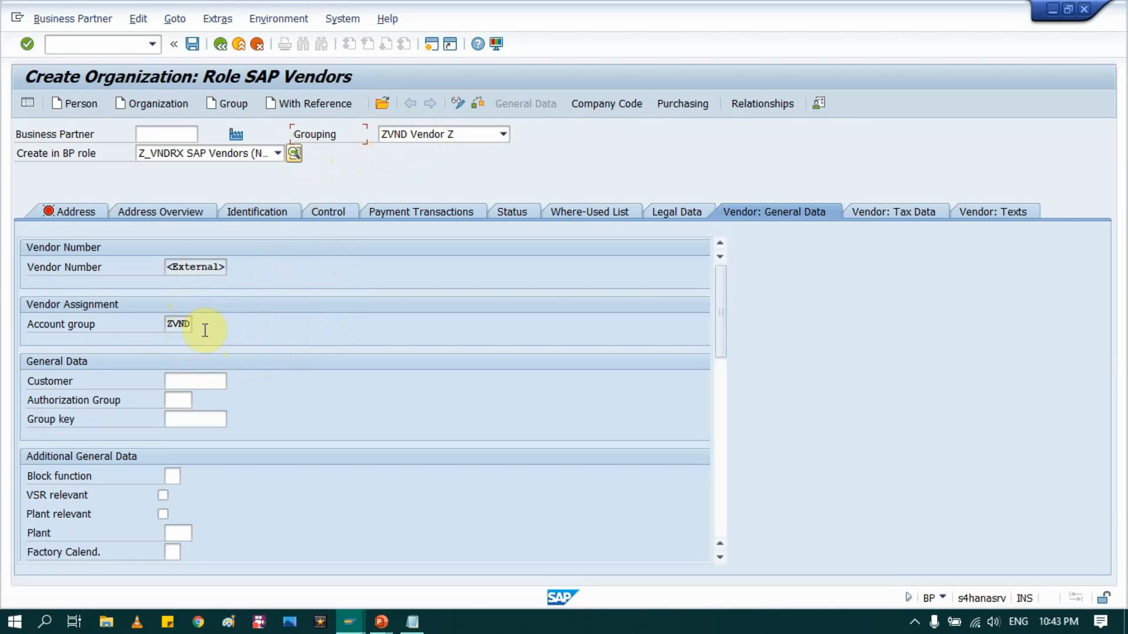
left_click(433, 134)
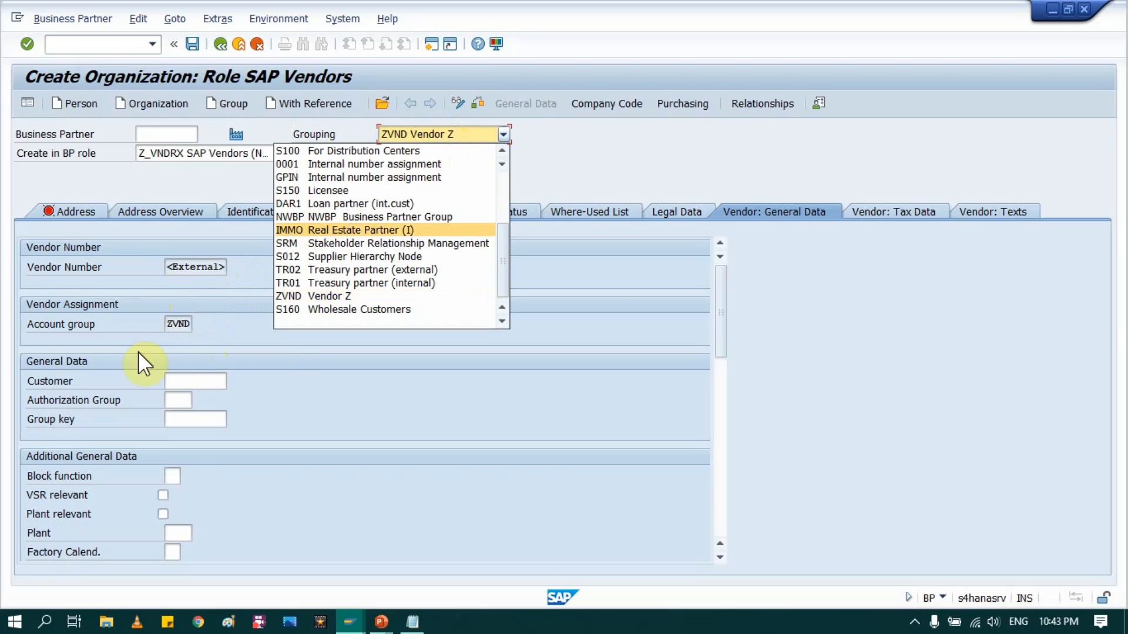
left_click(183, 323)
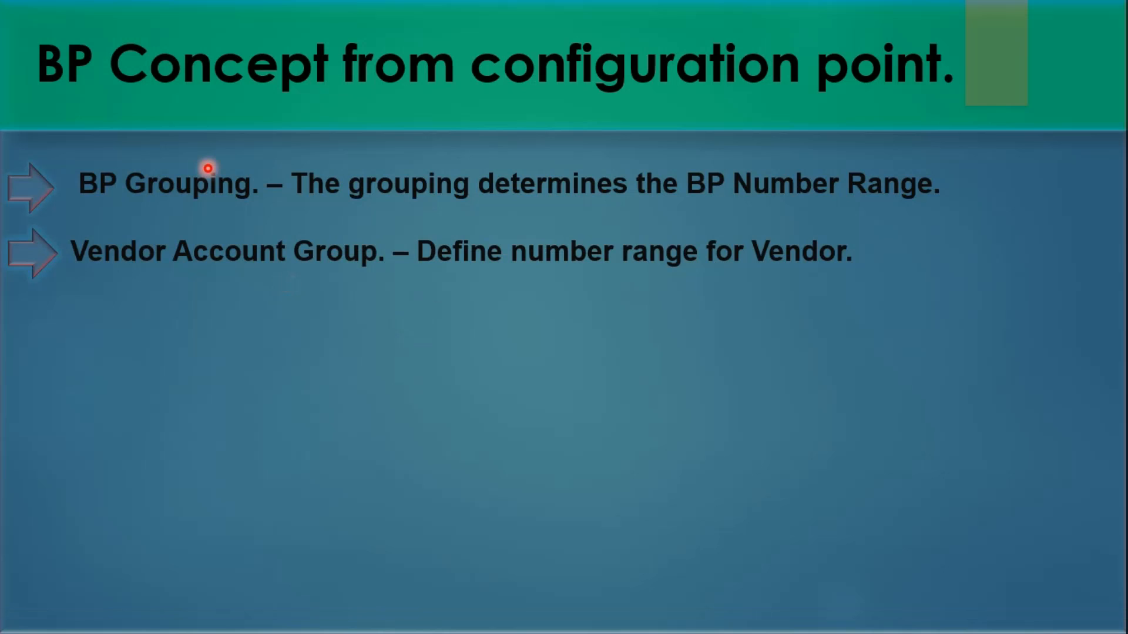
left_click(208, 169)
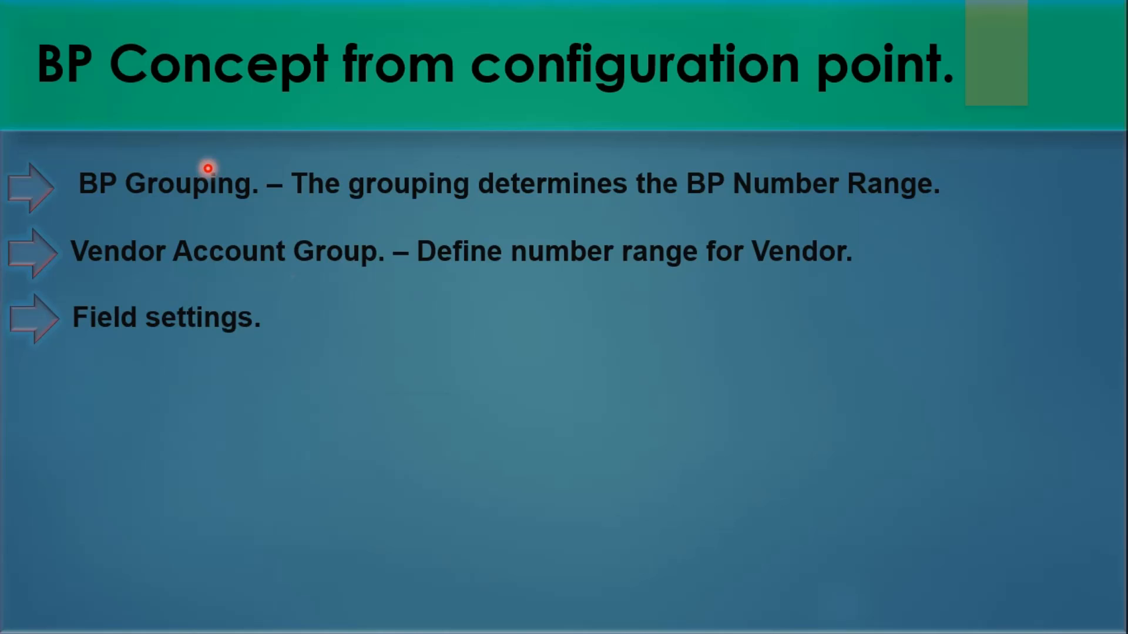
Step: Reveal the BP Grouping and Vendor Account group mapping bullet, then return to SAP
left_click(208, 168)
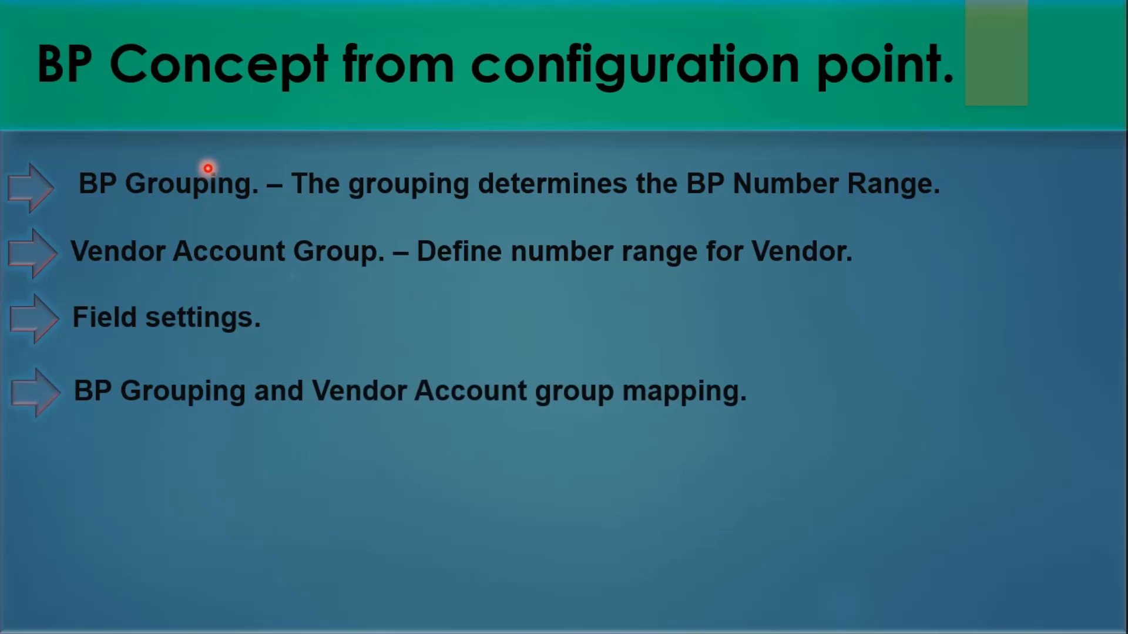
key("alt+Tab")
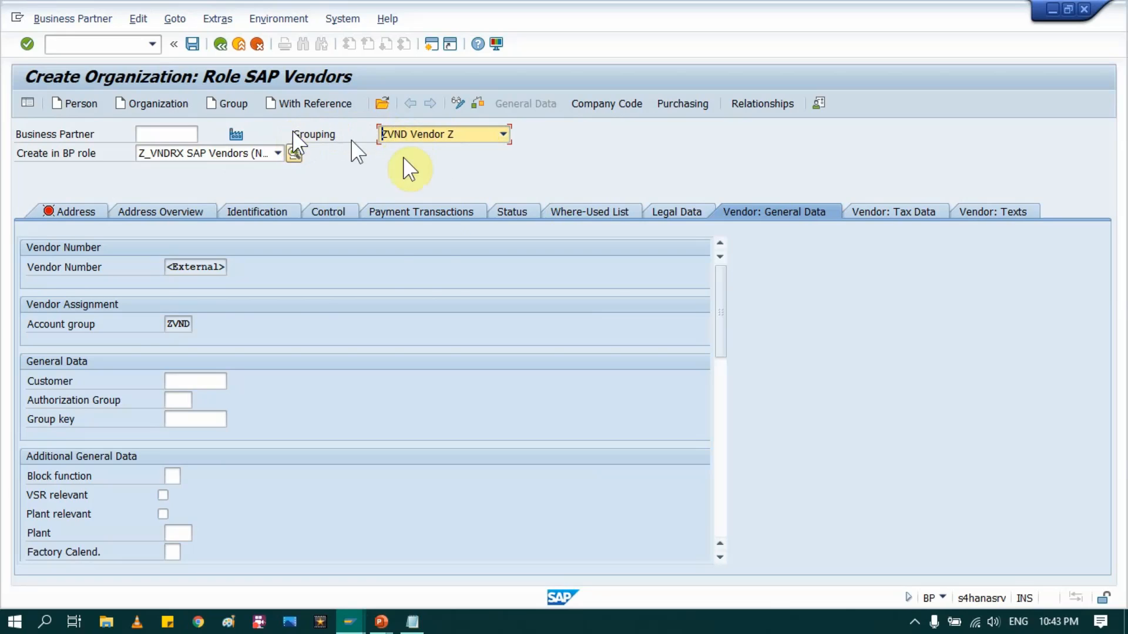
left_click(99, 323)
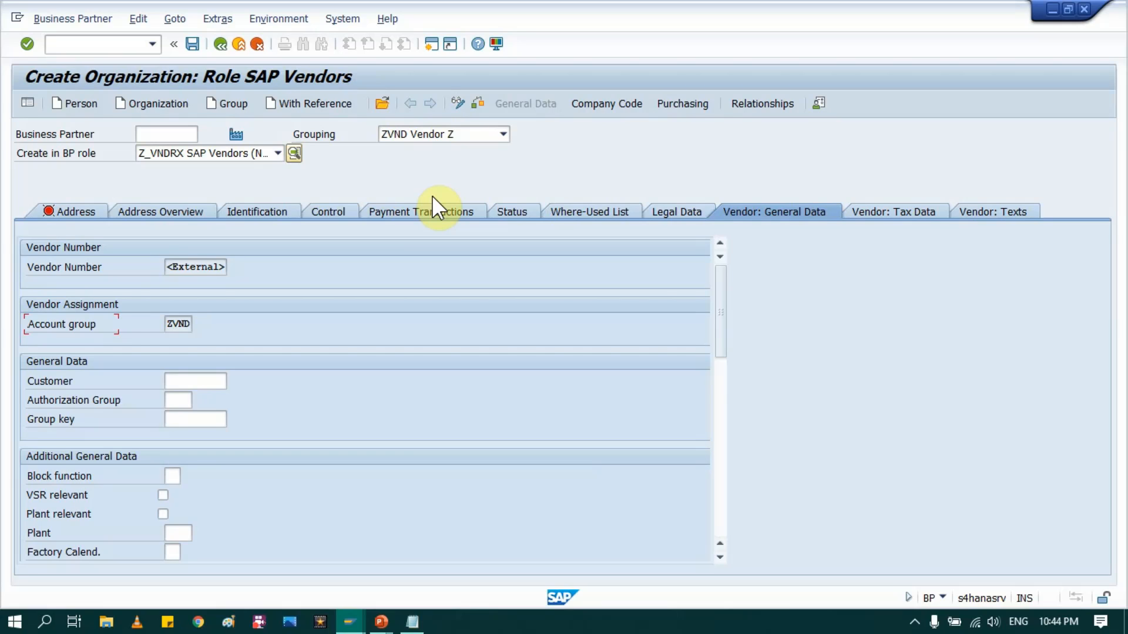
key("alt+Tab")
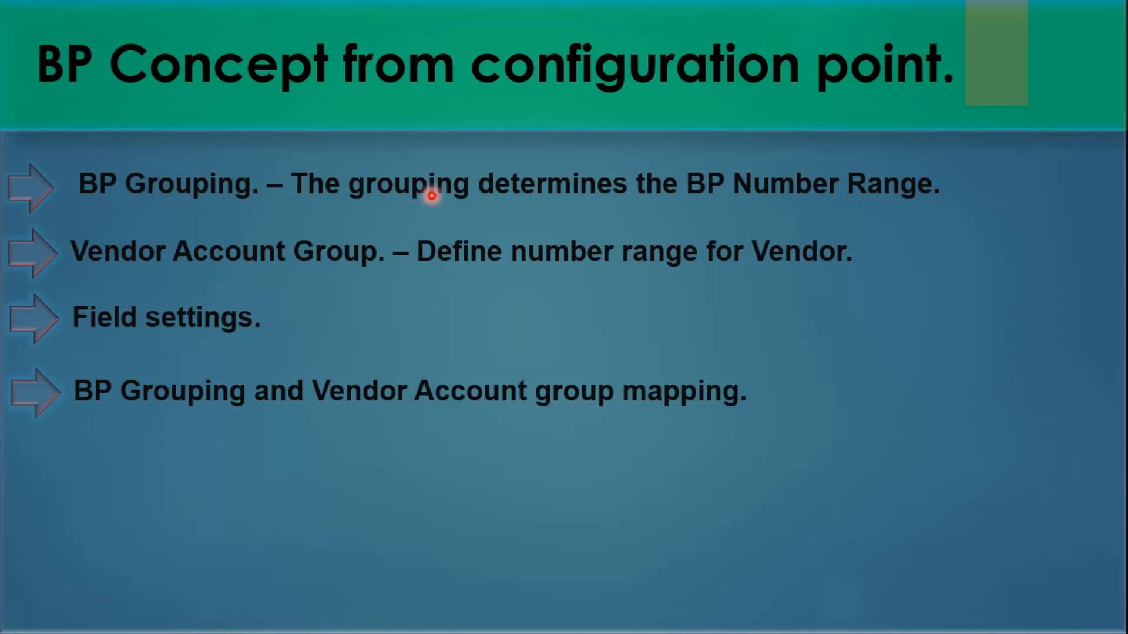
key("Right")
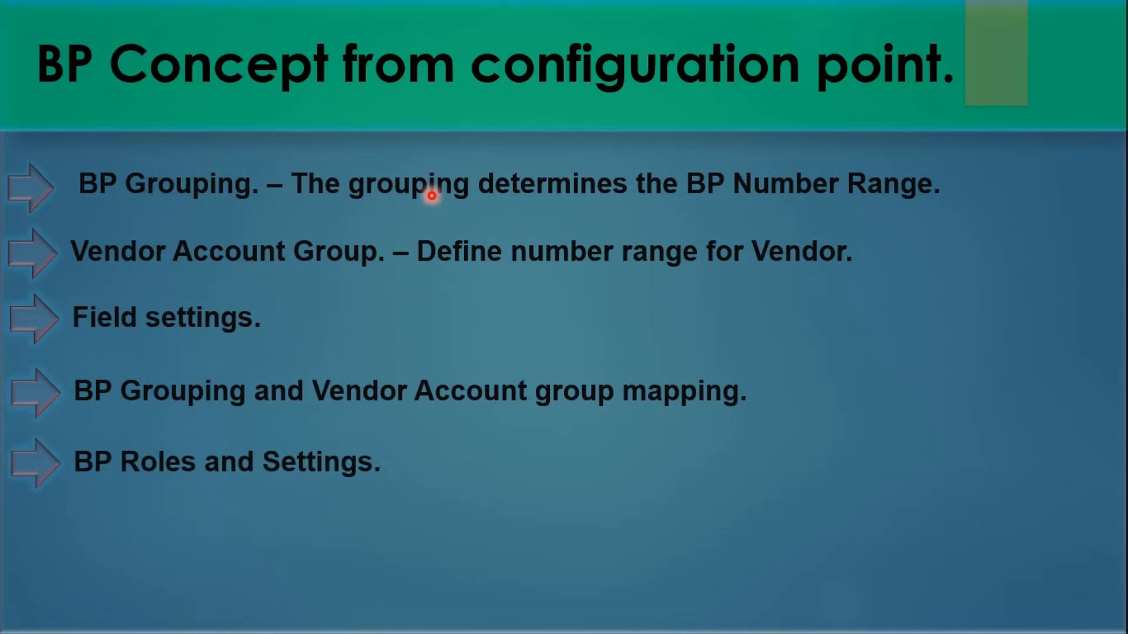
key("alt+Tab")
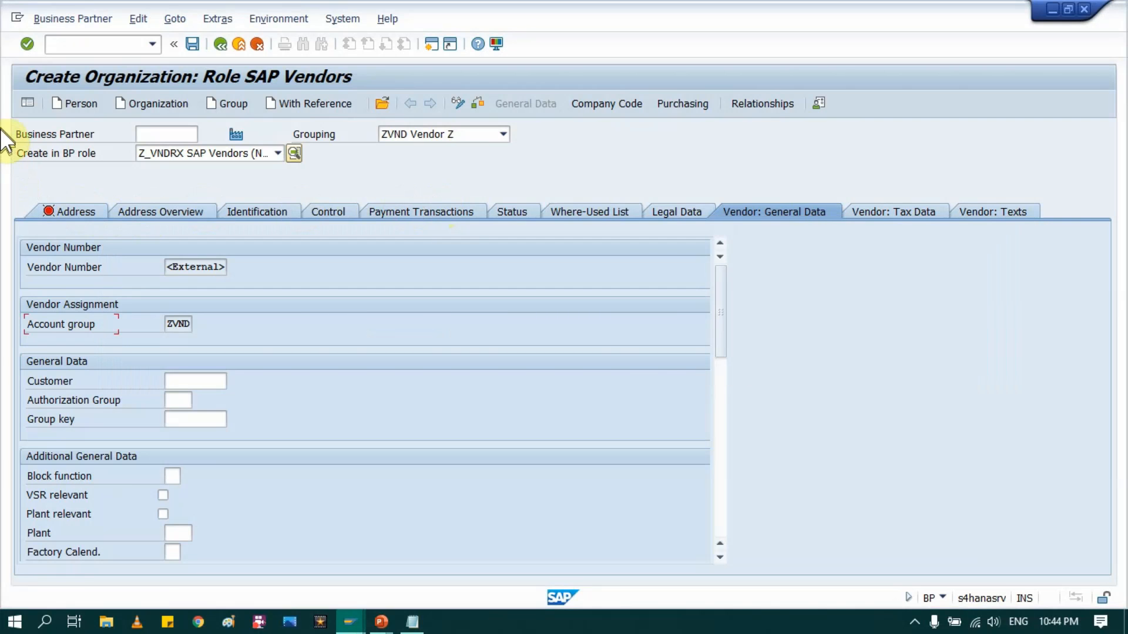
Step: Review the BP role list keeping Z_VNDRX SAP Vendors, then return to the five-bullet slide
left_click_drag(17, 154, 97, 158)
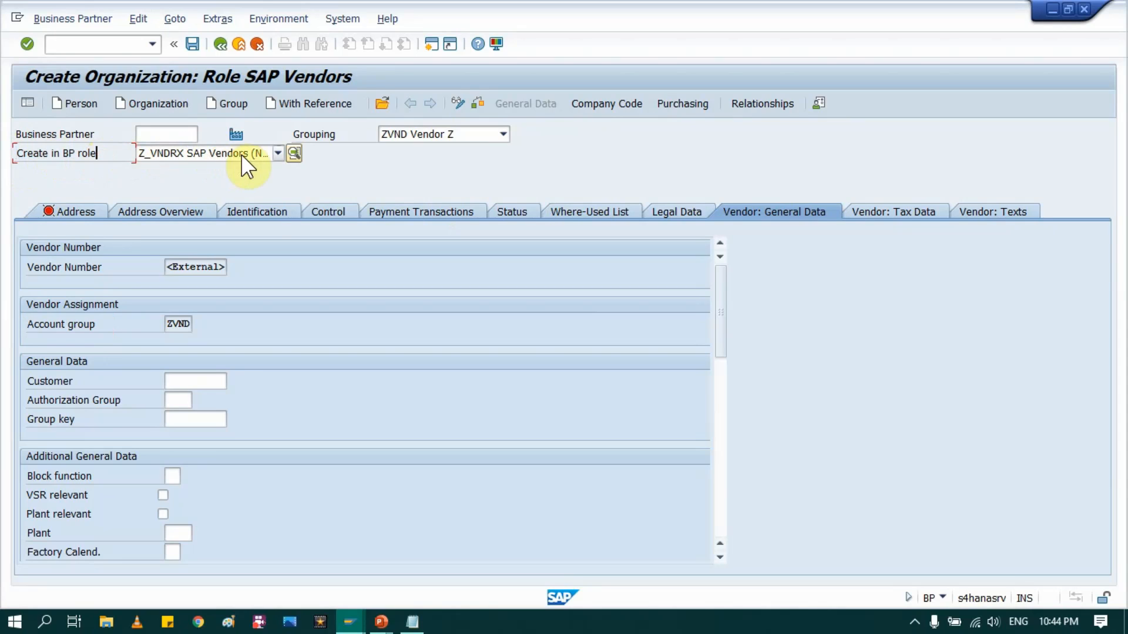
left_click(278, 154)
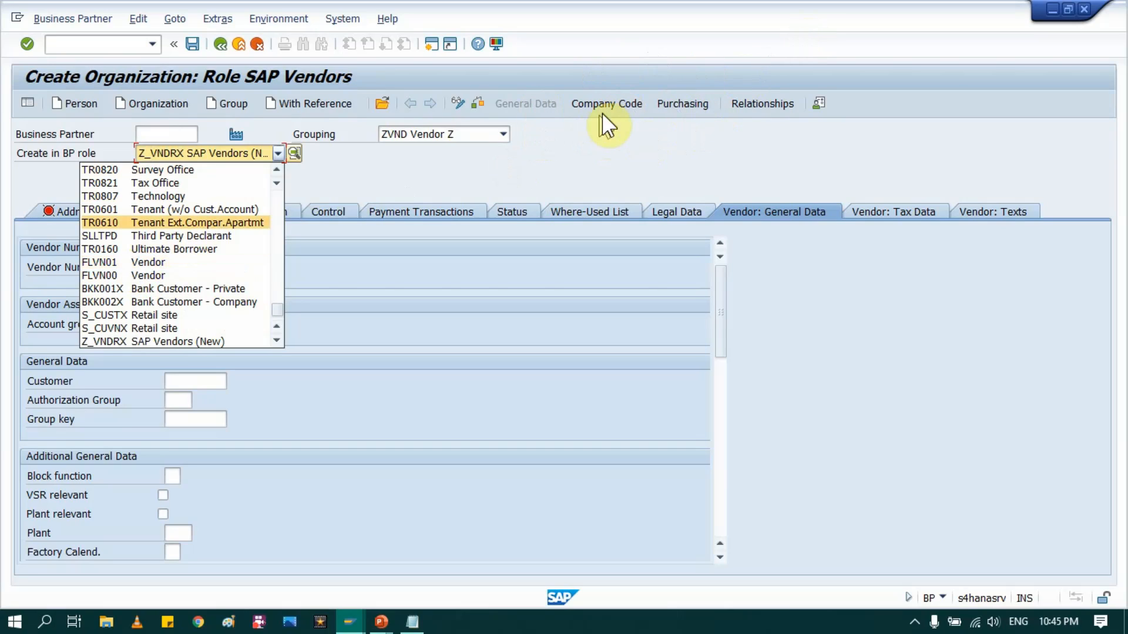
left_click(367, 163)
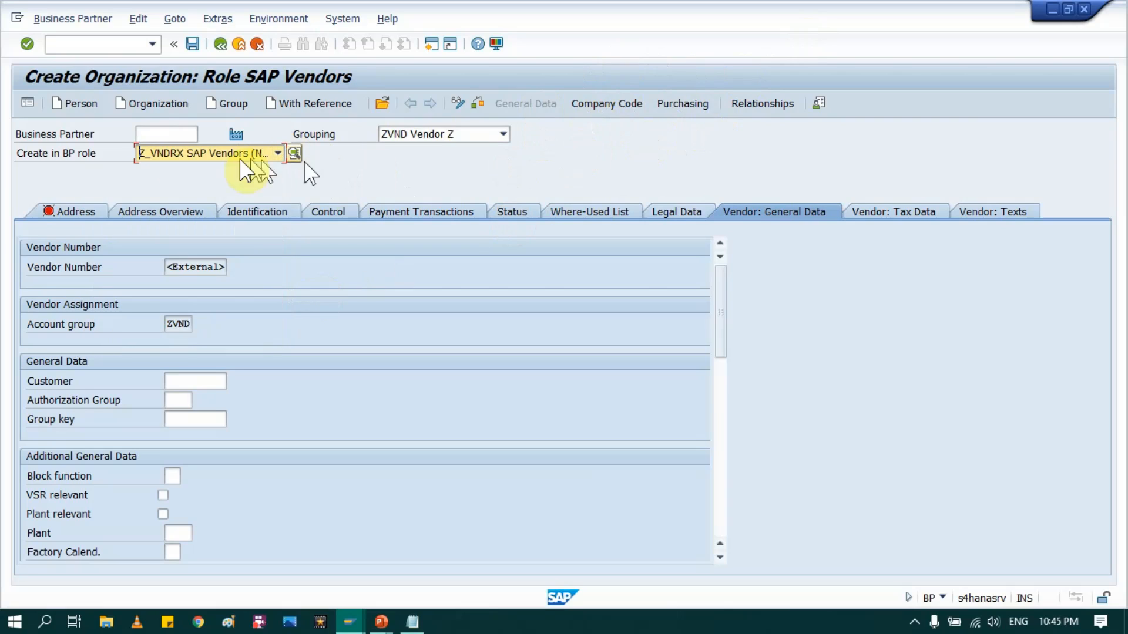
key("F10")
left_click(175, 185)
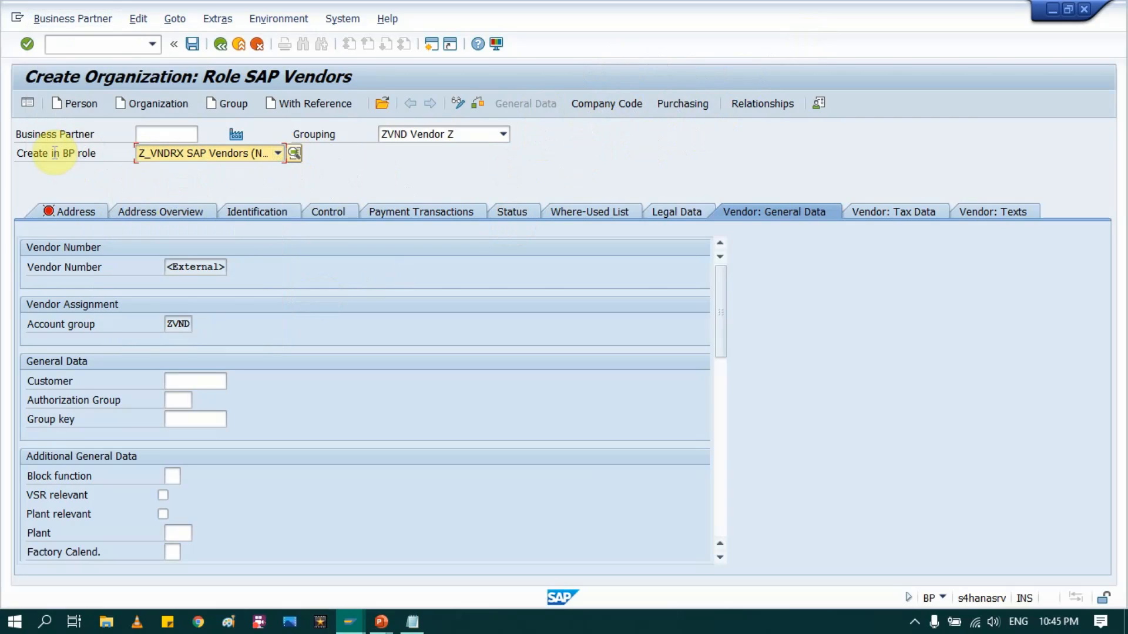
key("alt+Tab")
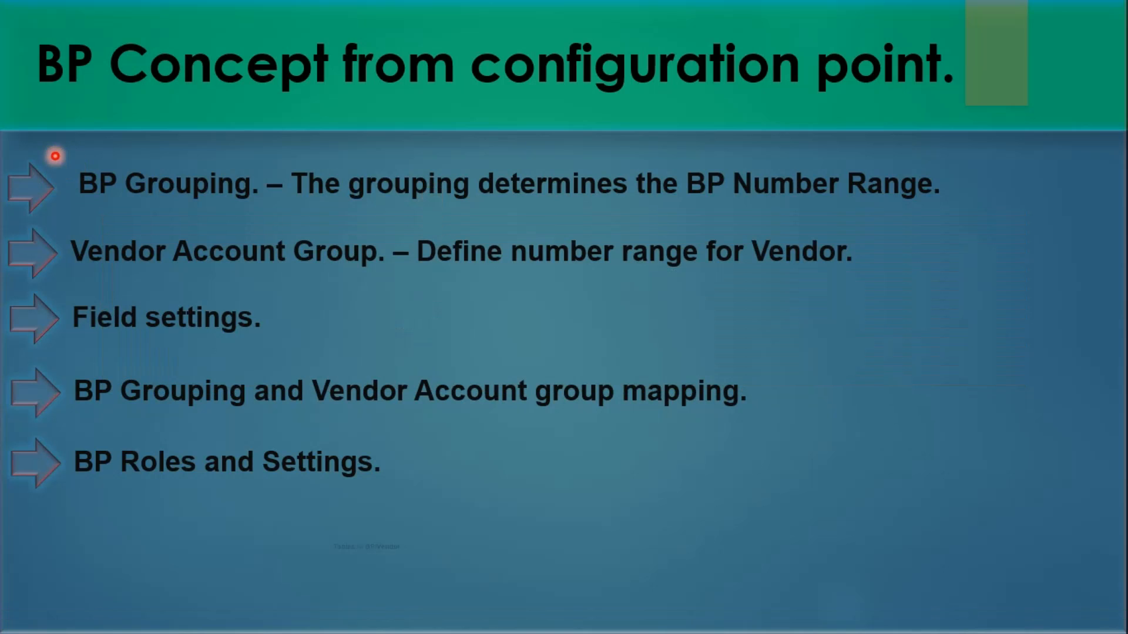
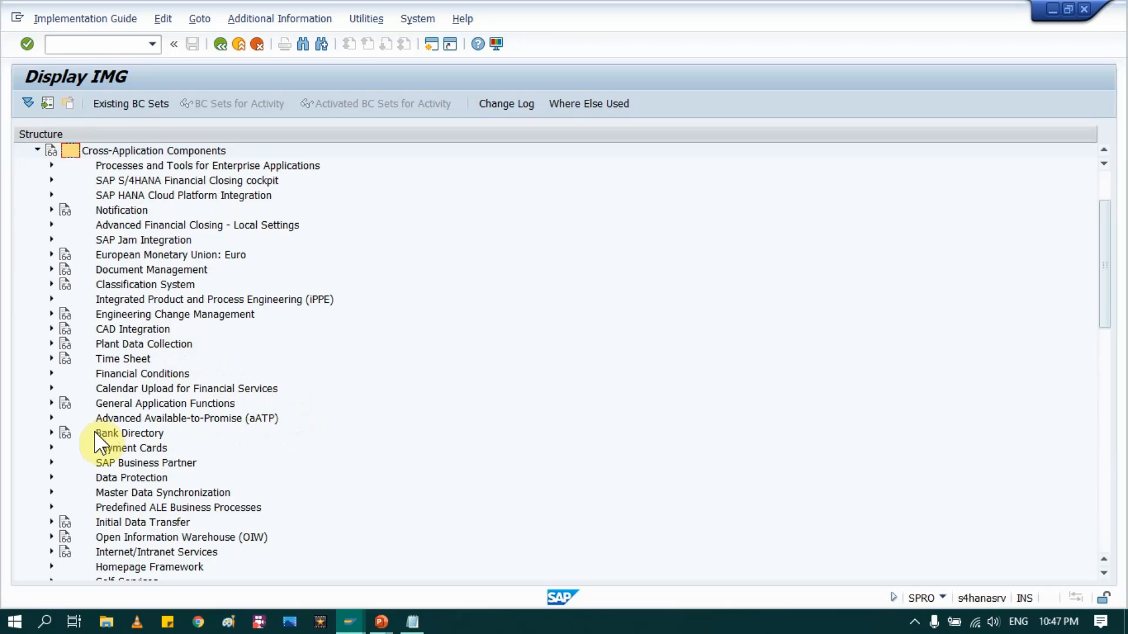
Step: Expand Cross-Application Components to show the SAP Business Partner node
left_click(121, 461)
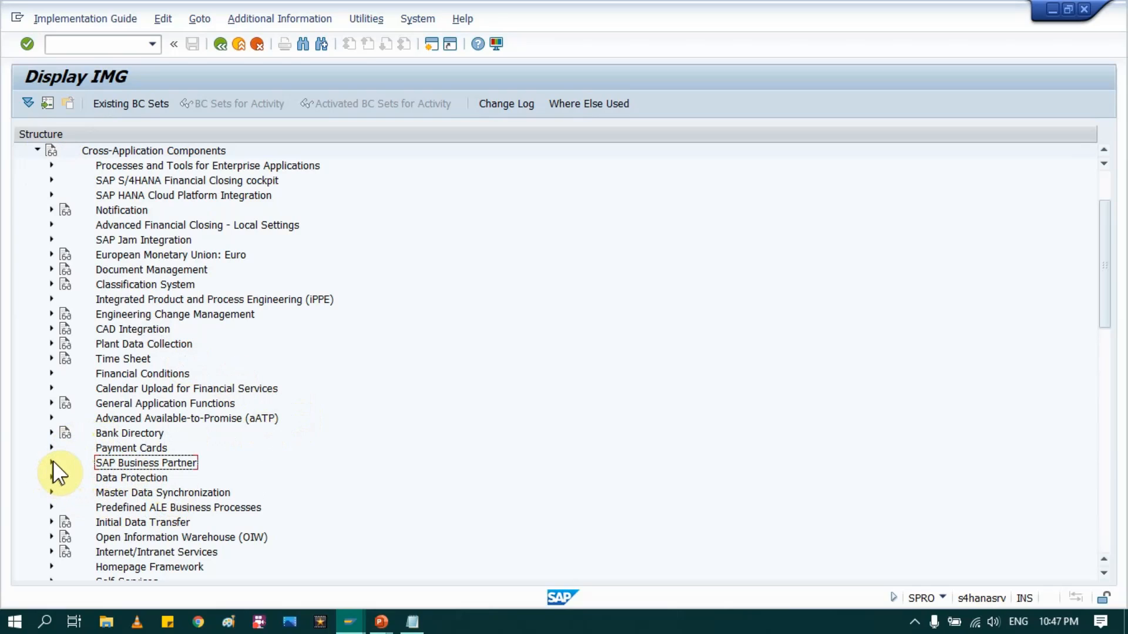
left_click(104, 151)
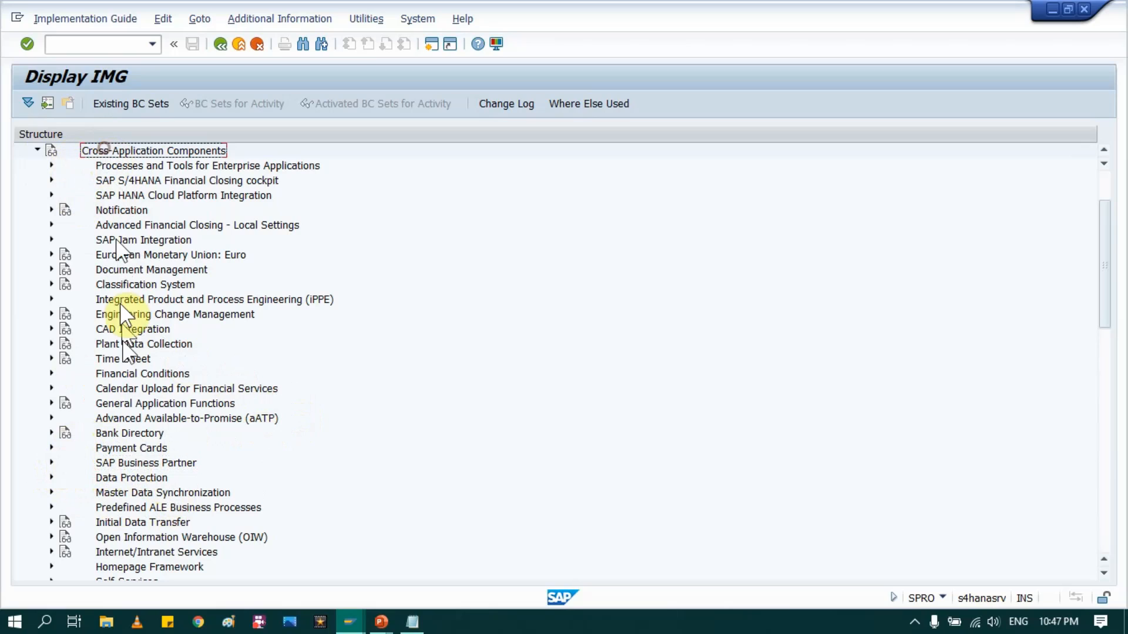
left_click(133, 468)
left_click(52, 463)
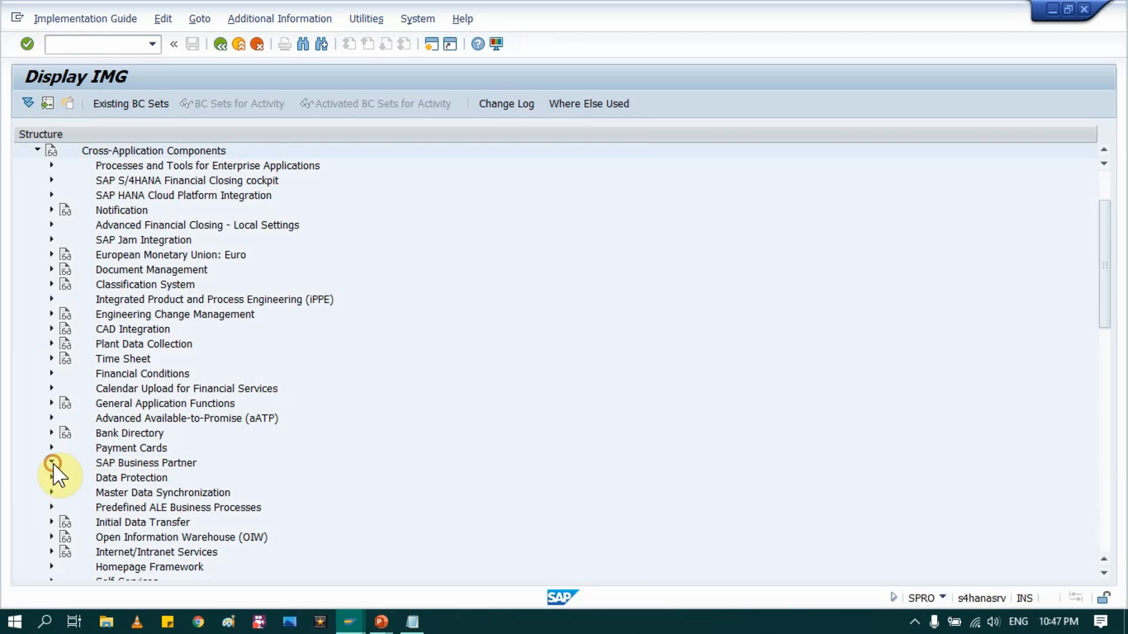
scroll(272, 365, "down", 3)
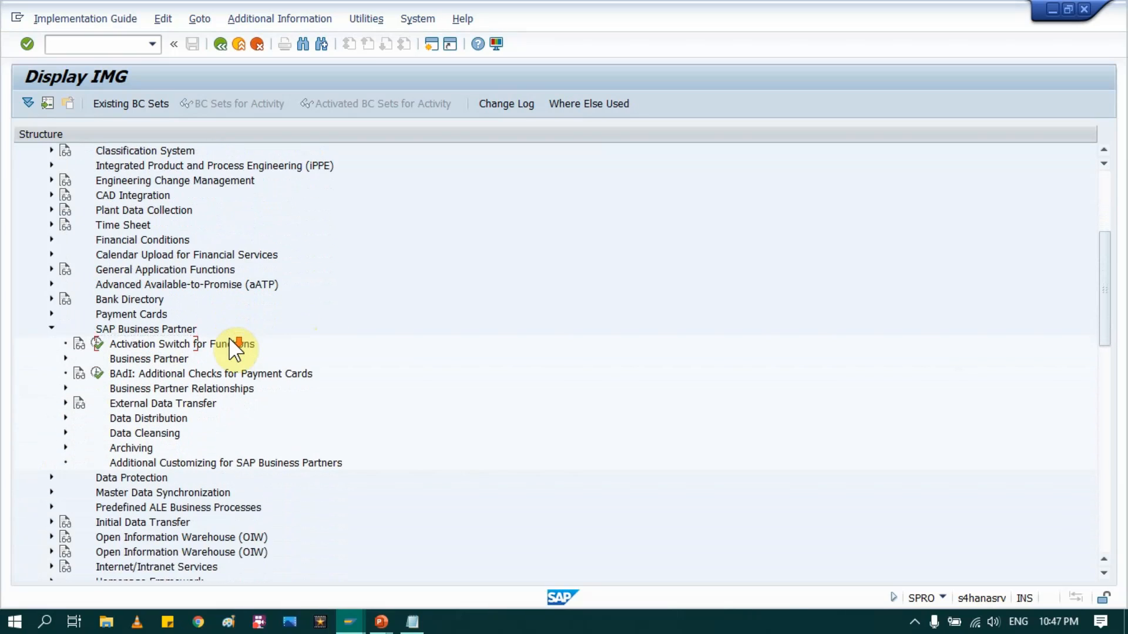
scroll(235, 351, "down", 1)
scroll(235, 369, "down", 1)
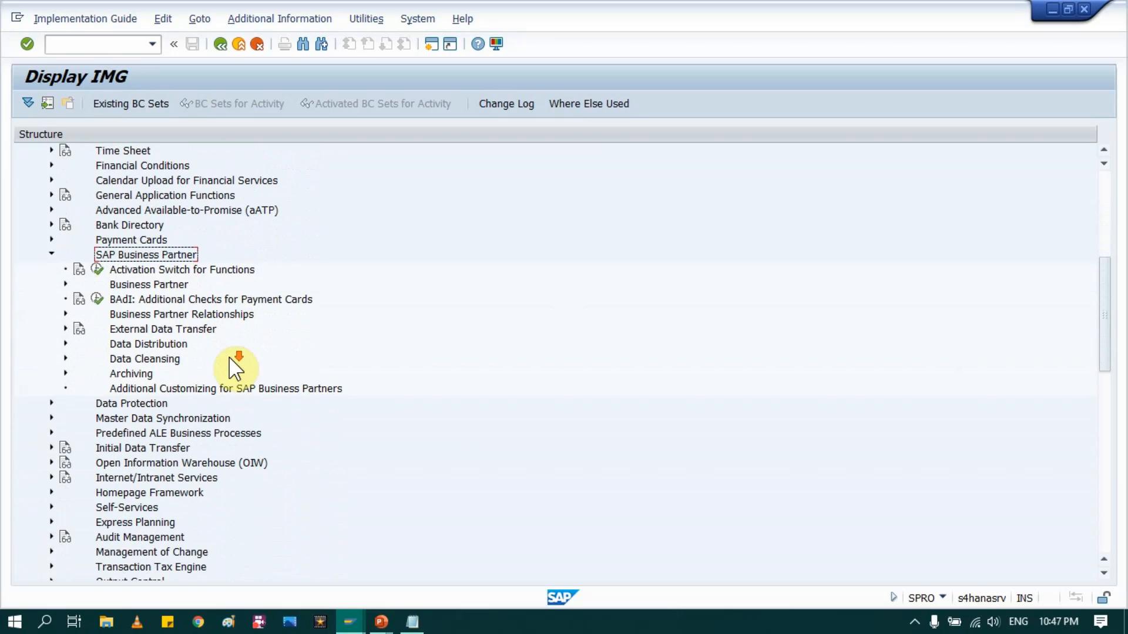
Step: Expand Business Partner > Basic Settings > Number Ranges and Groupings to list its activities
left_click(135, 285)
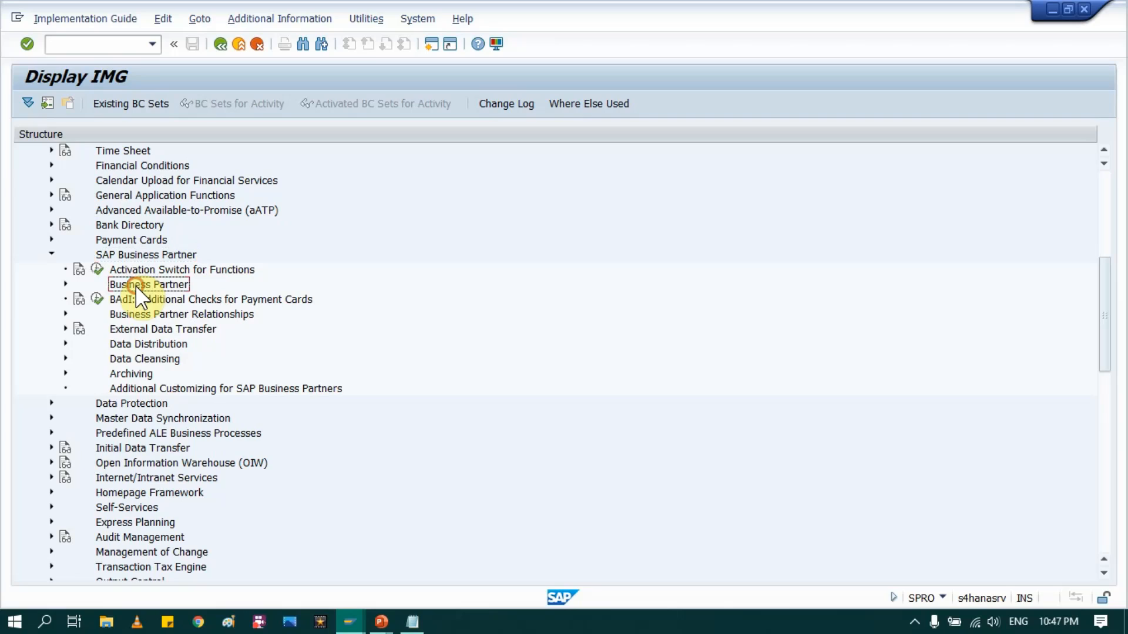
left_click(64, 285)
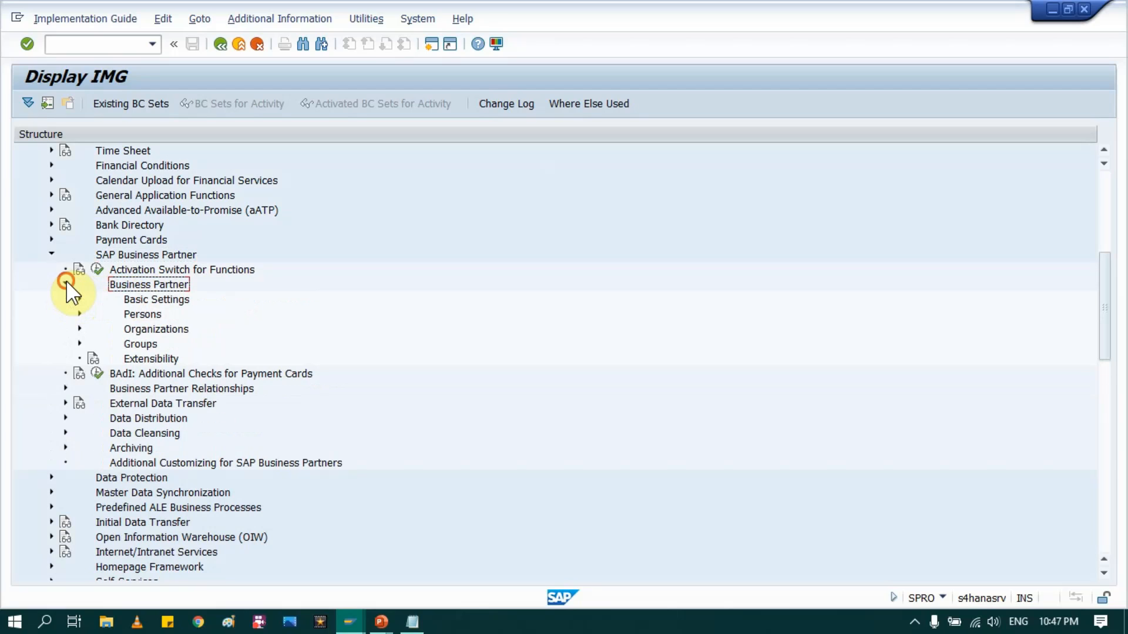
left_click(132, 300)
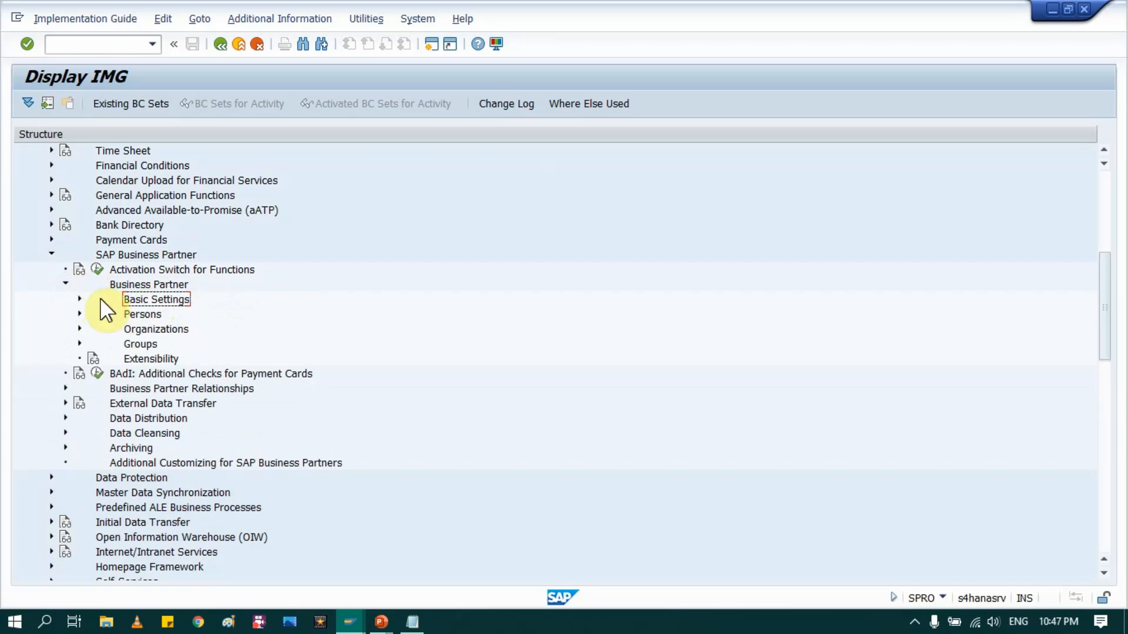
left_click(80, 299)
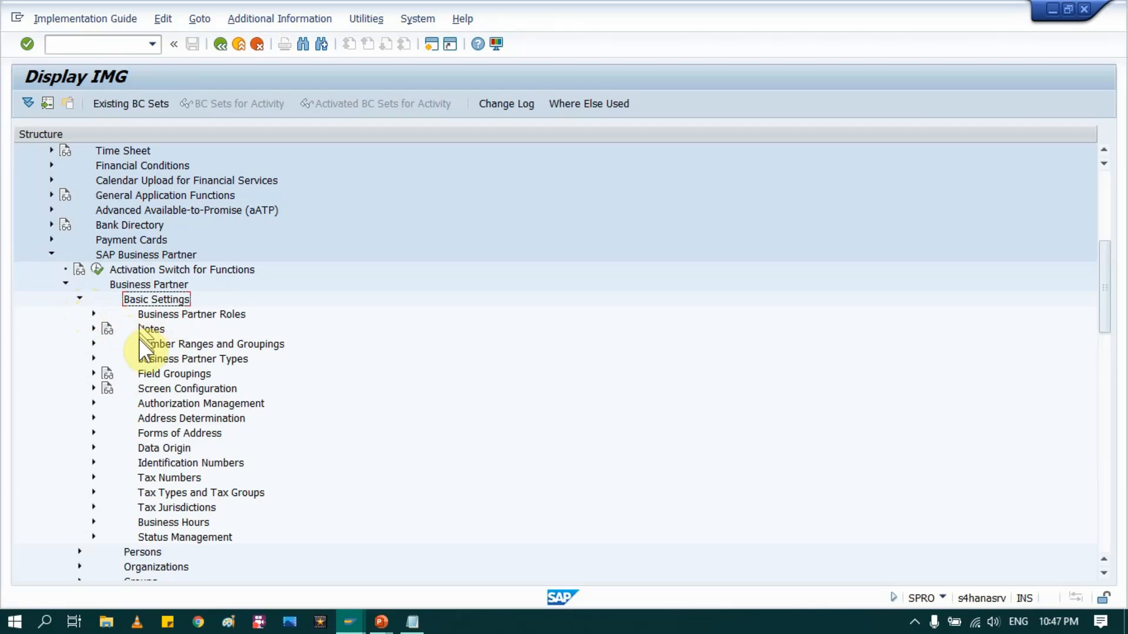
left_click(160, 345)
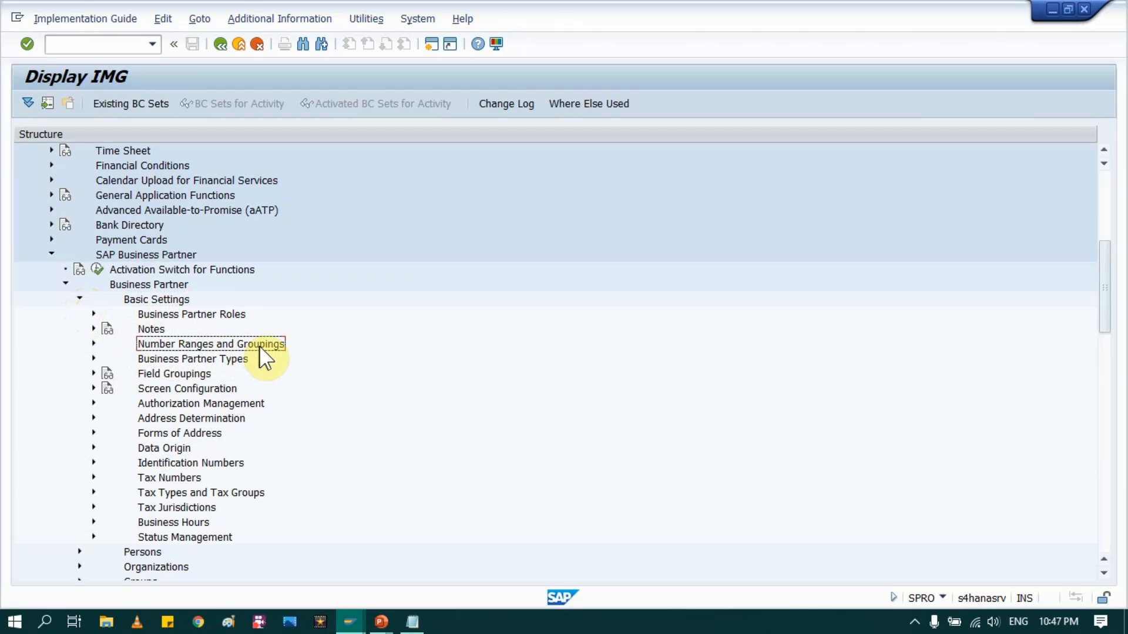
left_click(94, 344)
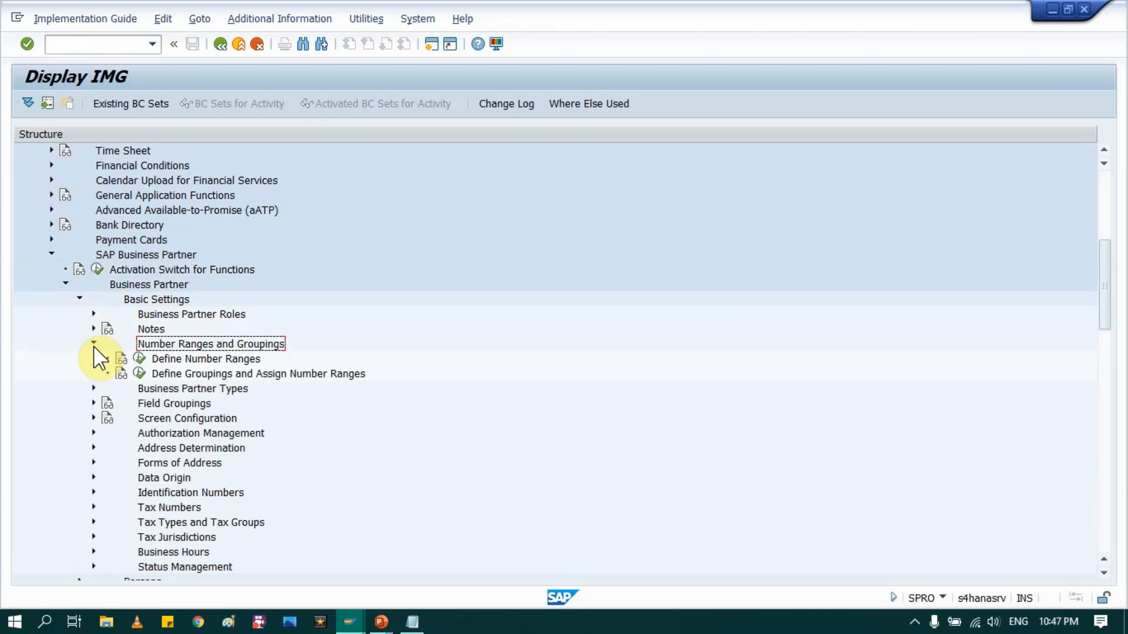
Step: Point out Define Number Ranges and Define Groupings and Assign Number Ranges, glancing at the slide
left_click(202, 372)
left_click(186, 358)
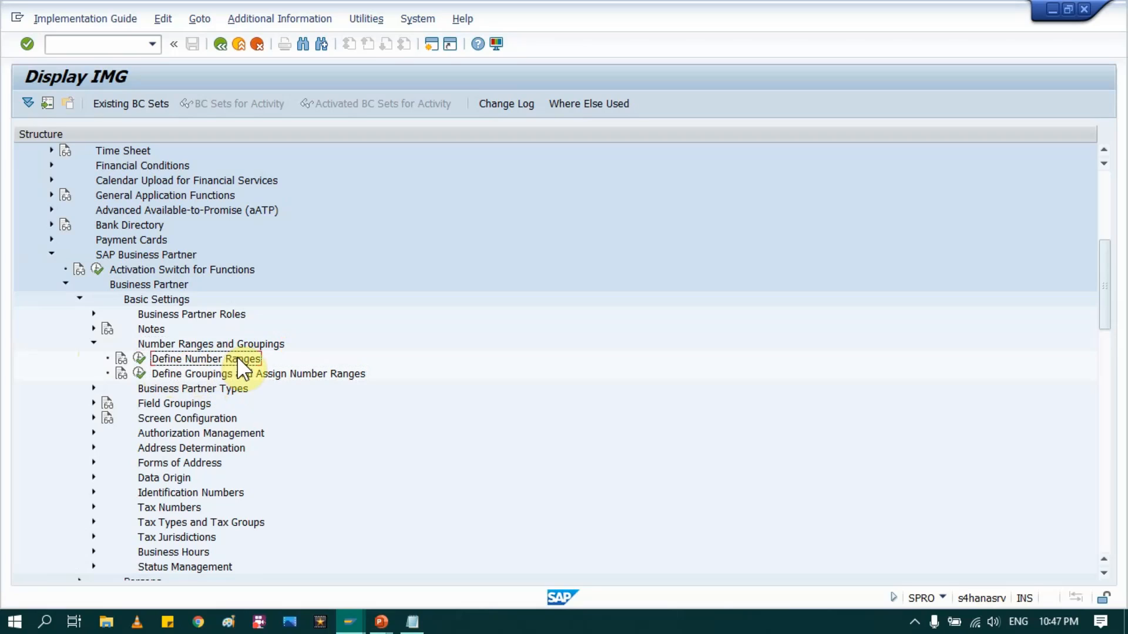
left_click(186, 372)
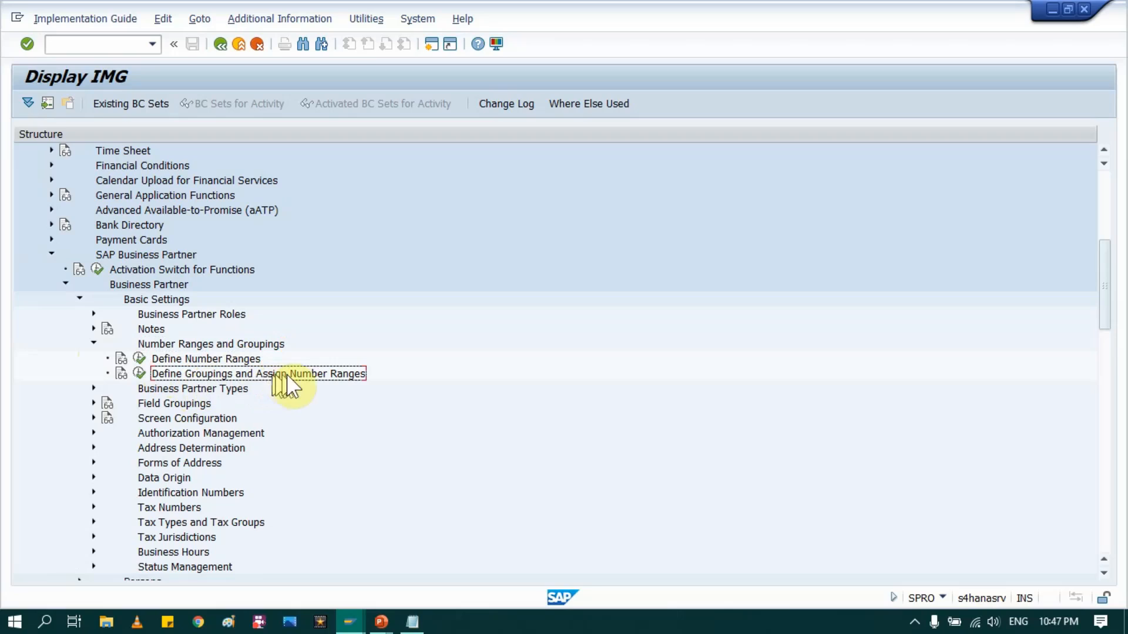
left_click(192, 367)
key("alt+Tab")
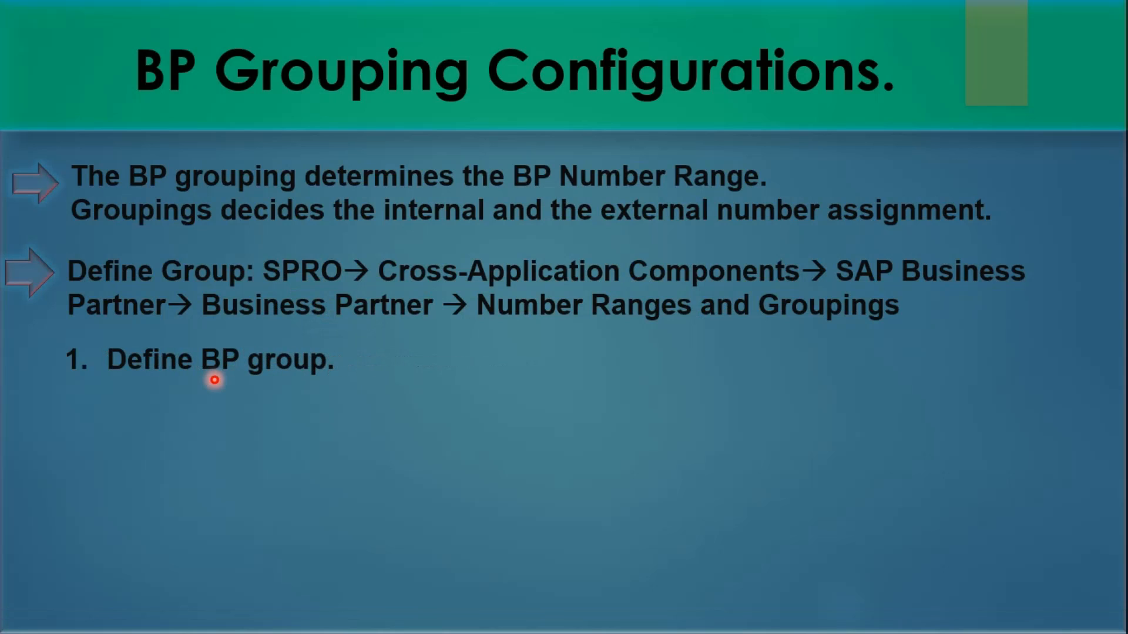
key("alt+Tab")
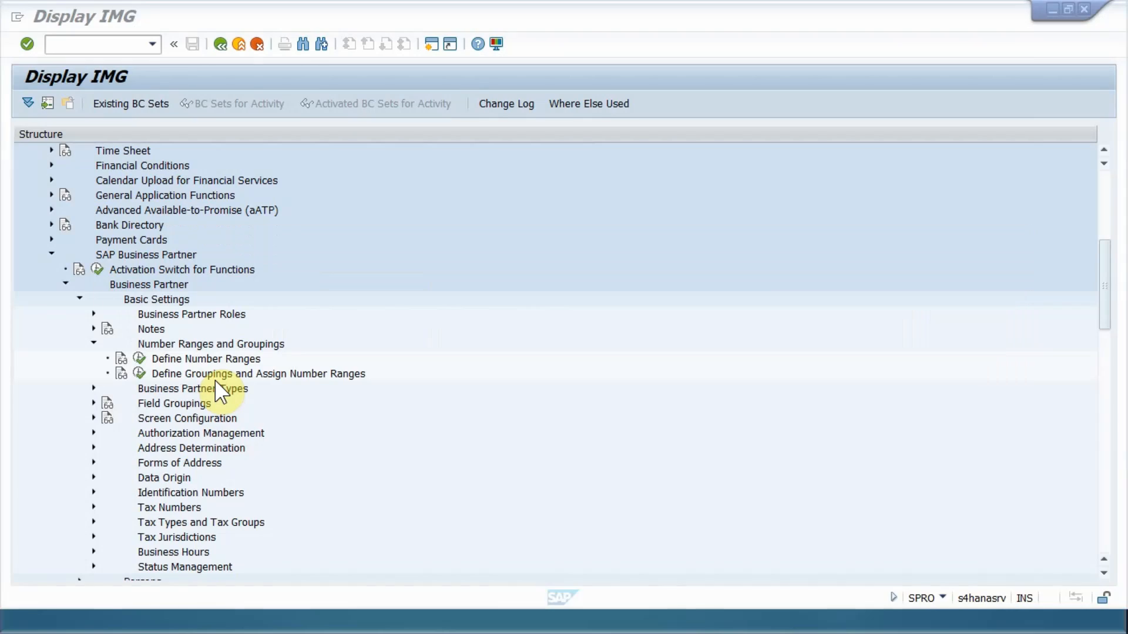
Step: Review the business partner number range intervals under Define Number Ranges, then return to the tree
left_click(140, 358)
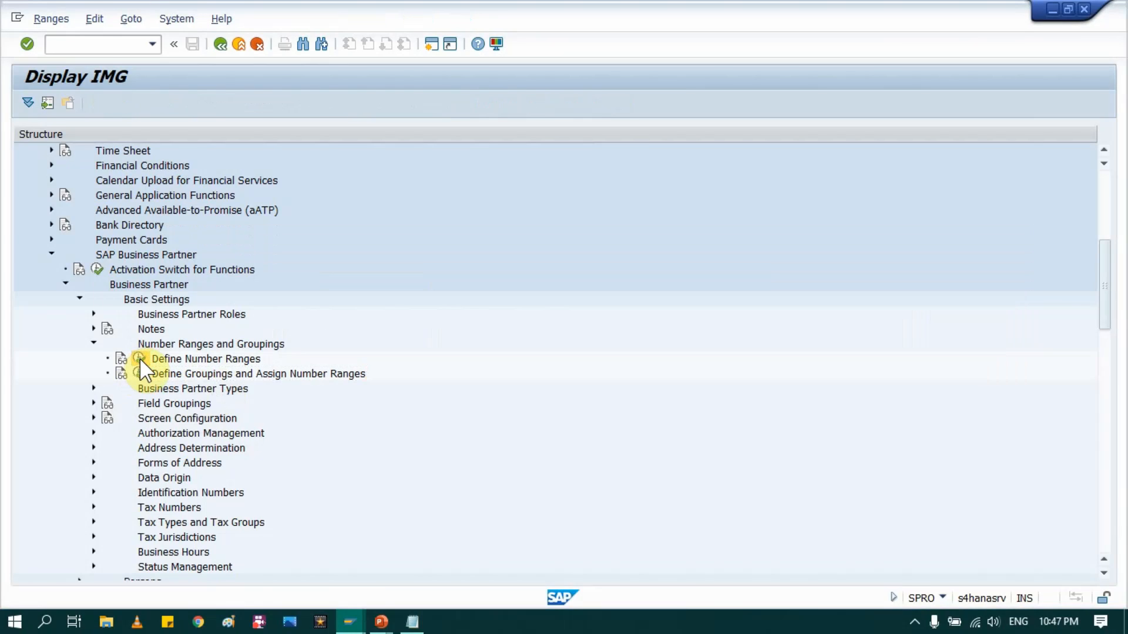
left_click(89, 175)
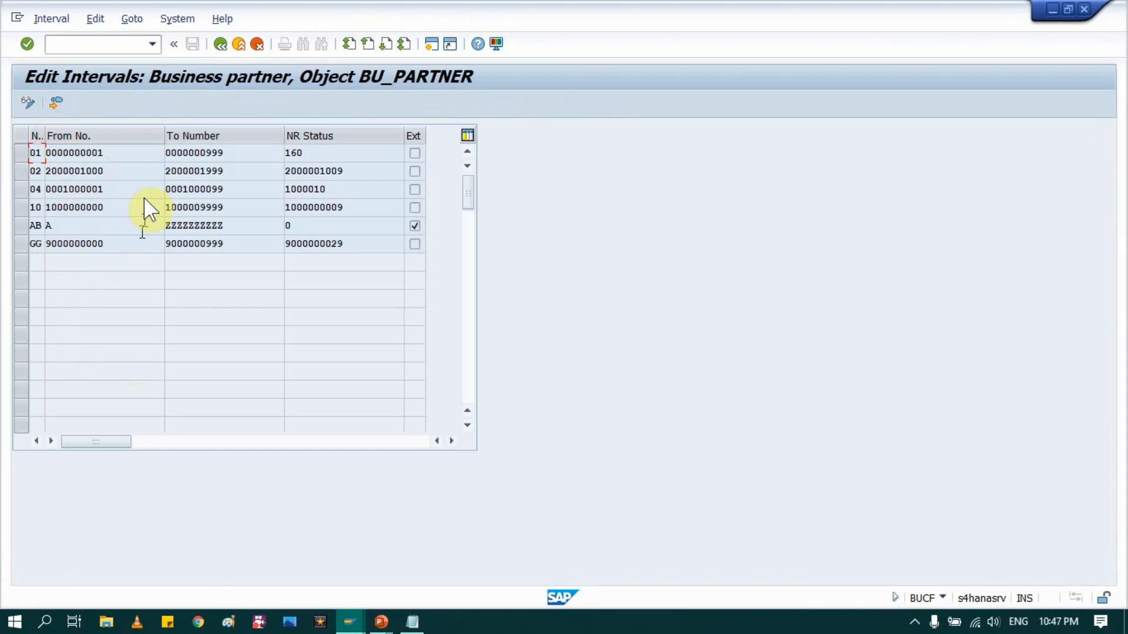
left_click(220, 45)
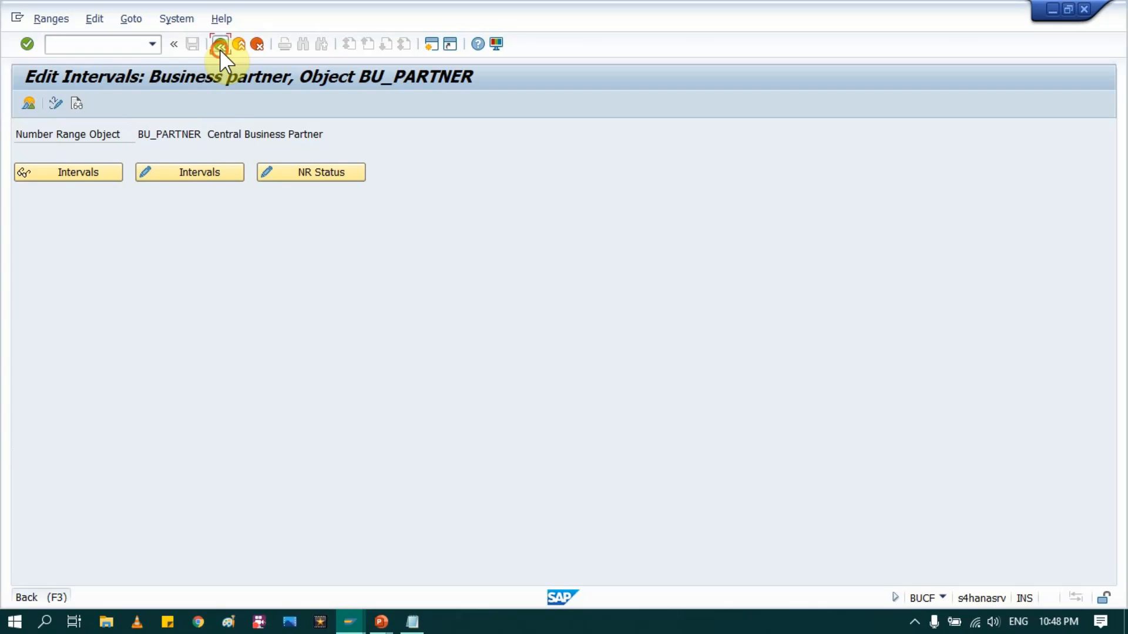
left_click(220, 45)
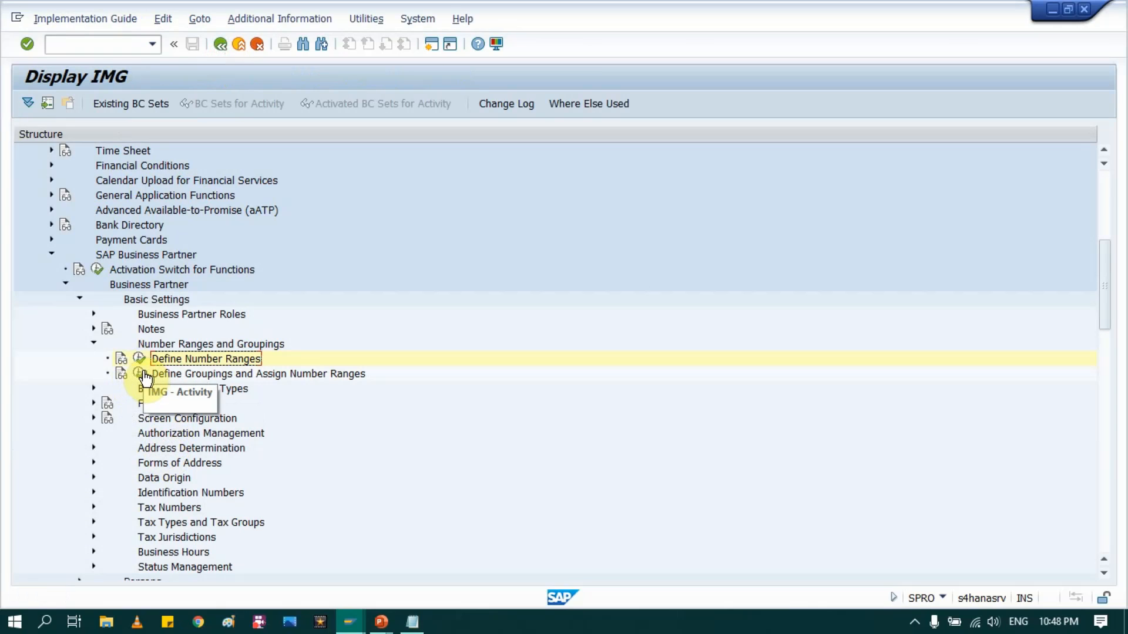
Step: Run Define Groupings and Assign Number Ranges and browse the 23 existing BP groupings
left_click(140, 374)
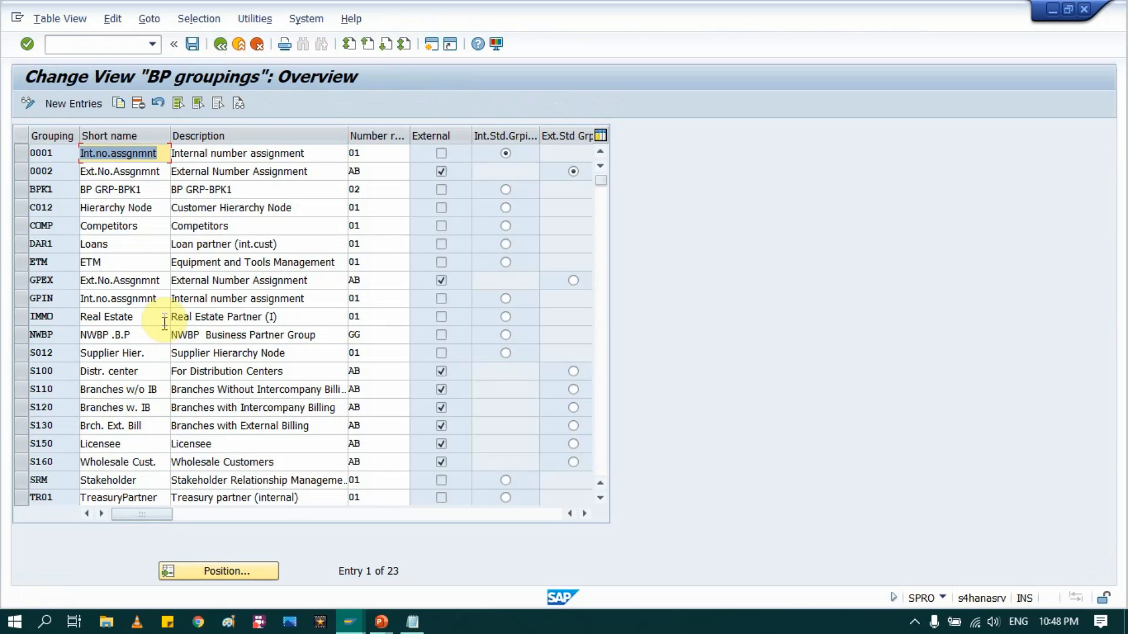
scroll(85, 282, "down", 2)
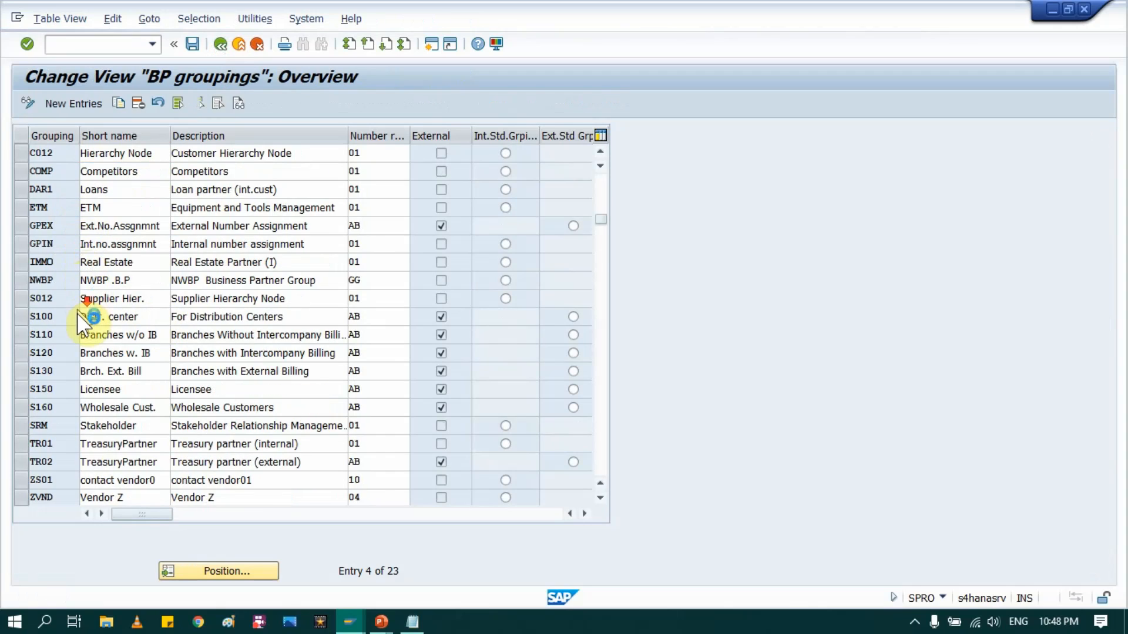
scroll(101, 452, "down", 5)
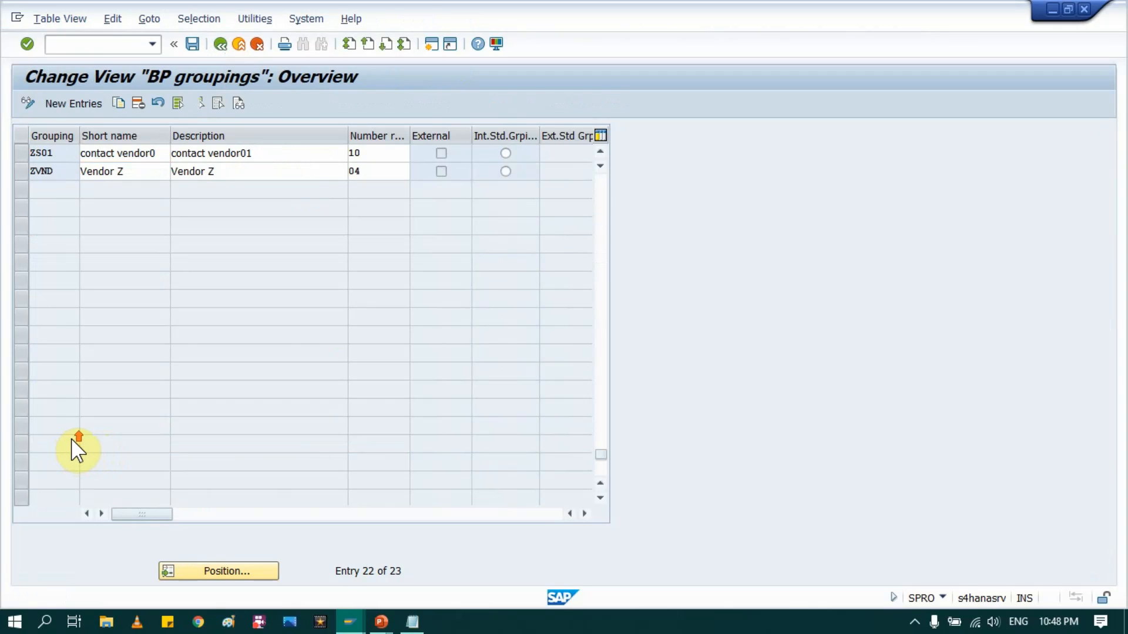
scroll(73, 451, "up", 1)
scroll(69, 436, "up", 1)
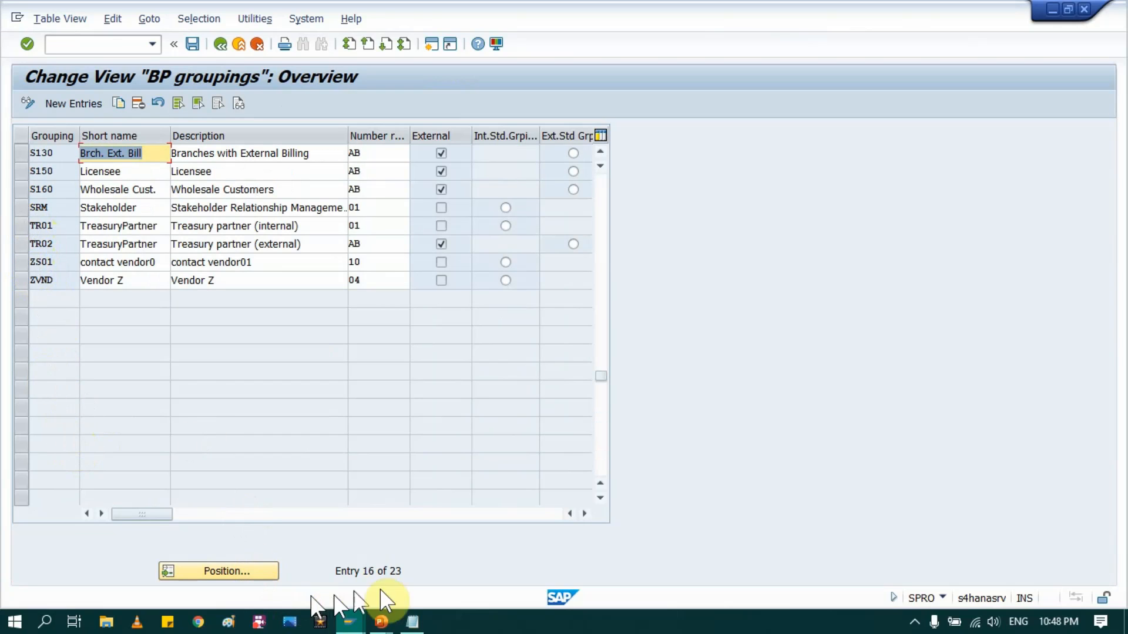
Step: Note VNDR as the BP Group in the Vndr Notepad memo, then start a new grouping entry in SAP
left_click(412, 622)
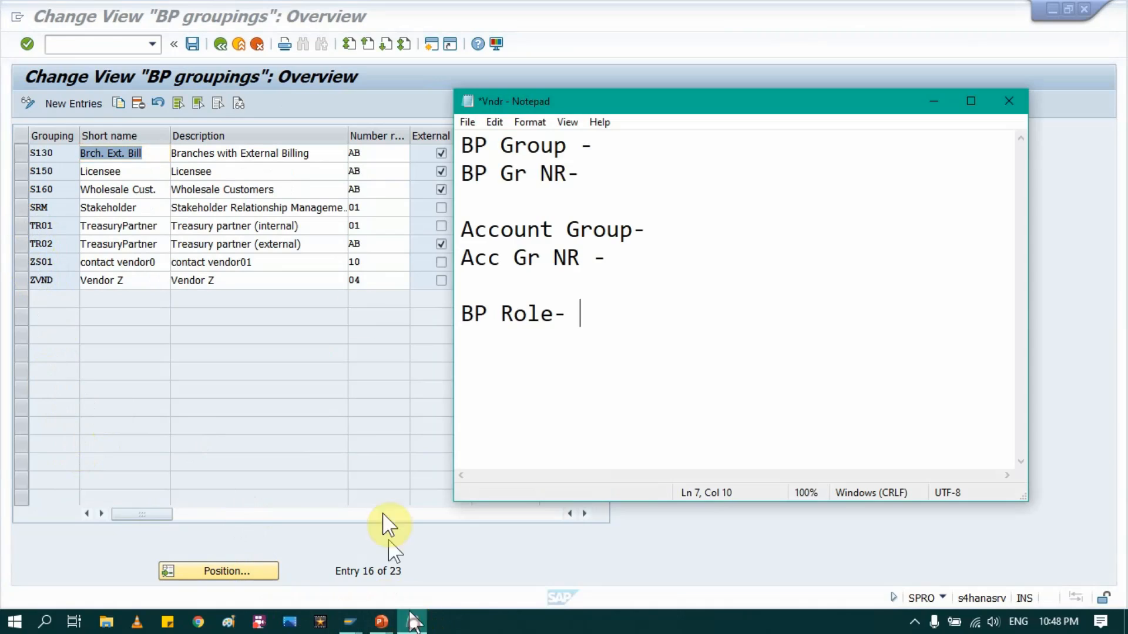
left_click(593, 146)
type("VNDR")
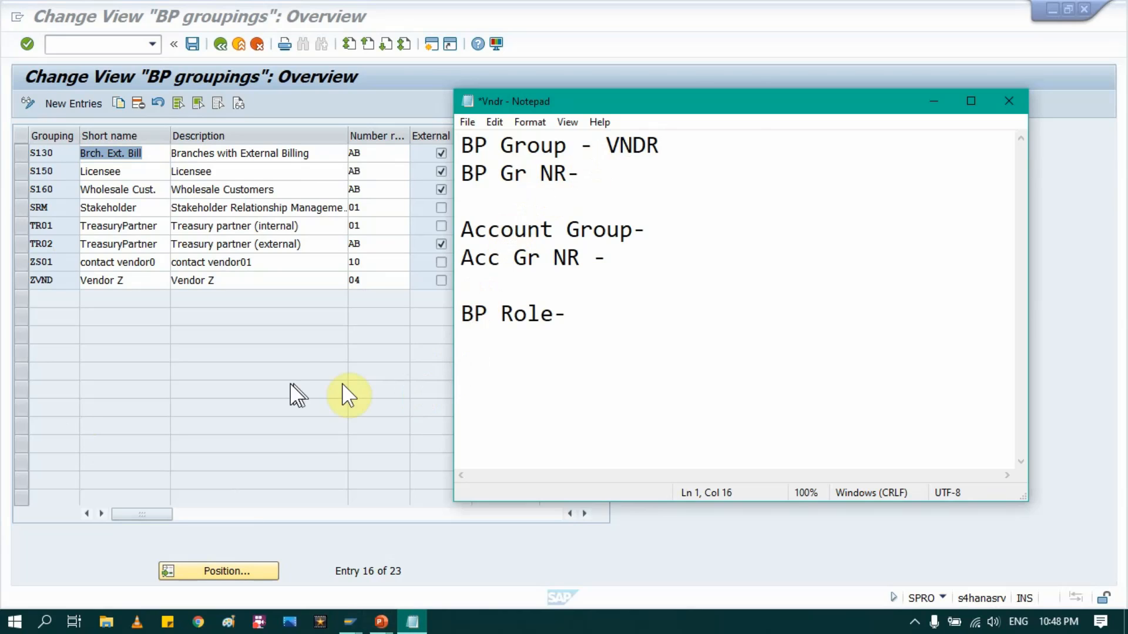
left_click_drag(668, 147, 608, 147)
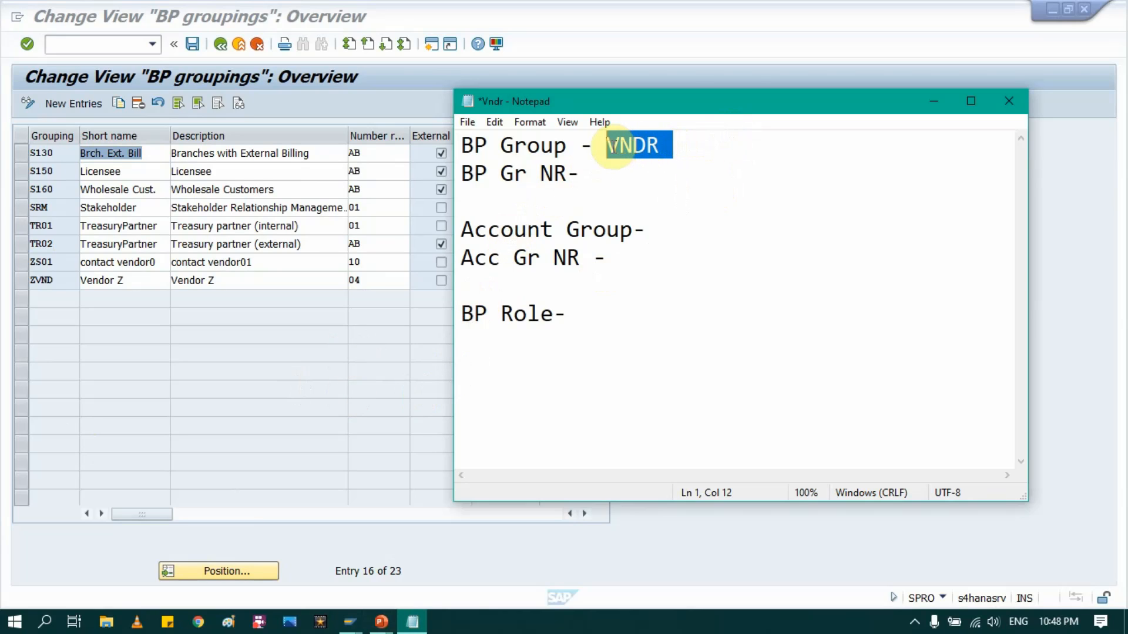
left_click(166, 382)
left_click(80, 105)
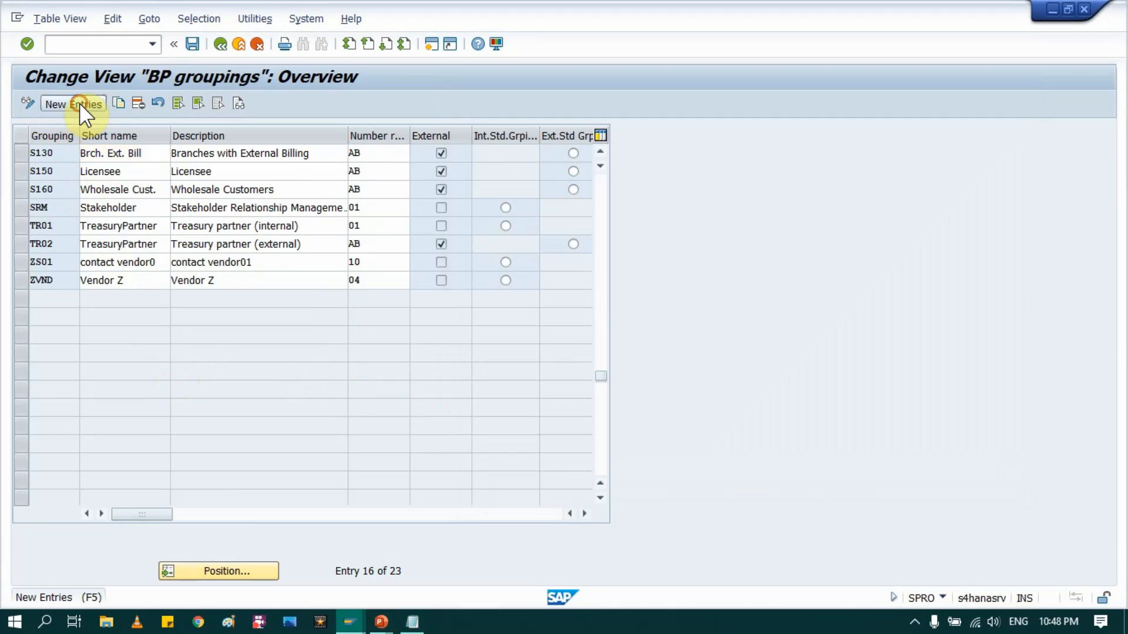
Step: Enter grouping VNDR with short name Vendor MM and description MM Vendor, and save under a customizing request
left_click(59, 160)
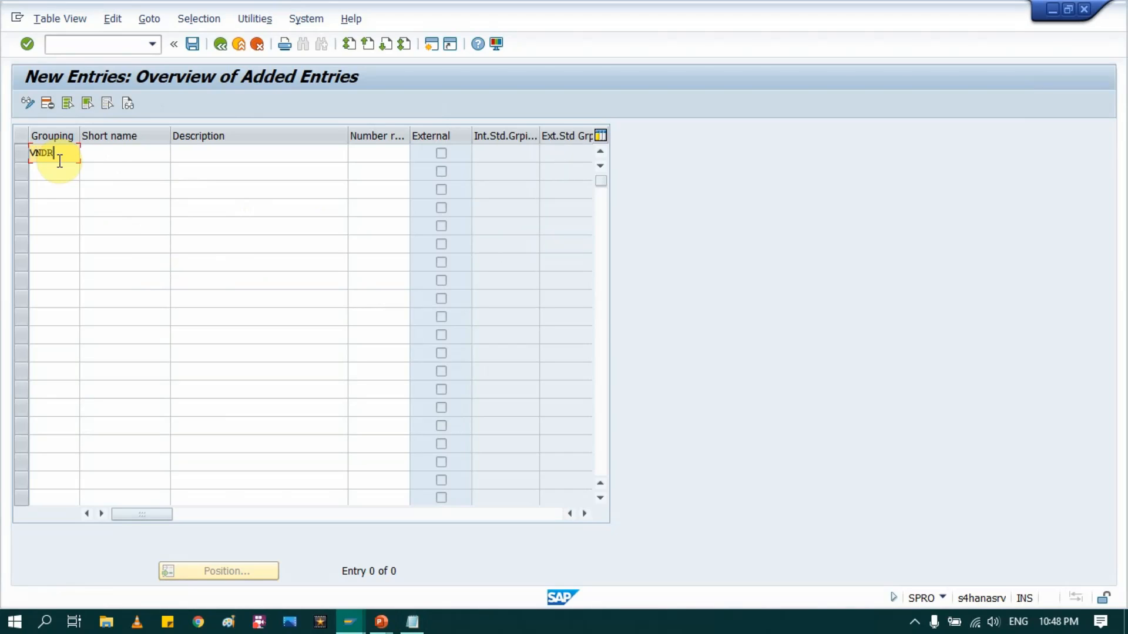
key("Tab")
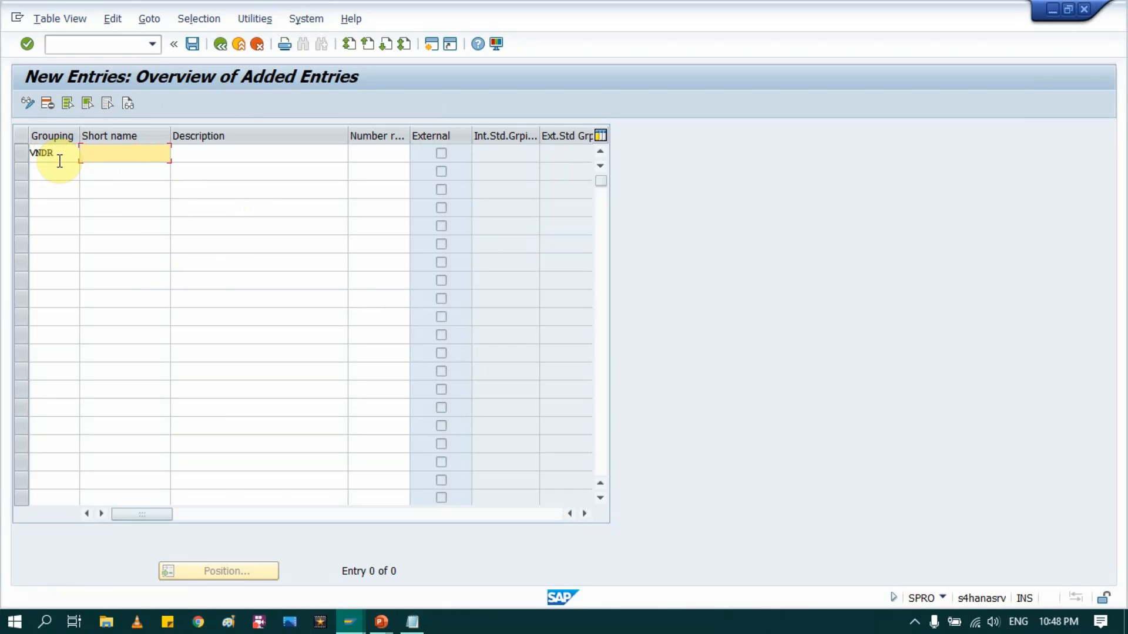
type("Vendor")
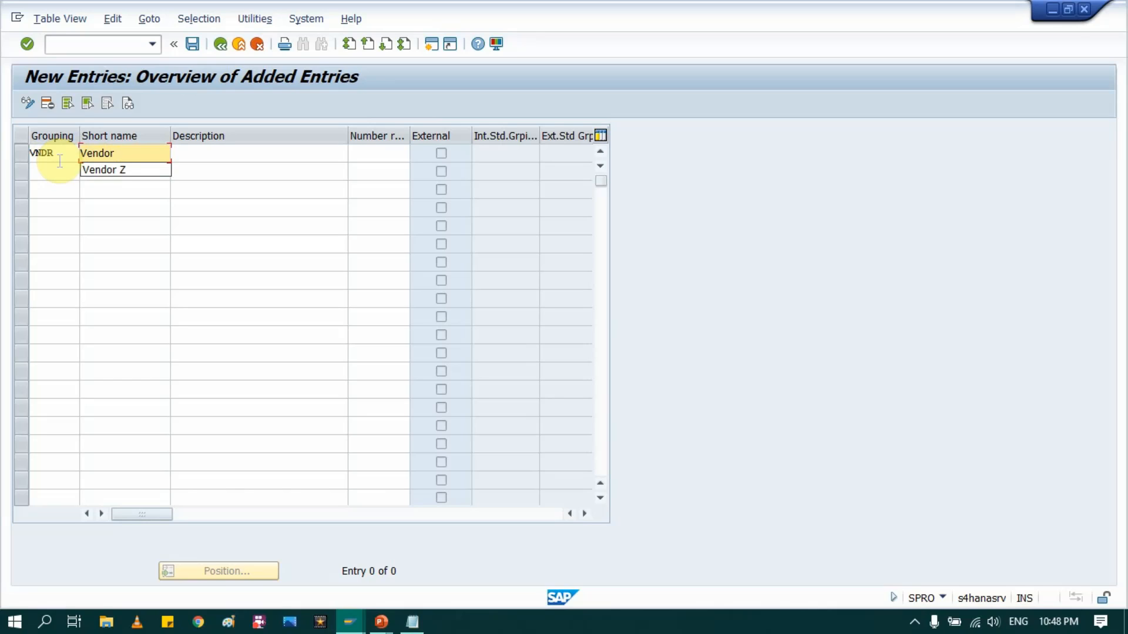
type(" M")
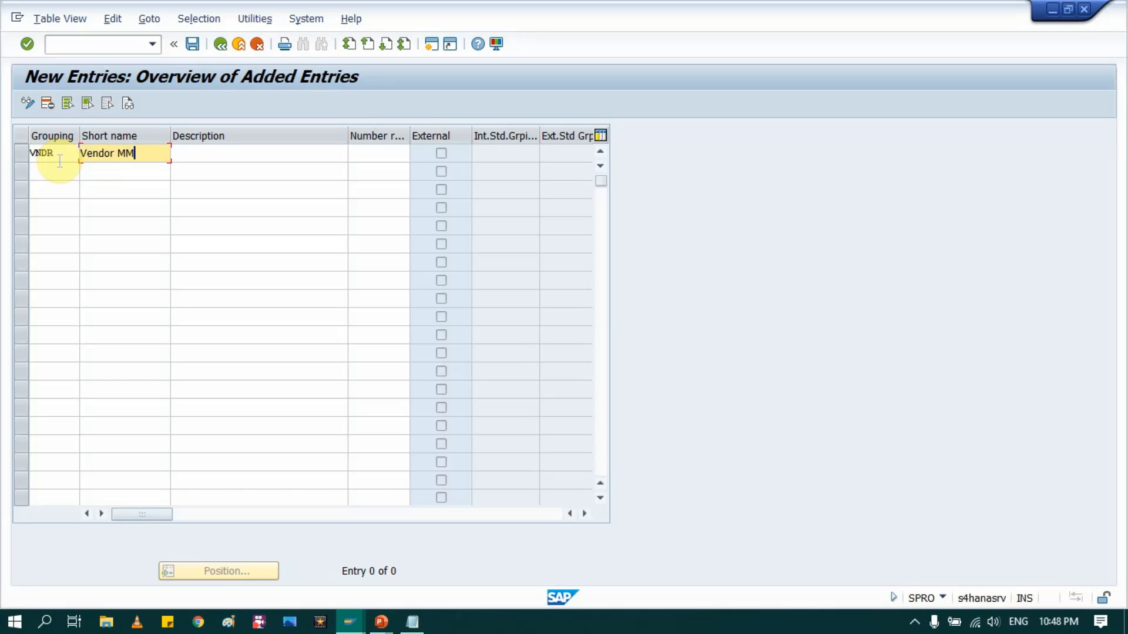
type("M")
key("Tab")
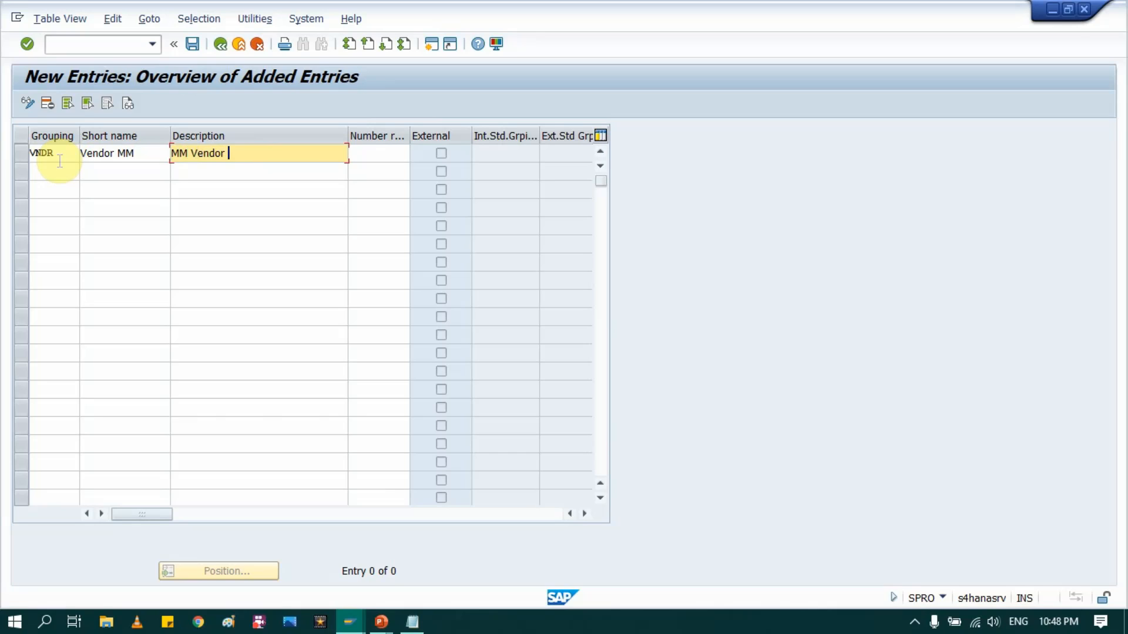
key("Tab")
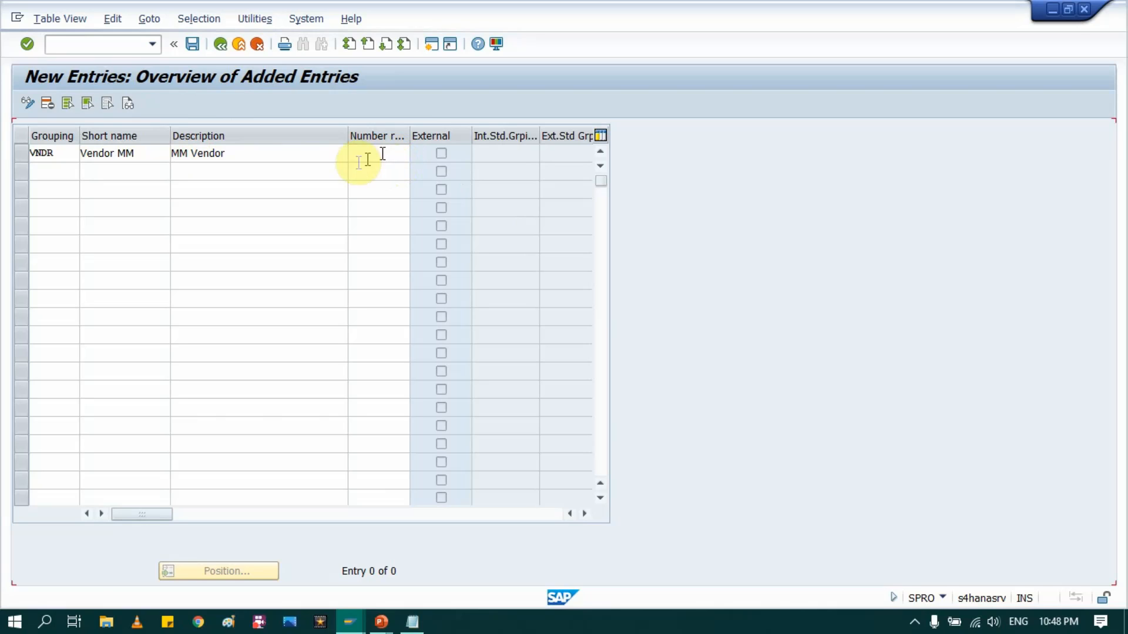
key("Return")
left_click(192, 45)
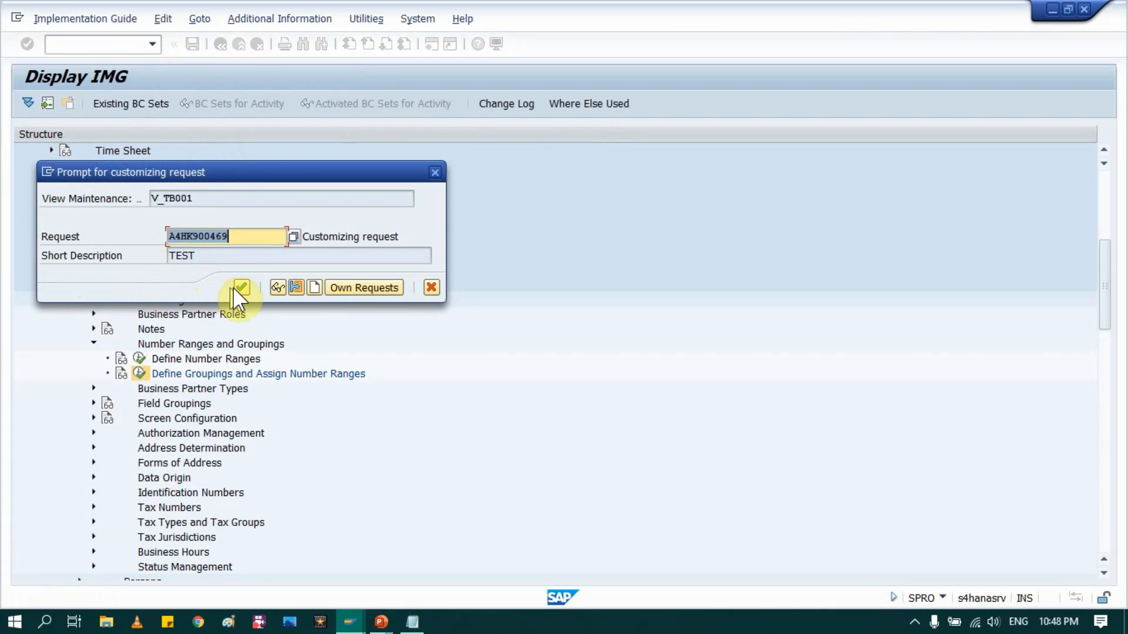
left_click(242, 288)
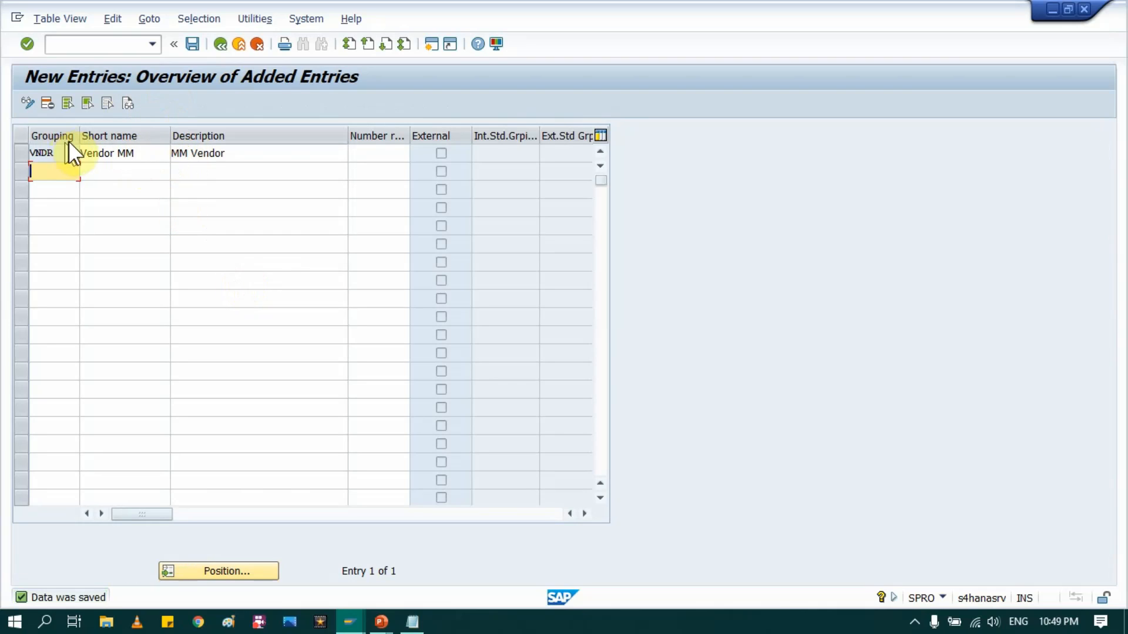
left_click(65, 152)
left_click_drag(64, 151, 16, 152)
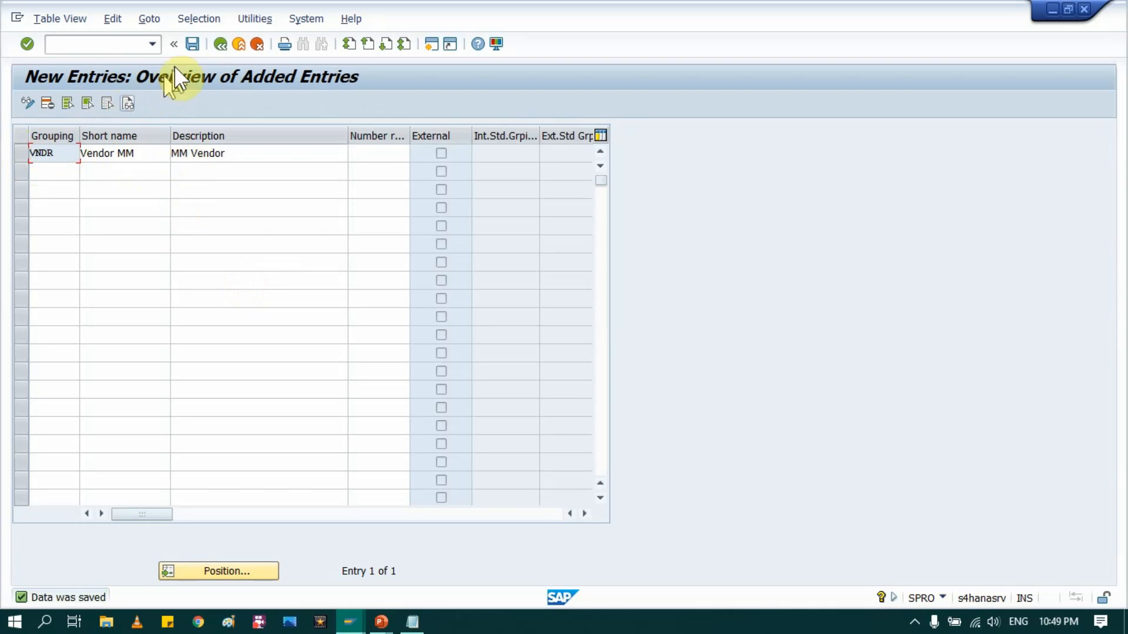
Step: Confirm VNDR Vendor MM is listed without a number range, then open Define Number Ranges for BU_PARTNER
left_click(219, 44)
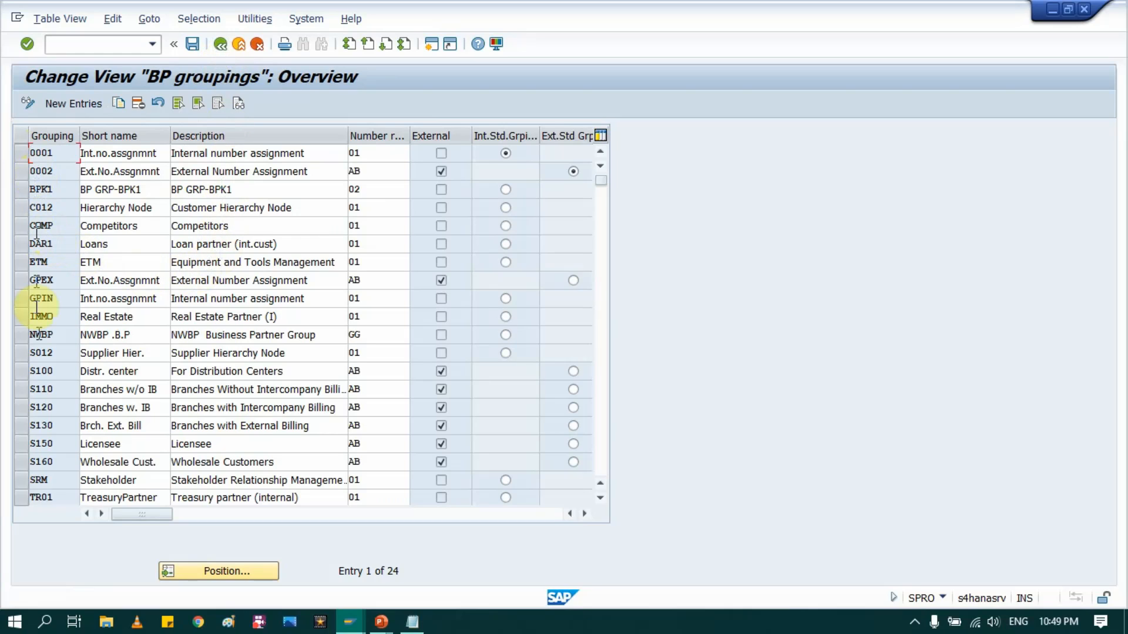
scroll(83, 444, "down", 1)
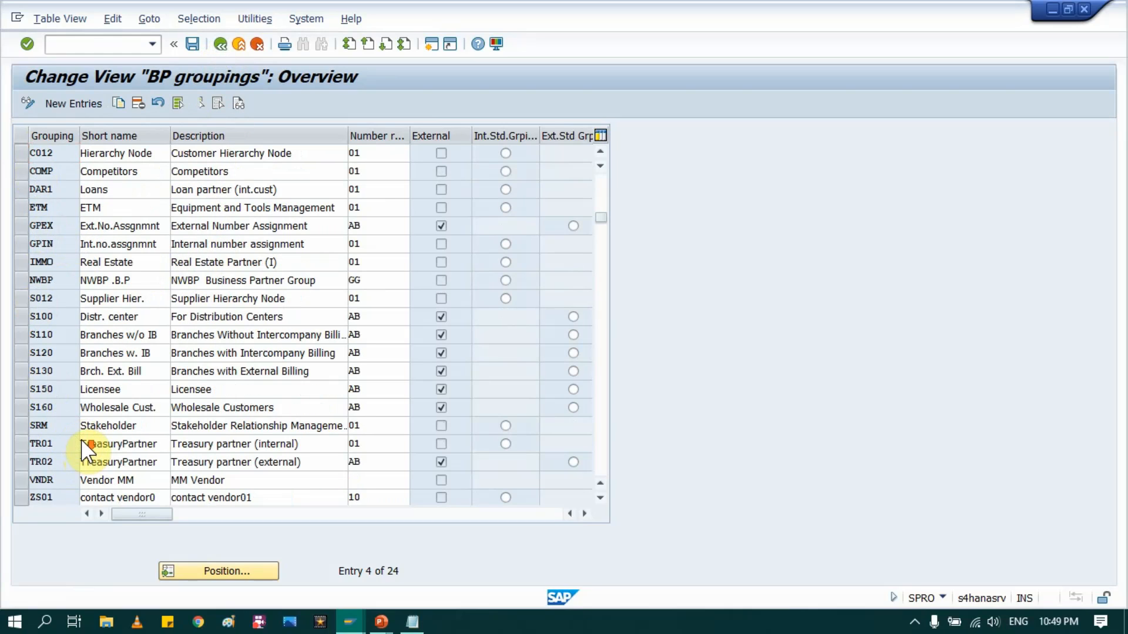
scroll(83, 444, "down", 1)
left_click(23, 423)
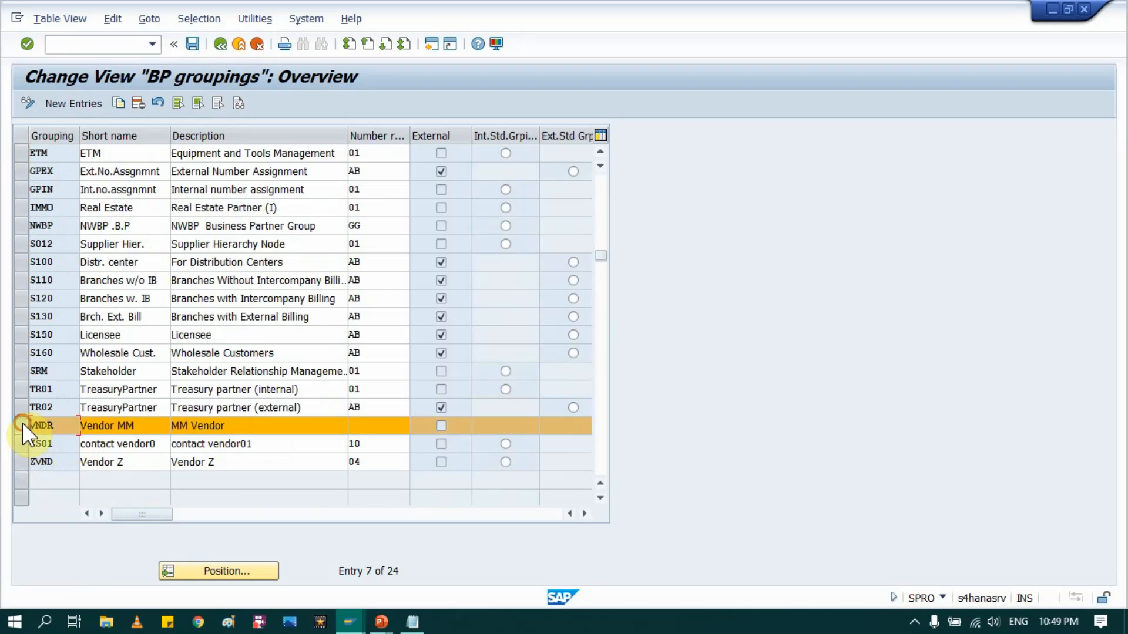
left_click(381, 427)
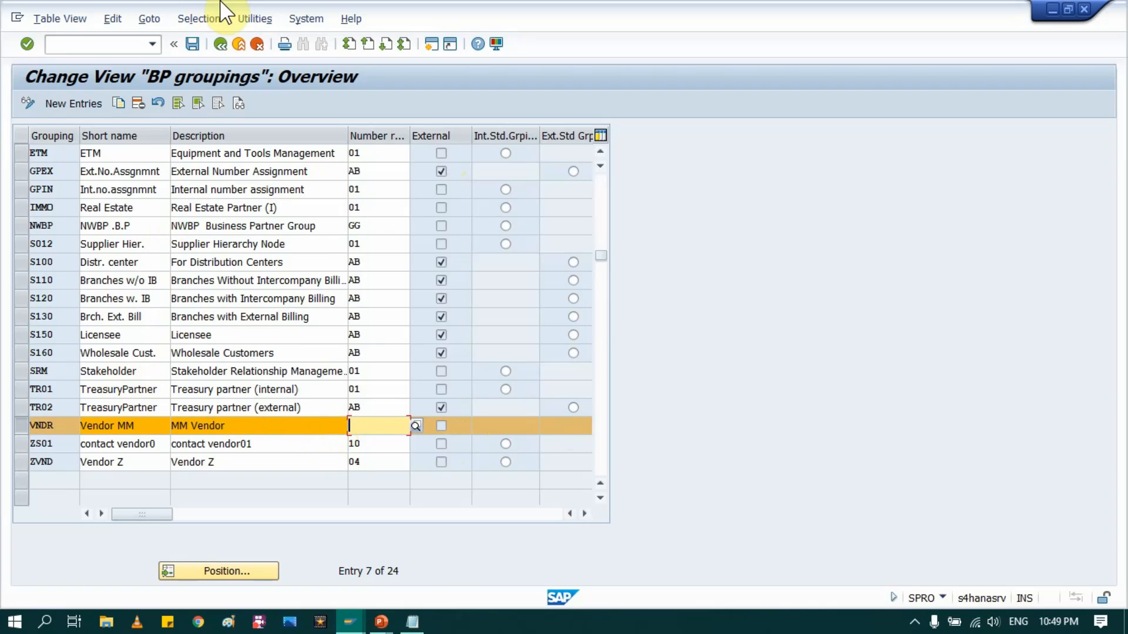
left_click(221, 45)
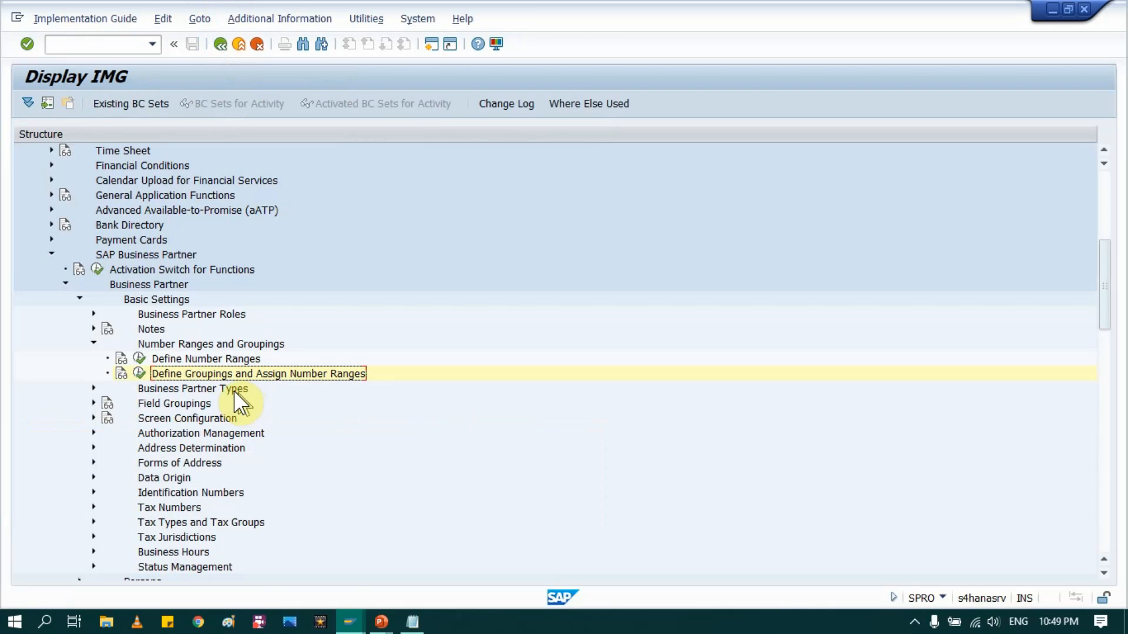
left_click(212, 359)
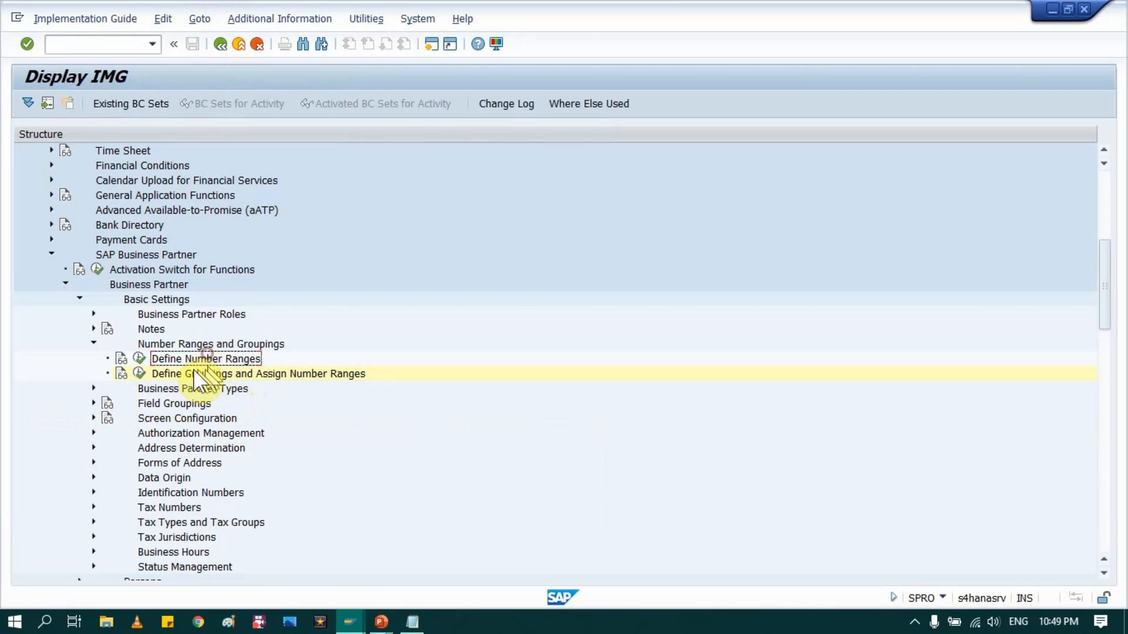
left_click(140, 360)
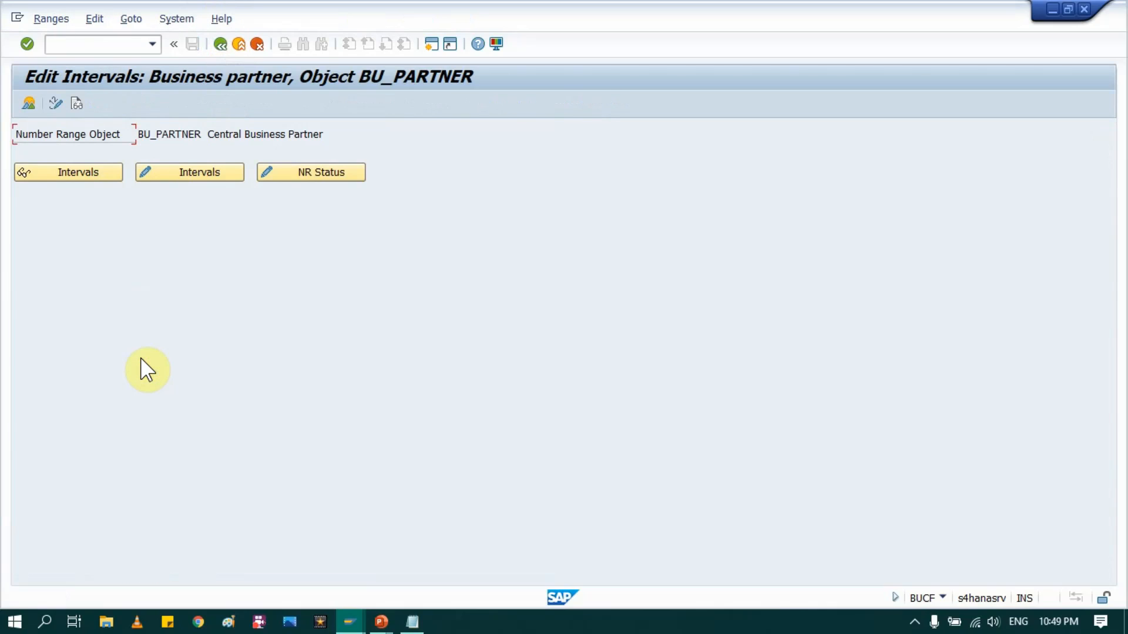
Step: Show the BU_PARTNER intervals, then start SPRO in a new session and open the reference IMG
left_click(89, 174)
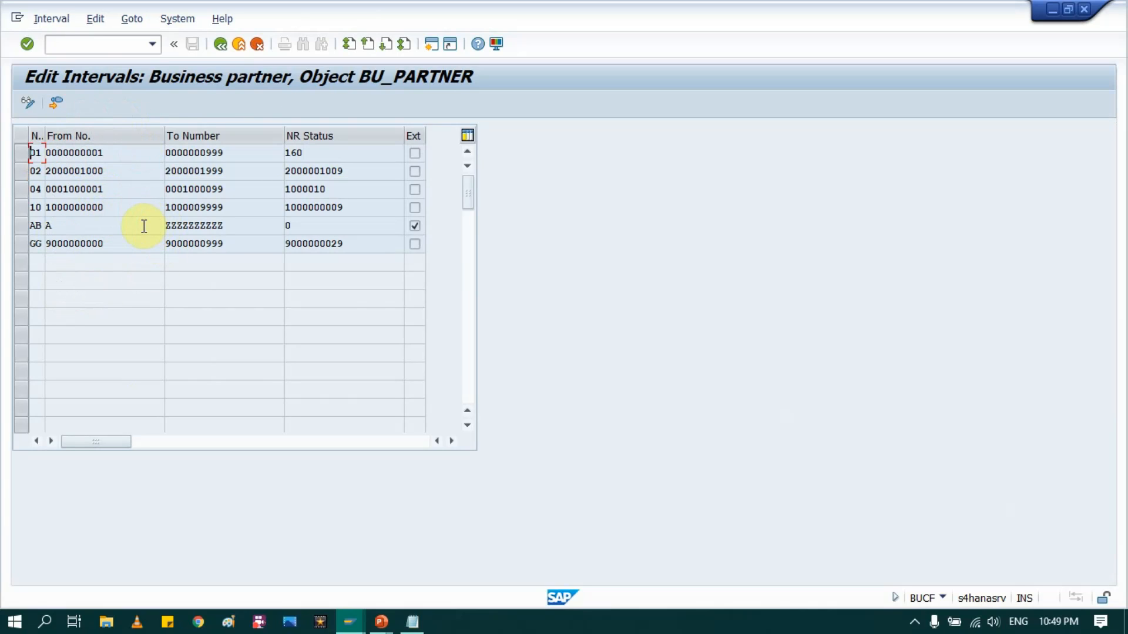
left_click(435, 49)
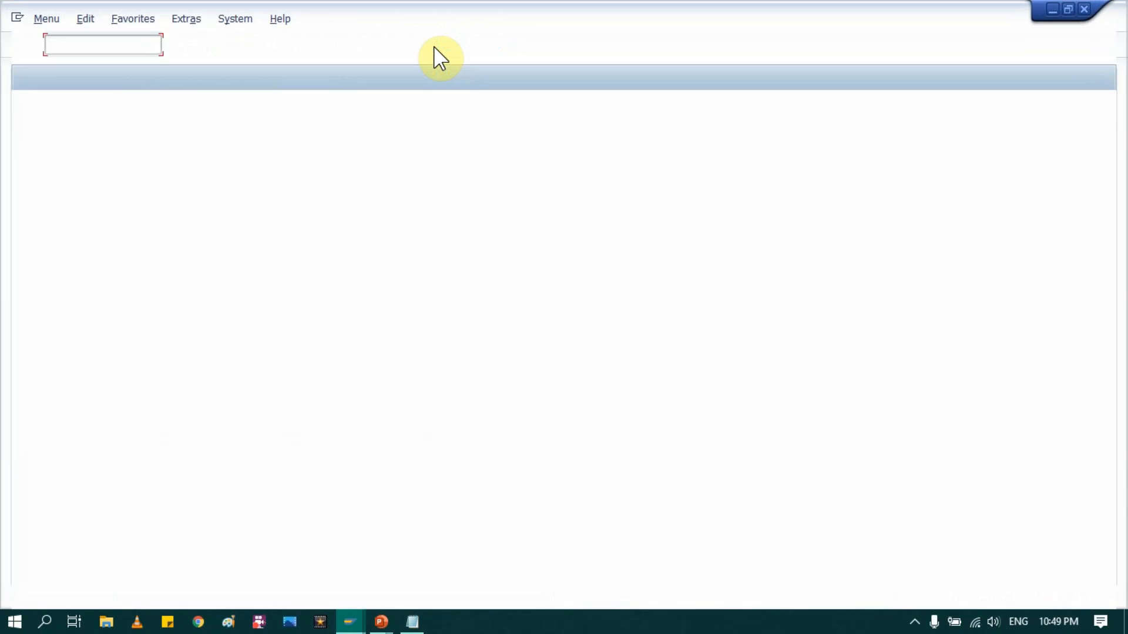
type("SPRO")
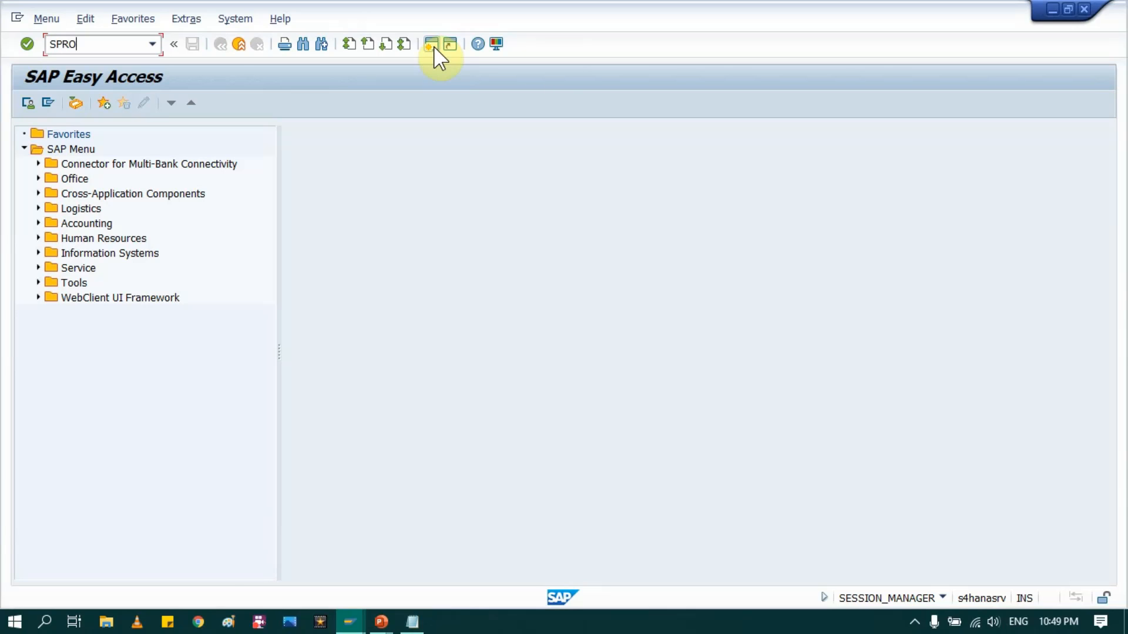
key("Return")
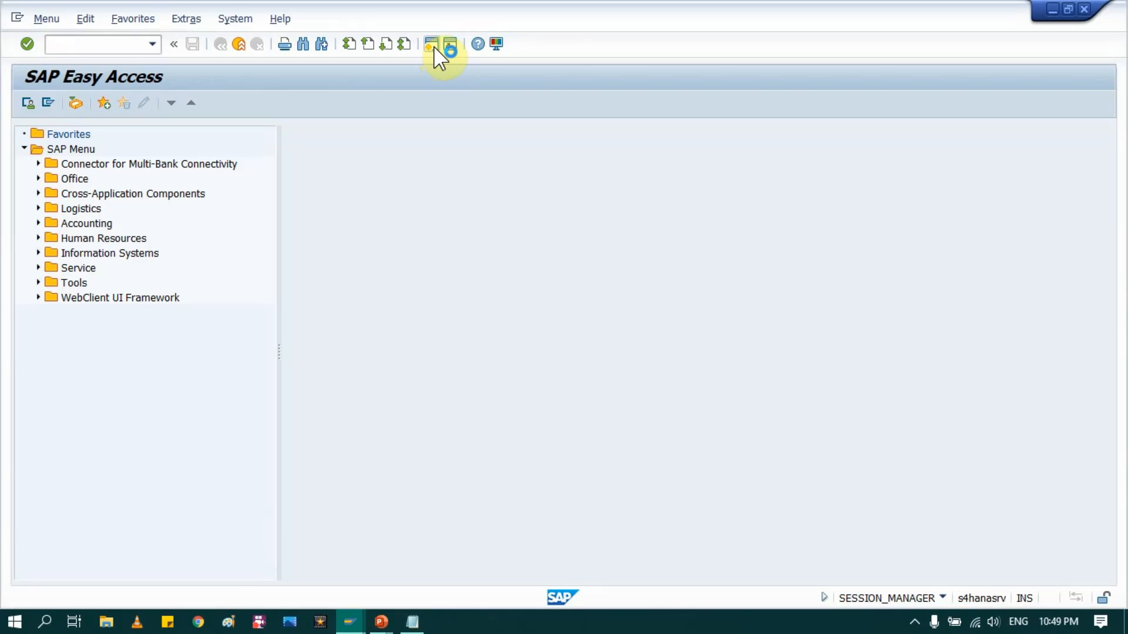
left_click(62, 108)
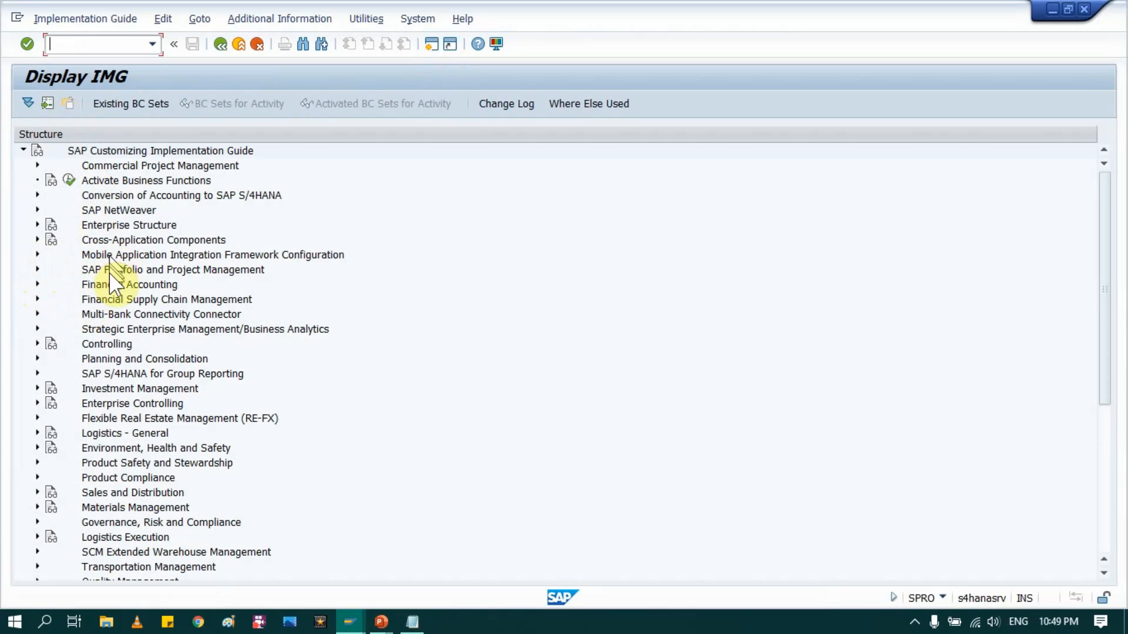
Step: Expand Financial Accounting > Accounts Receivable and Accounts Payable > Vendor Accounts
left_click(102, 238)
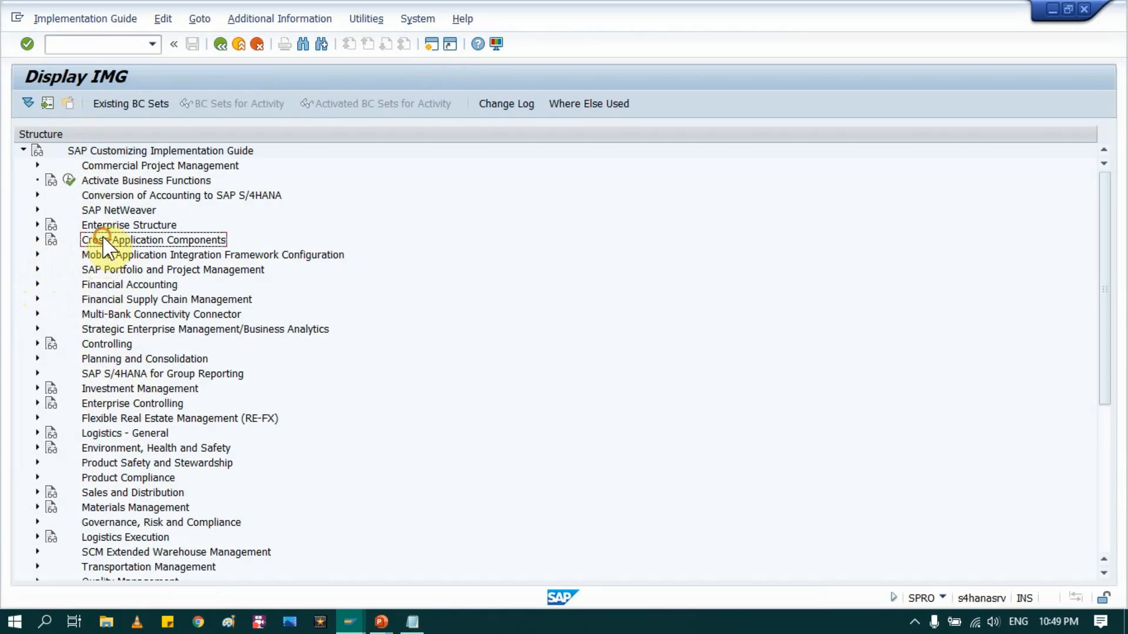
left_click(104, 285)
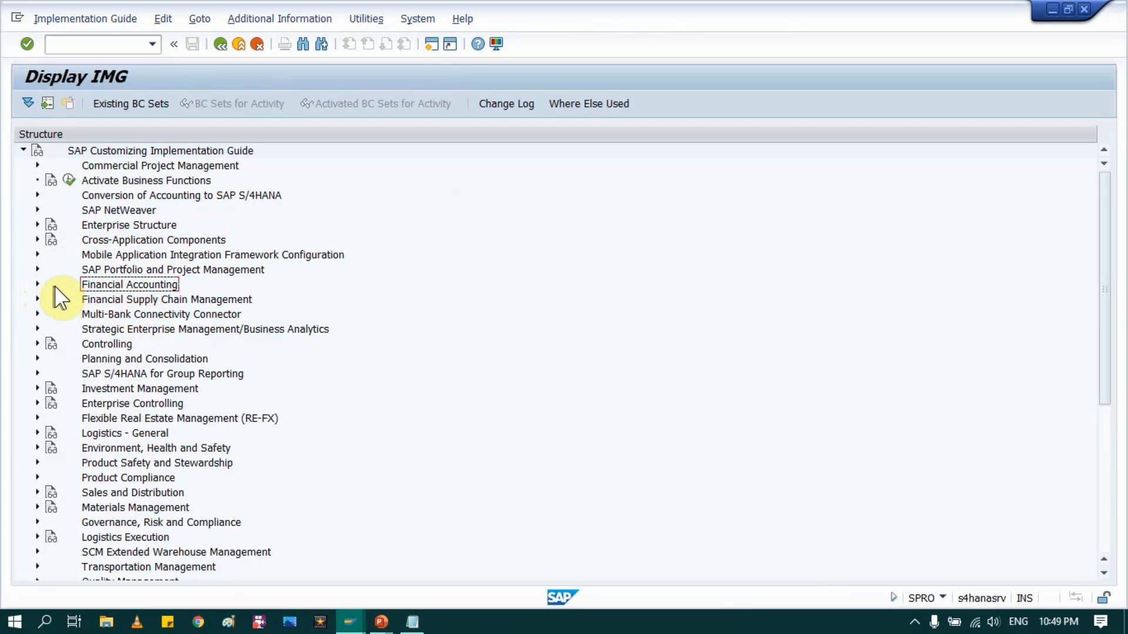
left_click(37, 285)
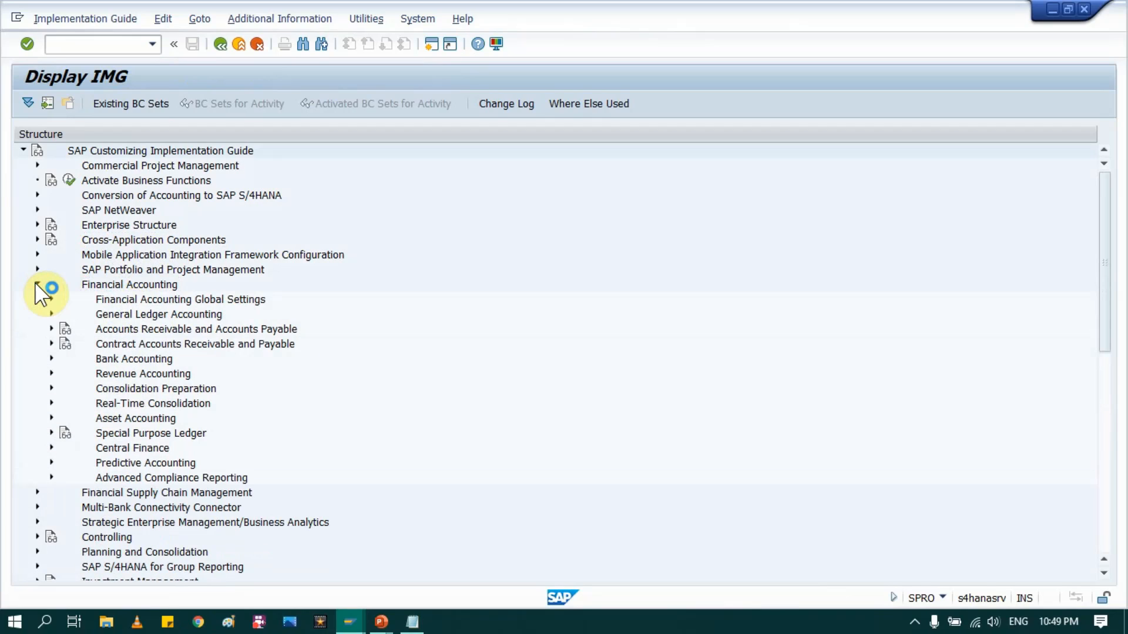
left_click(125, 286)
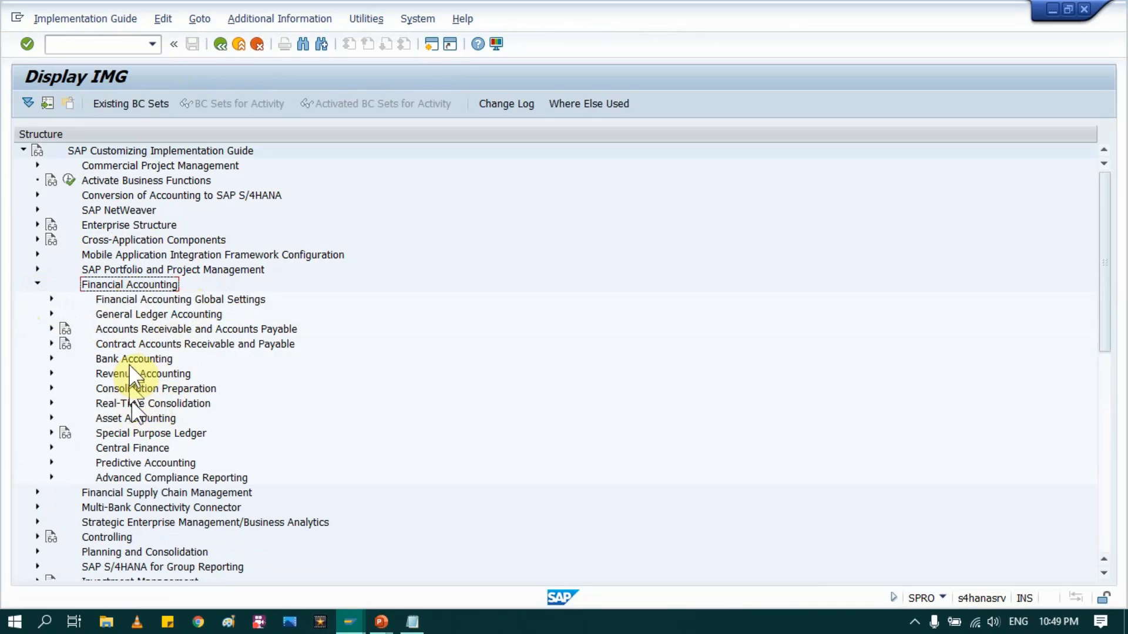
left_click(154, 330)
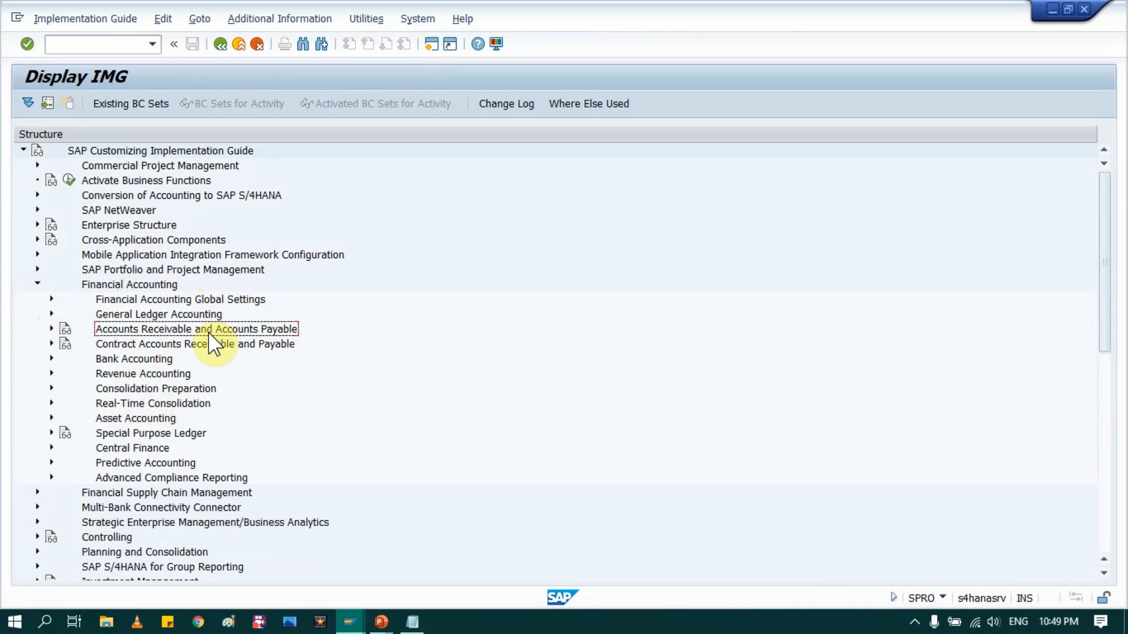
left_click(52, 328)
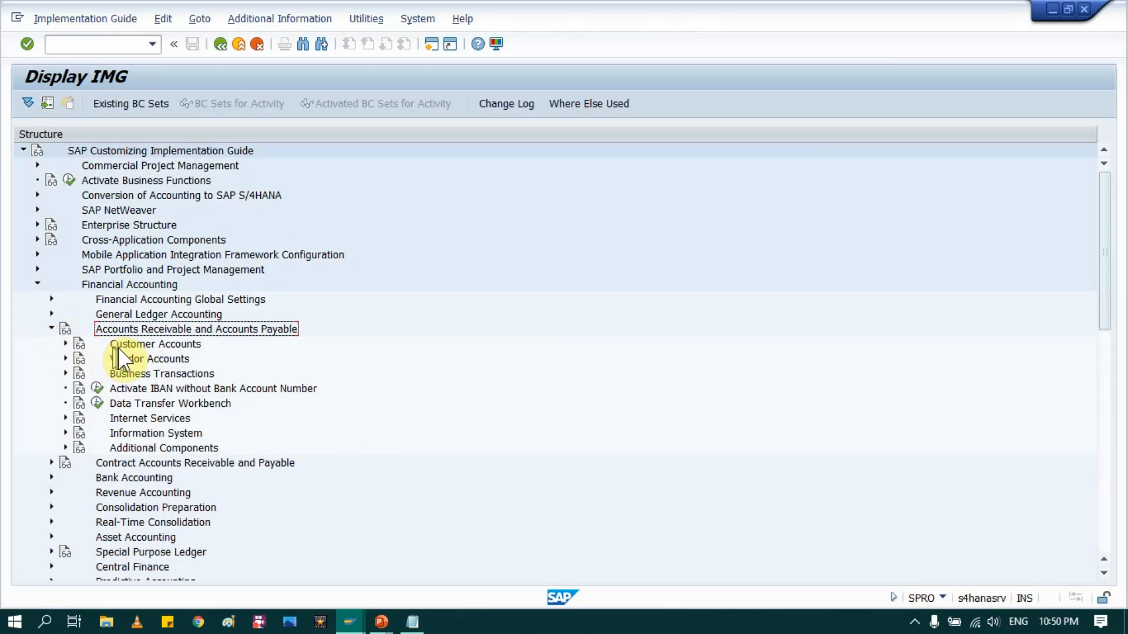
left_click(132, 359)
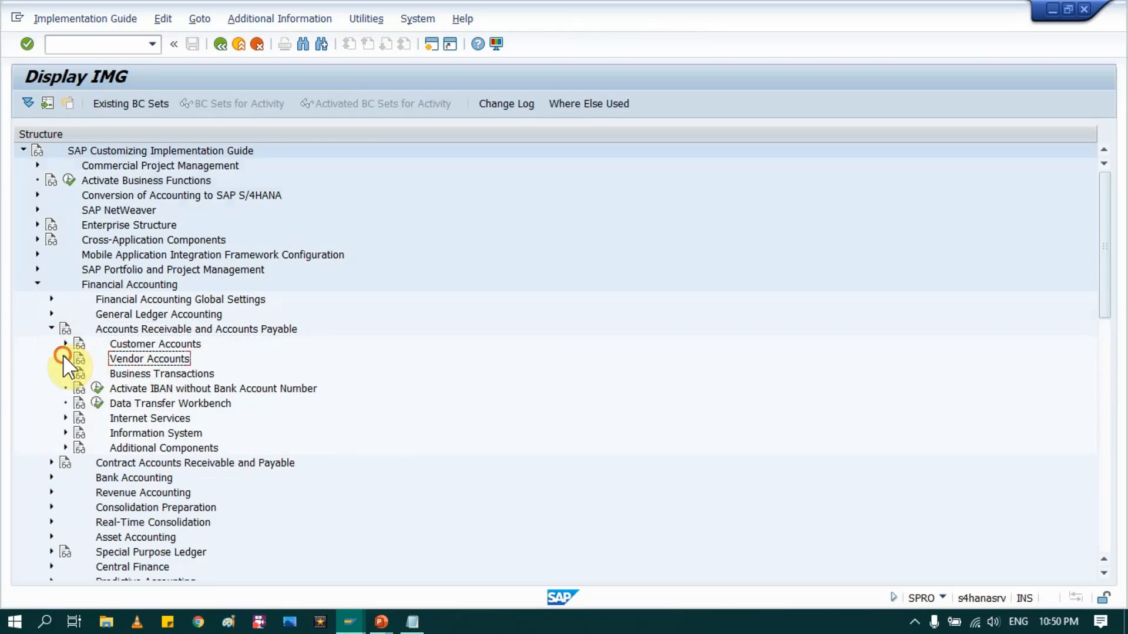
left_click(65, 359)
Step: Under Master Data > Preparations, run Create Number Ranges for Vendor Accounts and display the KREDITOR intervals
left_click(137, 374)
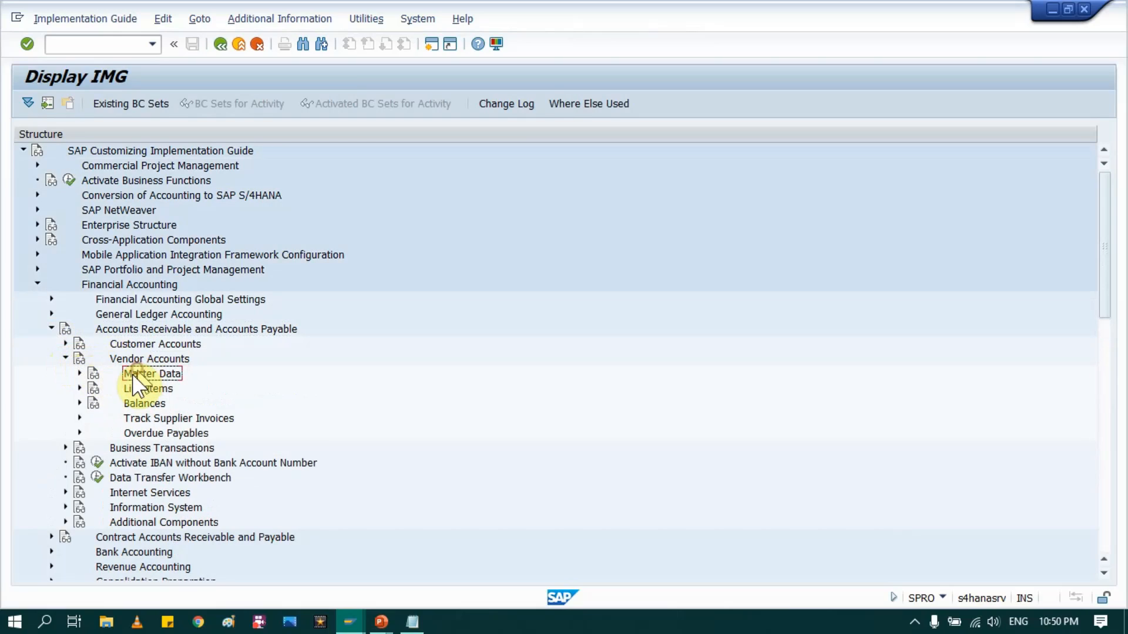
left_click(80, 373)
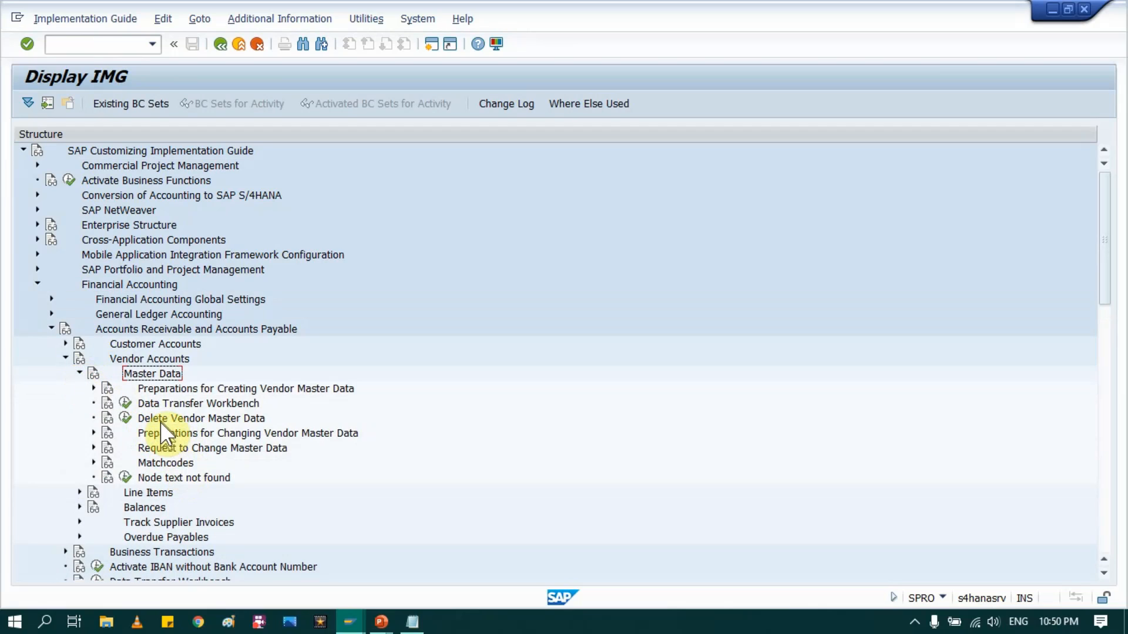
left_click(199, 390)
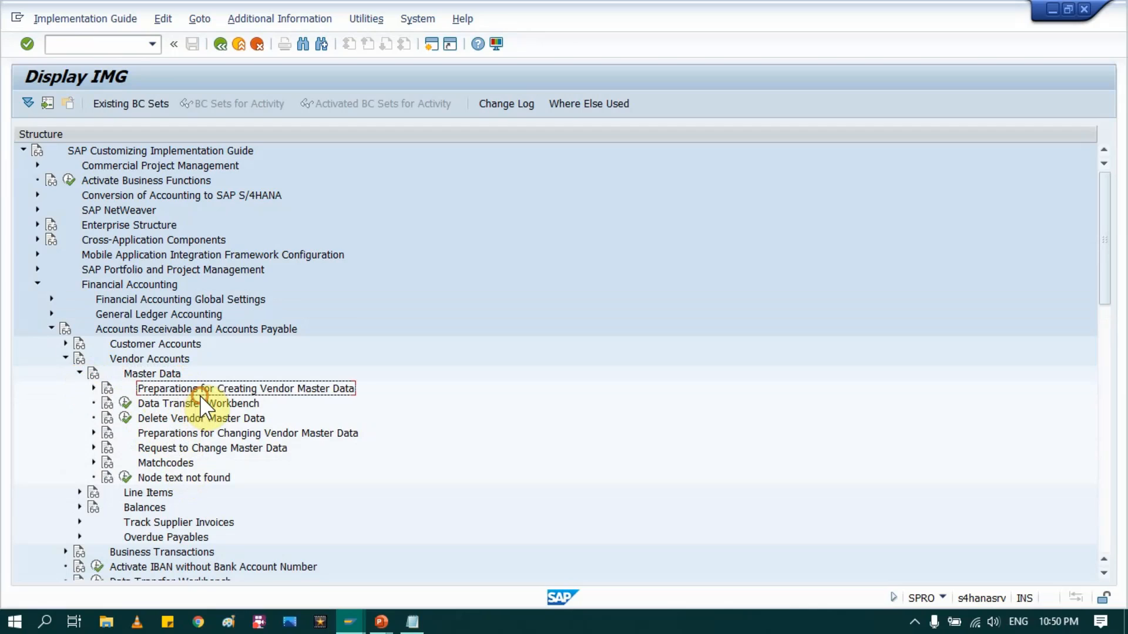
left_click(94, 389)
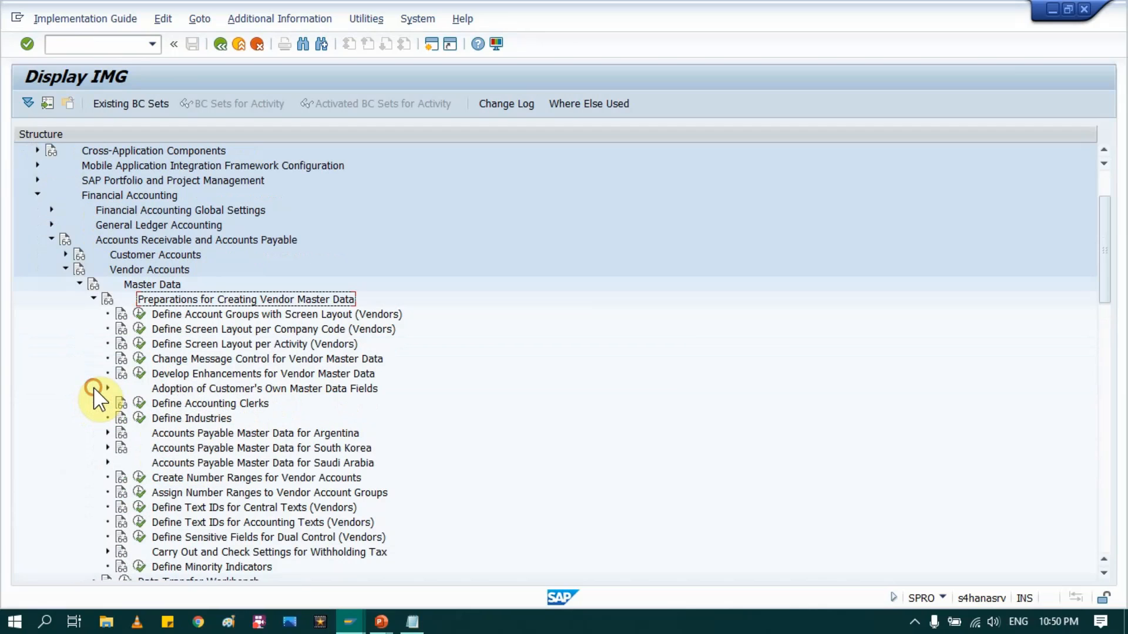
scroll(178, 376, "down", 3)
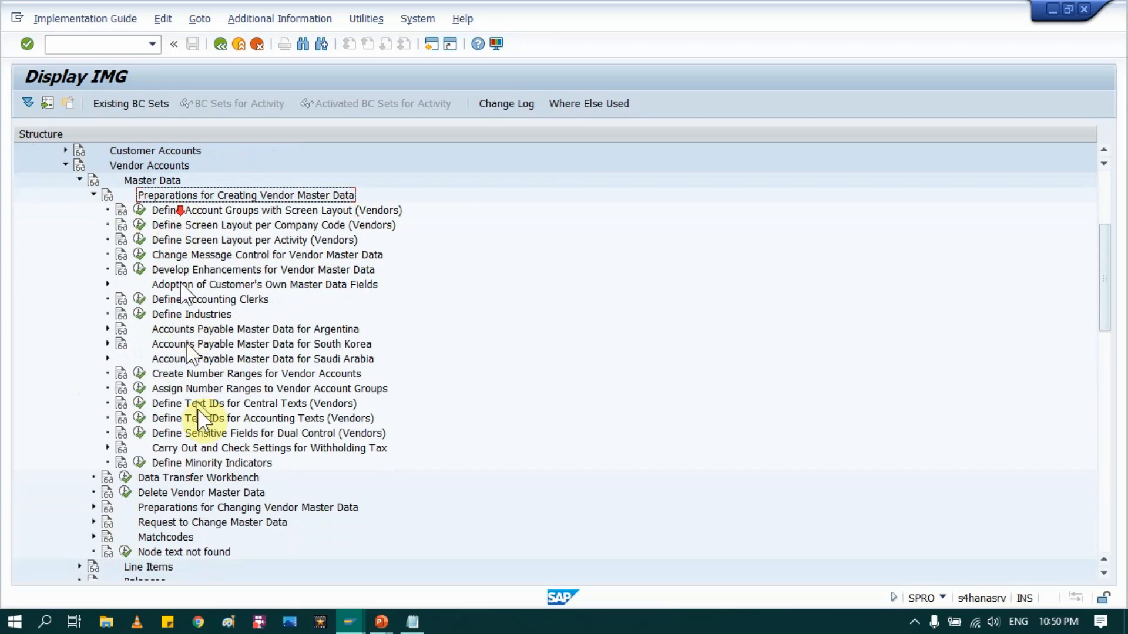
left_click(238, 391)
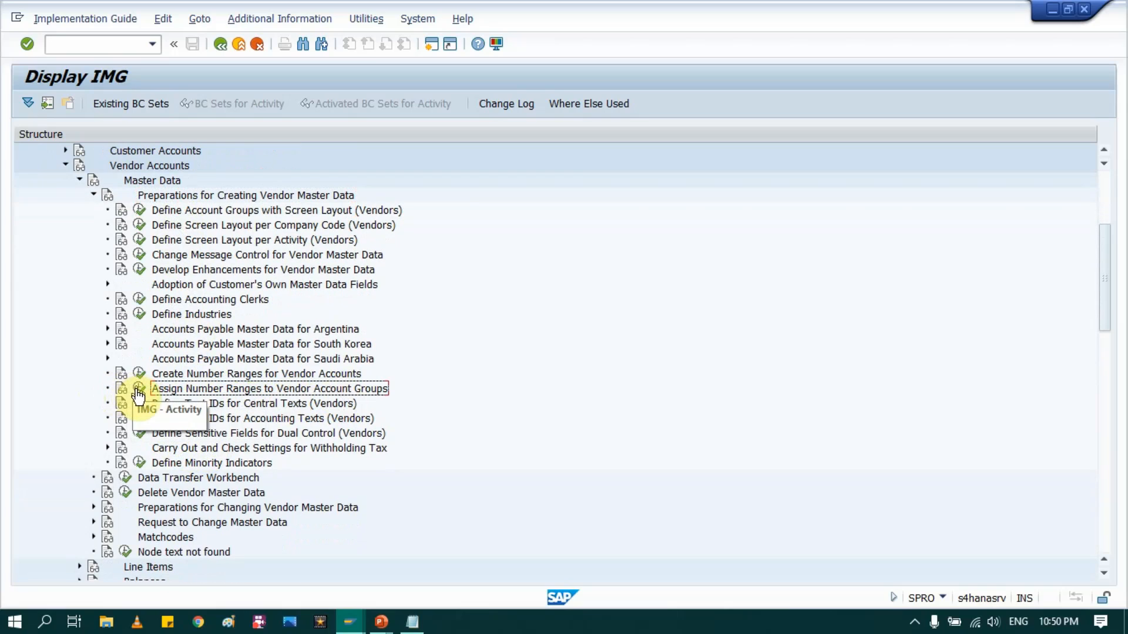
left_click(194, 374)
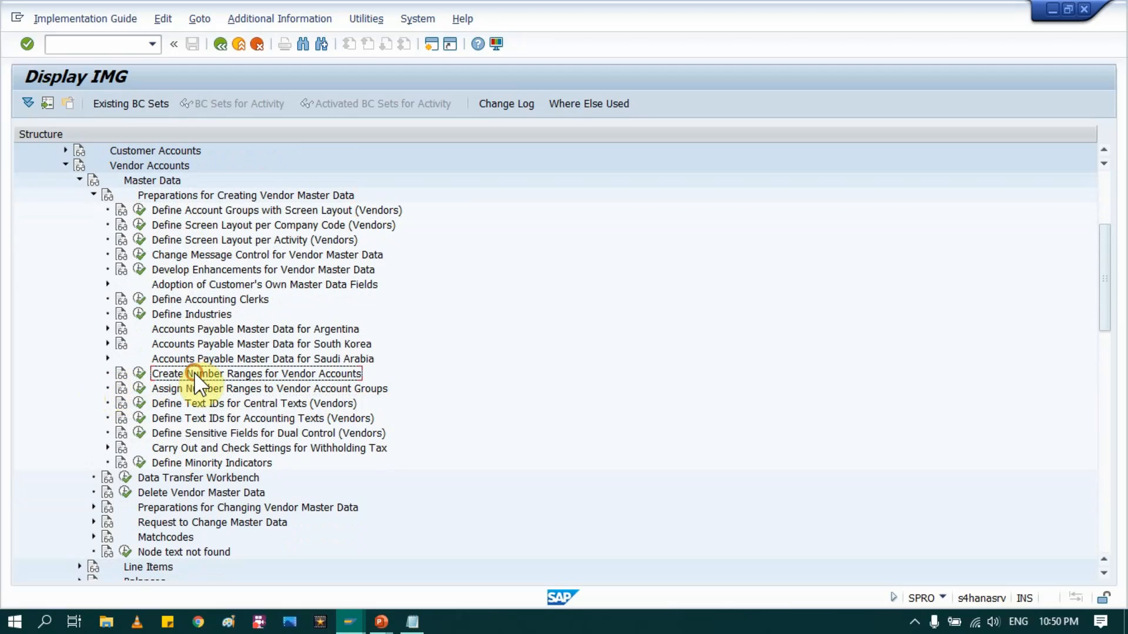
left_click(141, 379)
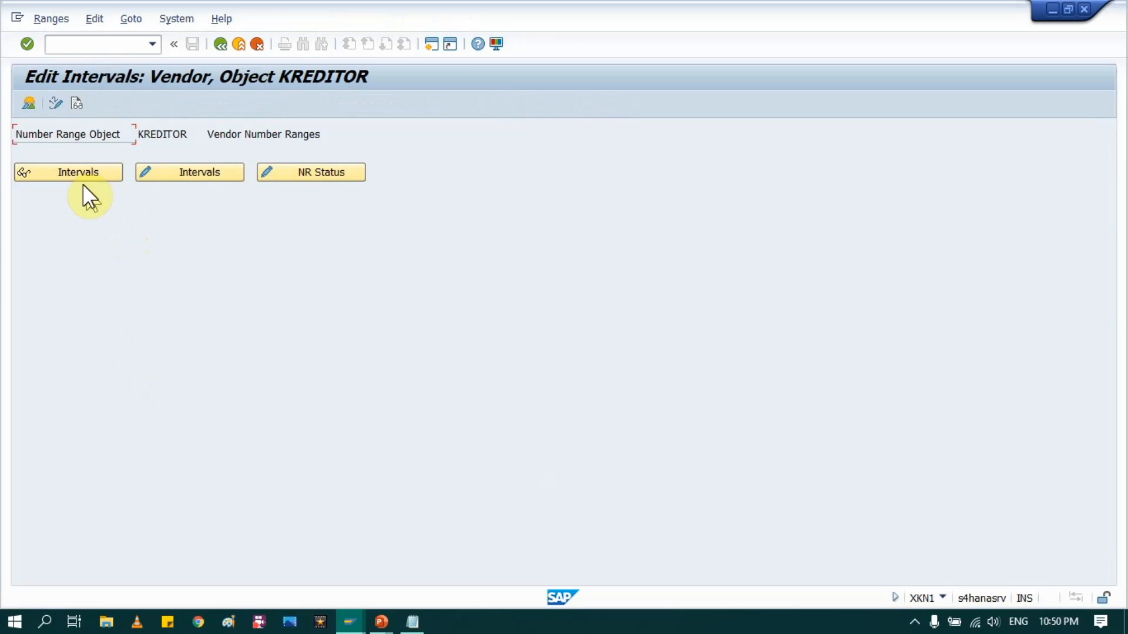
left_click(80, 172)
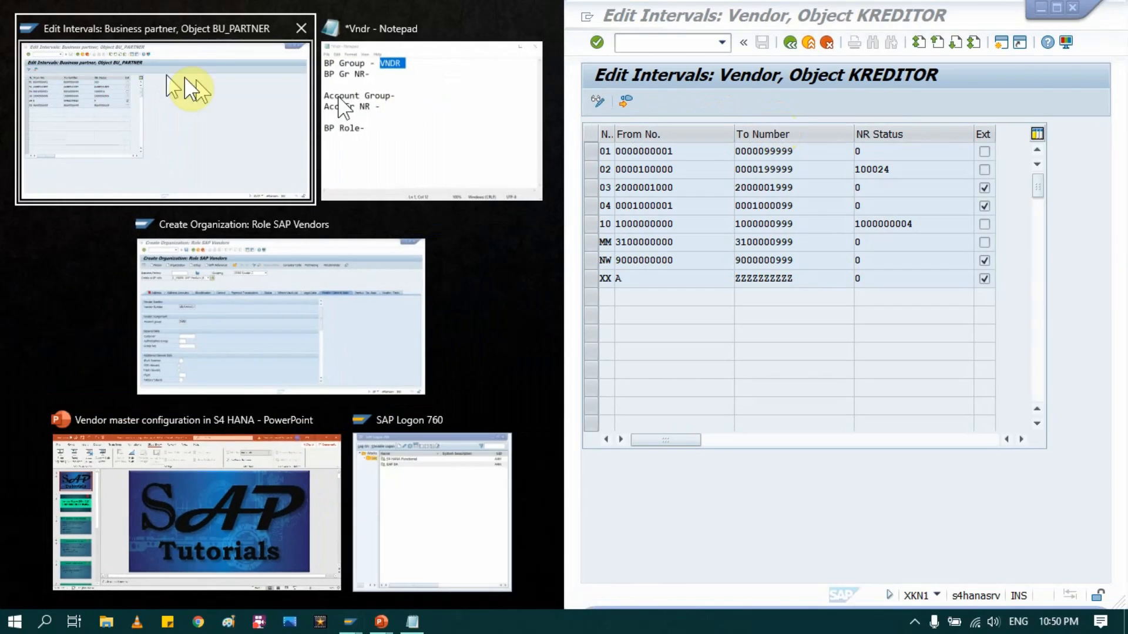
Step: Snap the BU_PARTNER and KREDITOR interval windows side by side, returning BU_PARTNER to its object screen
left_click(189, 88)
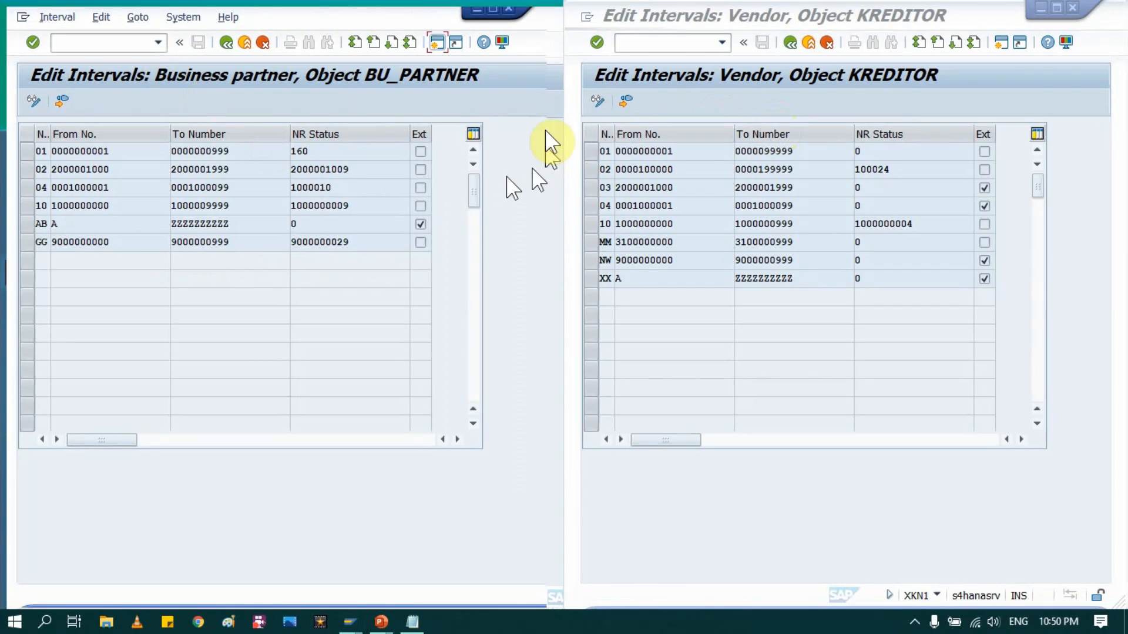
left_click(504, 219)
left_click(742, 178)
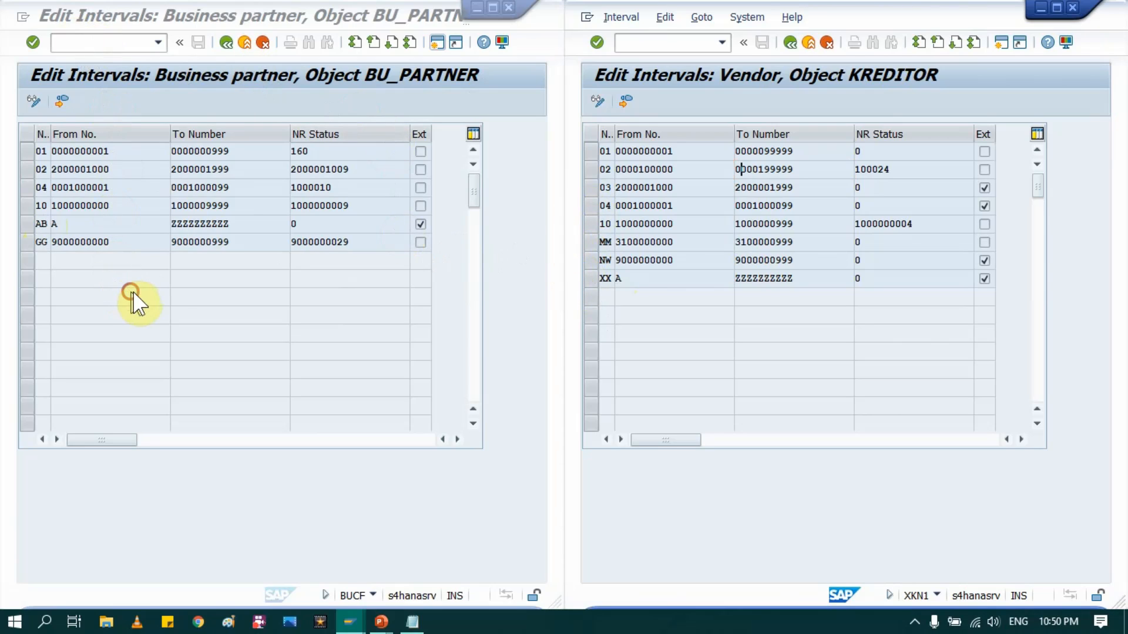
left_click(203, 284)
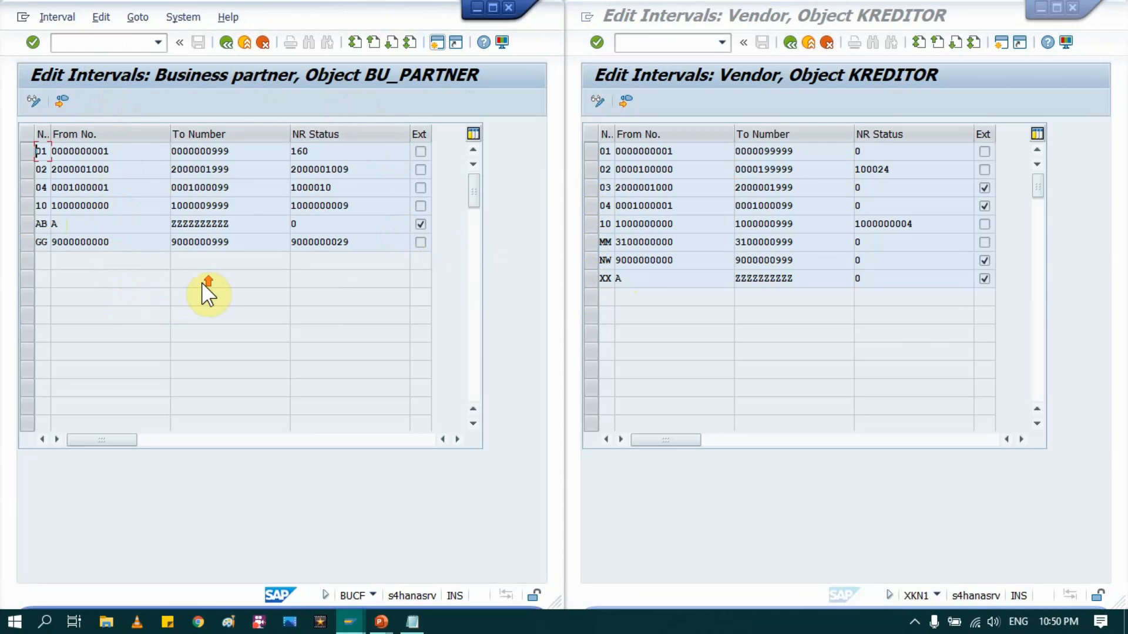
left_click(227, 40)
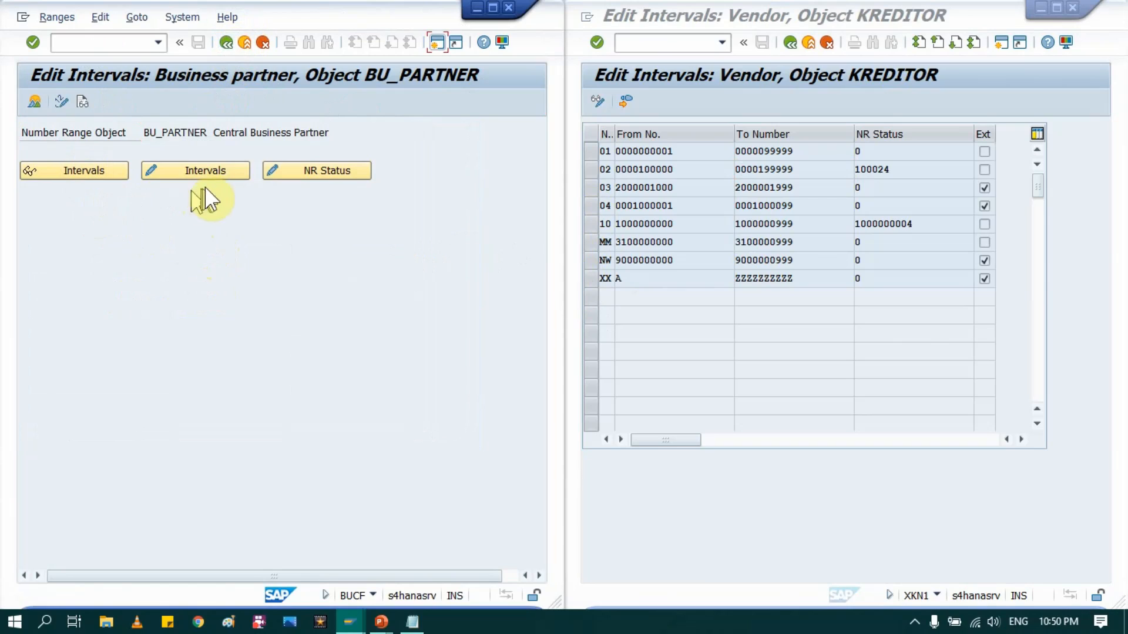
left_click(206, 172)
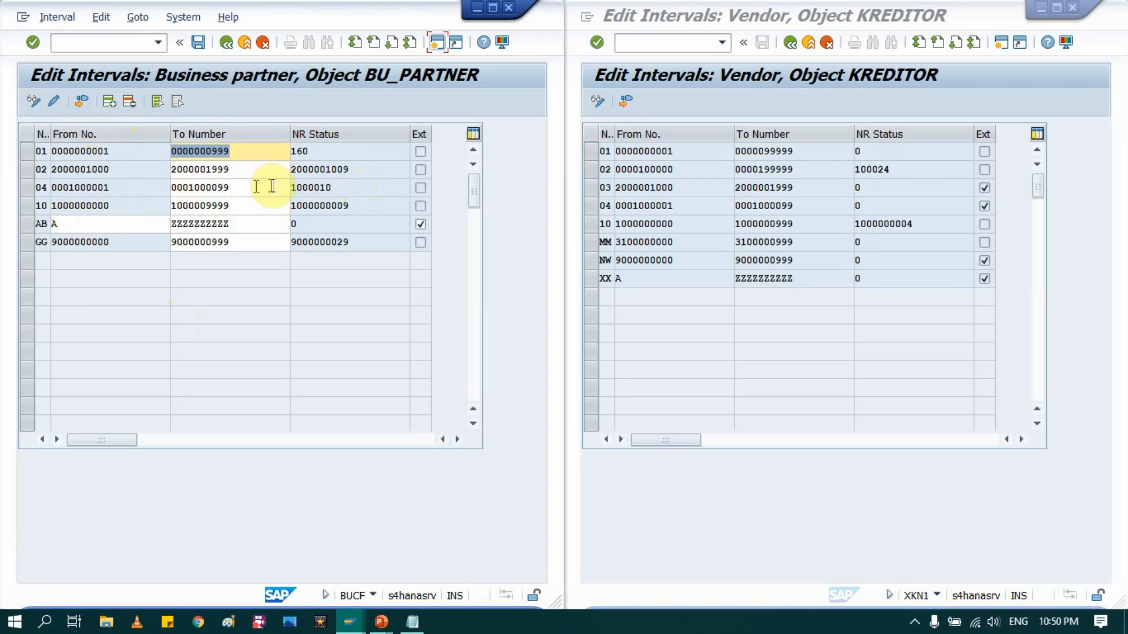
left_click_drag(249, 188, 157, 187)
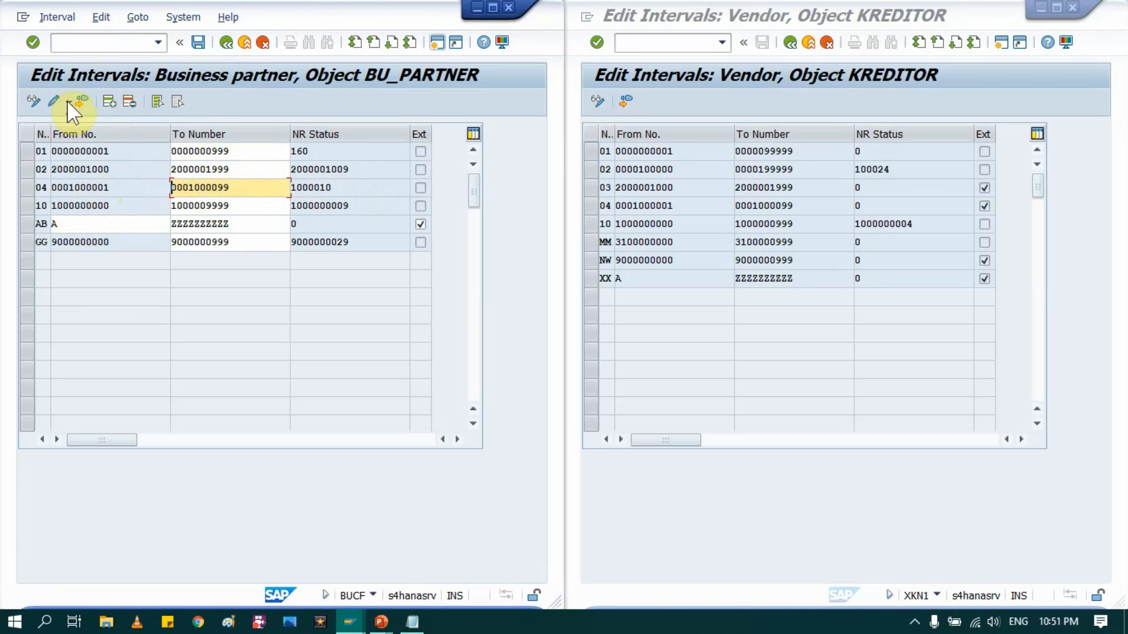
left_click(109, 101)
left_click(43, 151)
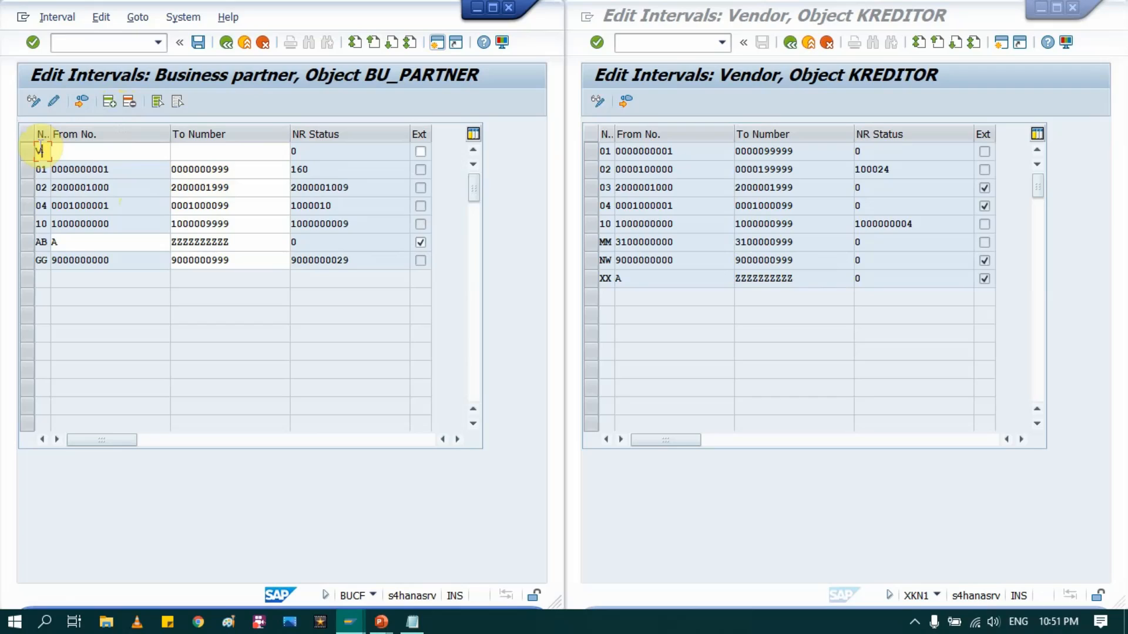
key("Tab")
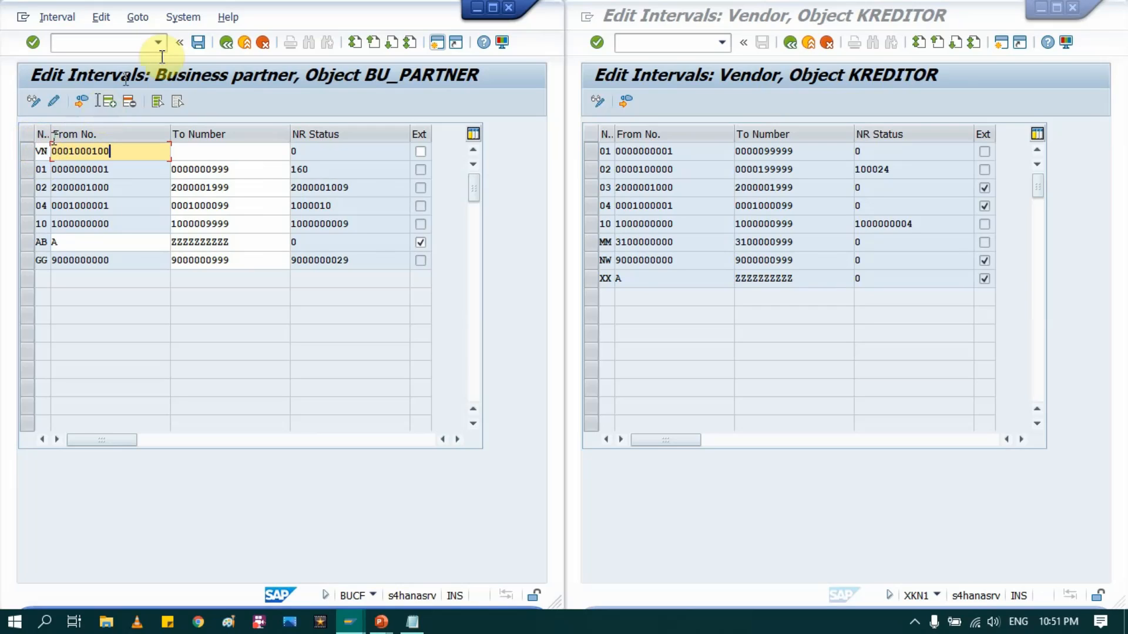
key("Tab")
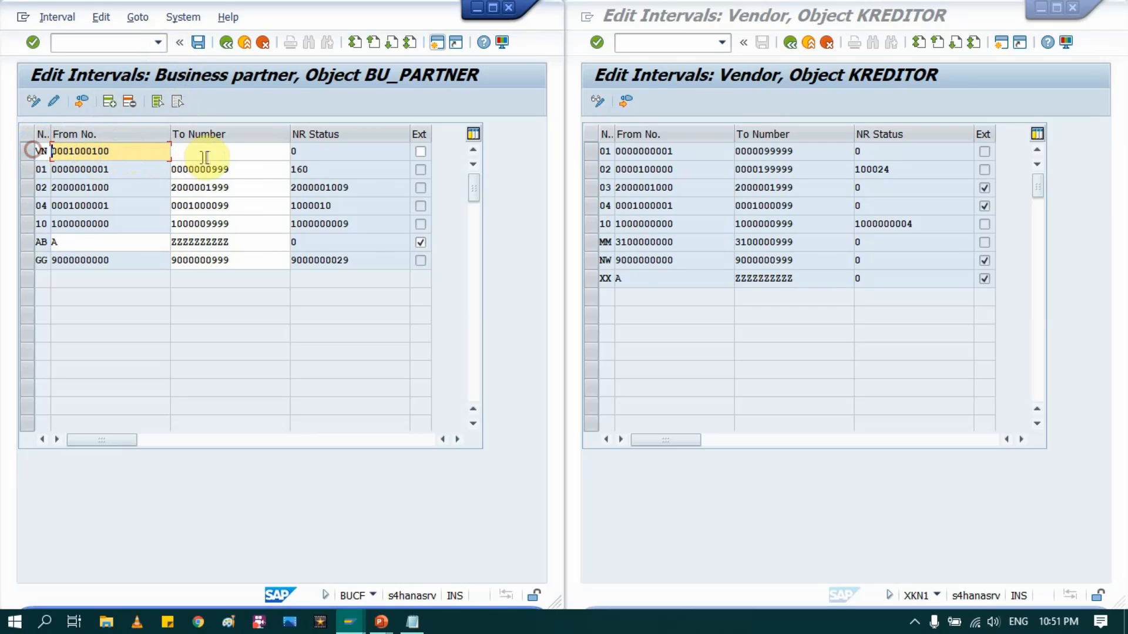
left_click(212, 154)
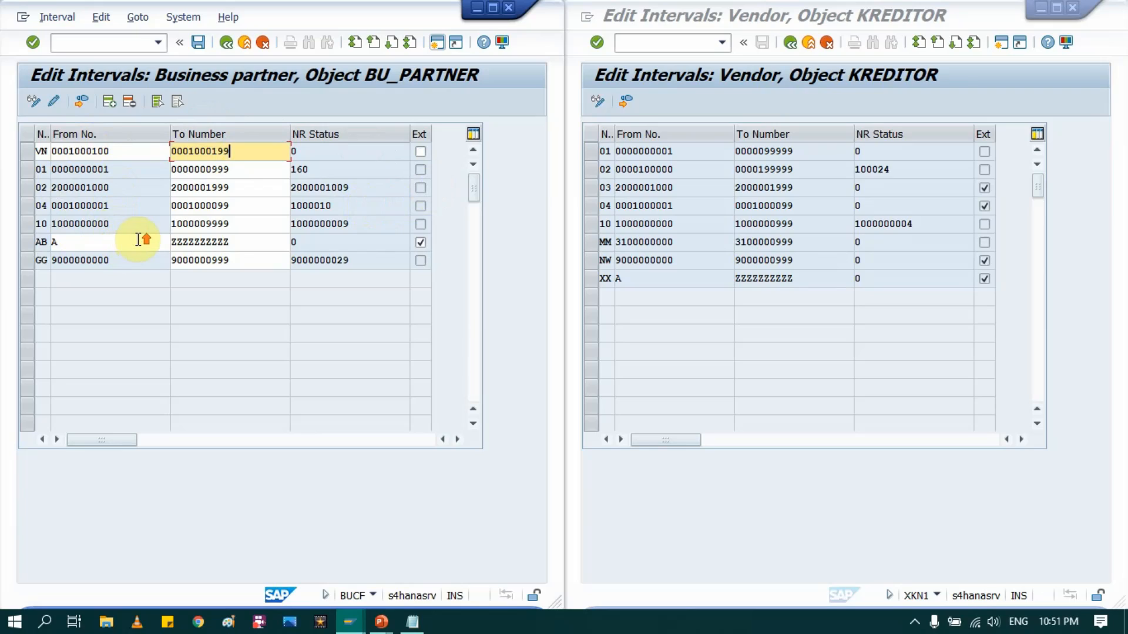
Step: Record VN as the BP group range in the Notepad memo and minimize Notepad
left_click(414, 620)
left_click(597, 171)
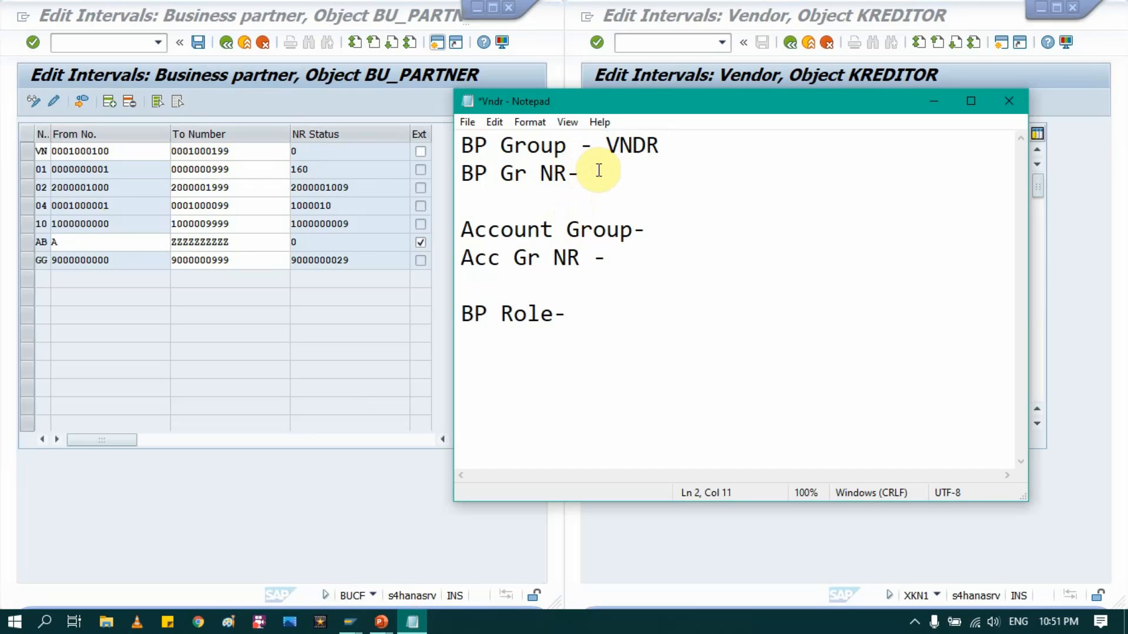
type("VN")
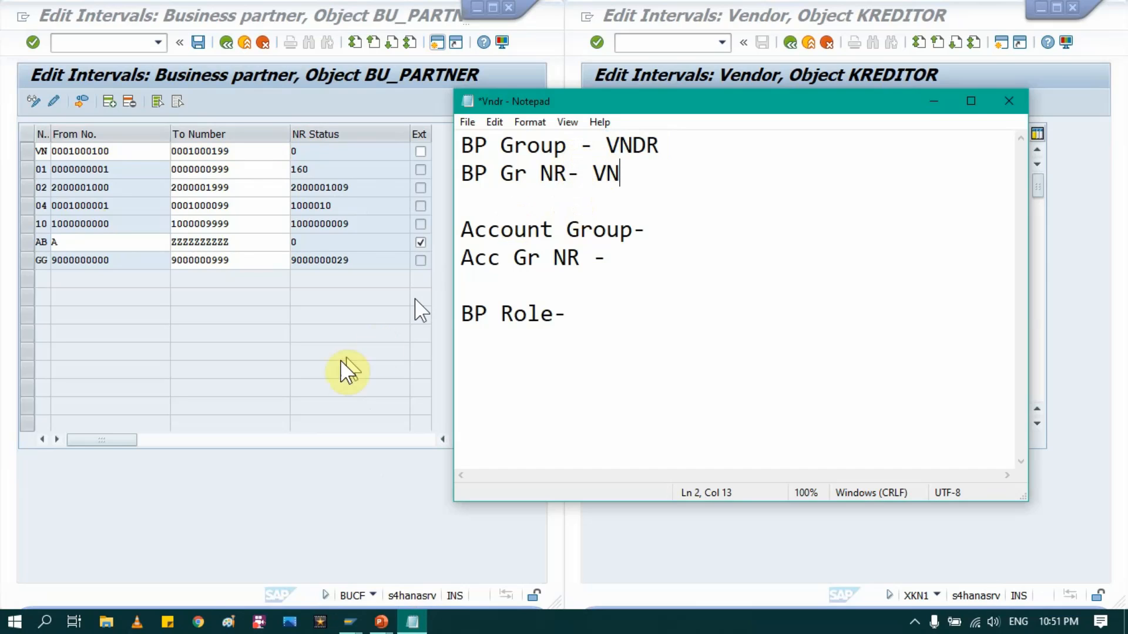
left_click(341, 377)
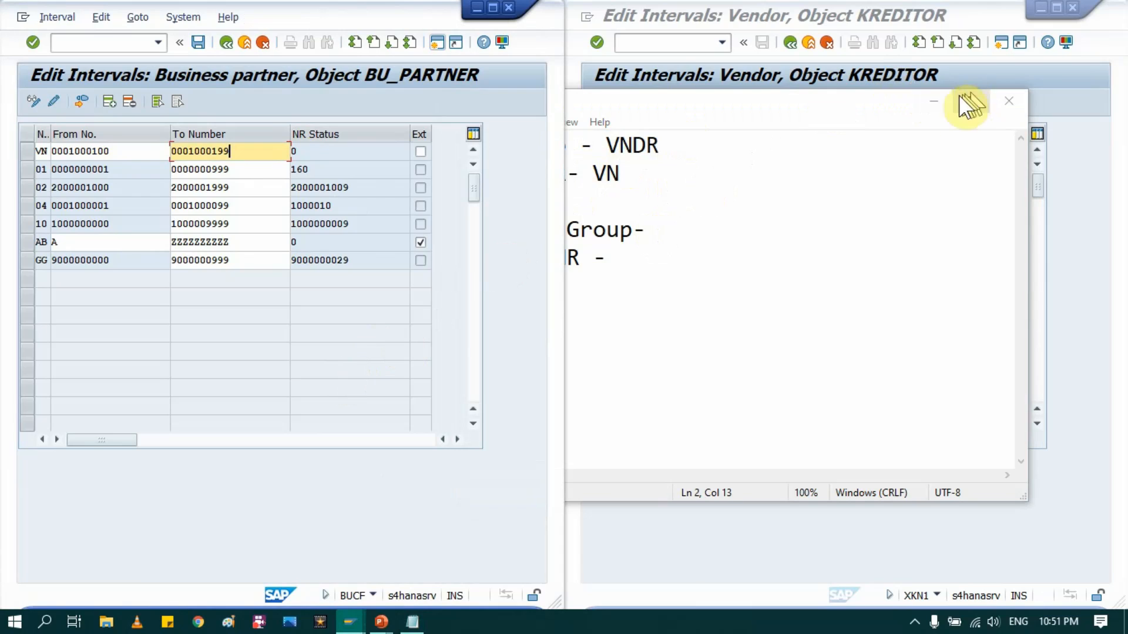
left_click(933, 100)
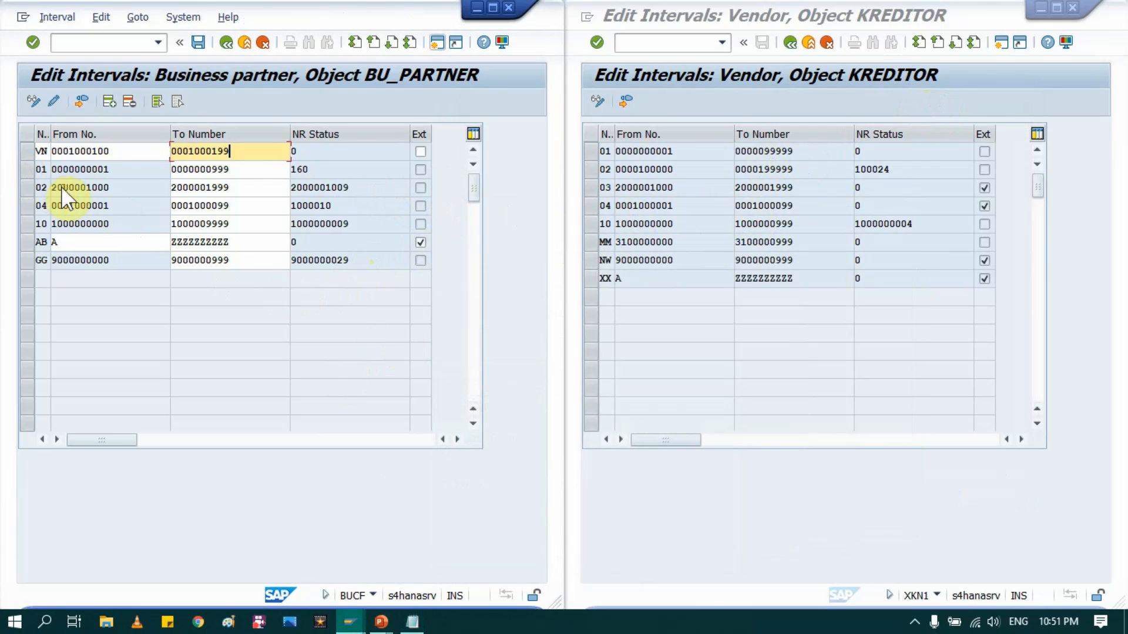
Step: Confirm and save the VN interval, acknowledge the interval transport notice, and back out to the IMG tree
key("Return")
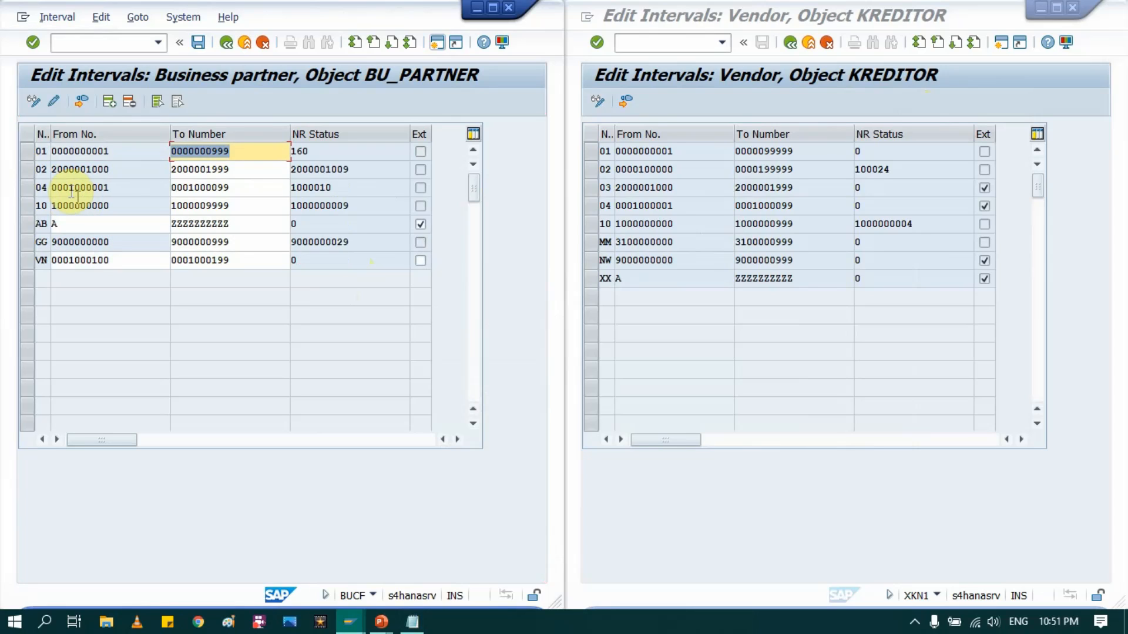
left_click(30, 262)
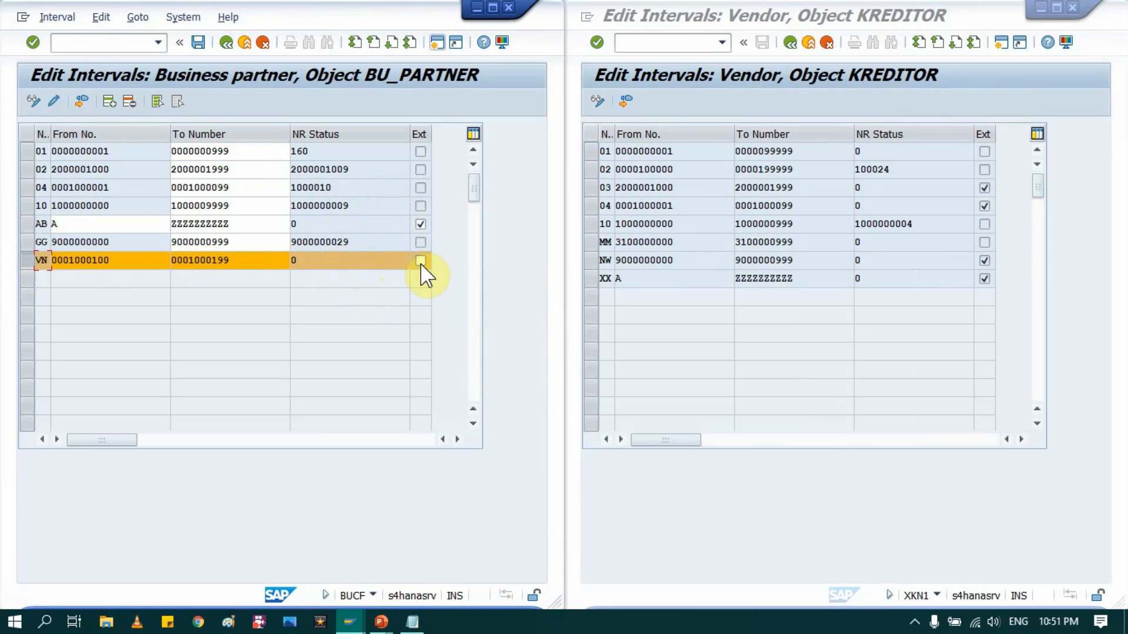
left_click(437, 43)
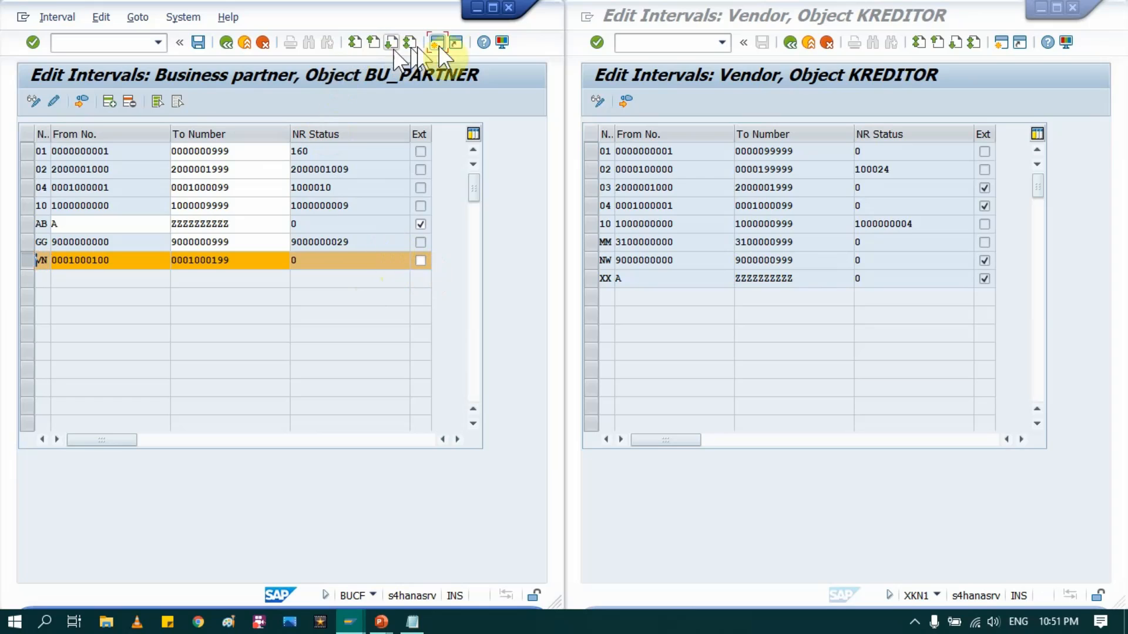
left_click(492, 10)
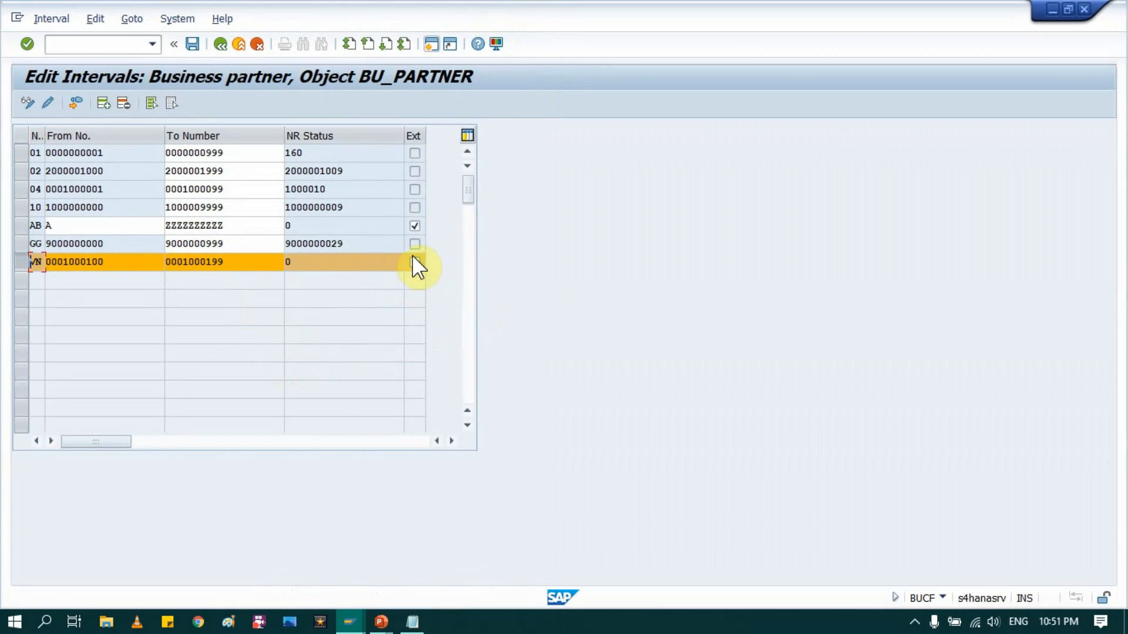
left_click(111, 259)
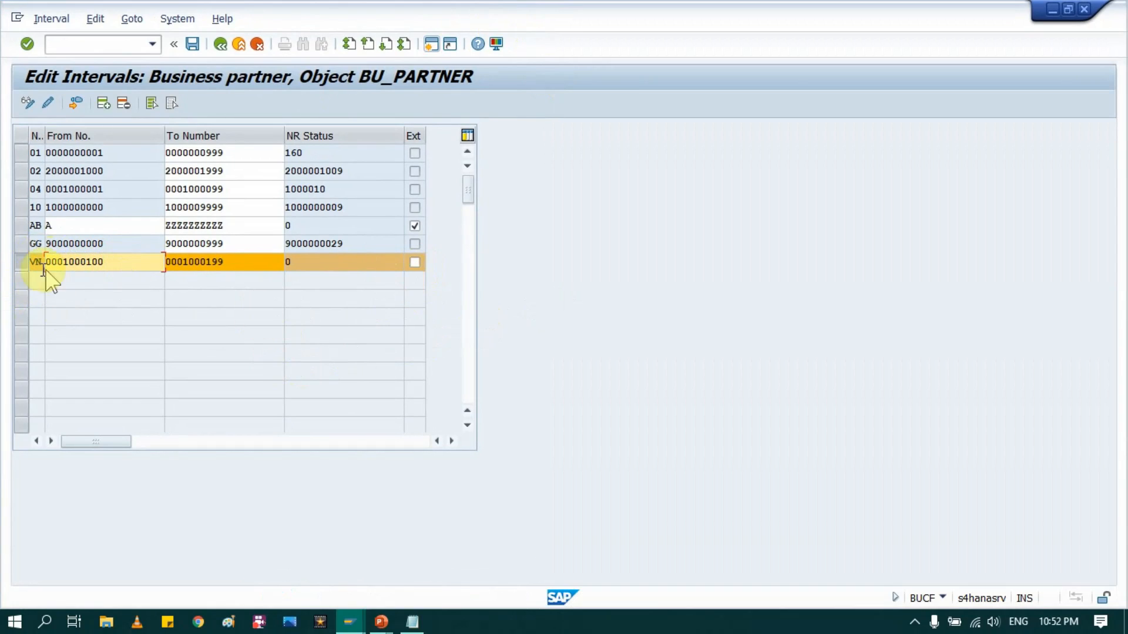
left_click(192, 46)
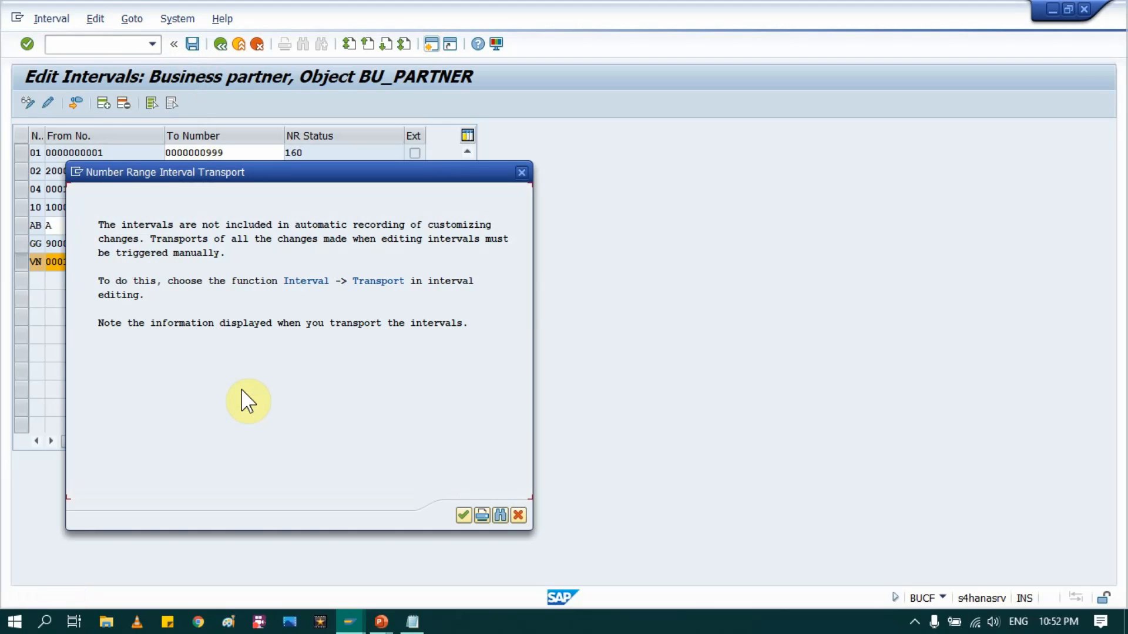
left_click(463, 516)
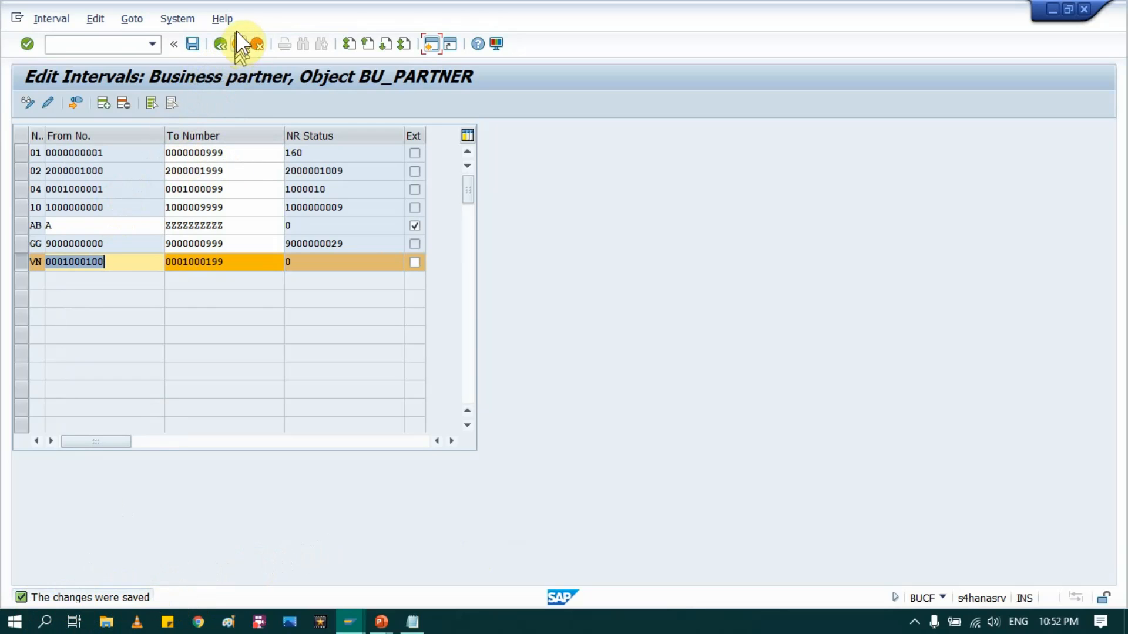
left_click(222, 51)
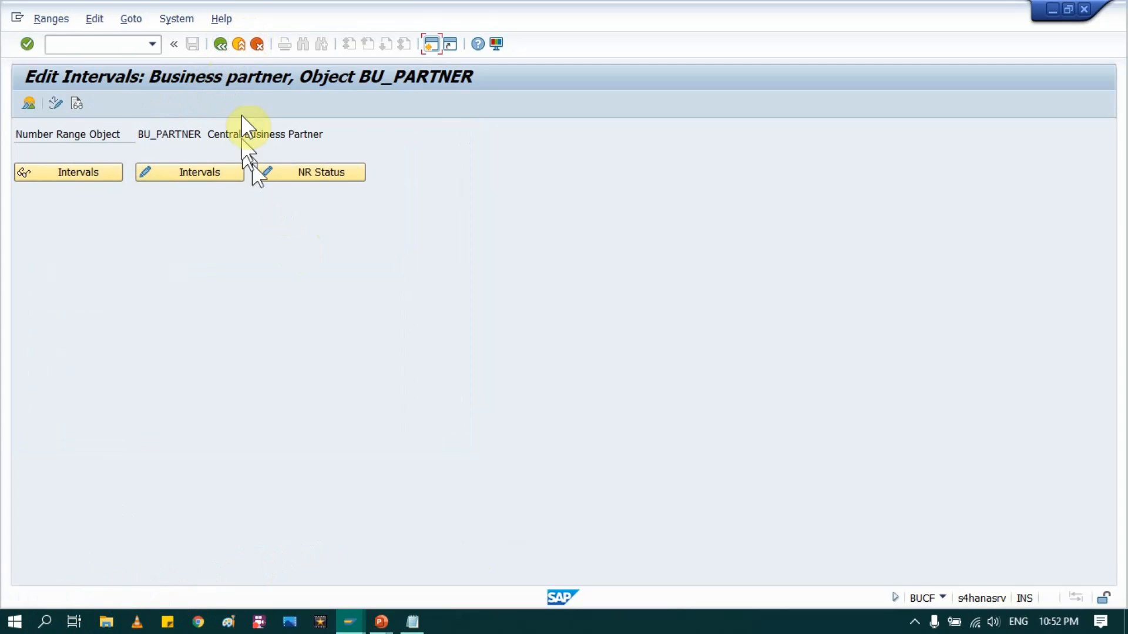
left_click(223, 46)
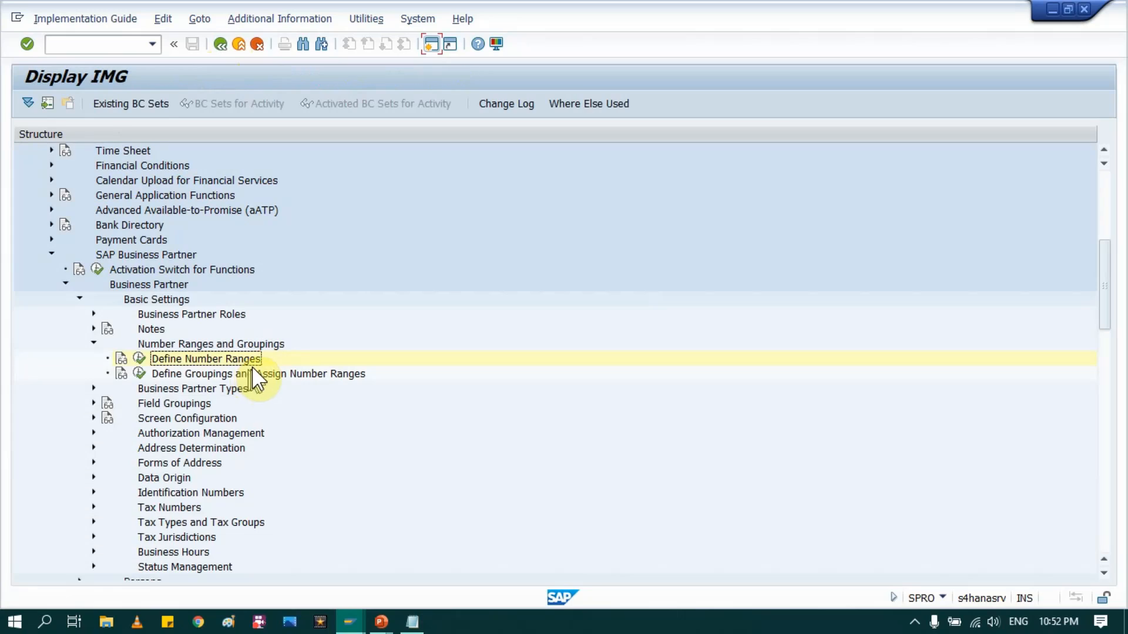
Step: In Define Groupings and Assign Number Ranges, enter VN for the VNDR row and save with a customizing request
left_click(171, 373)
left_click(140, 373)
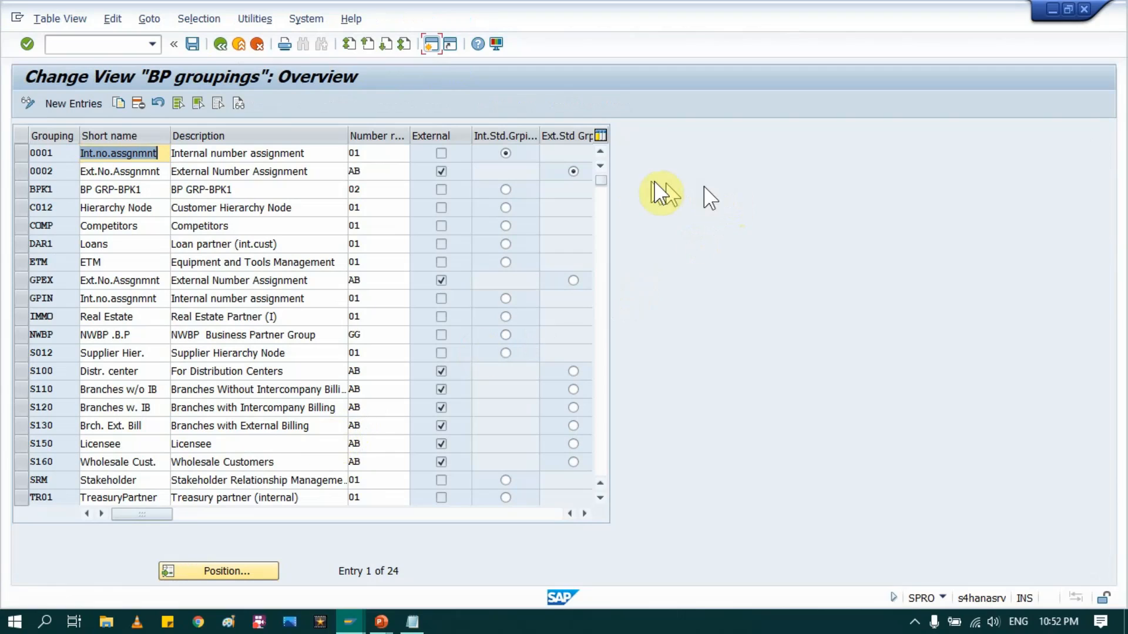
scroll(227, 390, "down", 4)
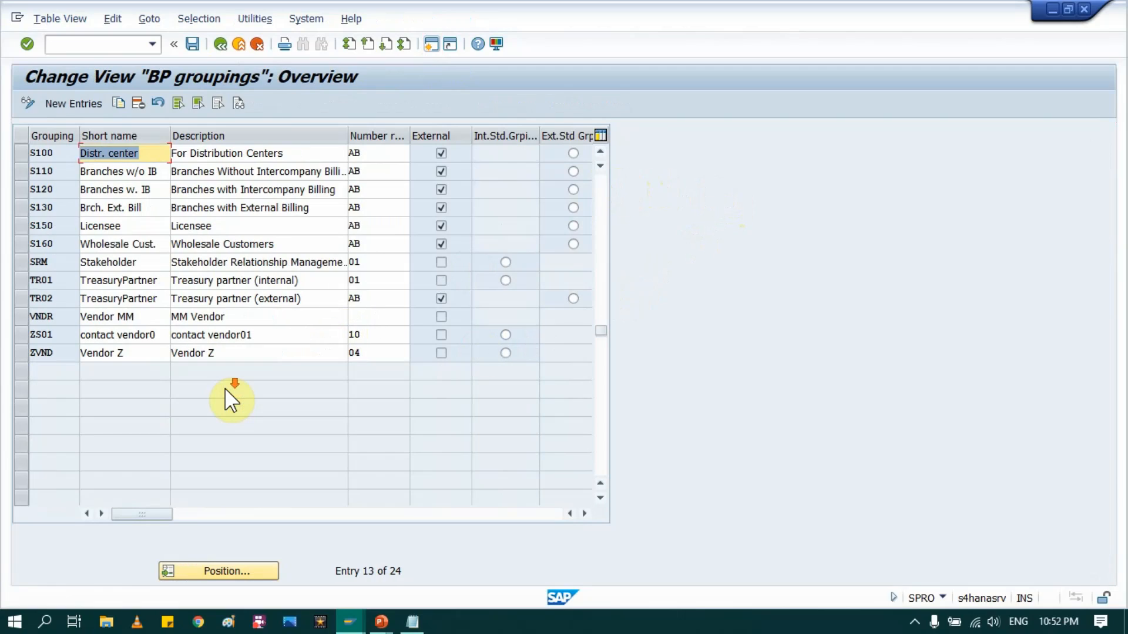
scroll(156, 395, "down", 1)
scroll(141, 414, "up", 1)
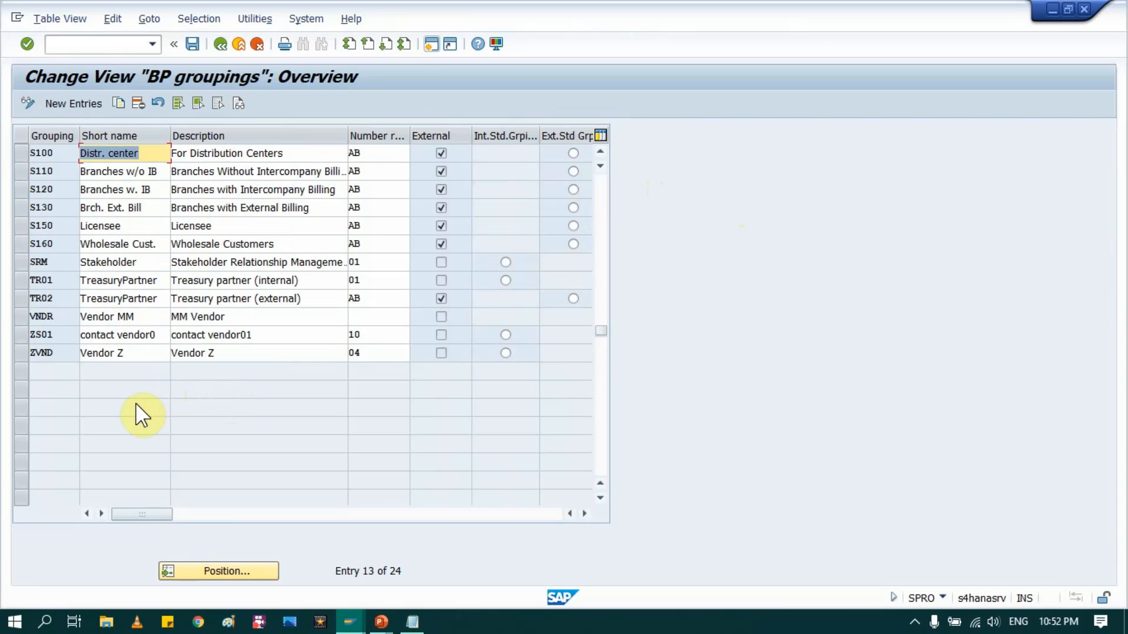
left_click(20, 317)
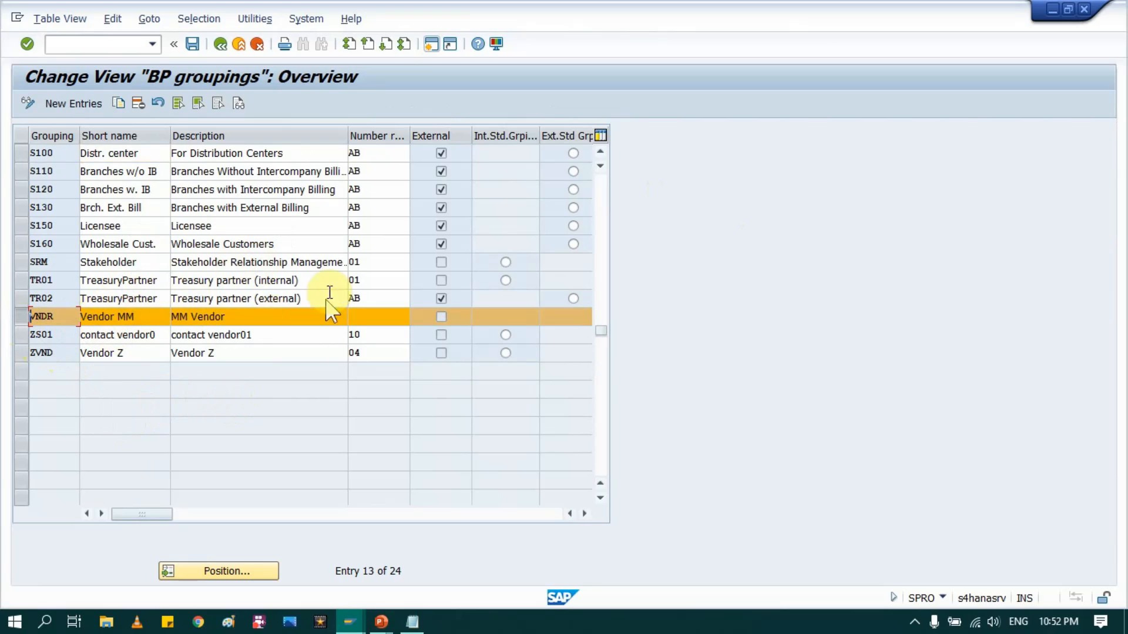
left_click(378, 318)
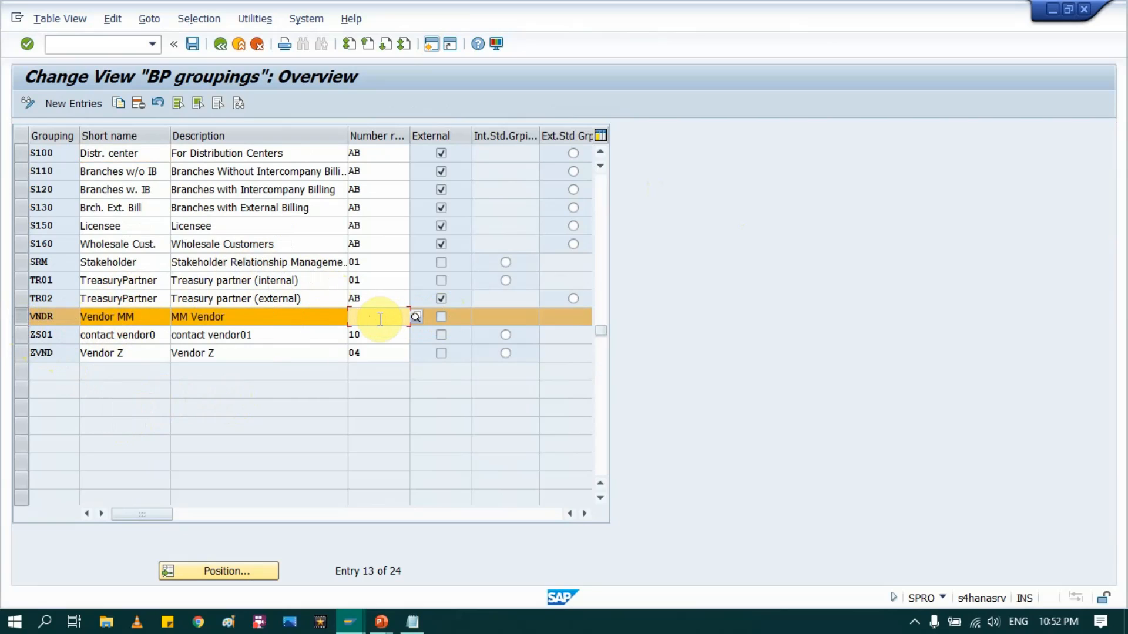
type("VN")
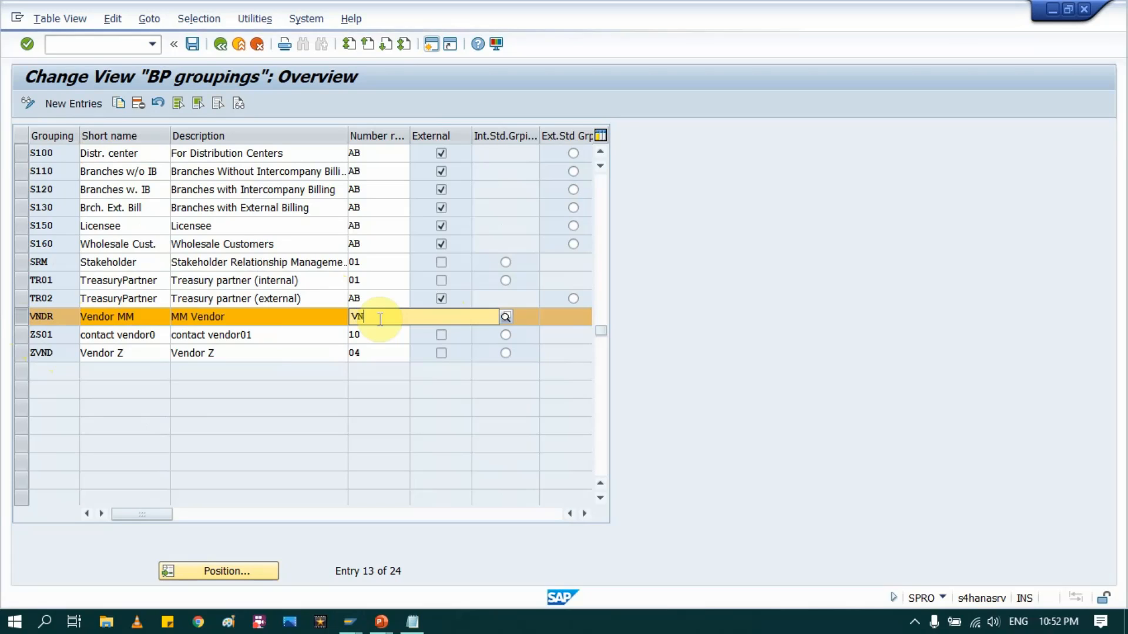
key("Return")
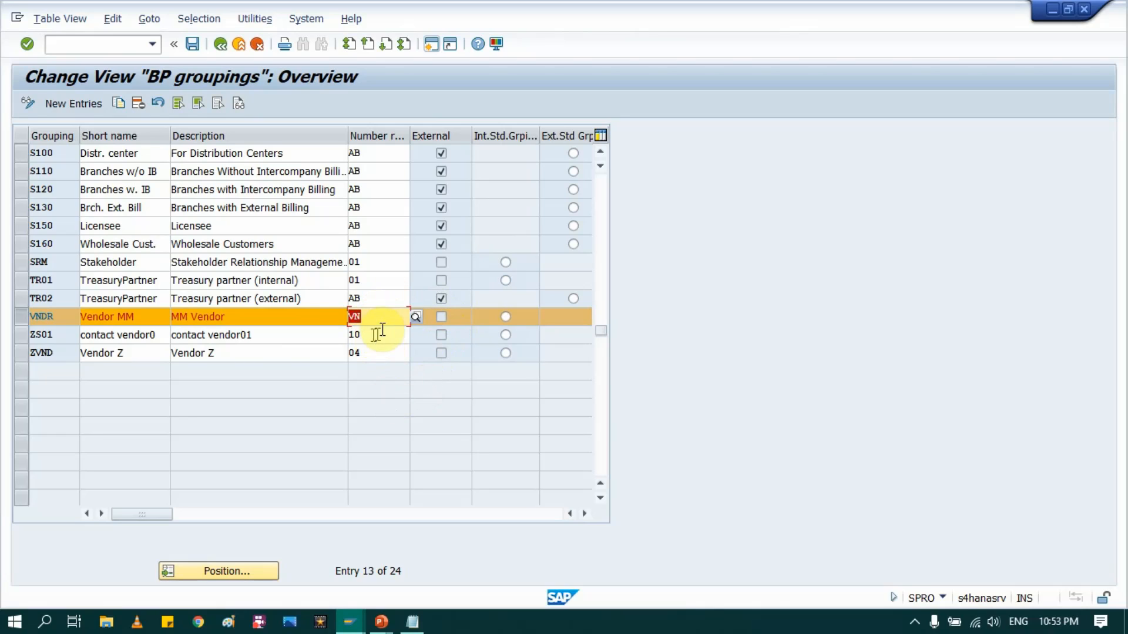
left_click(194, 46)
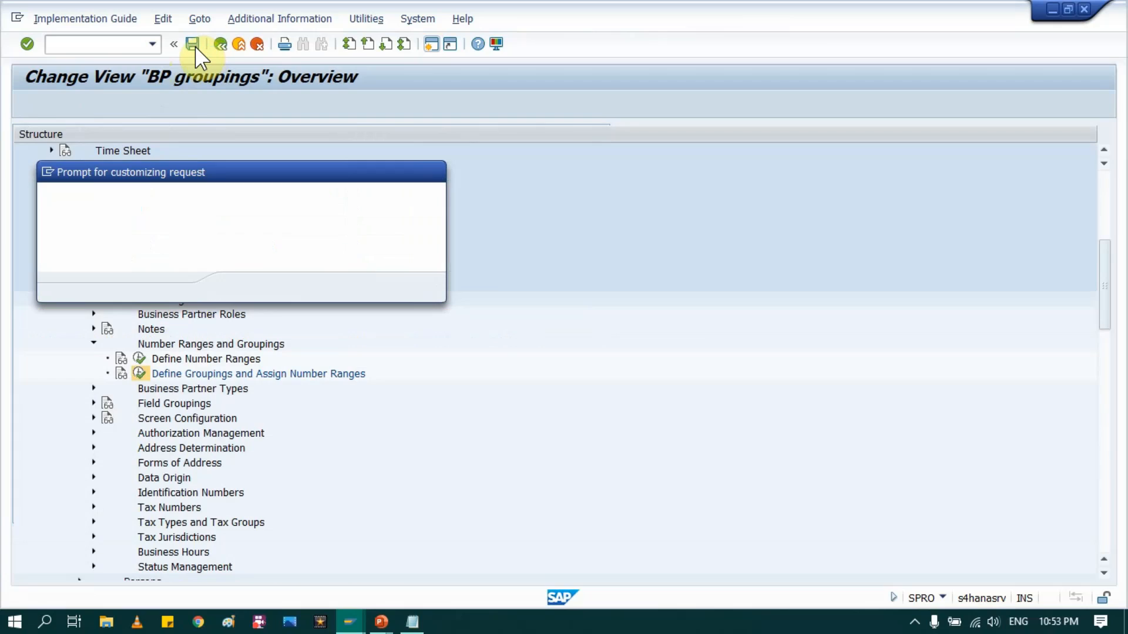
left_click(242, 287)
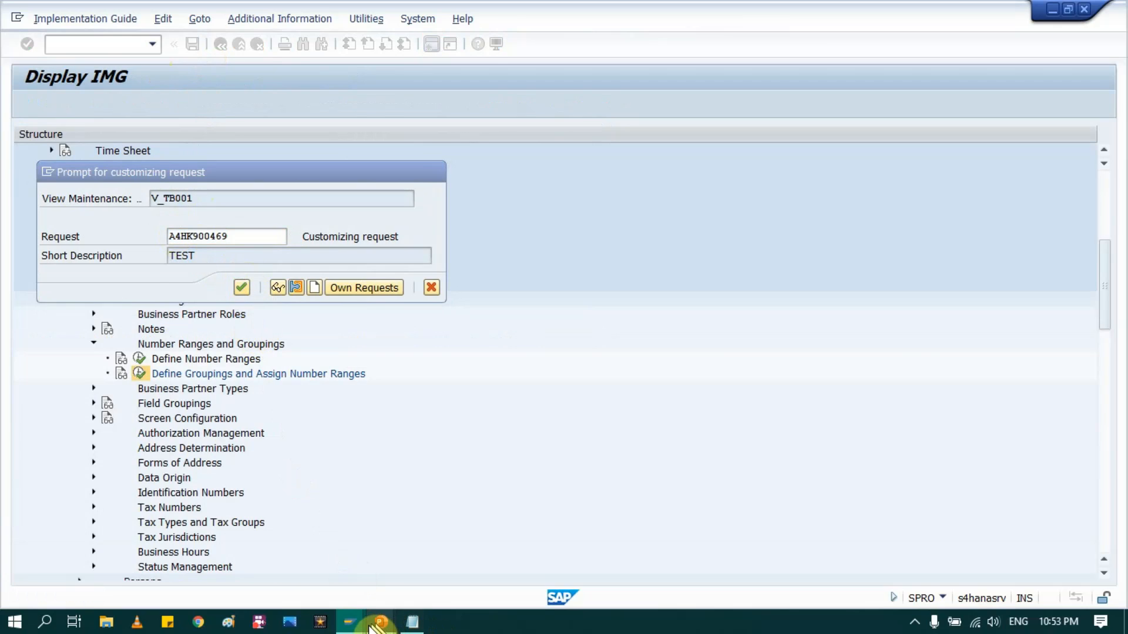
Step: Leave the open Create Organization screen, still on grouping ZVND, without saving
mouse_move(350, 623)
left_click(245, 537)
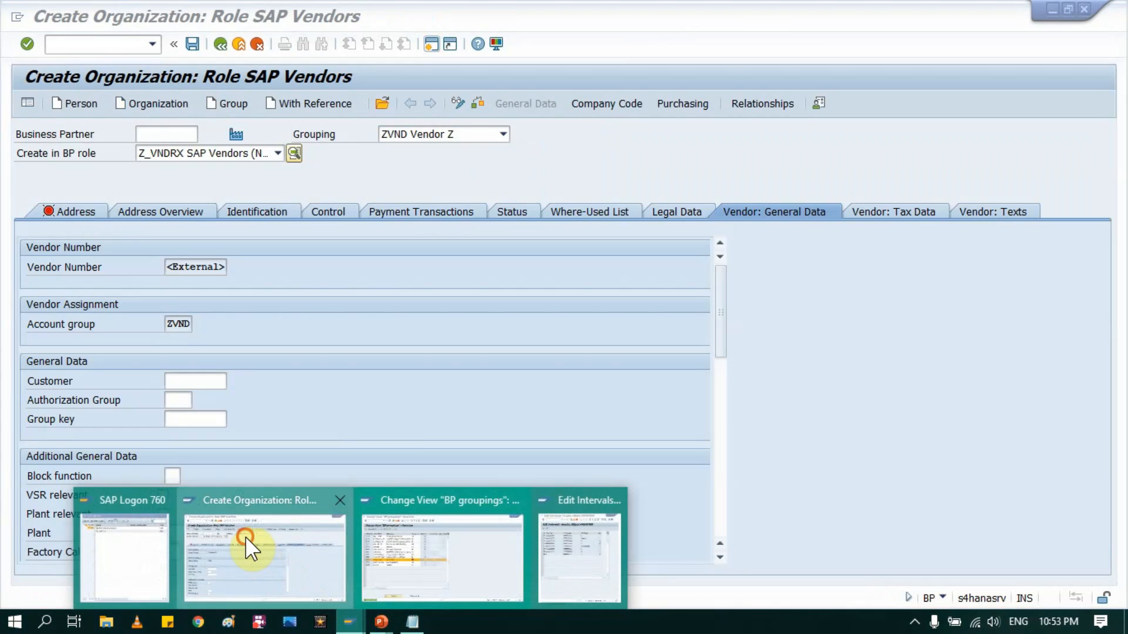
left_click(464, 136)
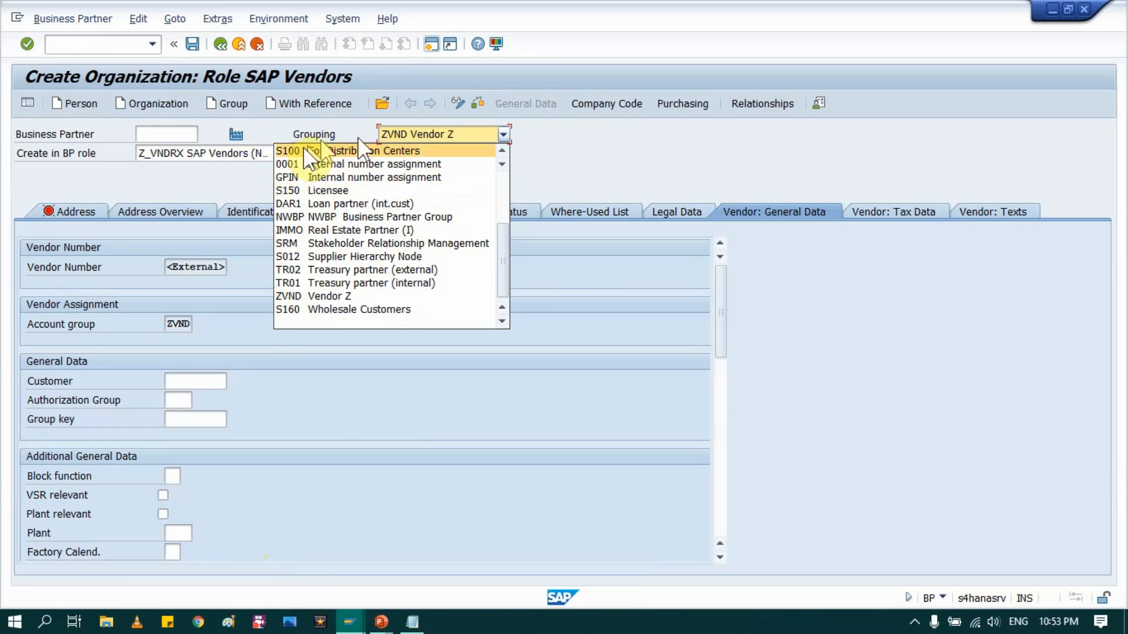
left_click(568, 174)
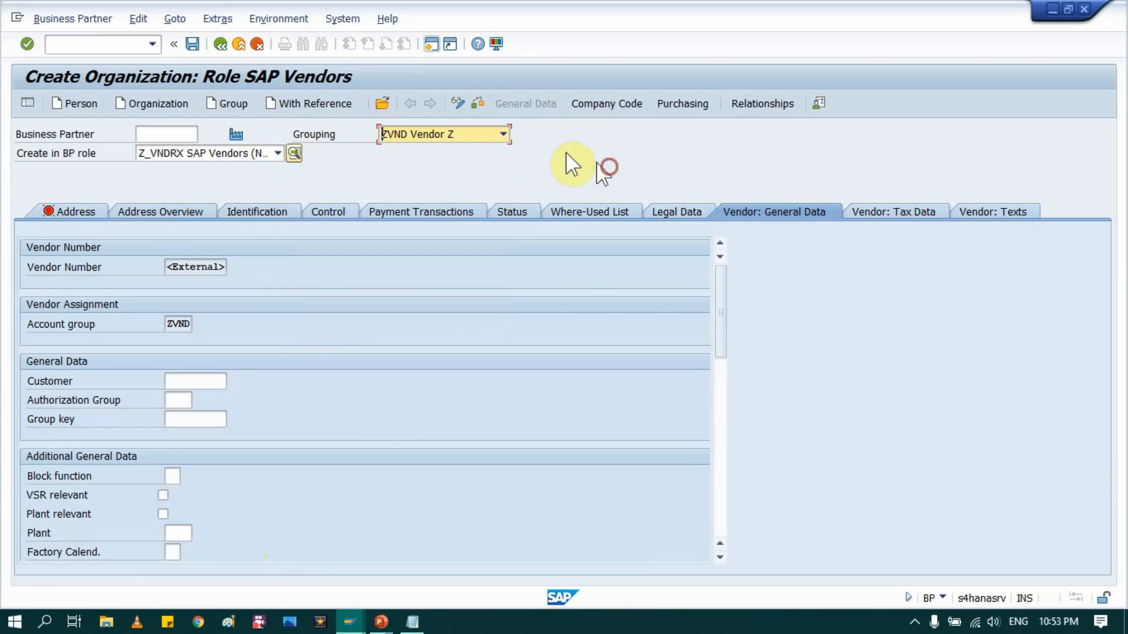
left_click(238, 44)
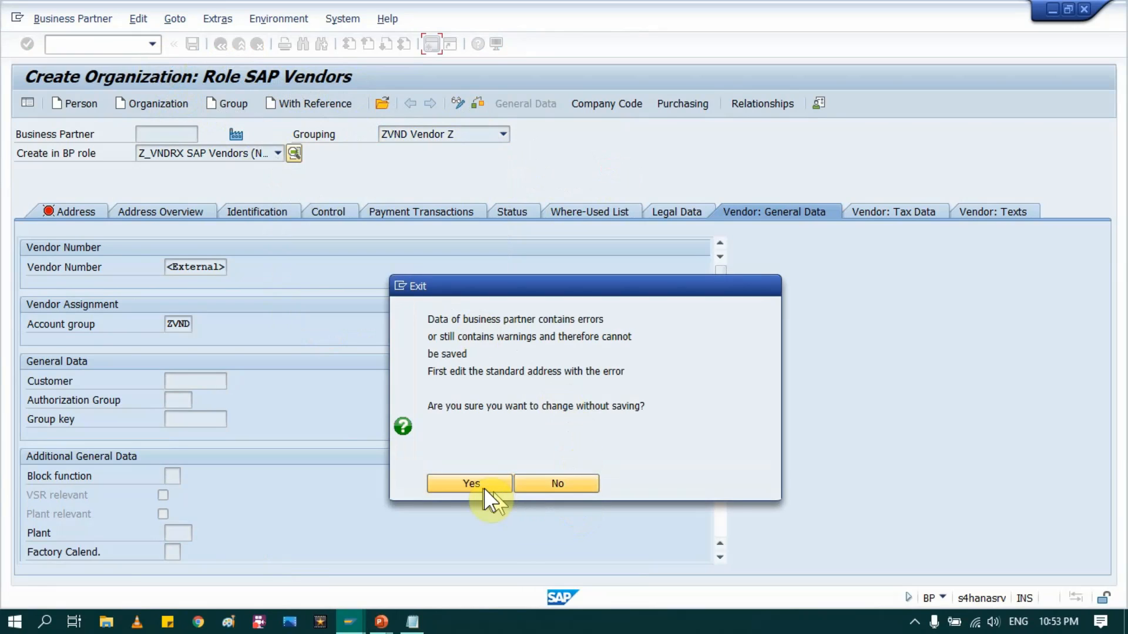
left_click(472, 483)
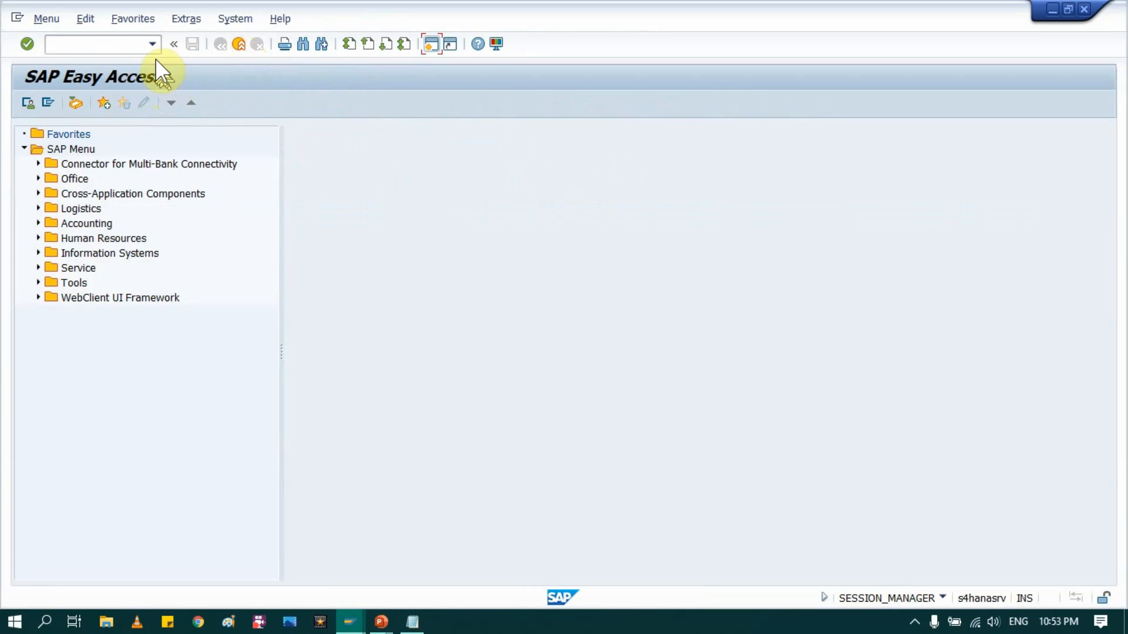
Step: Run transaction BP, create an organization, and choose grouping VNDR MM Vendor
left_click(151, 44)
left_click(72, 74)
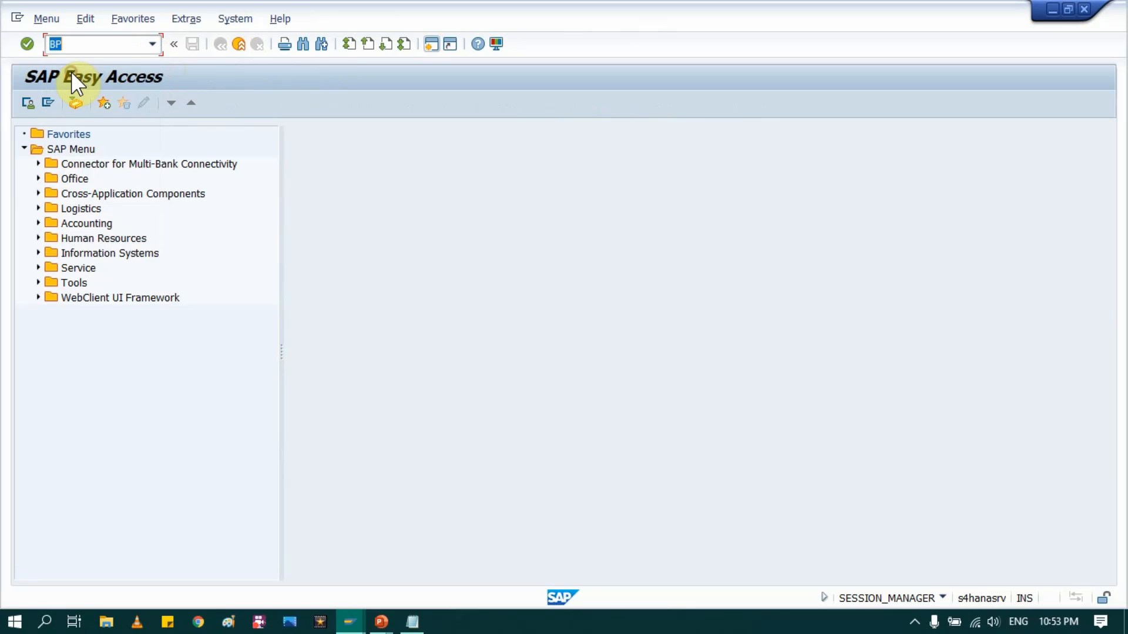
key("Return")
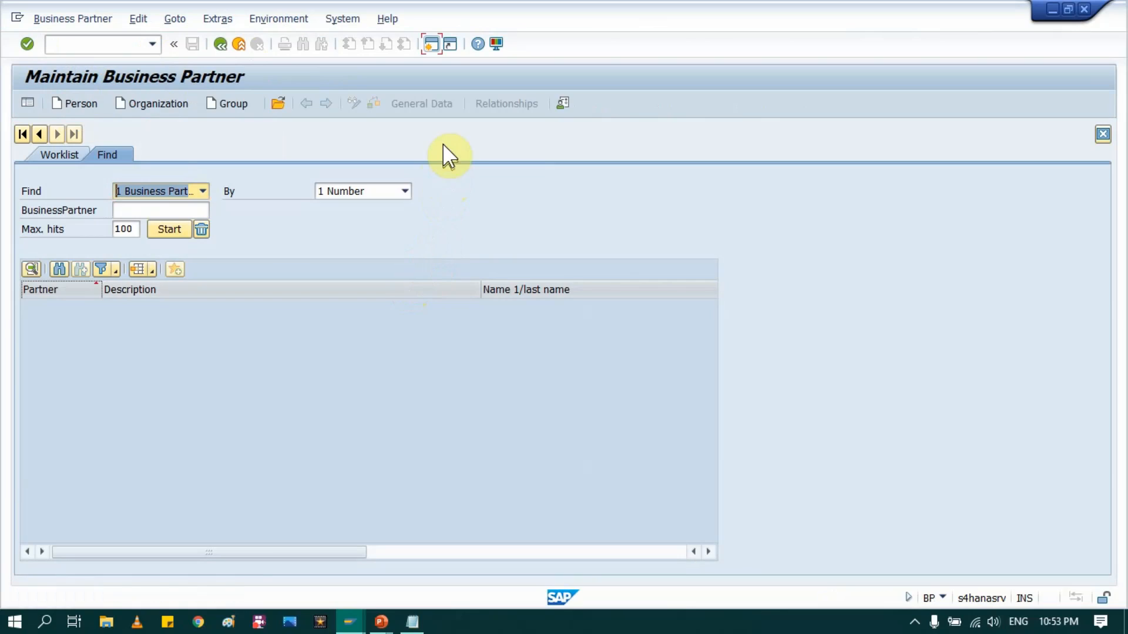
left_click(154, 104)
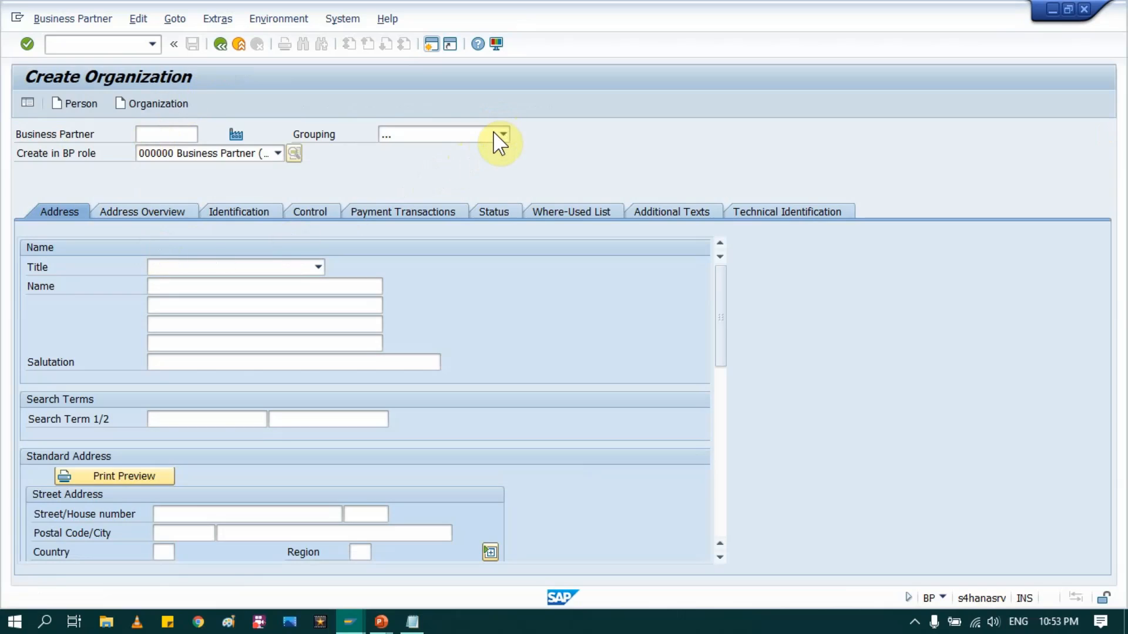
left_click(503, 135)
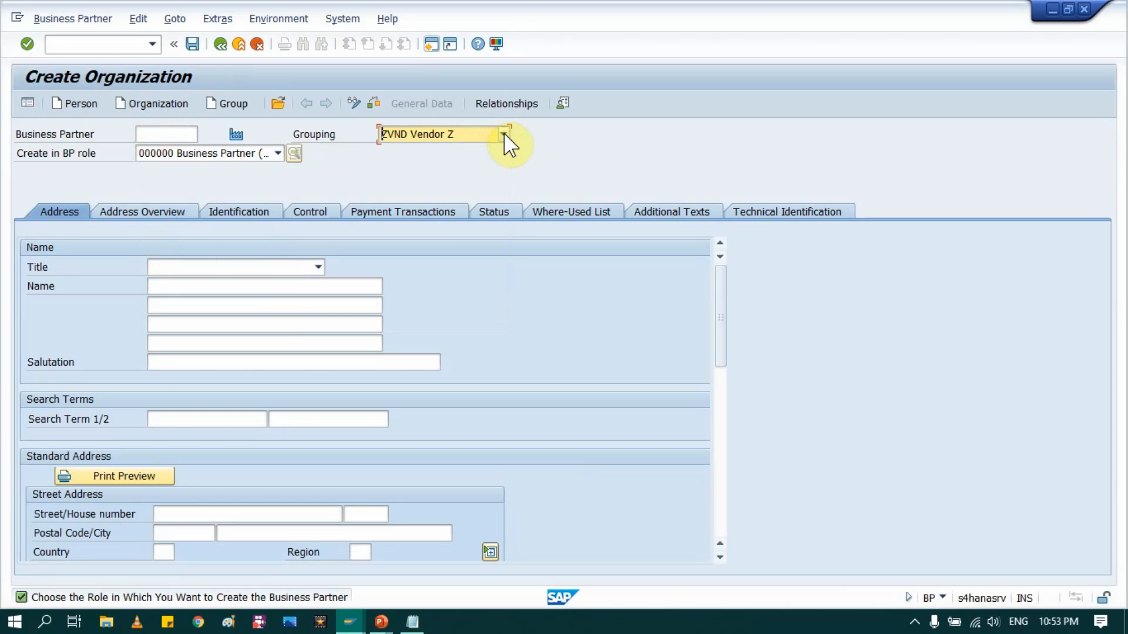
left_click(502, 136)
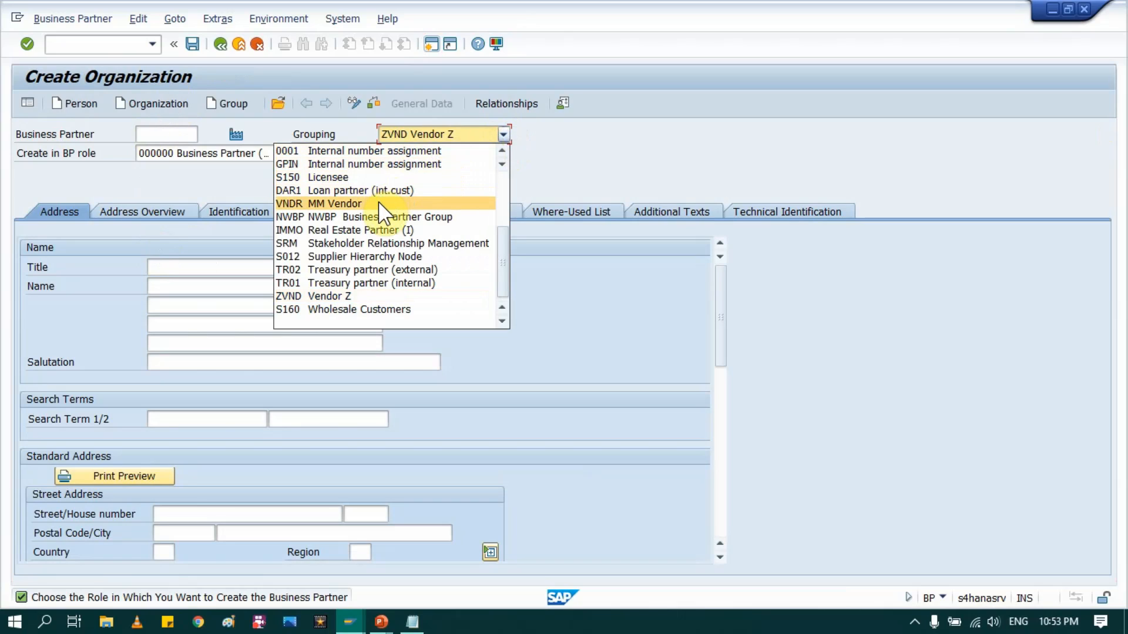
scroll(380, 213, "up", 4)
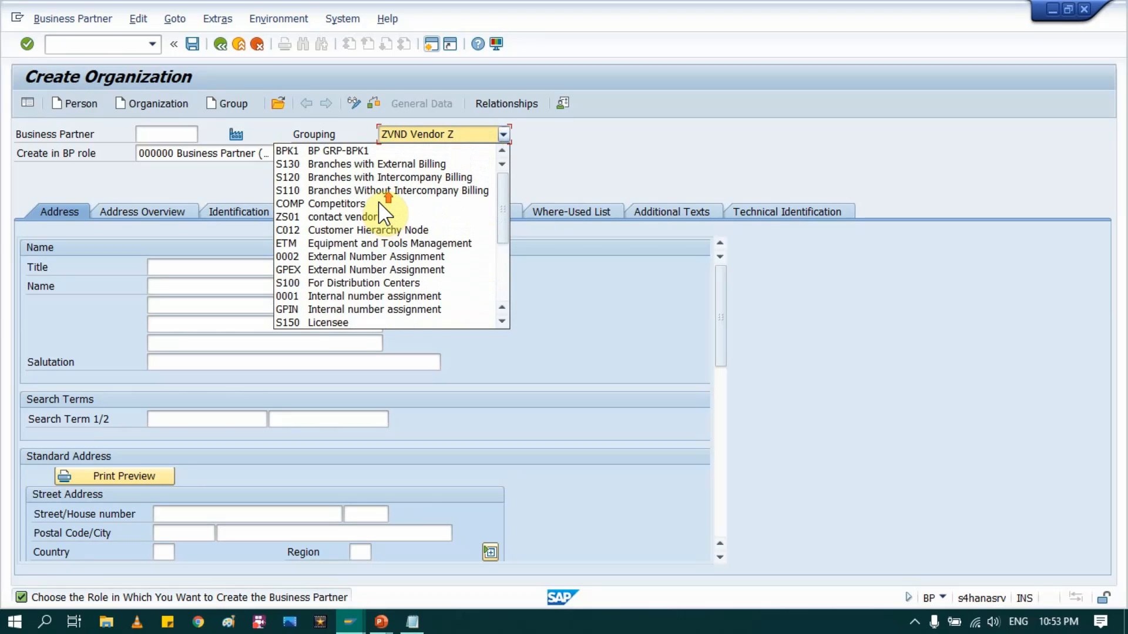
scroll(379, 203, "down", 4)
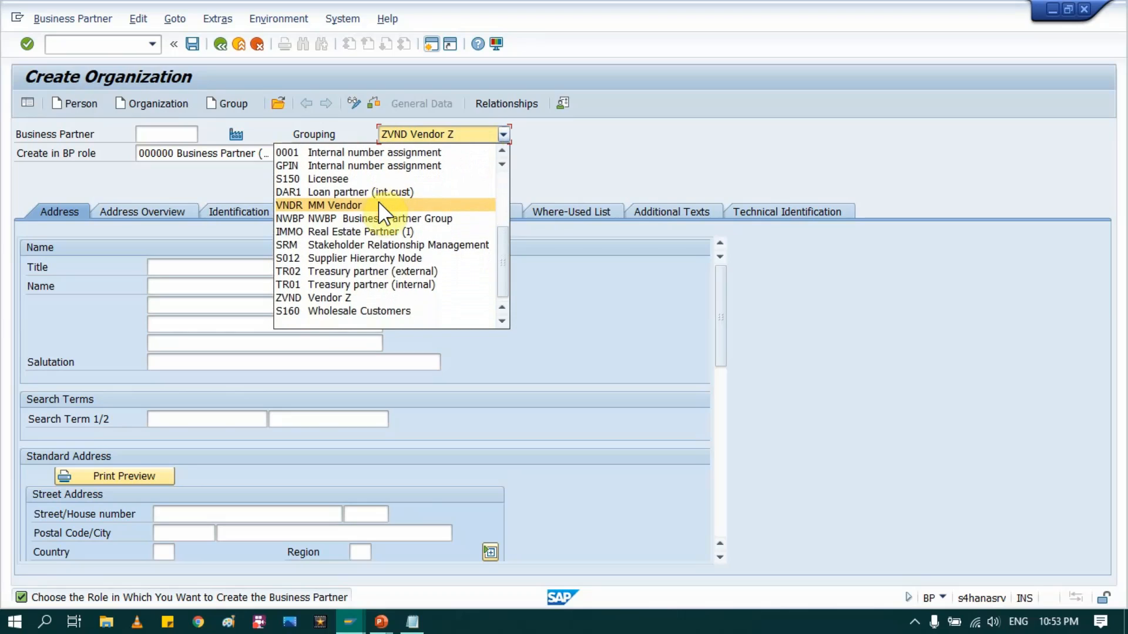
left_click(332, 203)
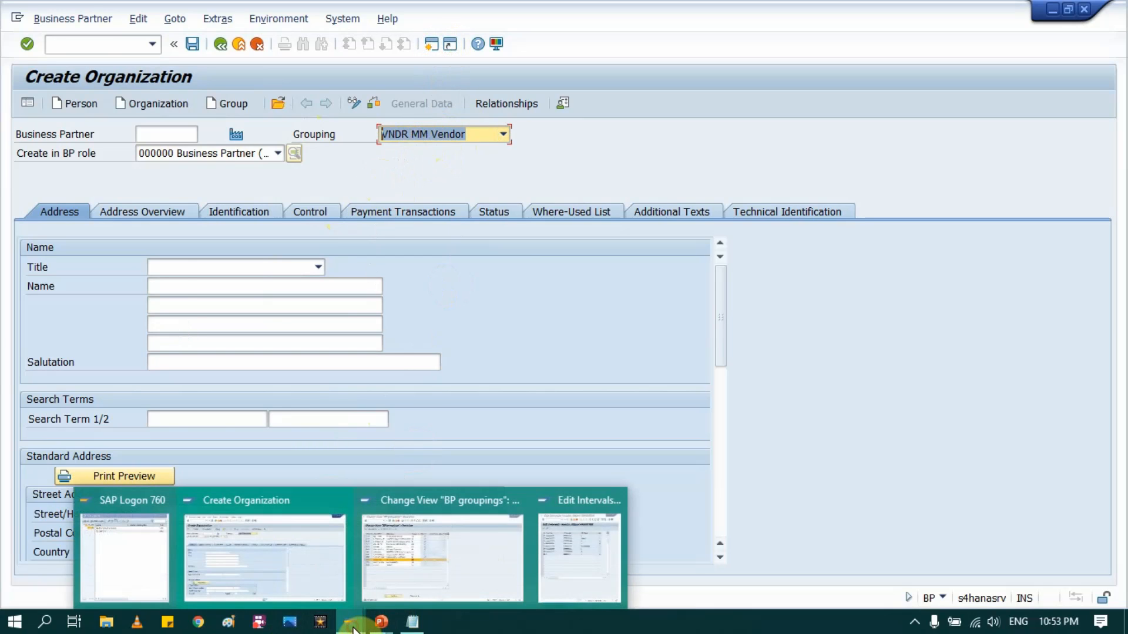
Step: Advance the slide show to the Vendor Configurations path slide, then return to the BP groupings table
mouse_move(410, 626)
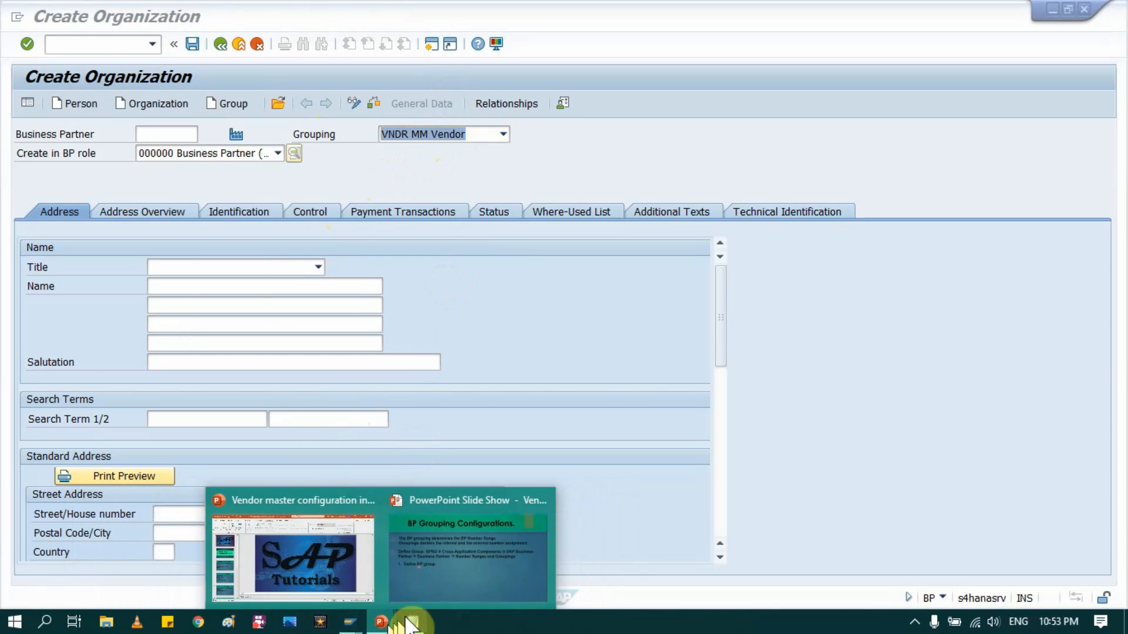
left_click(435, 549)
key("Right")
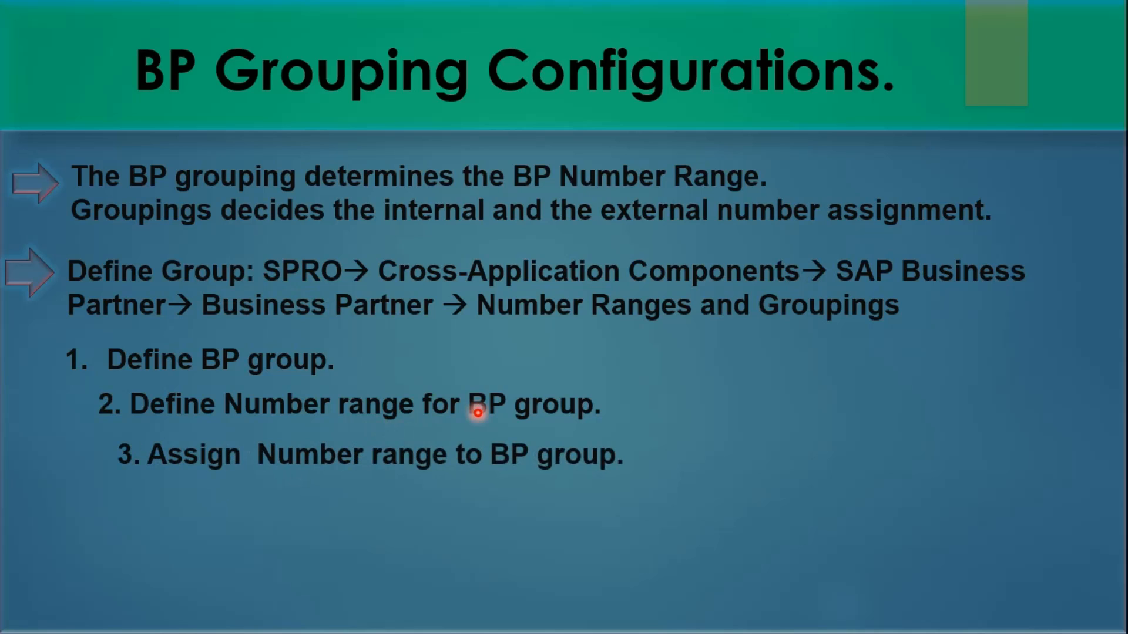
key("Right")
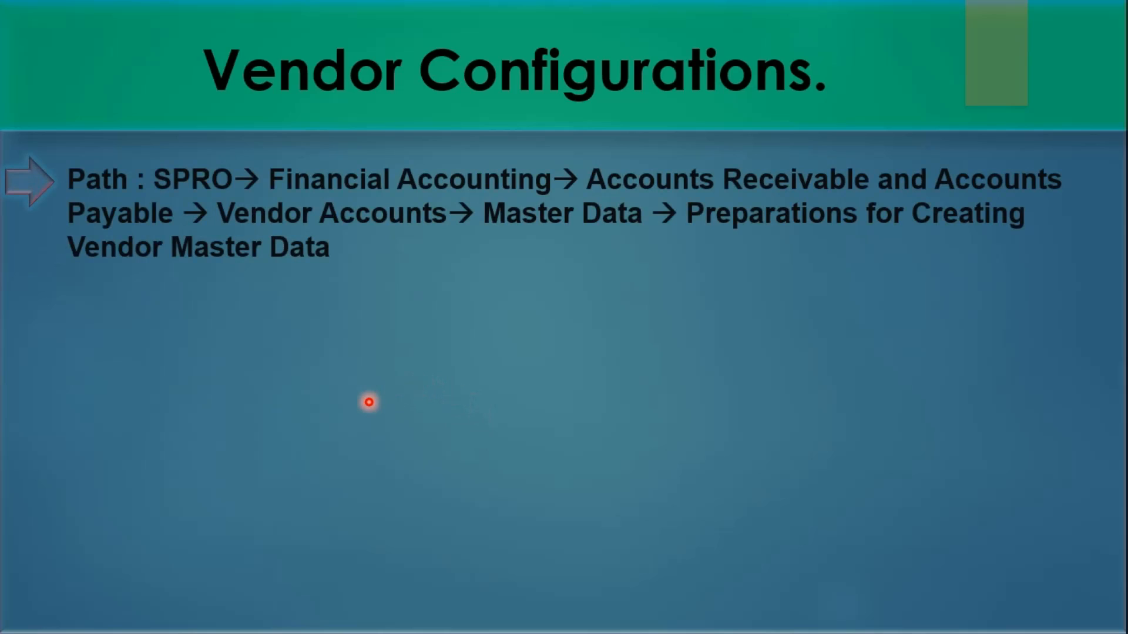
key("alt+Tab")
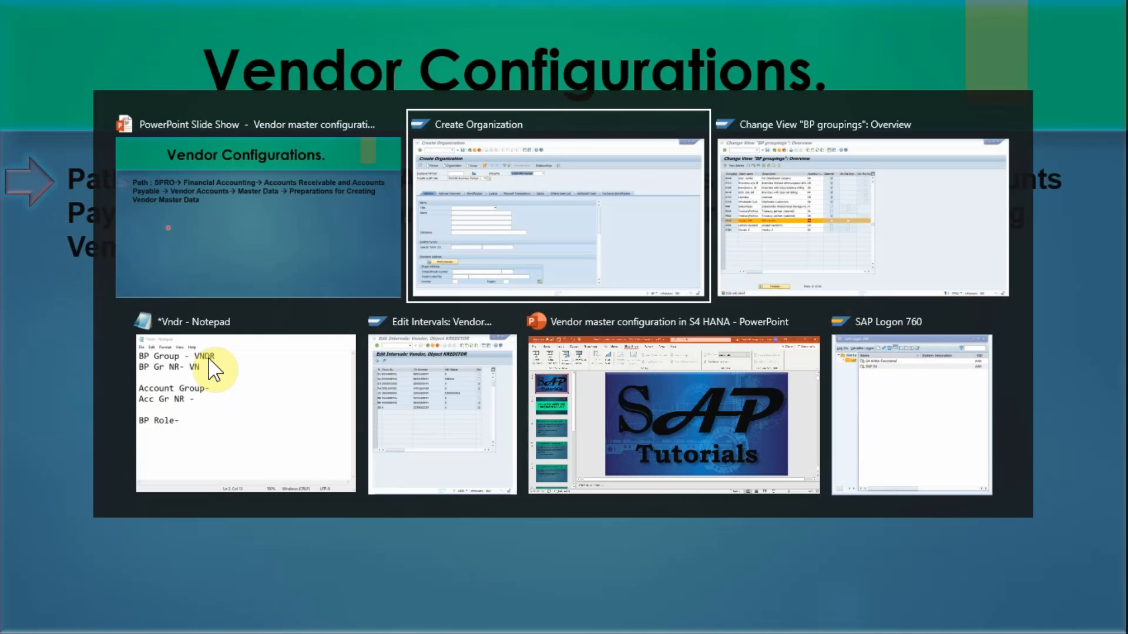
key("alt+Tab")
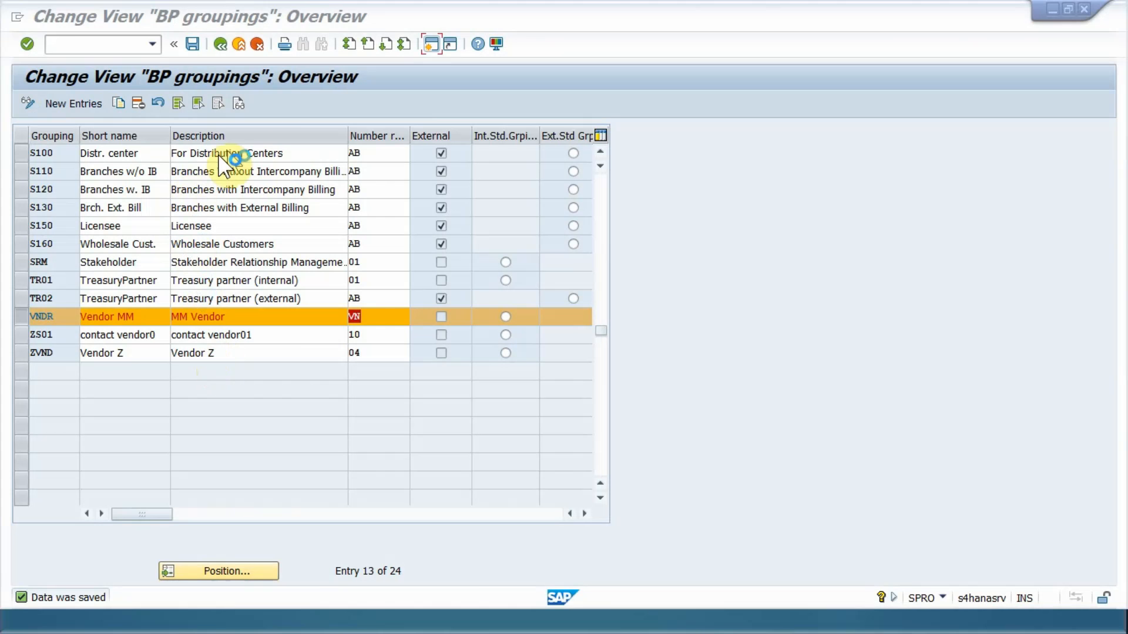
Step: Save the BP groupings again and back out of the vendor number range table and IMG tree
left_click(191, 43)
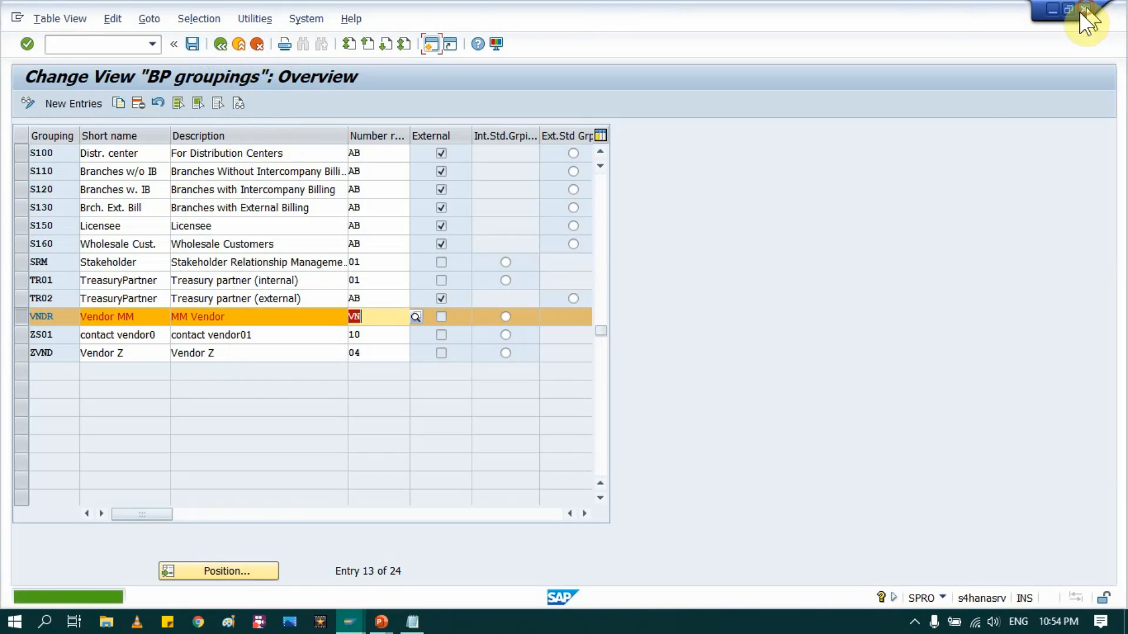
left_click(382, 621)
key("alt+Tab")
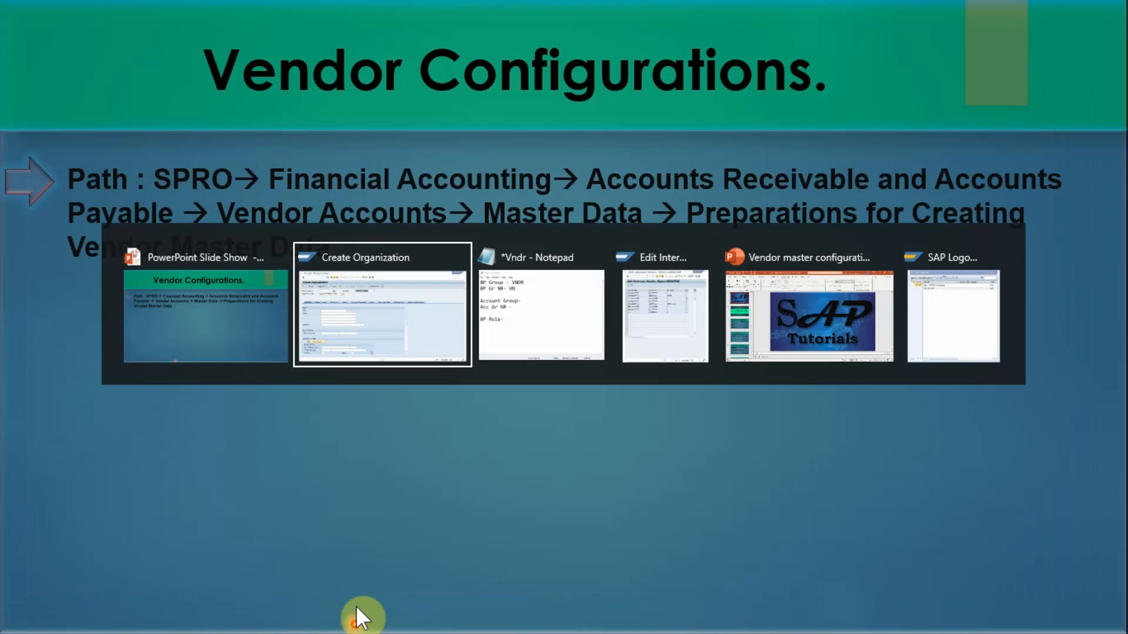
key("alt+Tab")
key("alt+Tab")
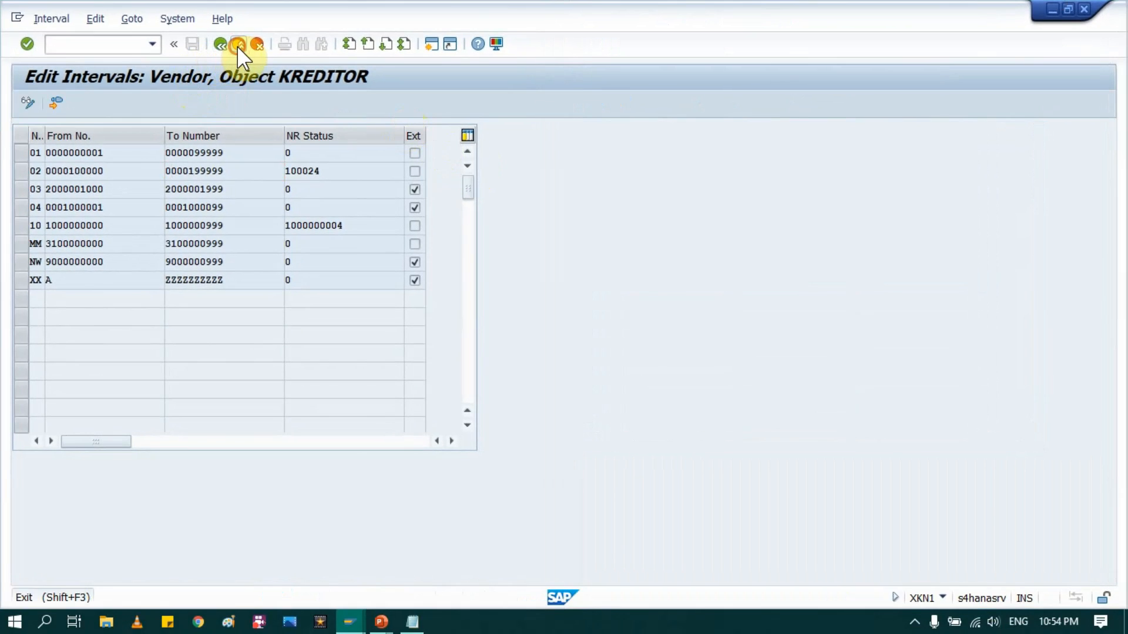
left_click(238, 45)
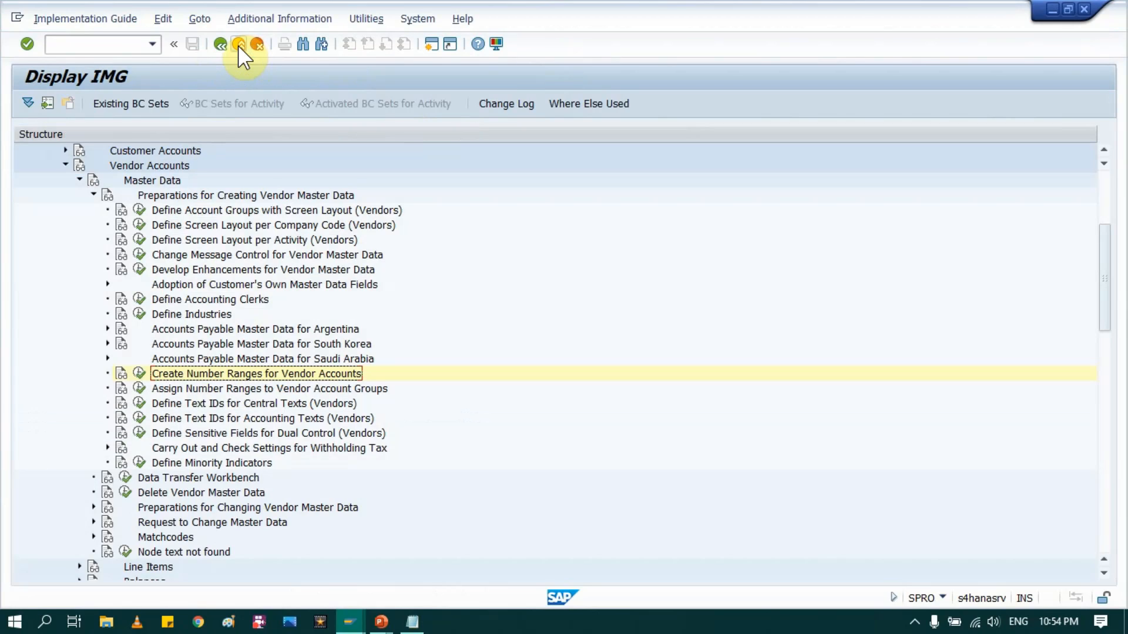
left_click(239, 45)
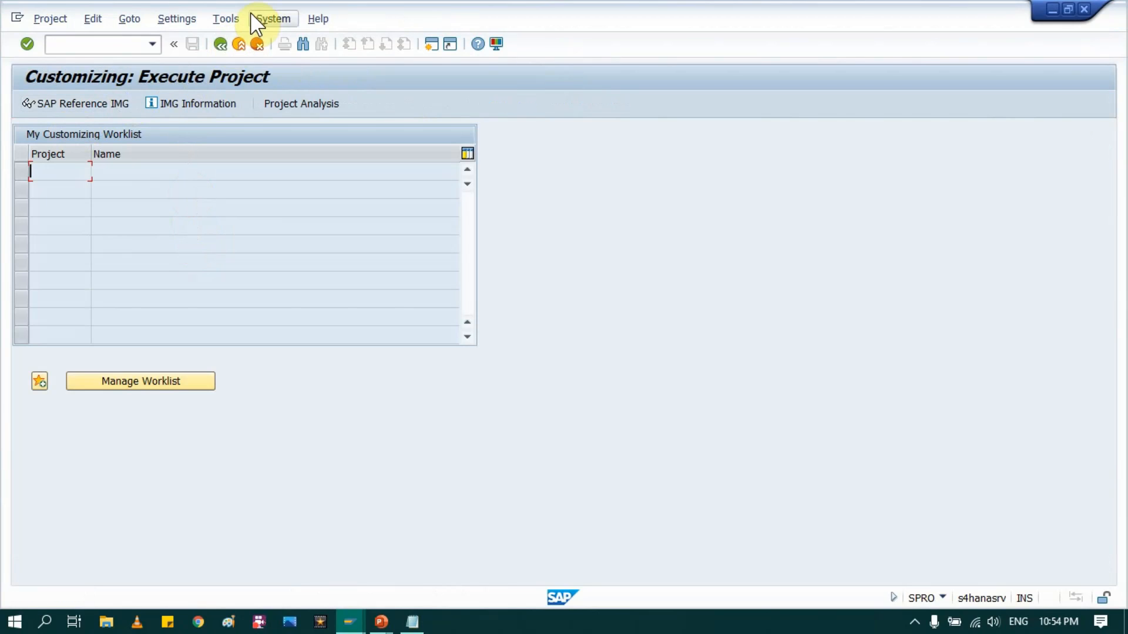
Step: In SAP Reference IMG, expand Financial Accounting down to Preparations for Creating Vendor Master Data
left_click(91, 103)
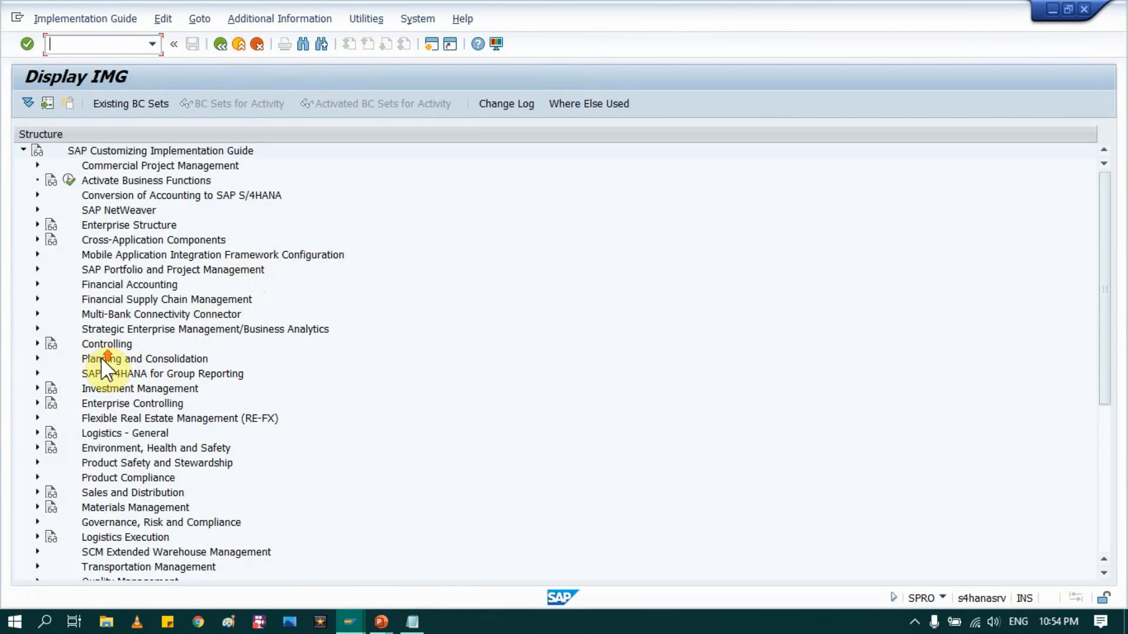
left_click(122, 285)
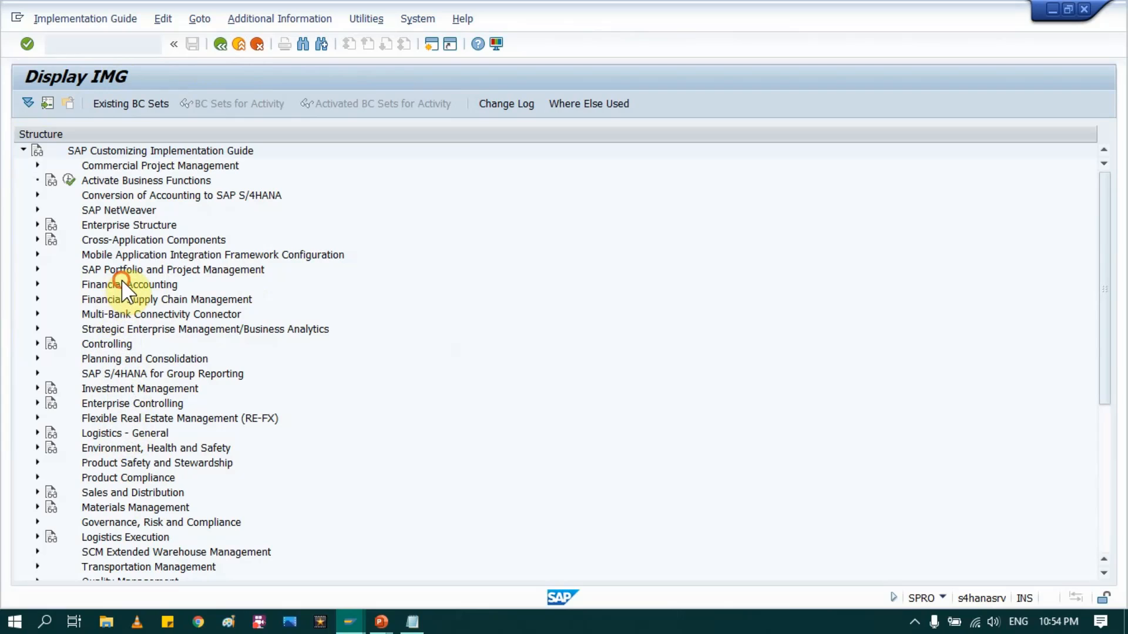
left_click(36, 285)
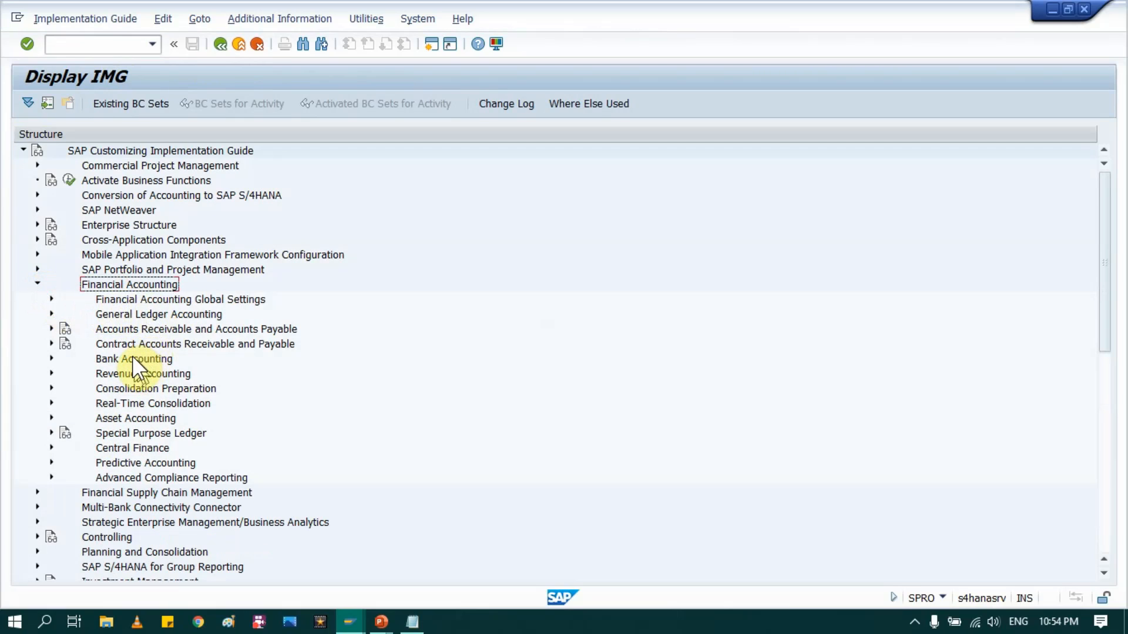
left_click(148, 332)
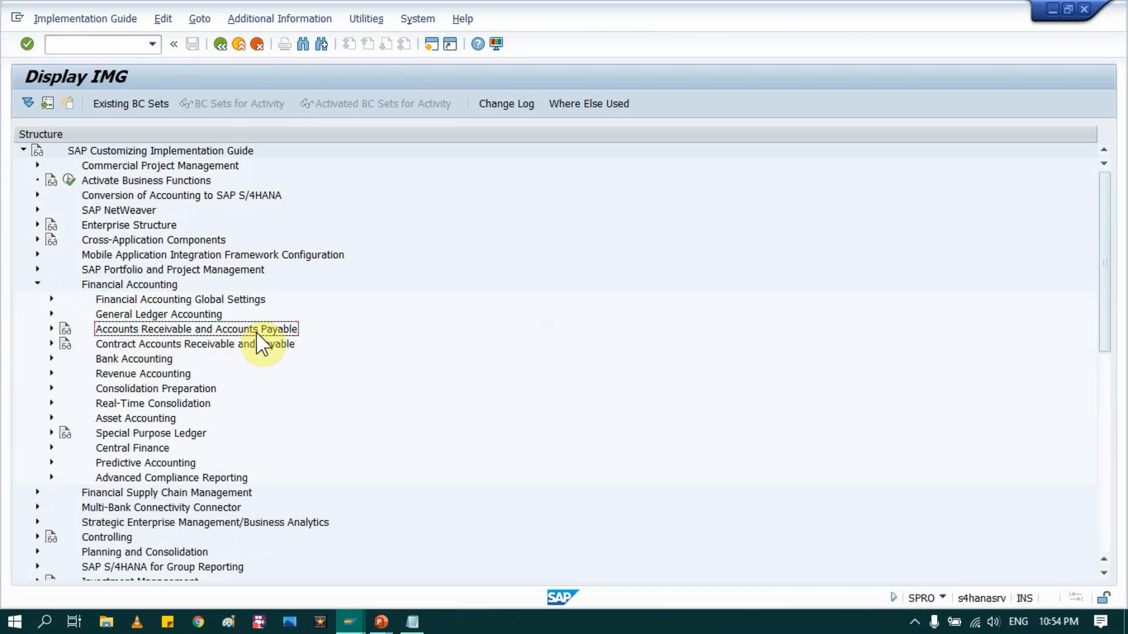
left_click(51, 329)
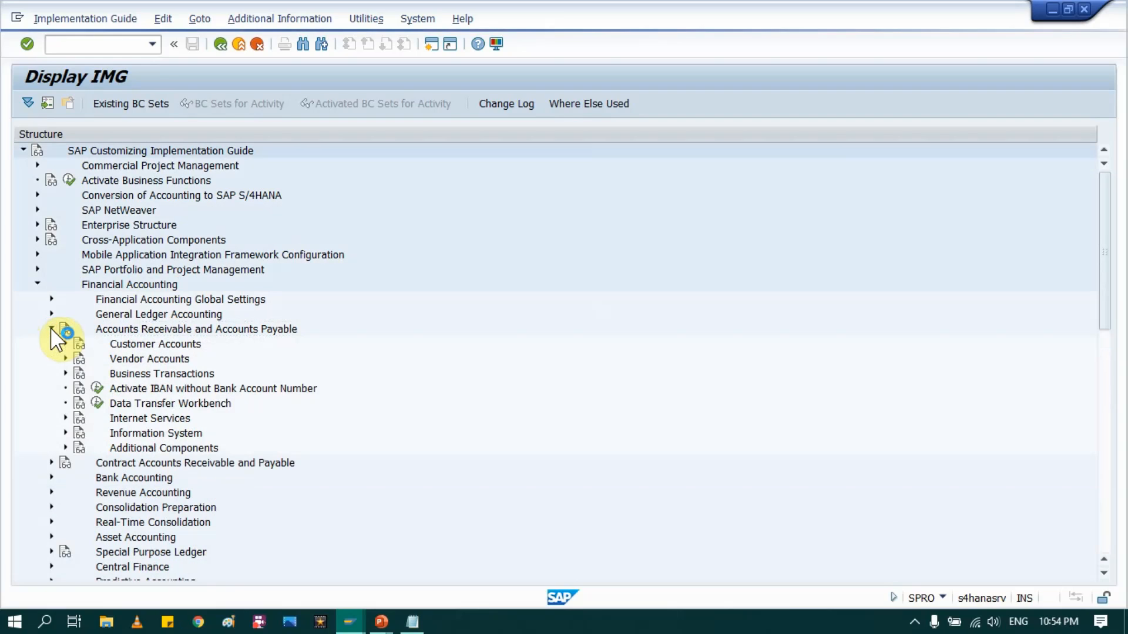
left_click(141, 358)
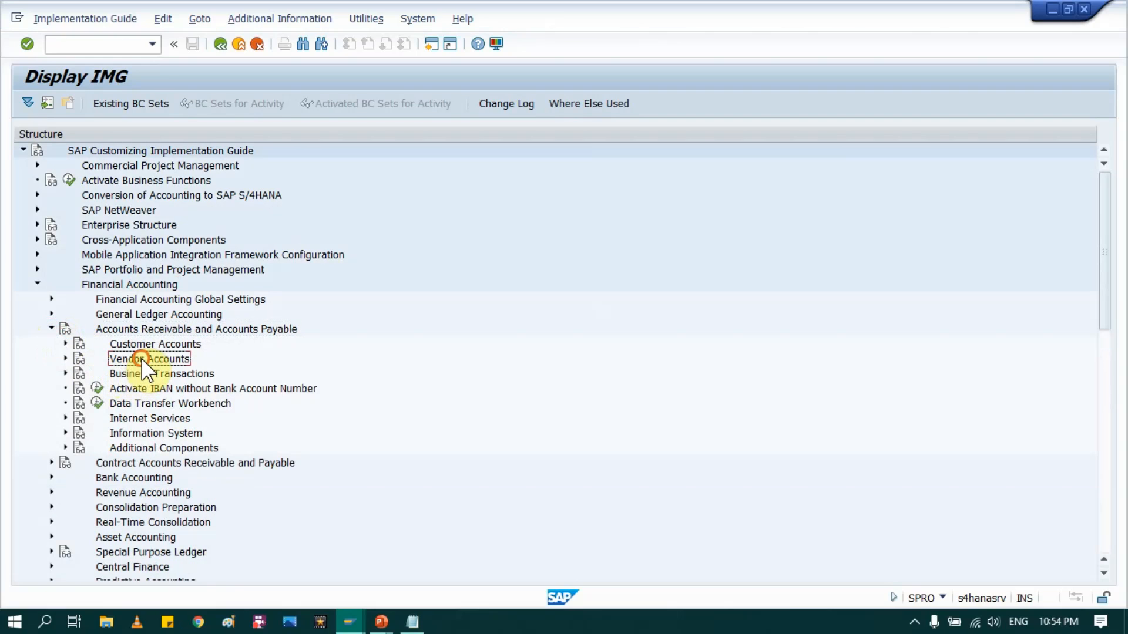
left_click(66, 359)
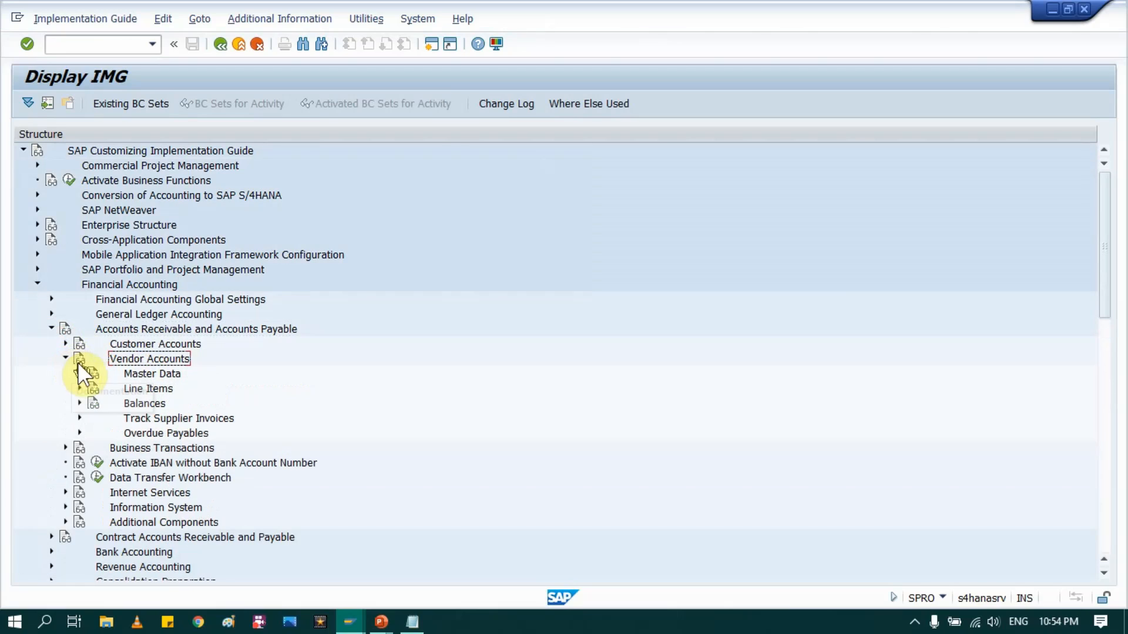
left_click(79, 373)
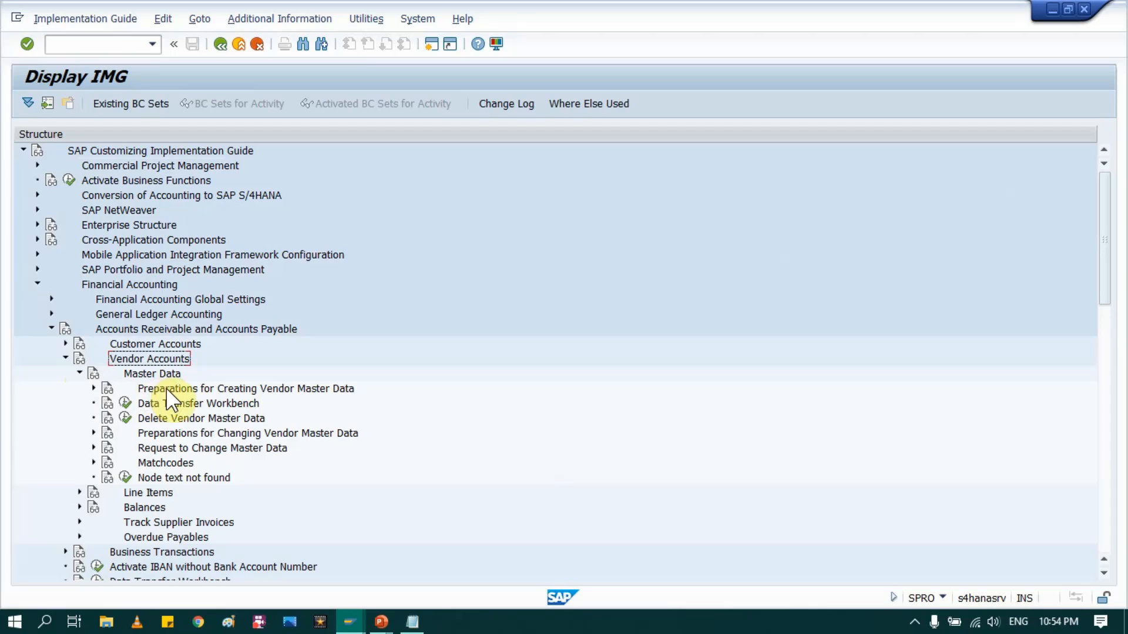
left_click(166, 388)
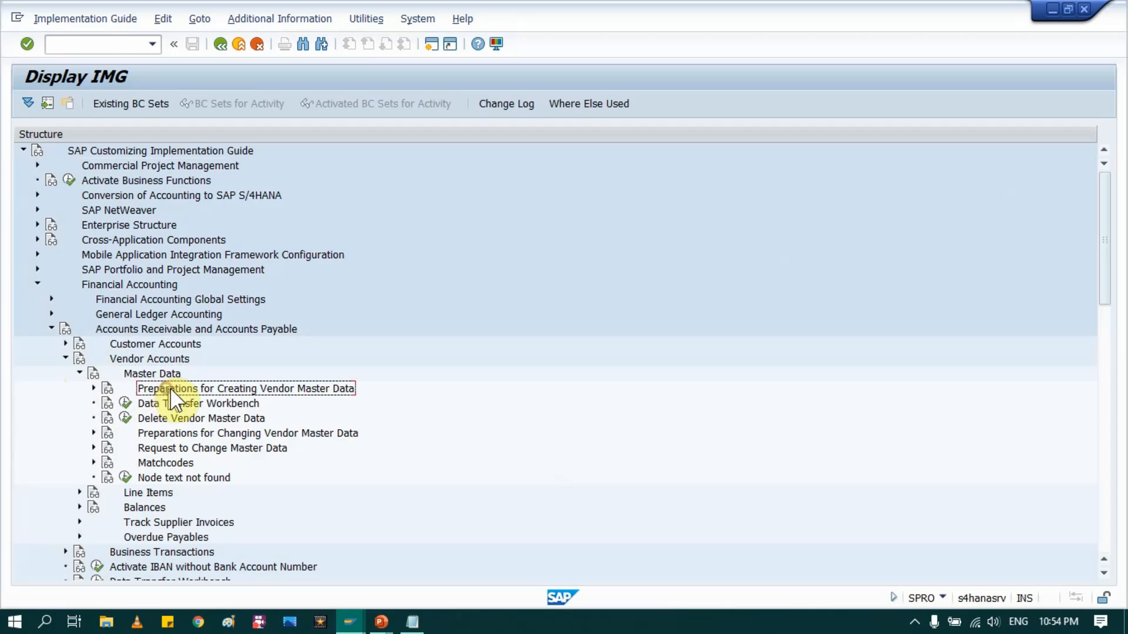
left_click(93, 389)
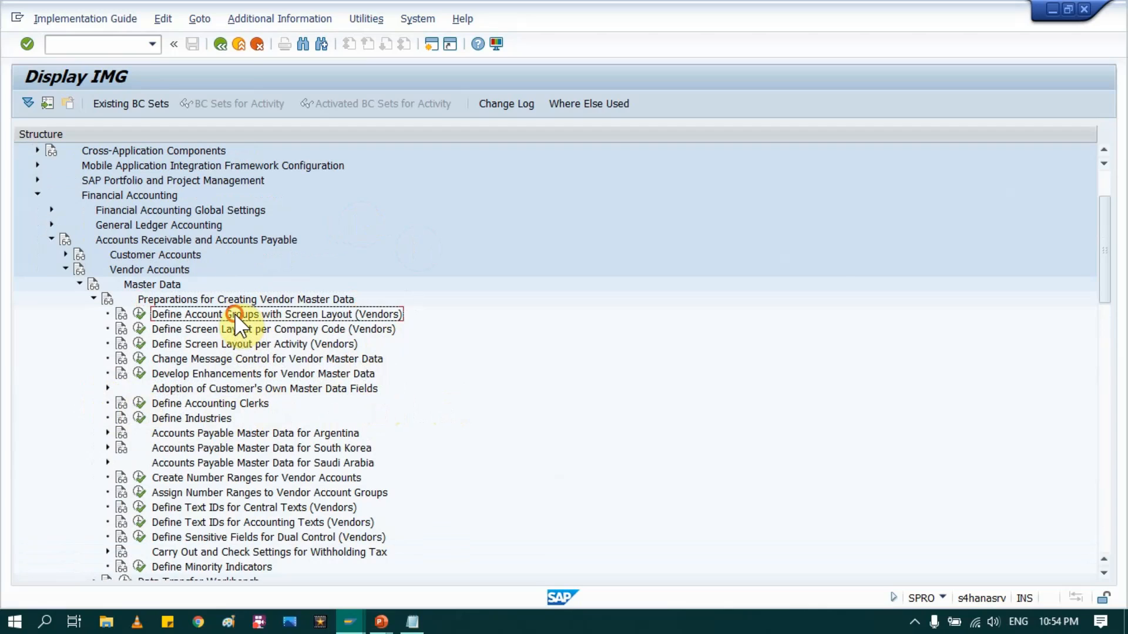
key("alt+Tab")
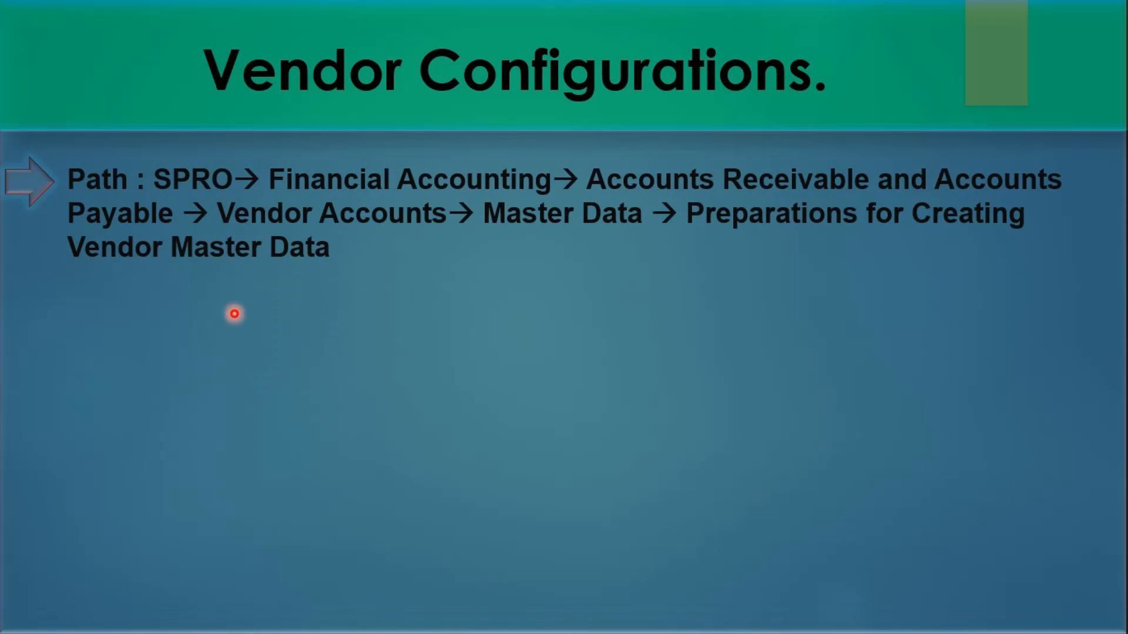
Step: Reveal step 1, Define Account Groups with Screen Layout (Vendors), on the slide and return to SAP
left_click(234, 313)
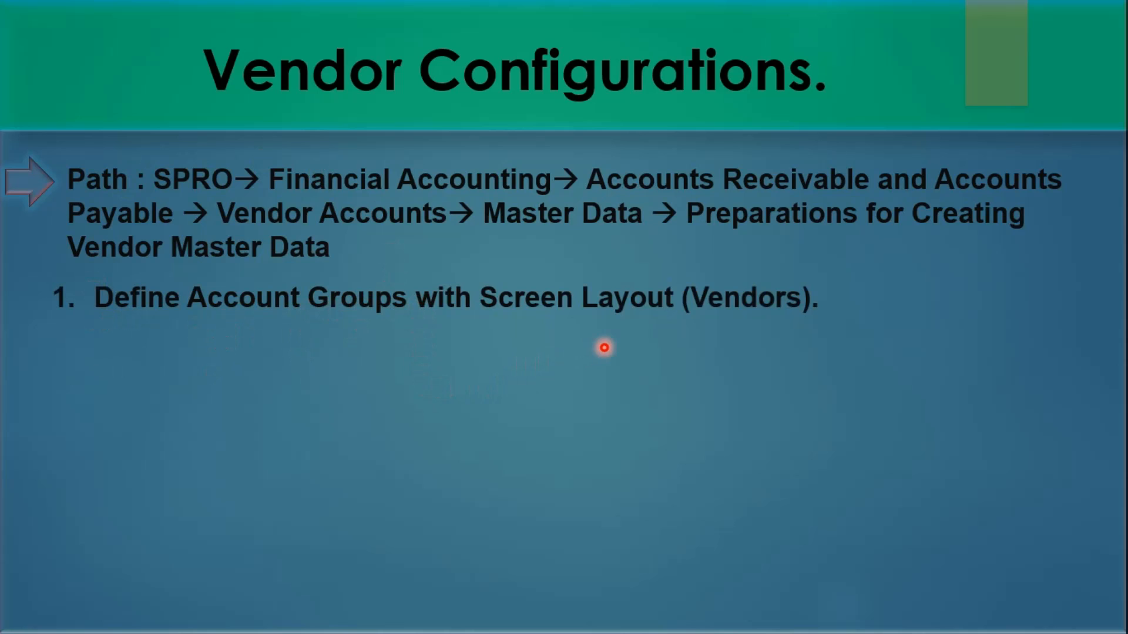
key("alt+Tab")
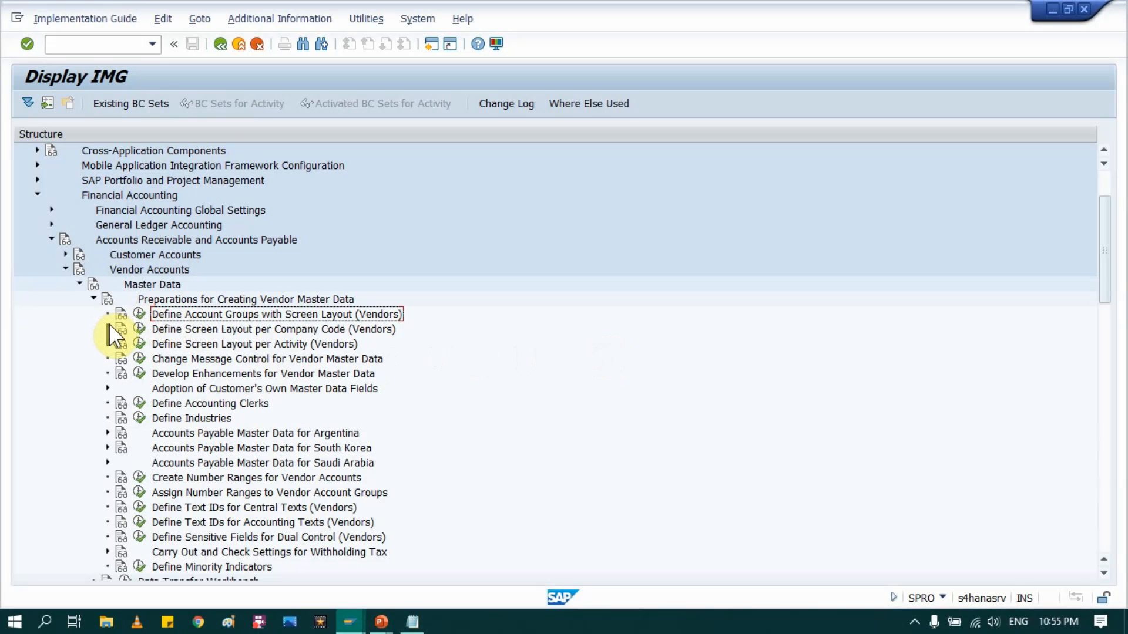
Step: Run Define Account Groups with Screen Layout (Vendors) and start a new entry for account group VNDR
left_click(139, 314)
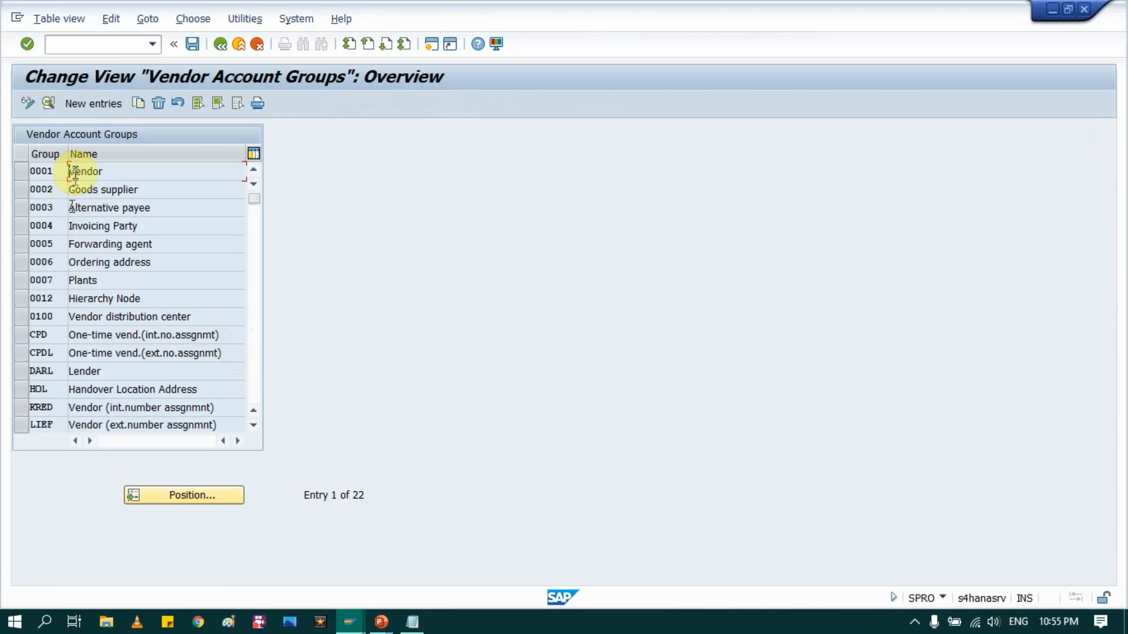
scroll(126, 318, "down", 2)
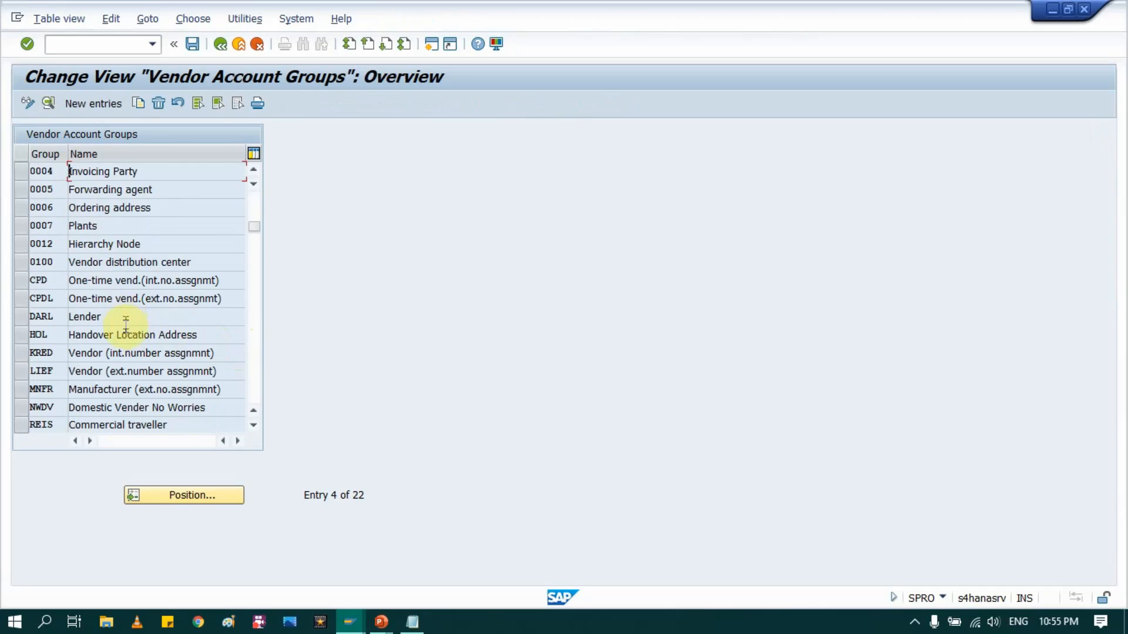
scroll(124, 344, "down", 1)
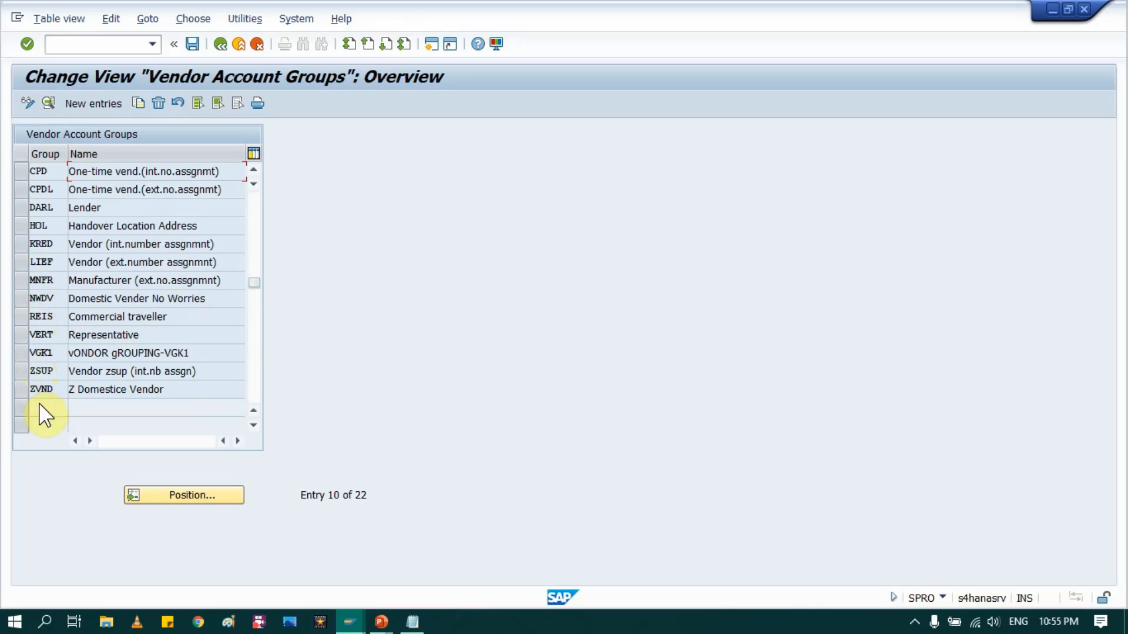
scroll(103, 88, "up", 2)
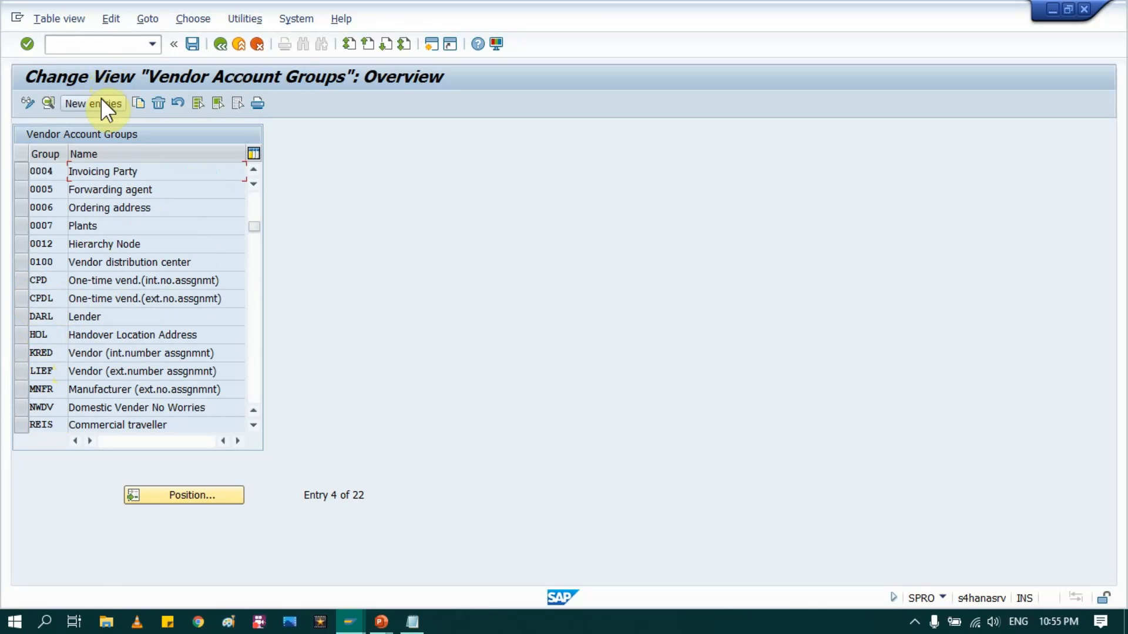
left_click(98, 103)
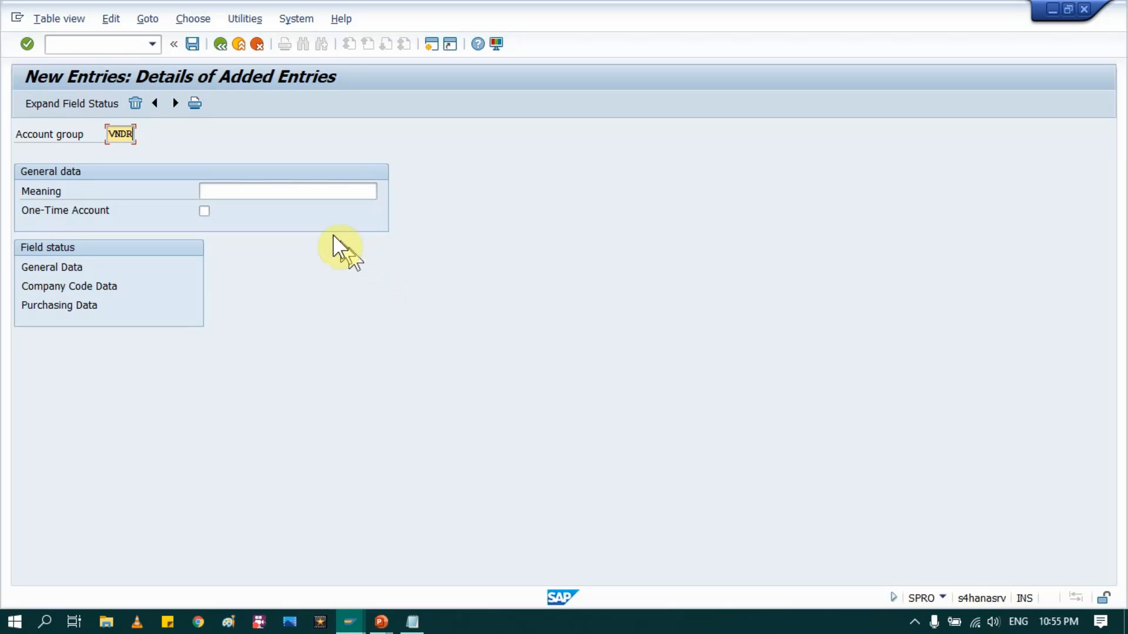
left_click(321, 192)
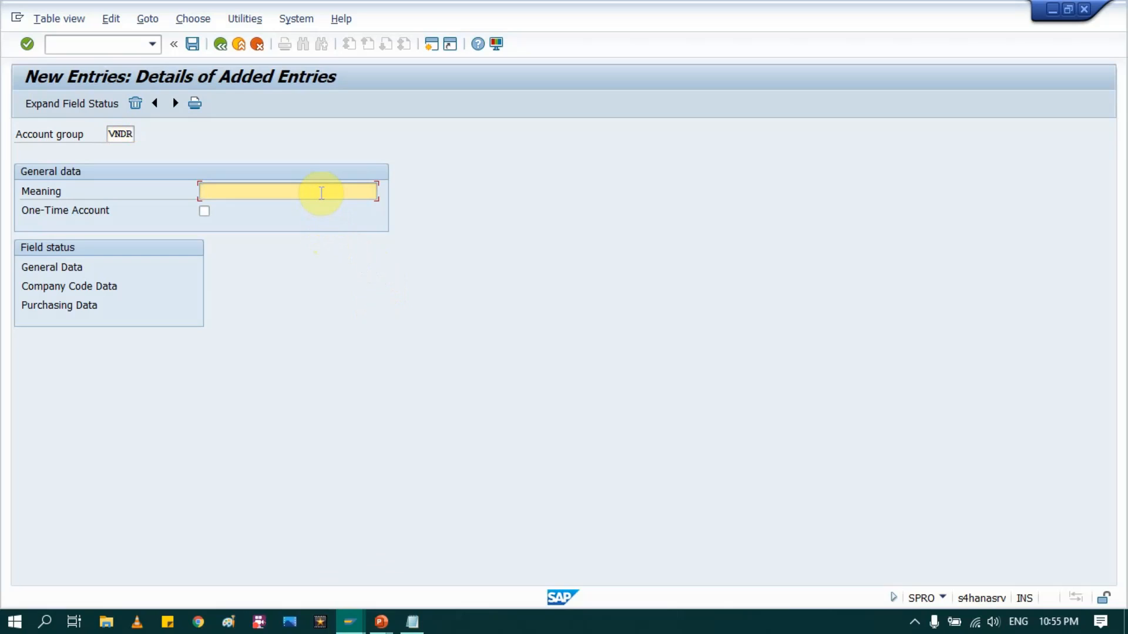
Step: Enter MM Vendor as the VNDR group's meaning and open its General Data field status
type("MM Vendor")
double_click(69, 266)
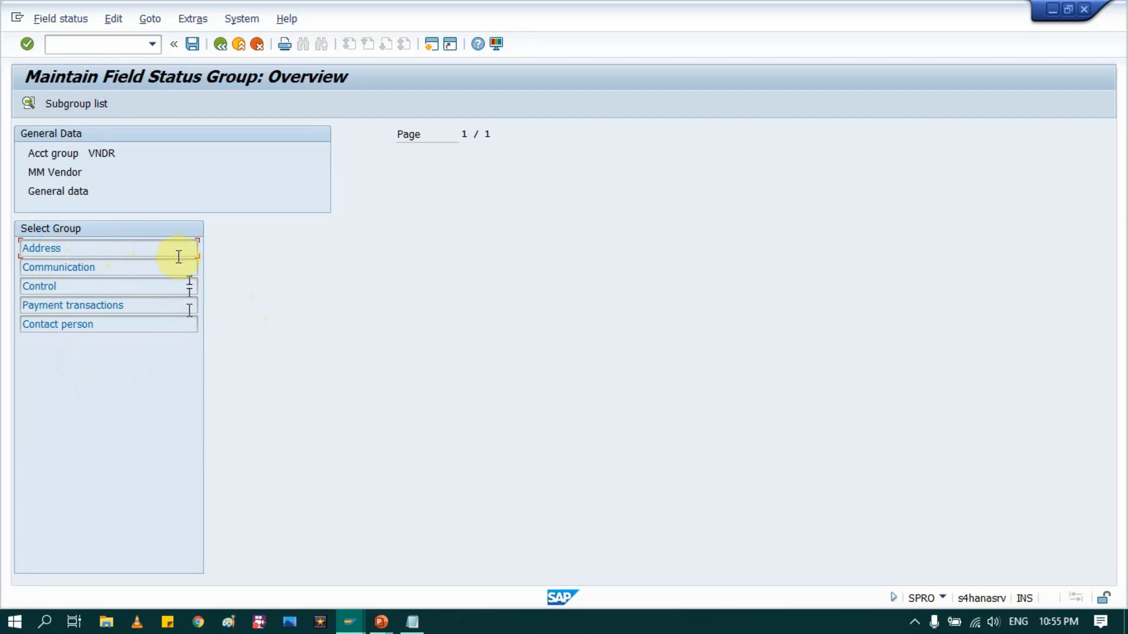
Step: Set Region under Address and Language under Communication to Req. Entry for VNDR
double_click(59, 245)
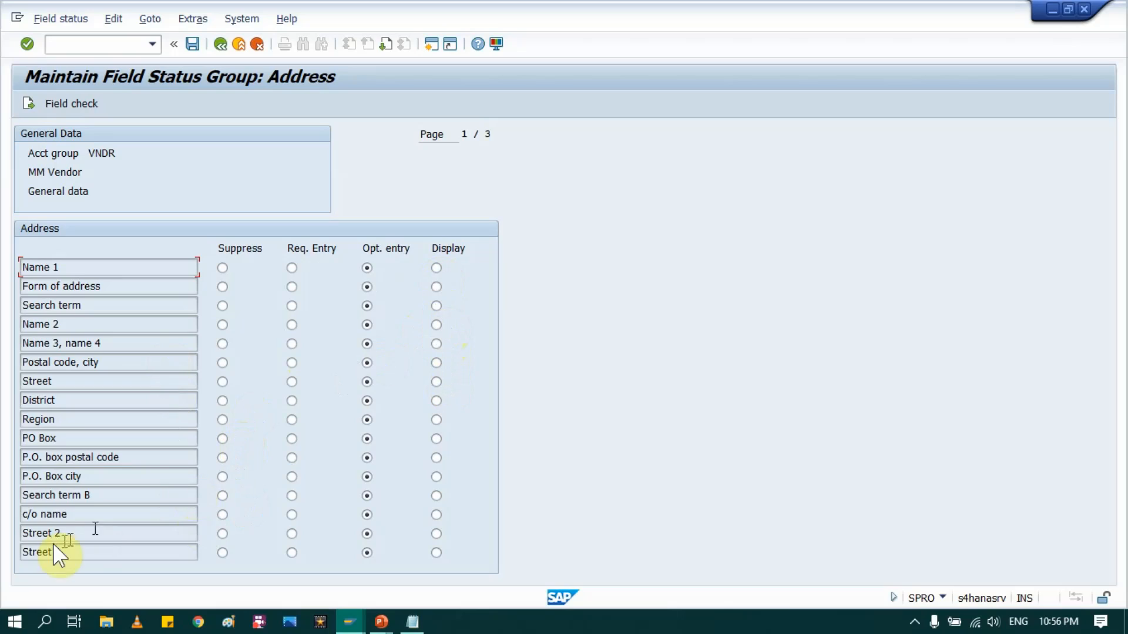
left_click(291, 421)
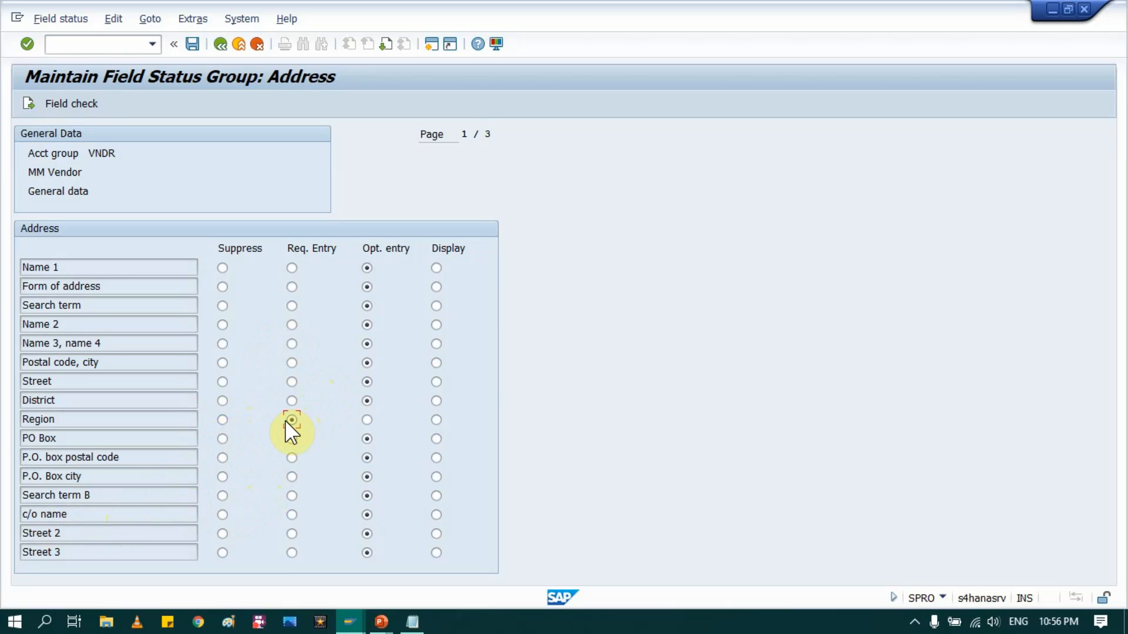
left_click(218, 44)
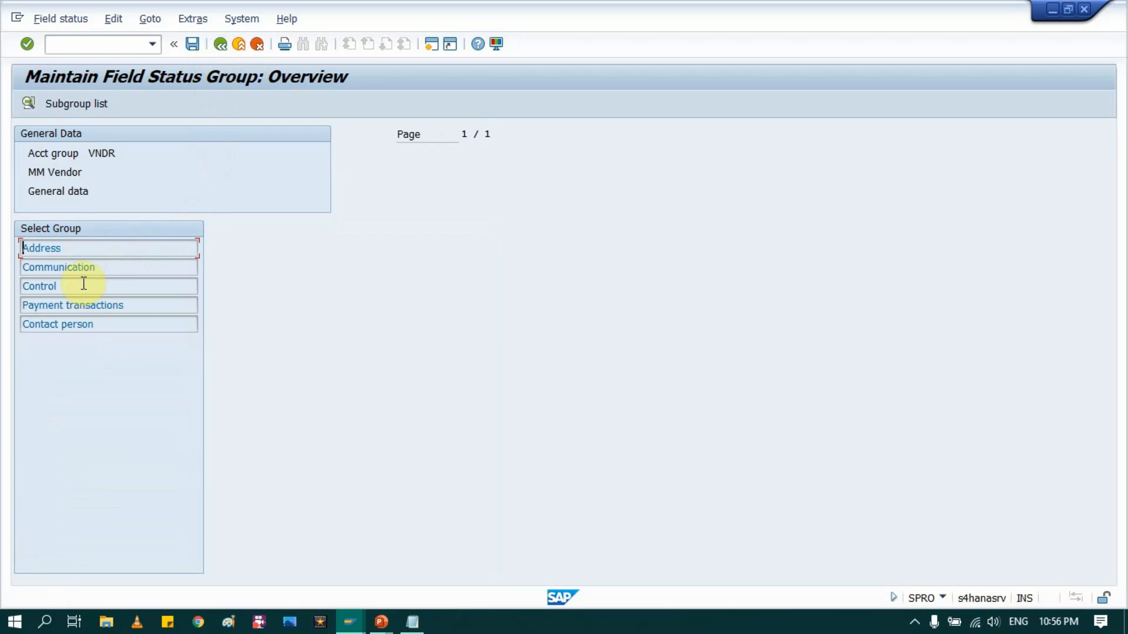
left_click_drag(82, 266, 125, 276)
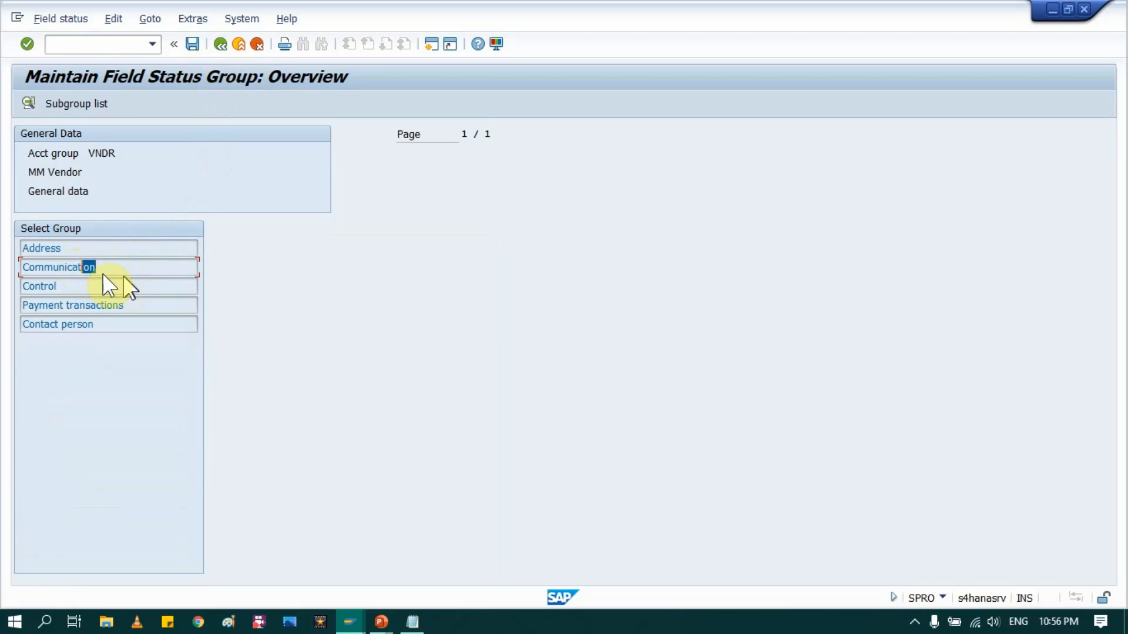
double_click(62, 266)
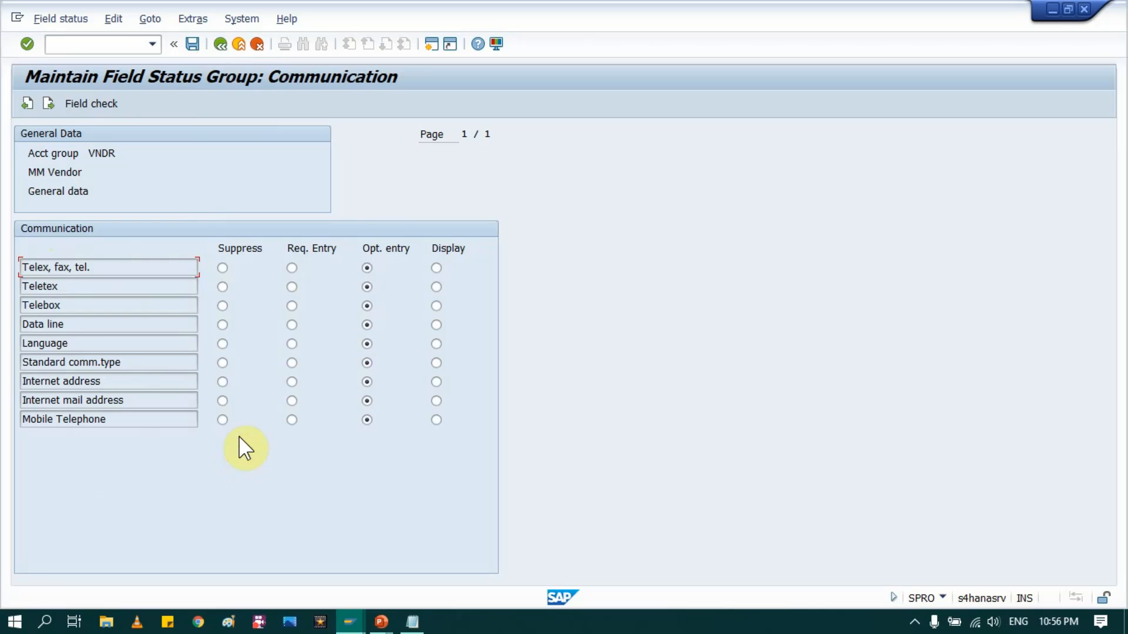
left_click(291, 344)
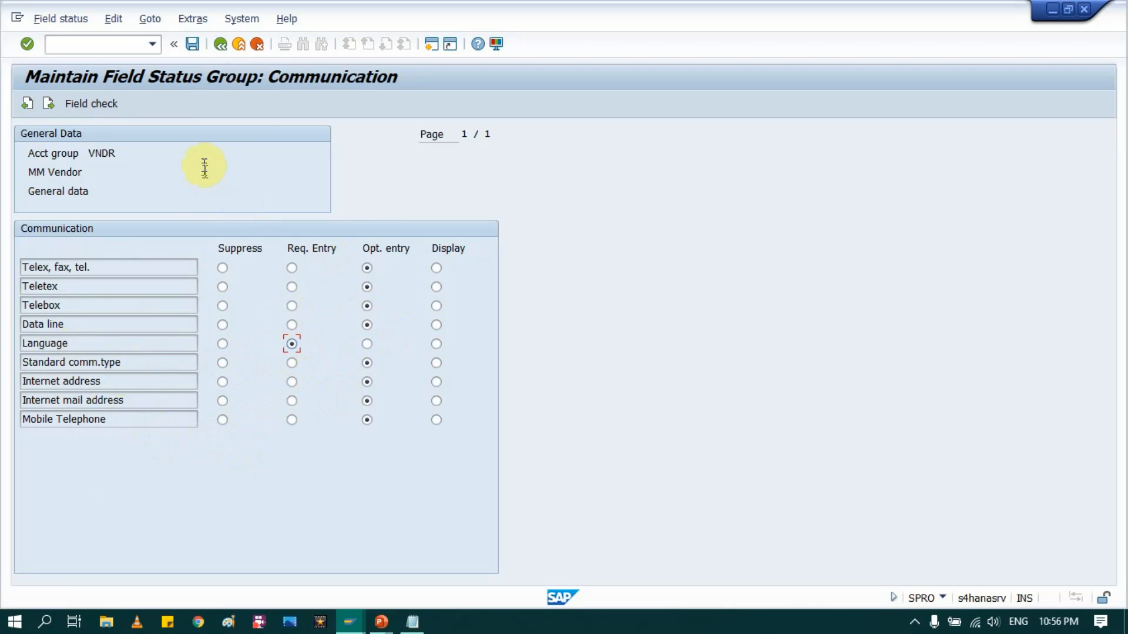
left_click(219, 46)
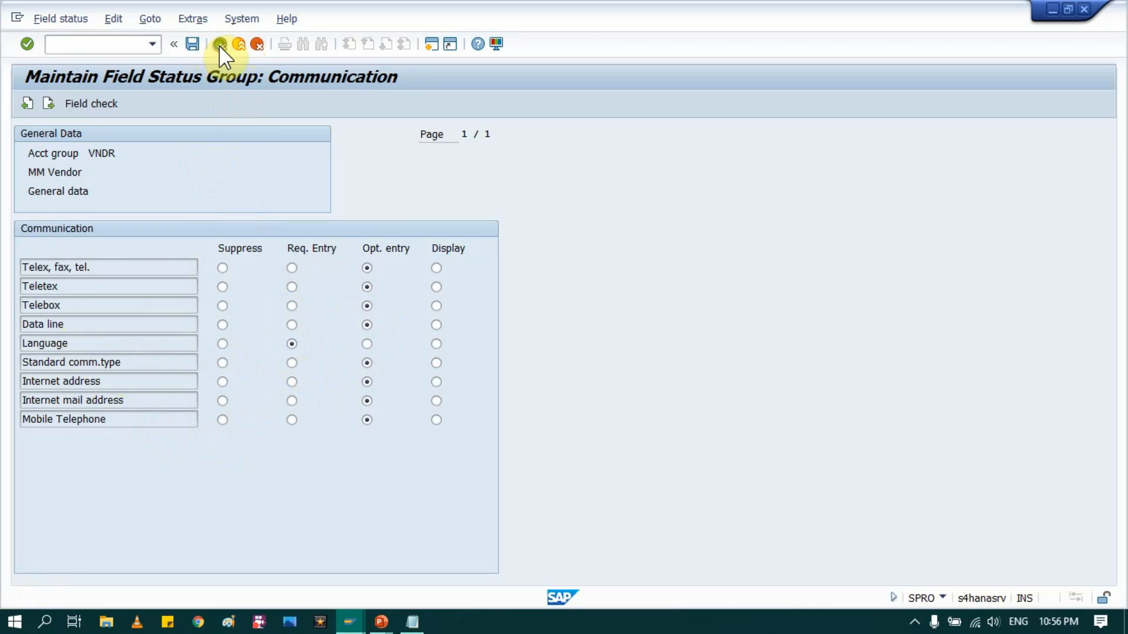
left_click(219, 44)
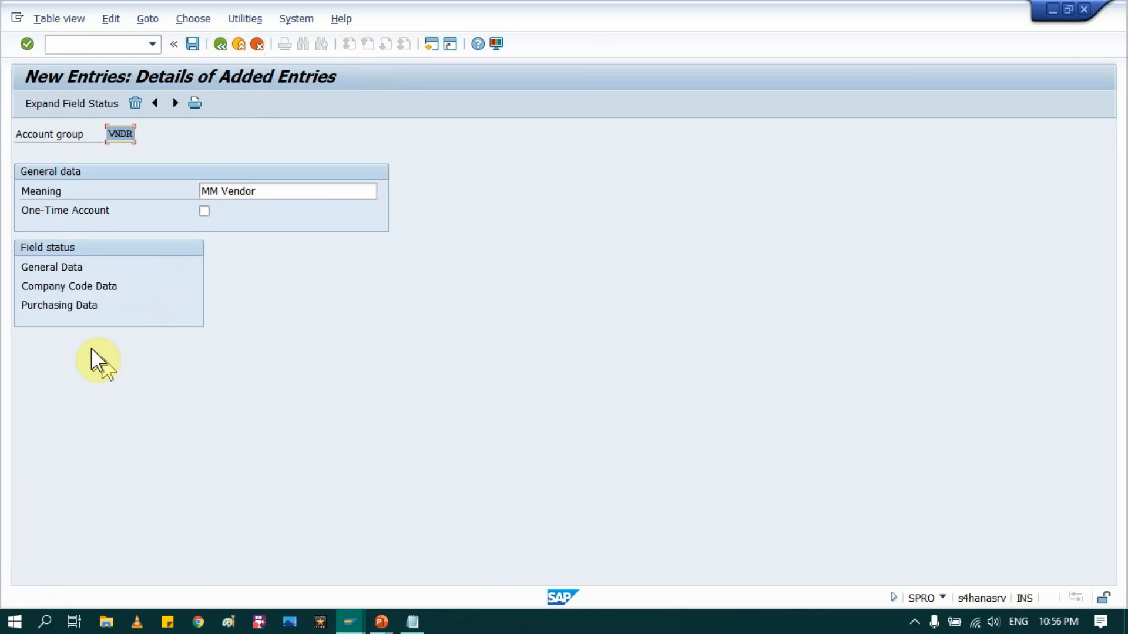
Step: Make Reconciliation account a required entry in the VNDR company code Account management fields
double_click(68, 288)
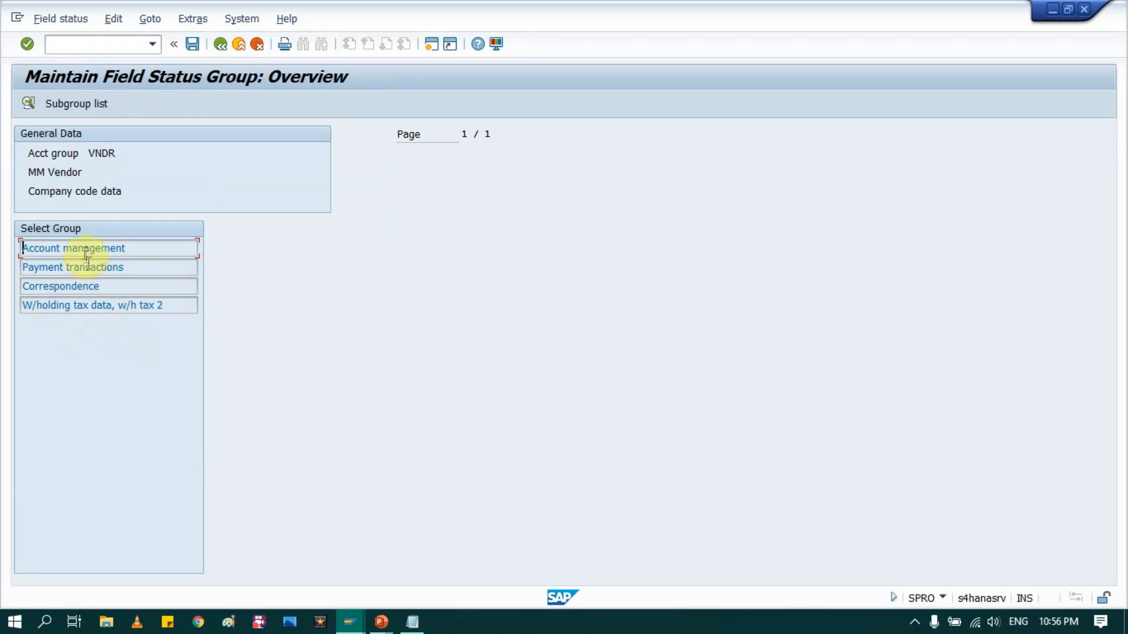
double_click(85, 249)
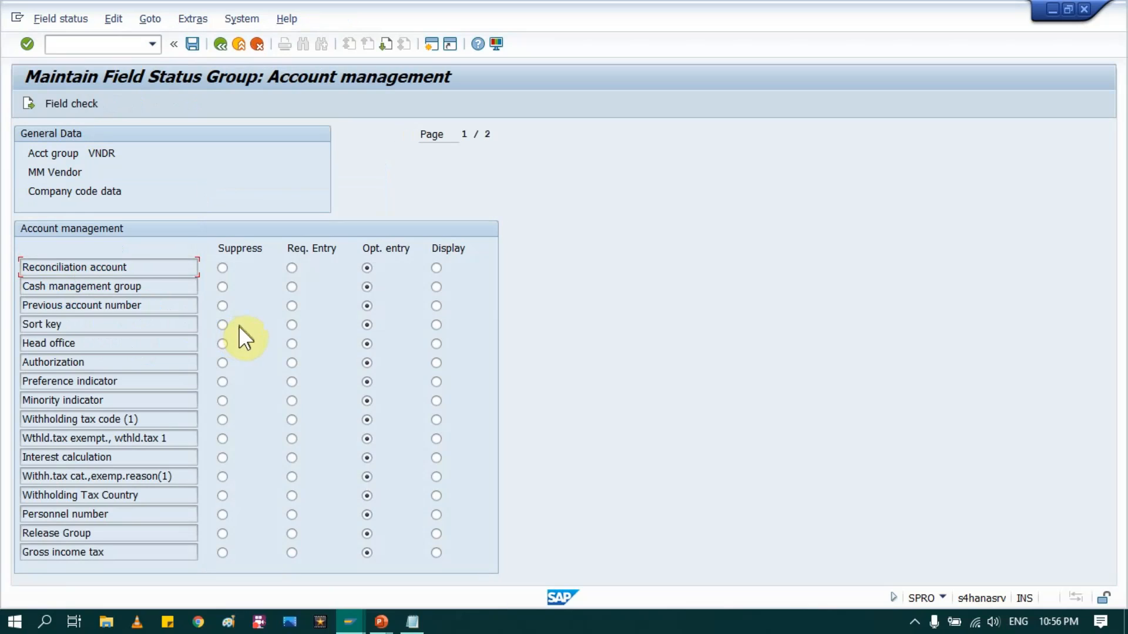
left_click(292, 267)
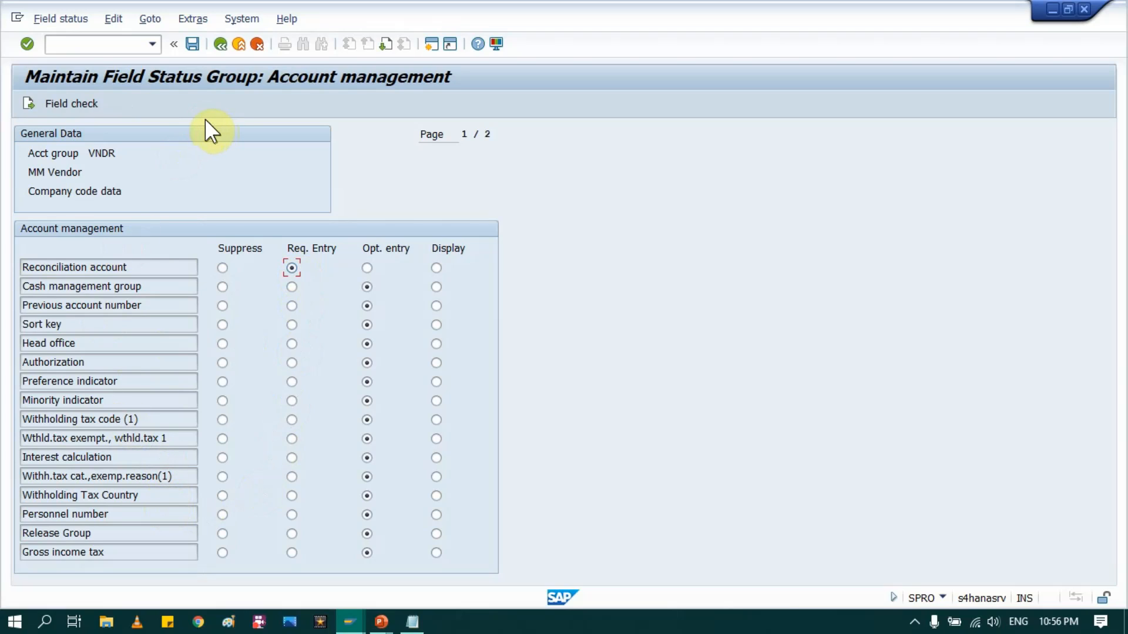
left_click(222, 46)
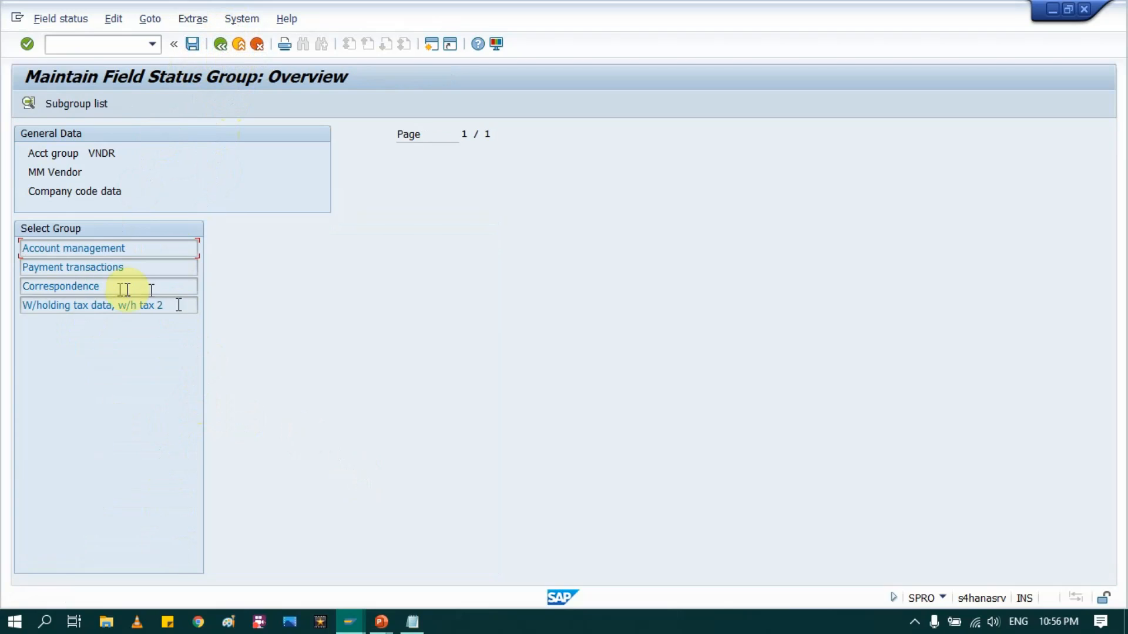
left_click(219, 51)
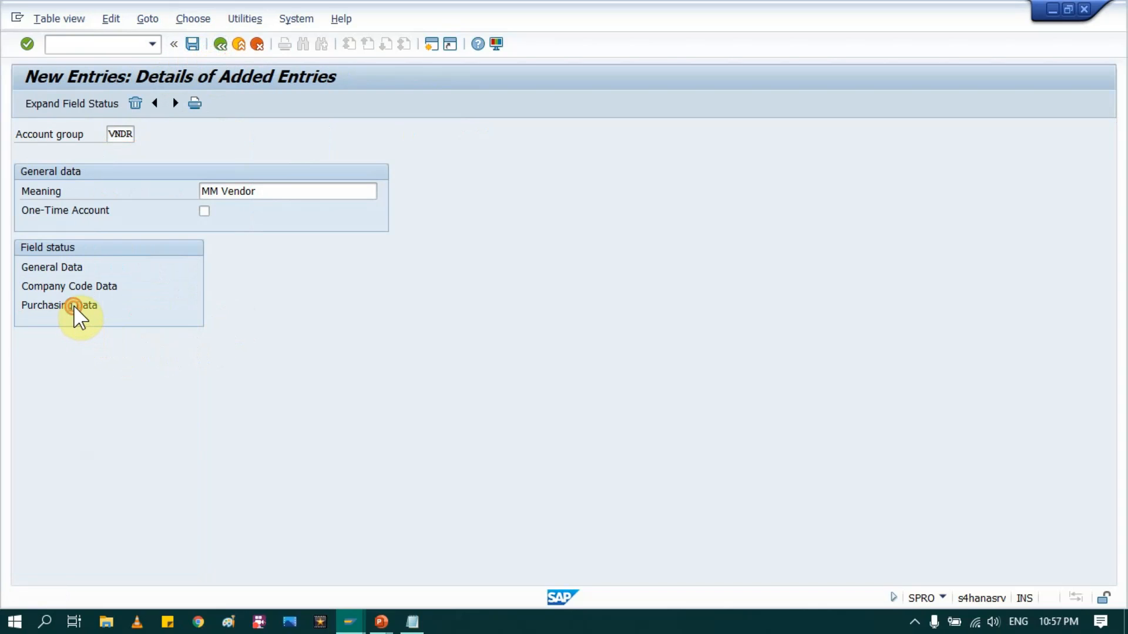
Step: Make Terms of payment a required purchasing entry, then save VNDR under a customizing request
double_click(75, 307)
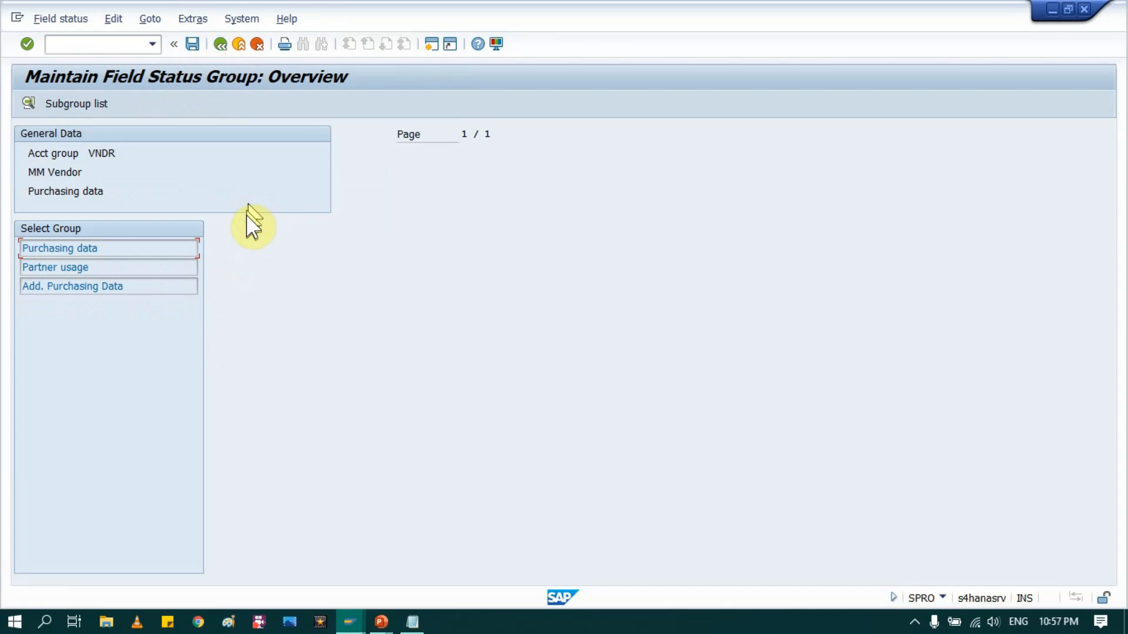
double_click(55, 249)
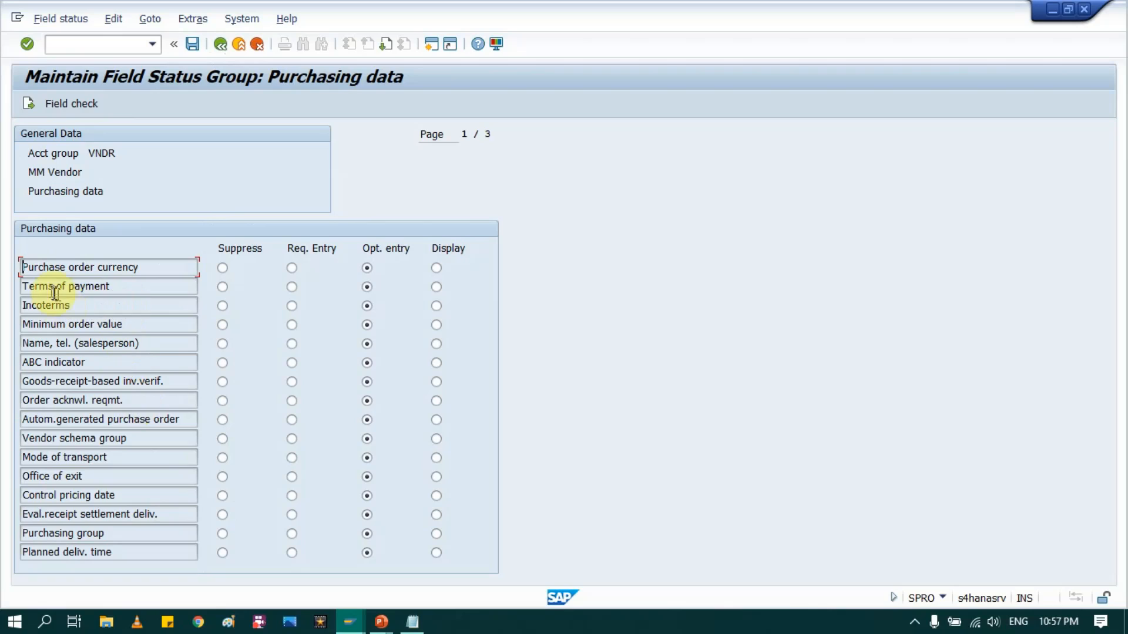
left_click(285, 287)
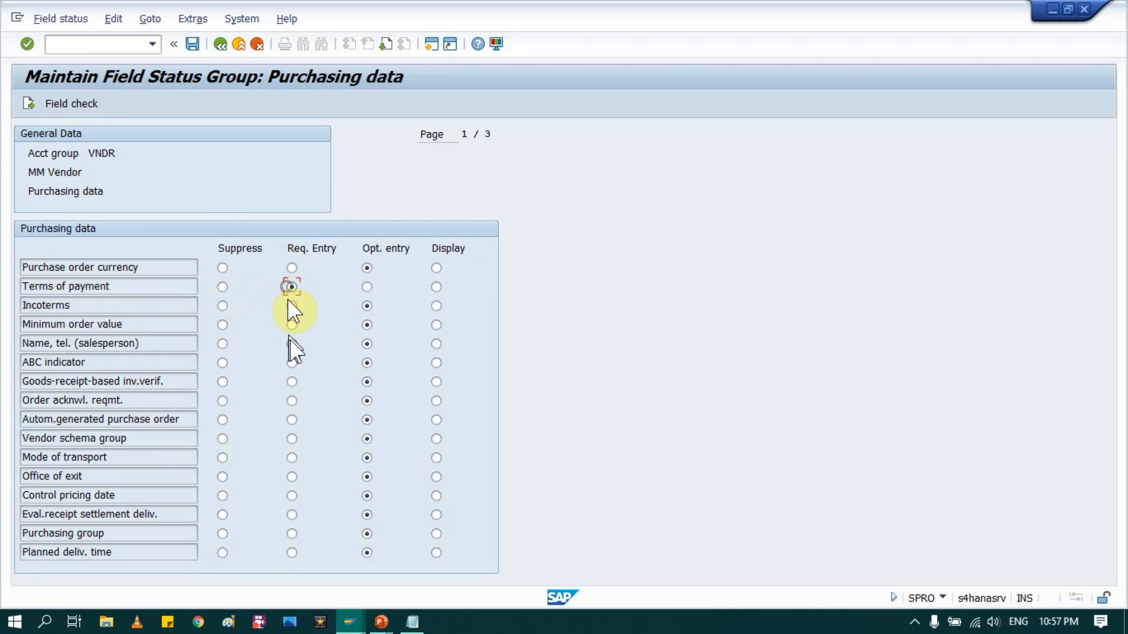
left_click(218, 42)
left_click(218, 43)
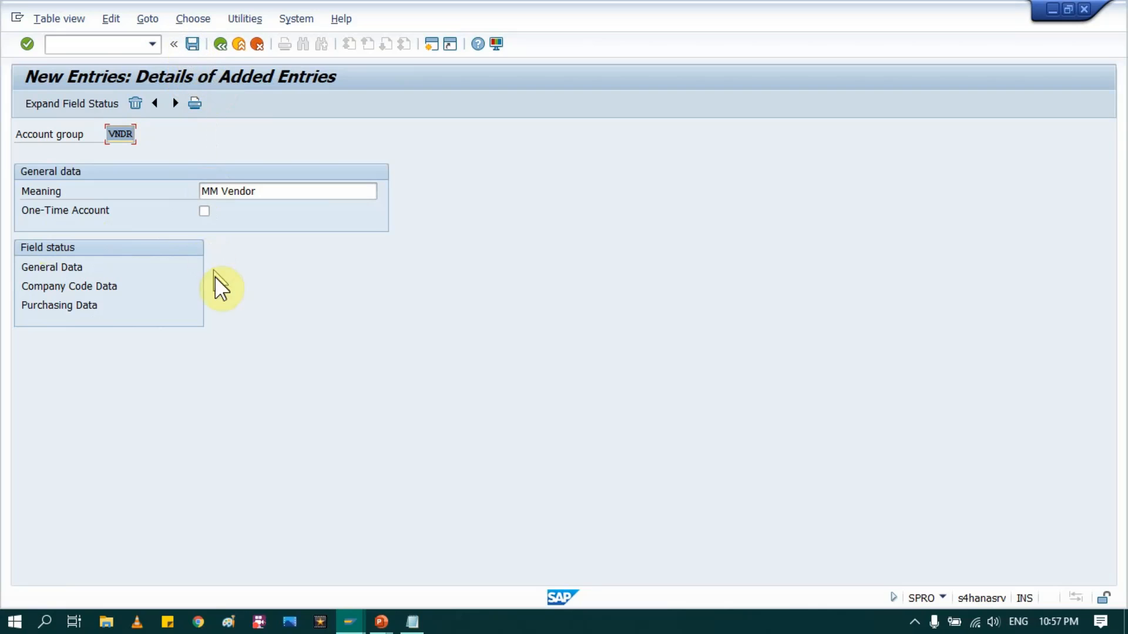
left_click(191, 45)
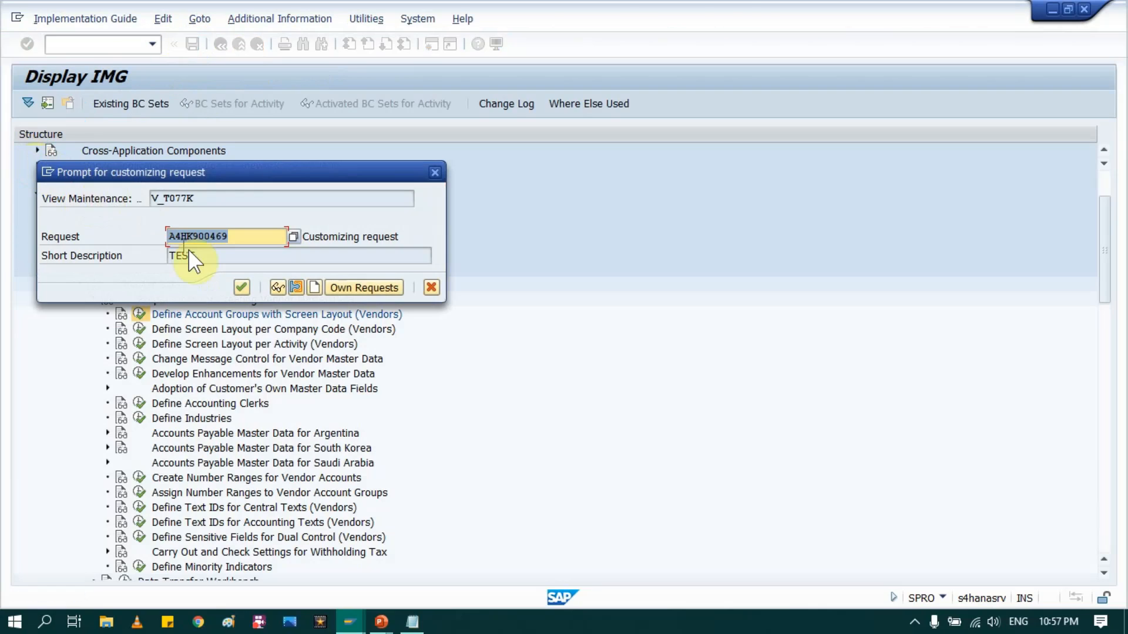
left_click(239, 286)
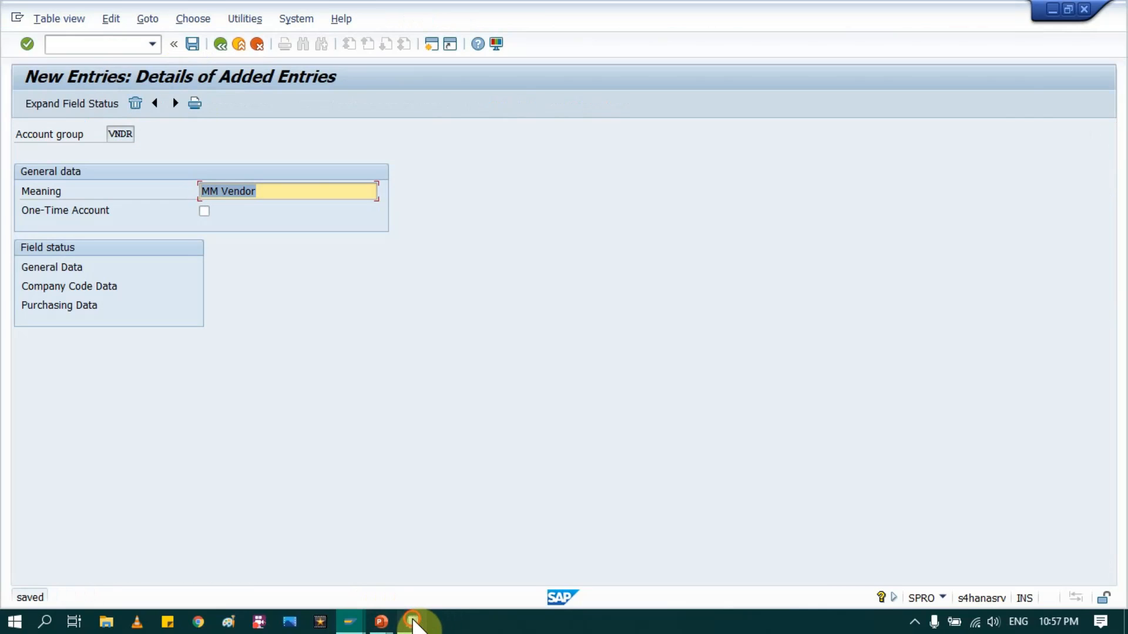
Step: Add VNDR to the Account Group line in the setup notes
left_click(414, 621)
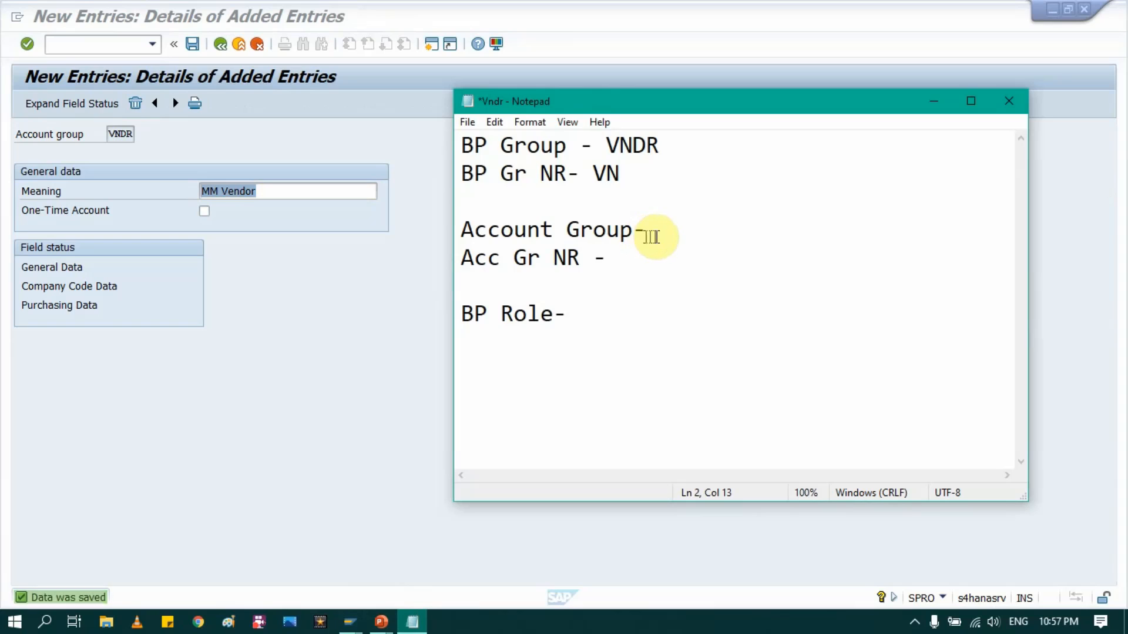
left_click(657, 234)
type("VNDR")
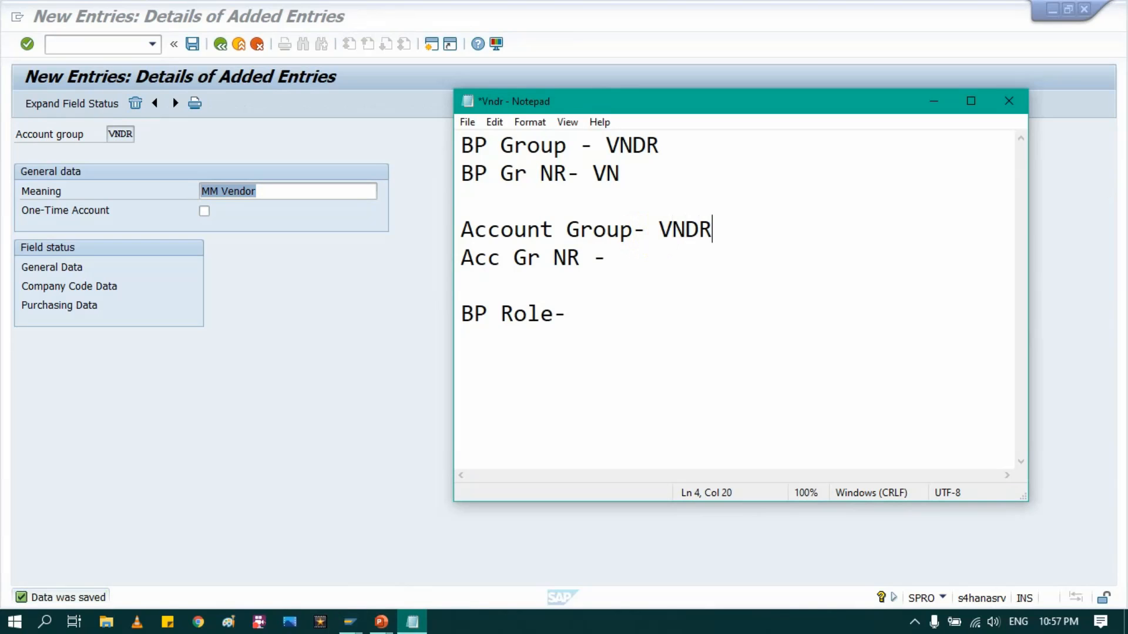
left_click(443, 327)
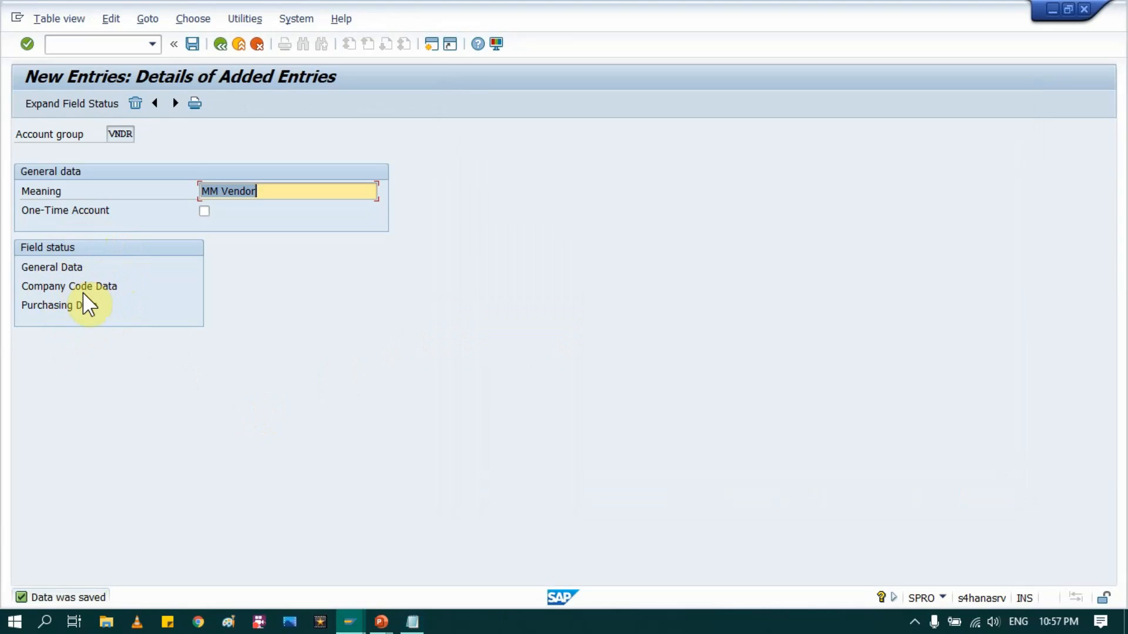
Step: Save the account group details, select VNDR MM Vendor in the groups list, and return to the IMG
left_click(194, 44)
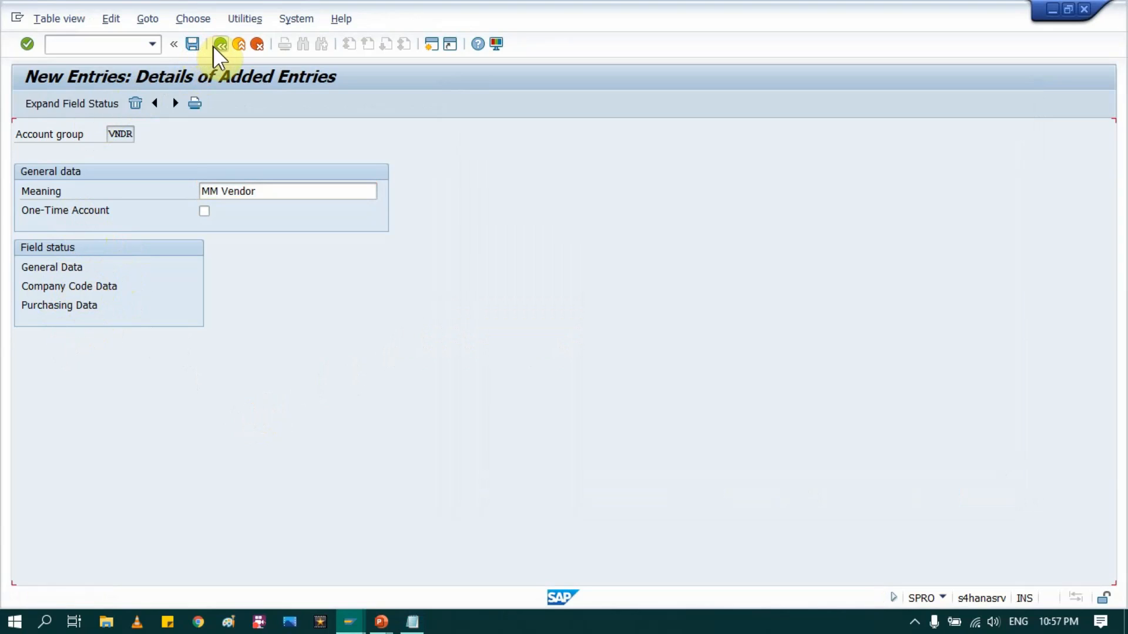
left_click(215, 46)
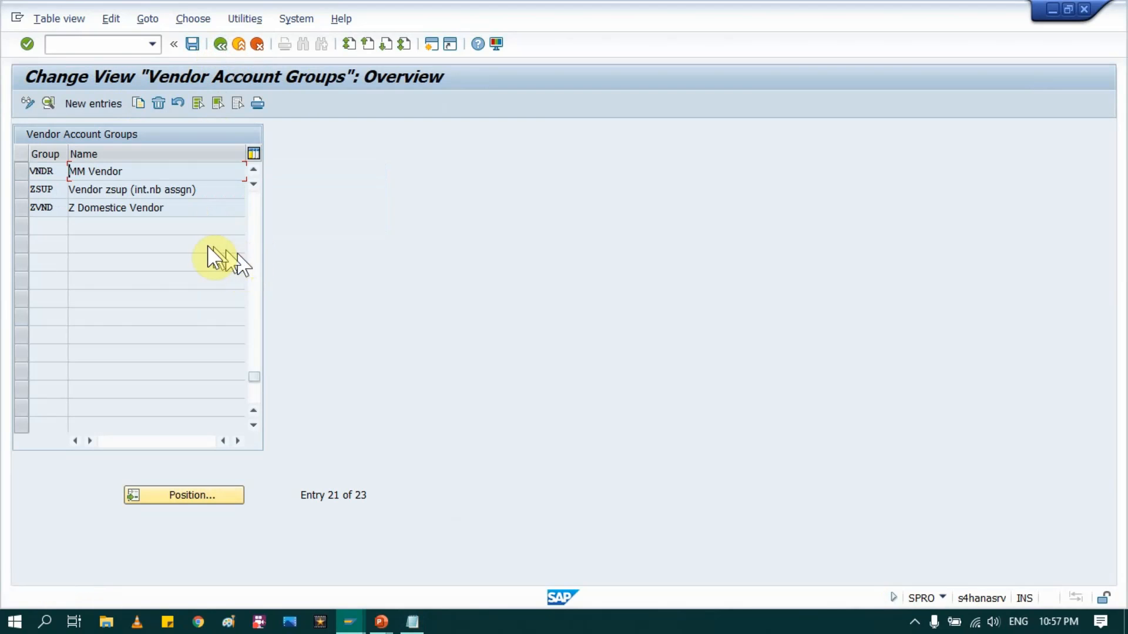
left_click(21, 170)
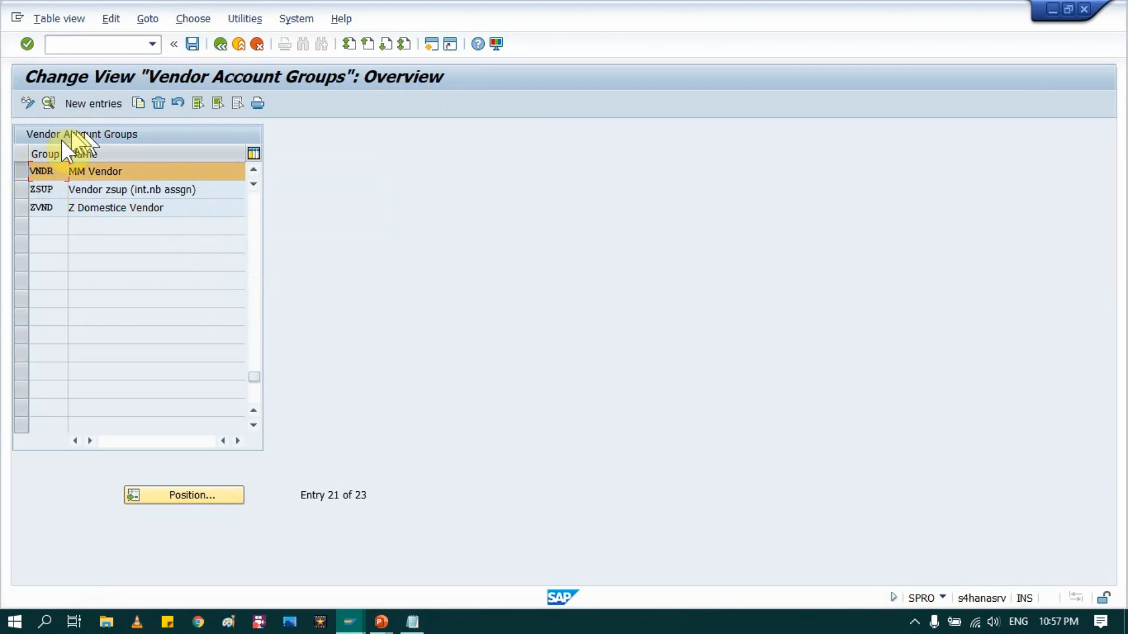
left_click(217, 49)
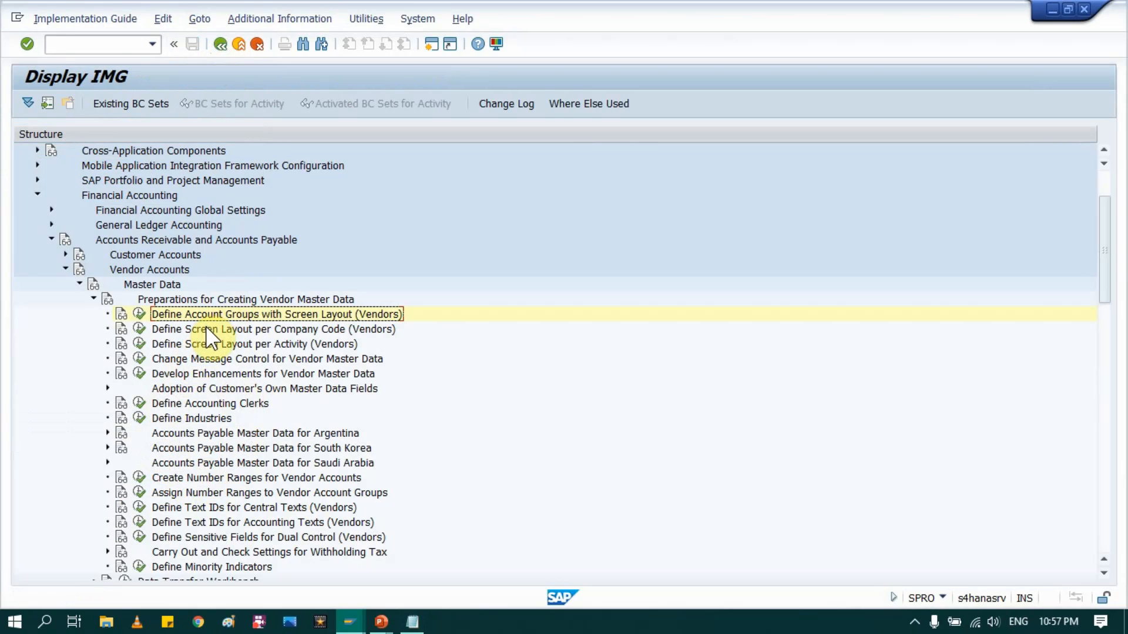
Step: Browse the vendor master data preparation activities, ending on Create Number Ranges for Vendor Accounts
left_click(207, 330)
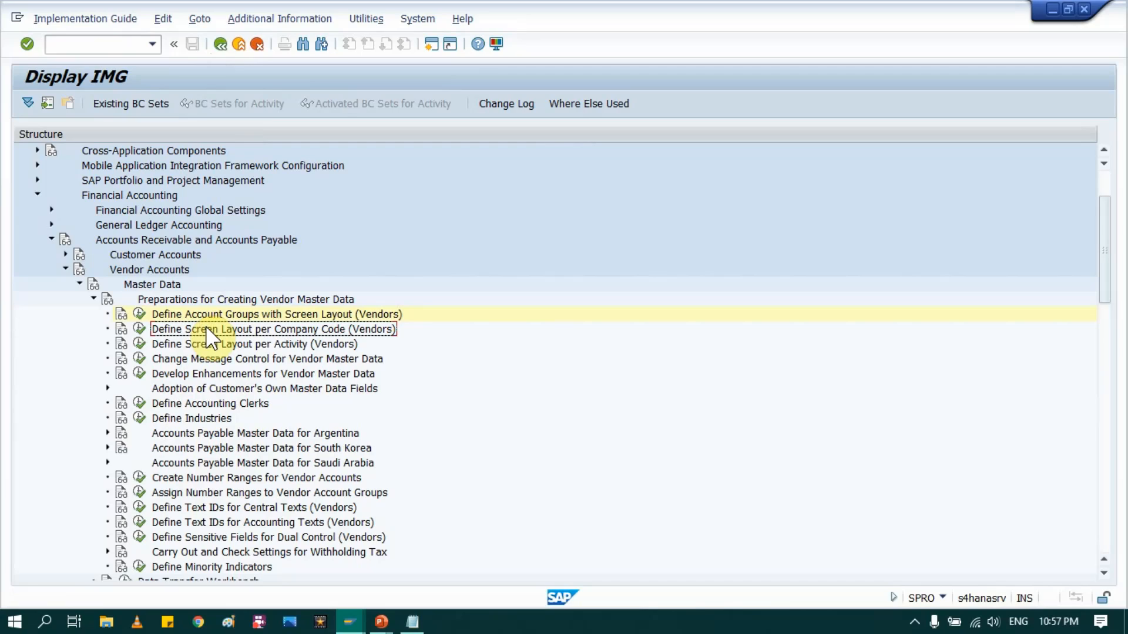
left_click(209, 344)
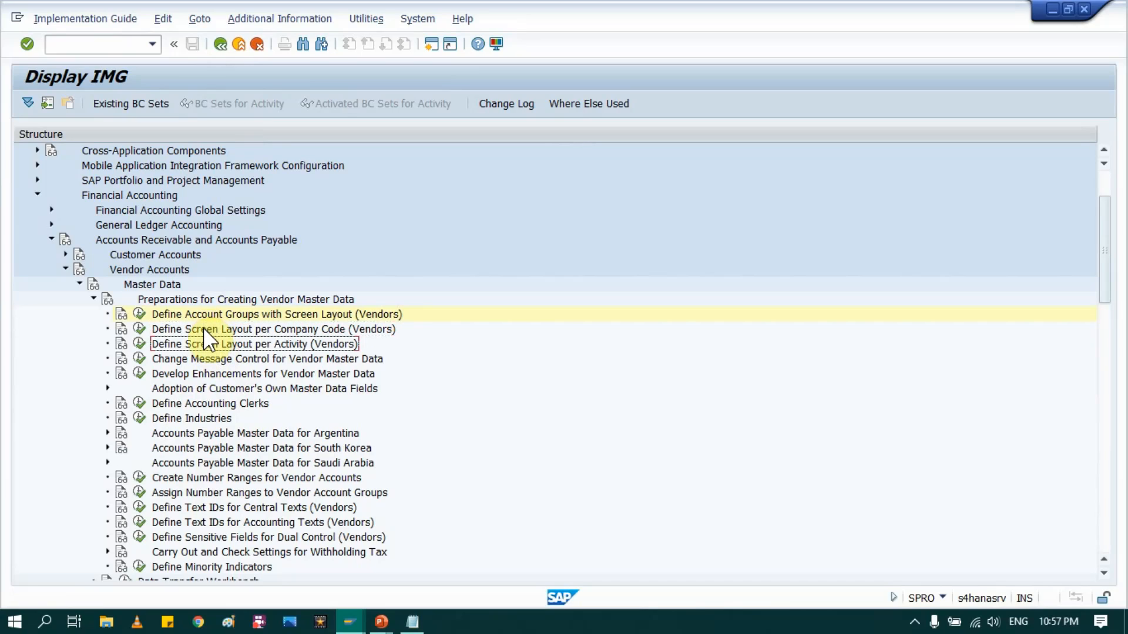
left_click(203, 329)
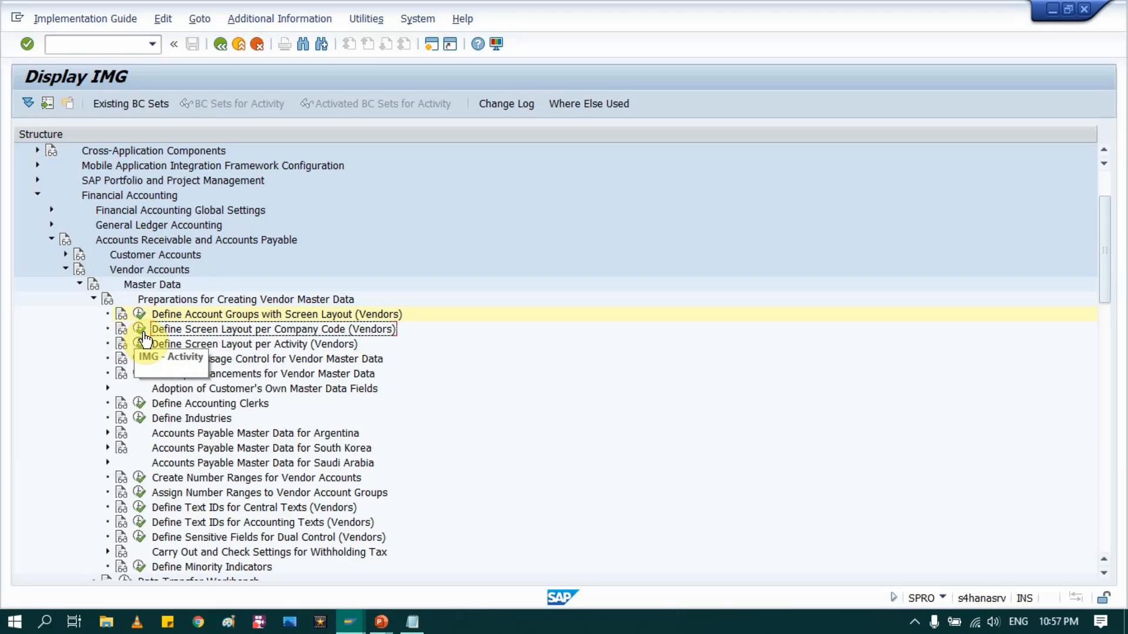
left_click(276, 345)
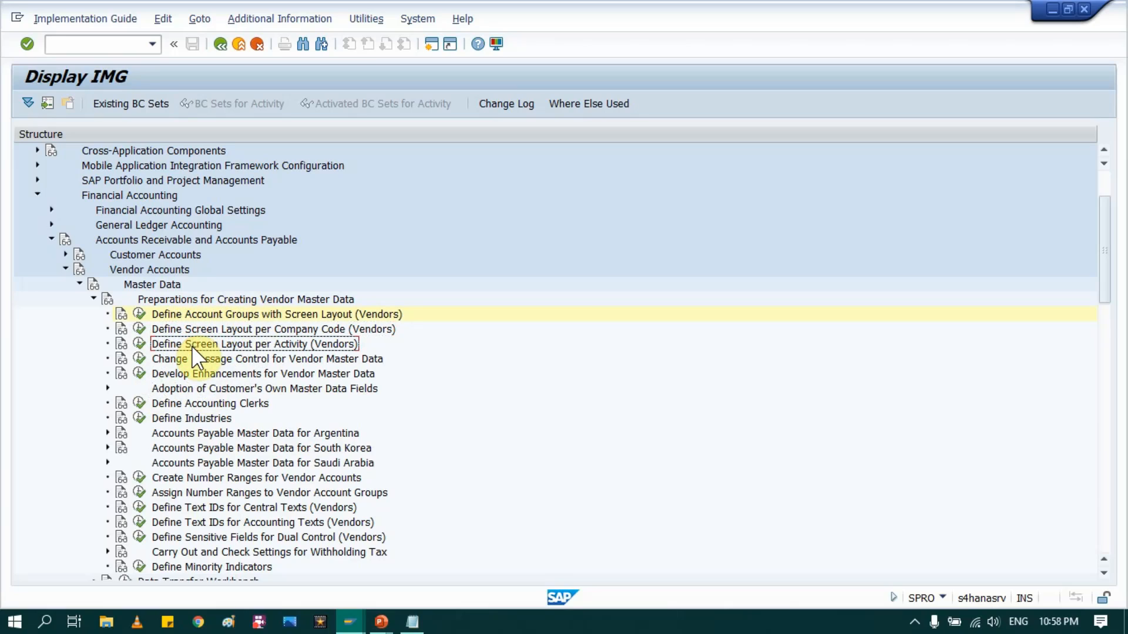
left_click(213, 352)
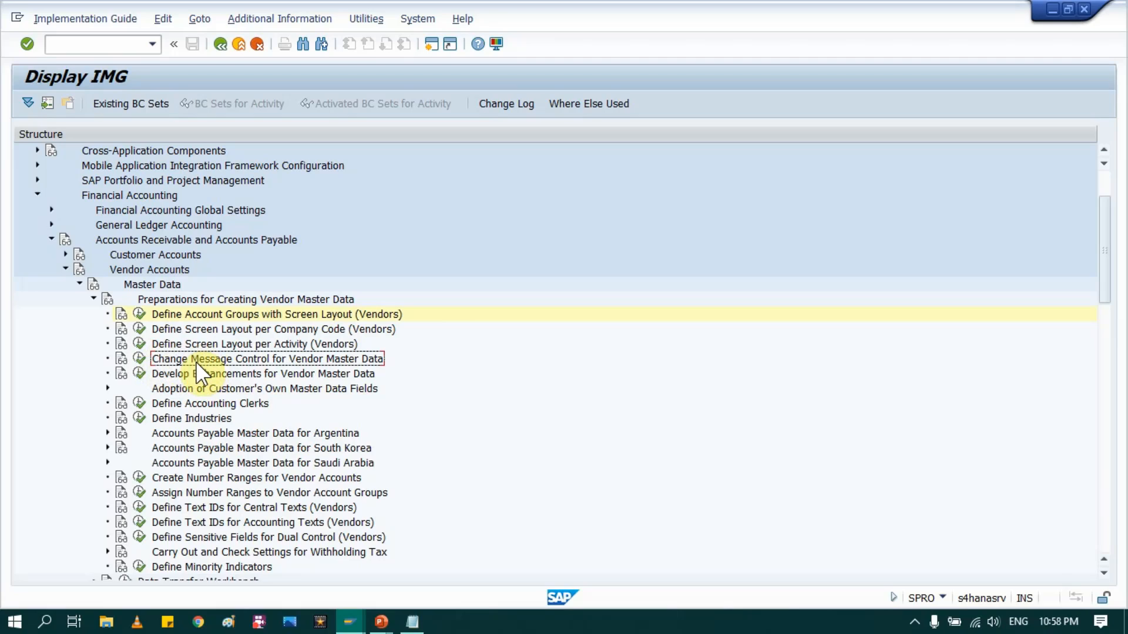
left_click(249, 478)
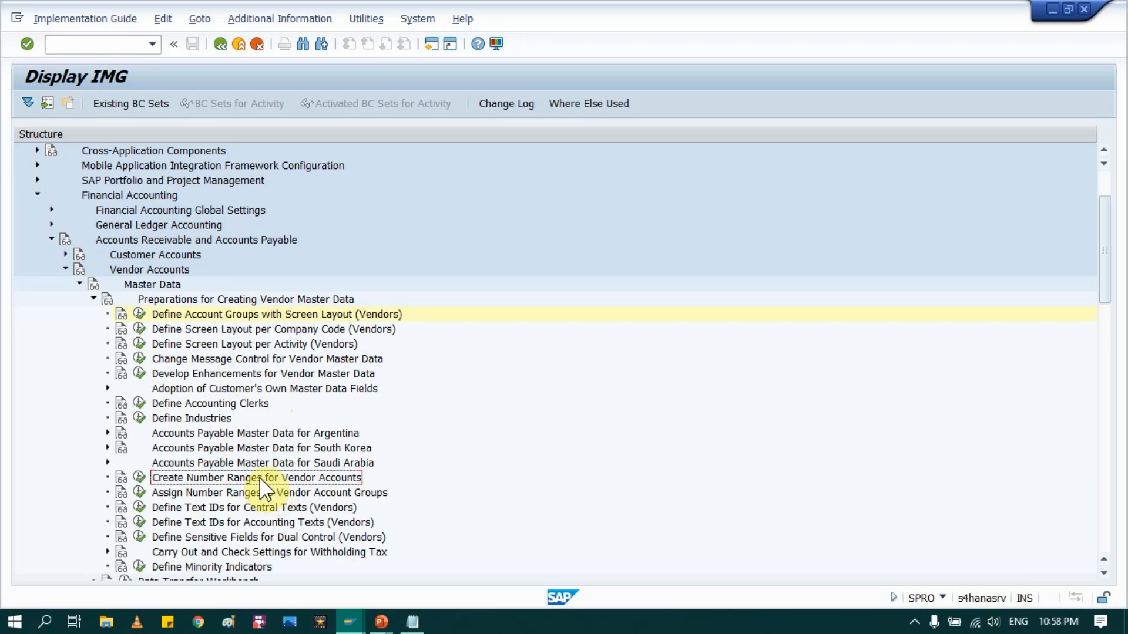
left_click(190, 315)
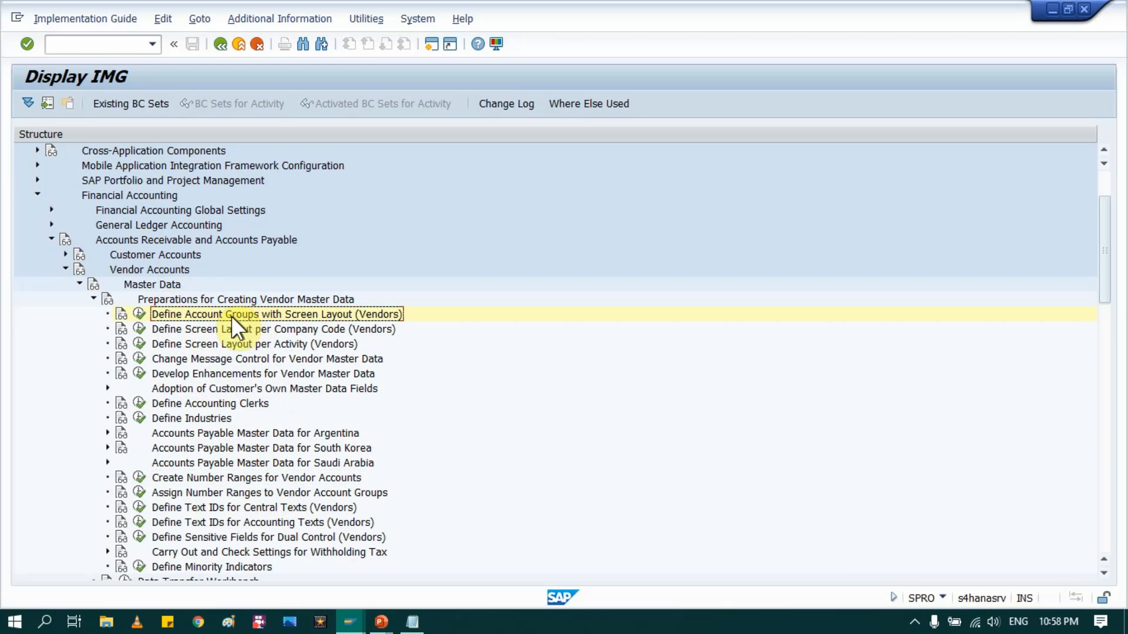
left_click(238, 476)
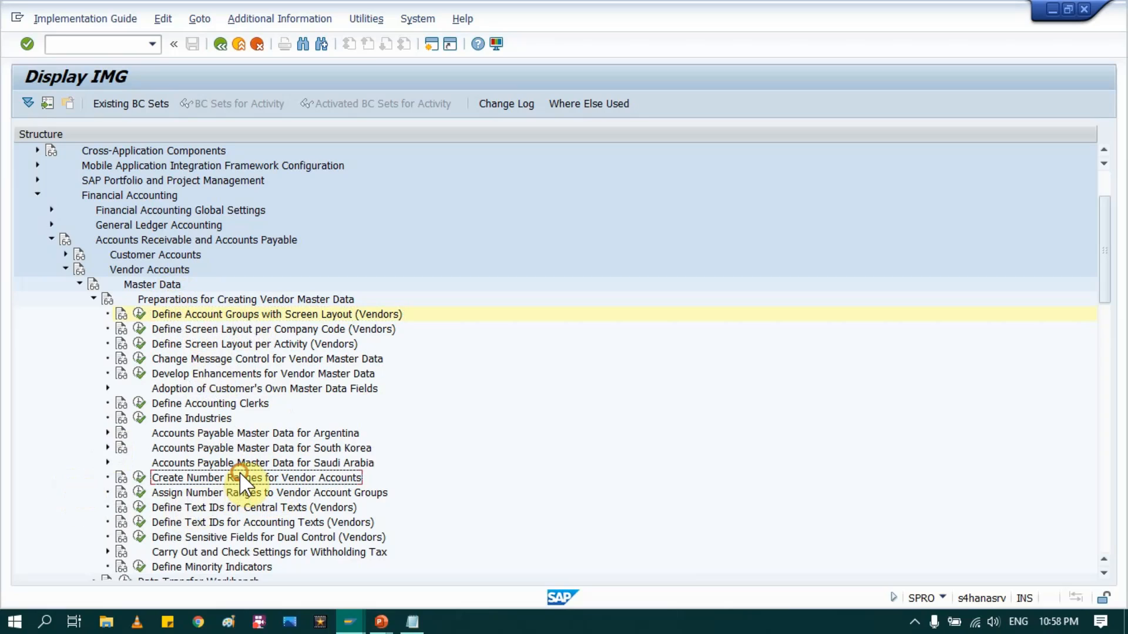
Step: Run the vendor number ranges activity, view the existing intervals, then open them for editing
left_click(139, 477)
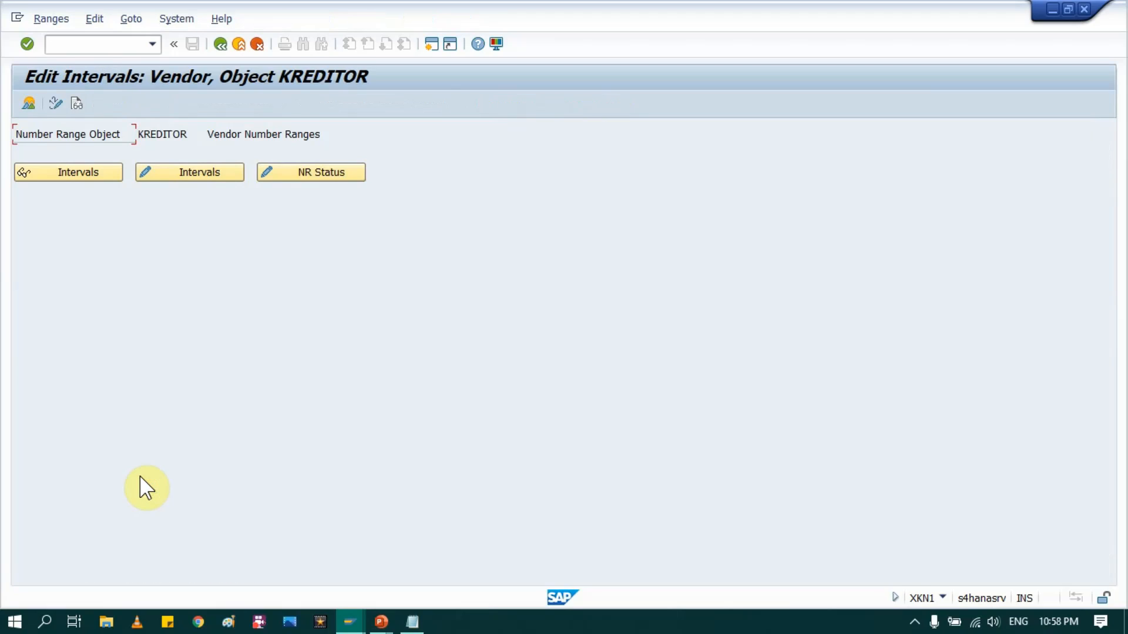
left_click(86, 172)
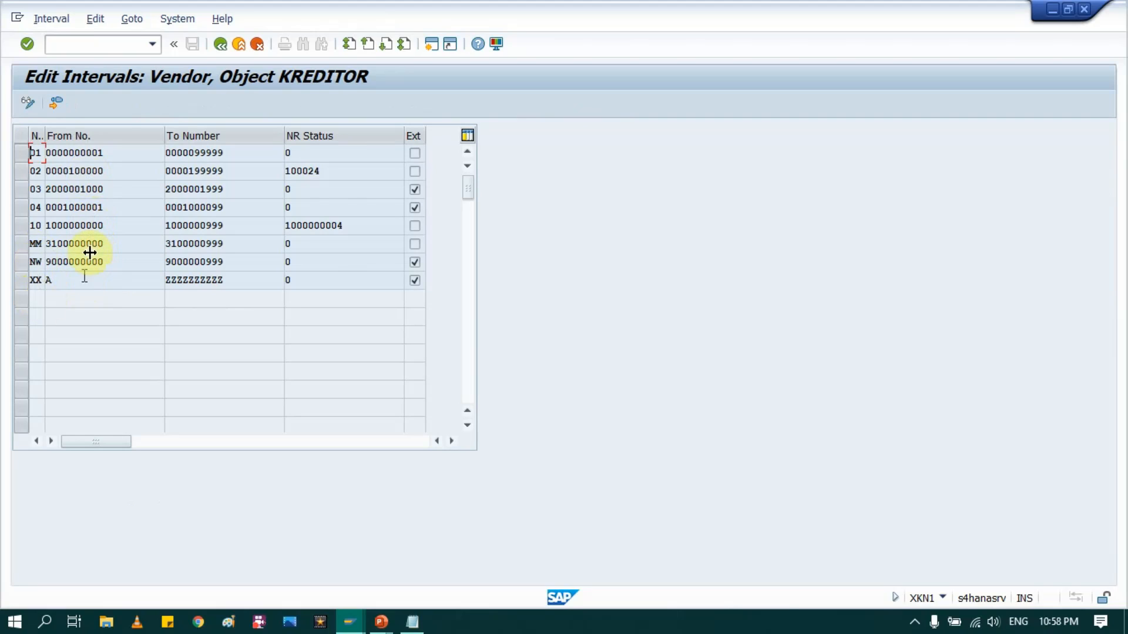
left_click(217, 47)
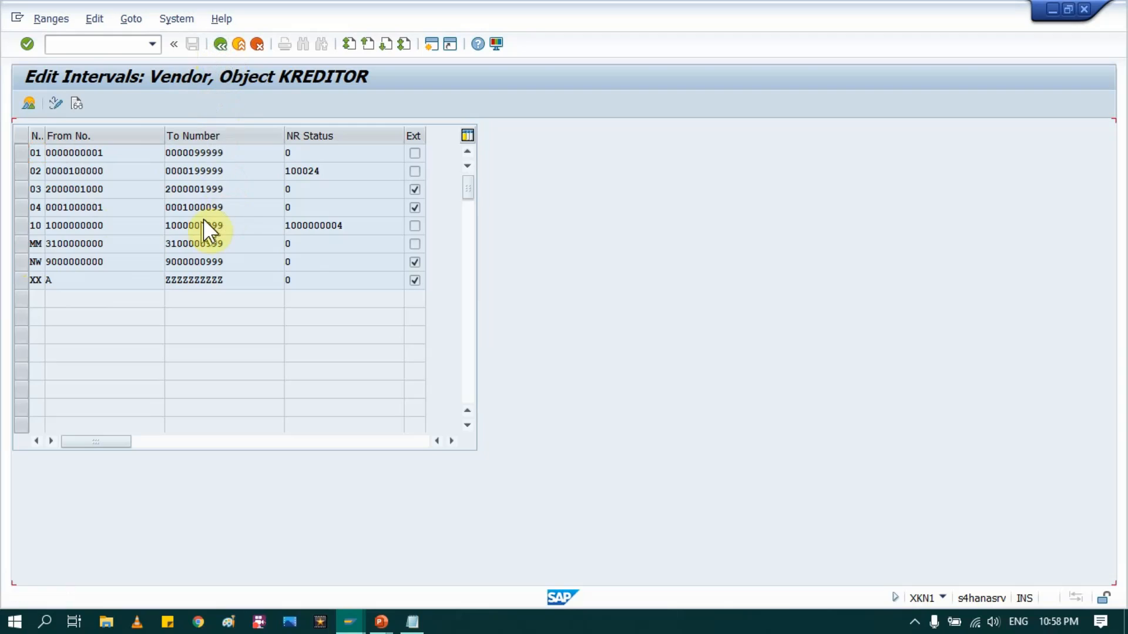
left_click(174, 172)
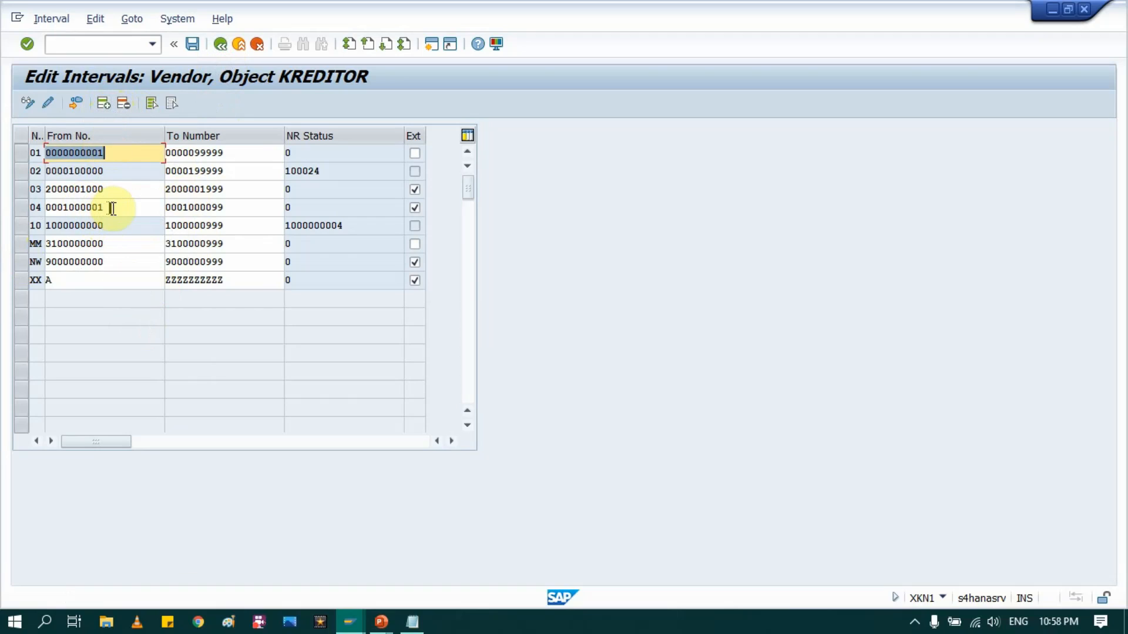
Step: Insert a new interval and draft the VN starting number from copied interval values
left_click_drag(112, 207, 46, 207)
key("ctrl+c")
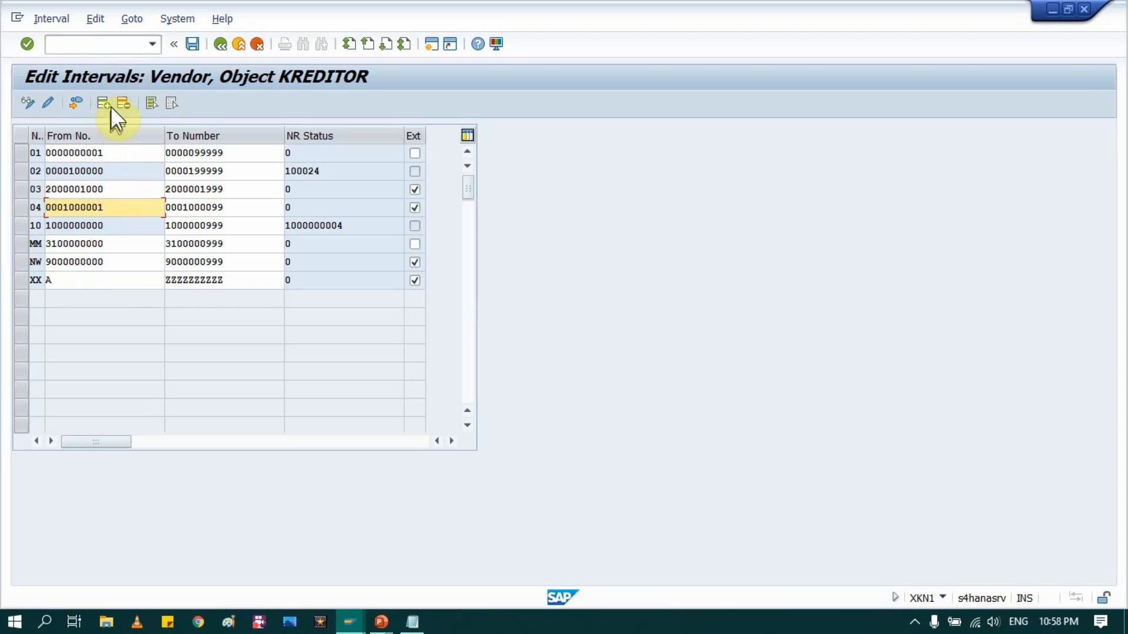
left_click(104, 105)
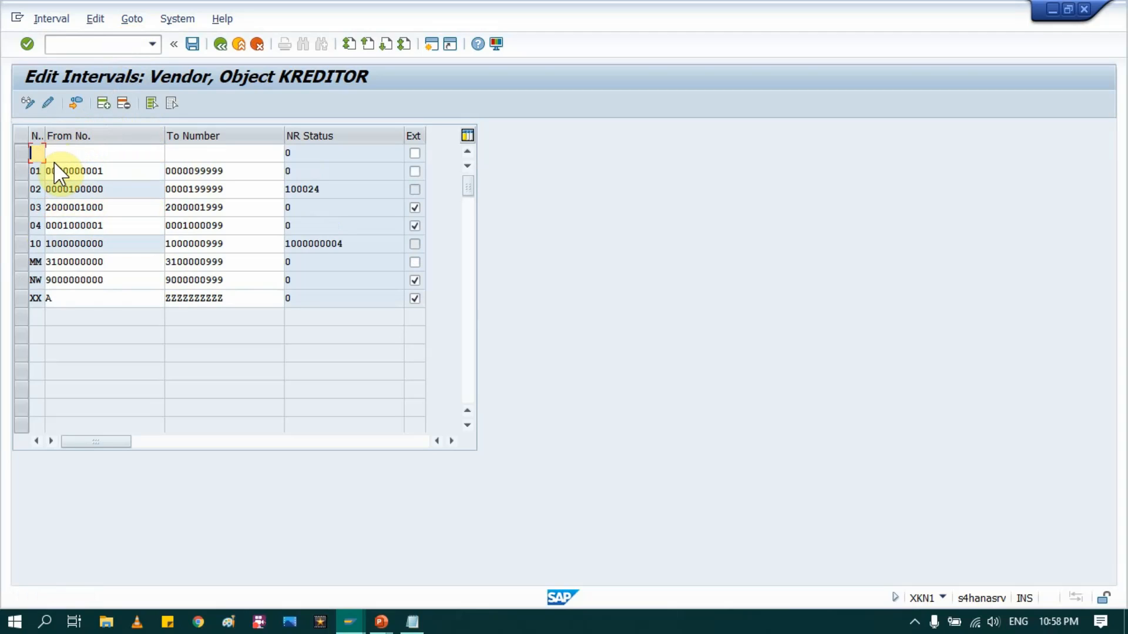
key("Tab")
key("ctrl+v")
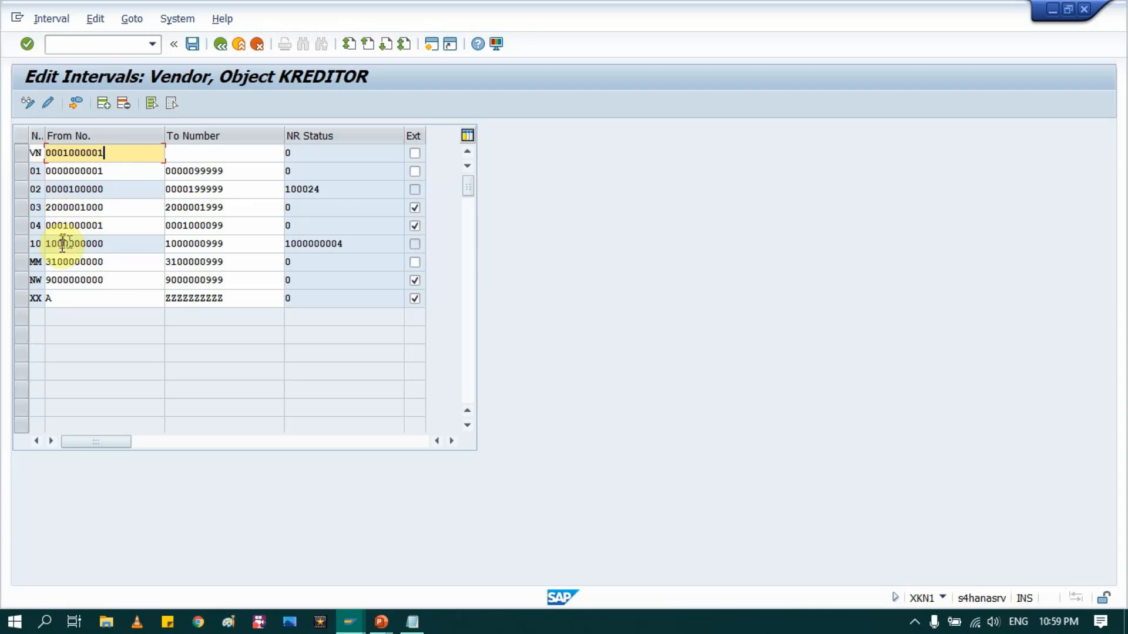
double_click(231, 227)
key("ctrl+c")
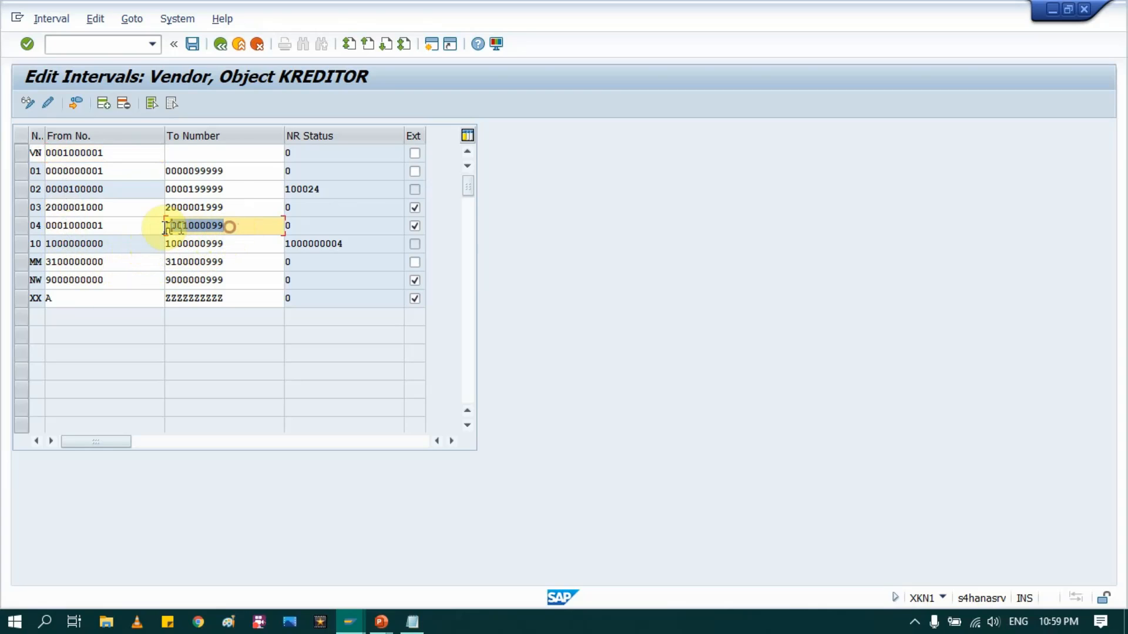
left_click(113, 155)
double_click(114, 156)
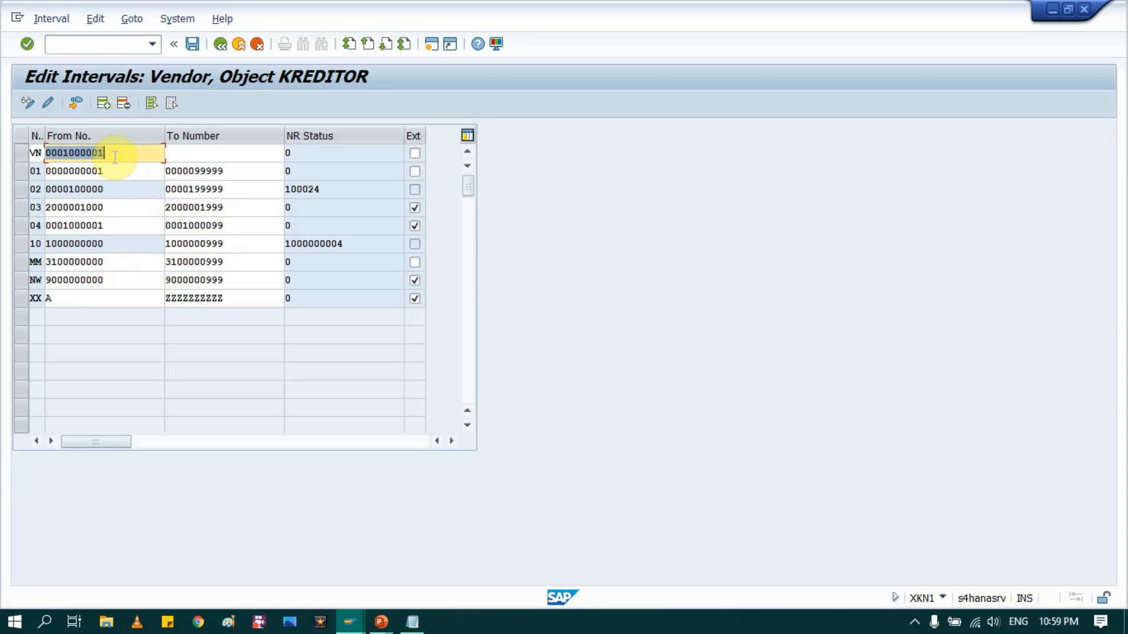
key("ctrl+v")
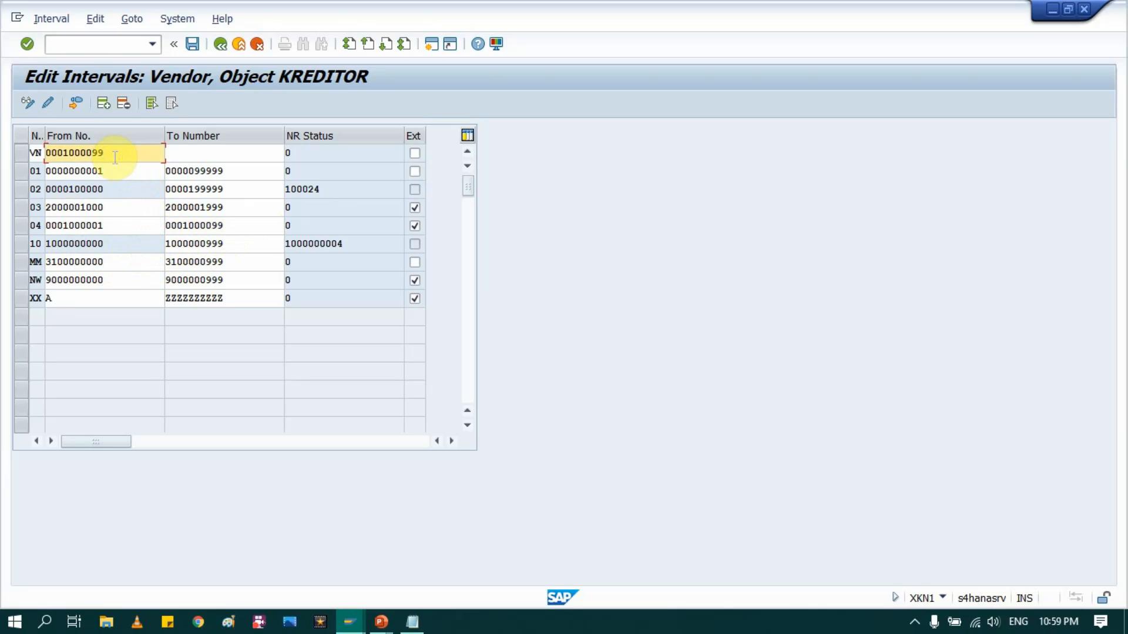
key("Left")
key("BackSpace")
type("900")
key("Tab")
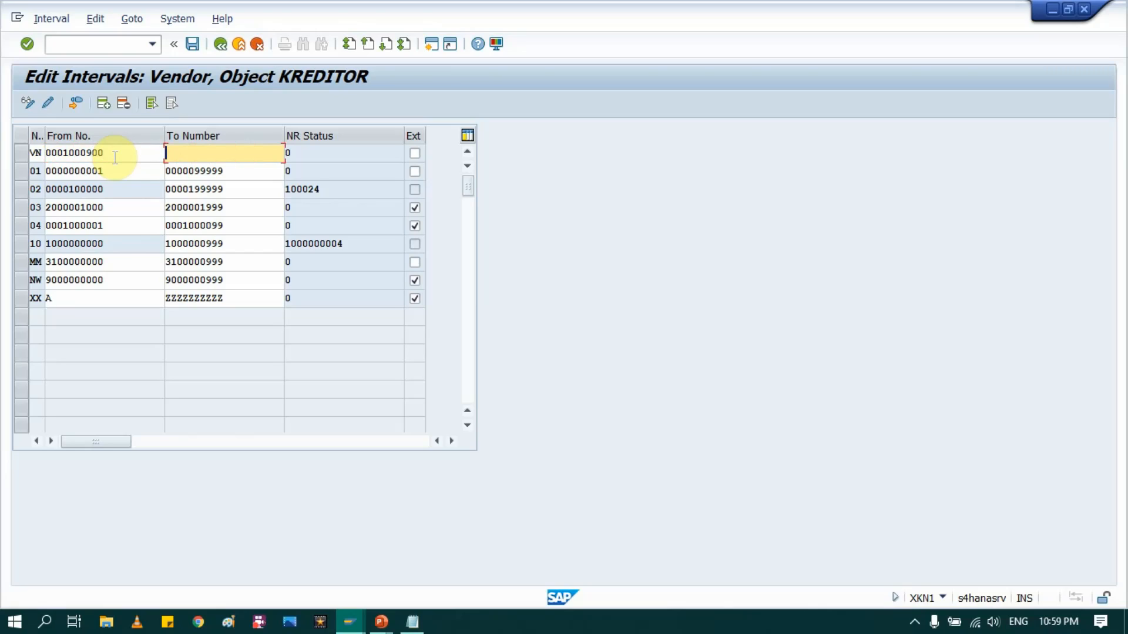
left_click(115, 157)
double_click(115, 157)
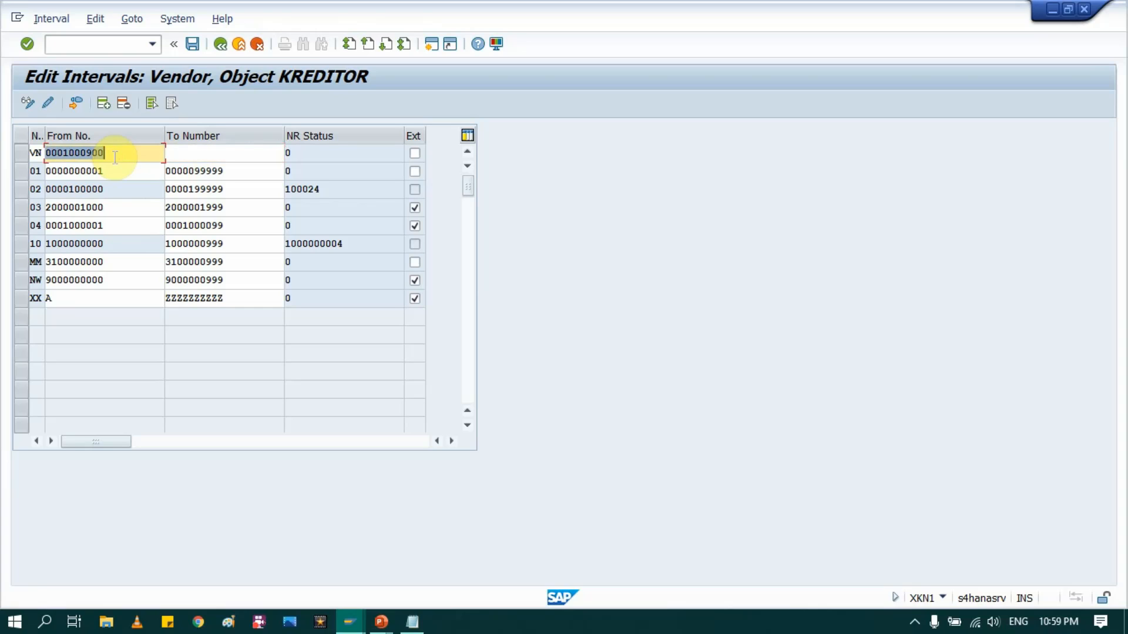
key("BackSpace")
key("Down")
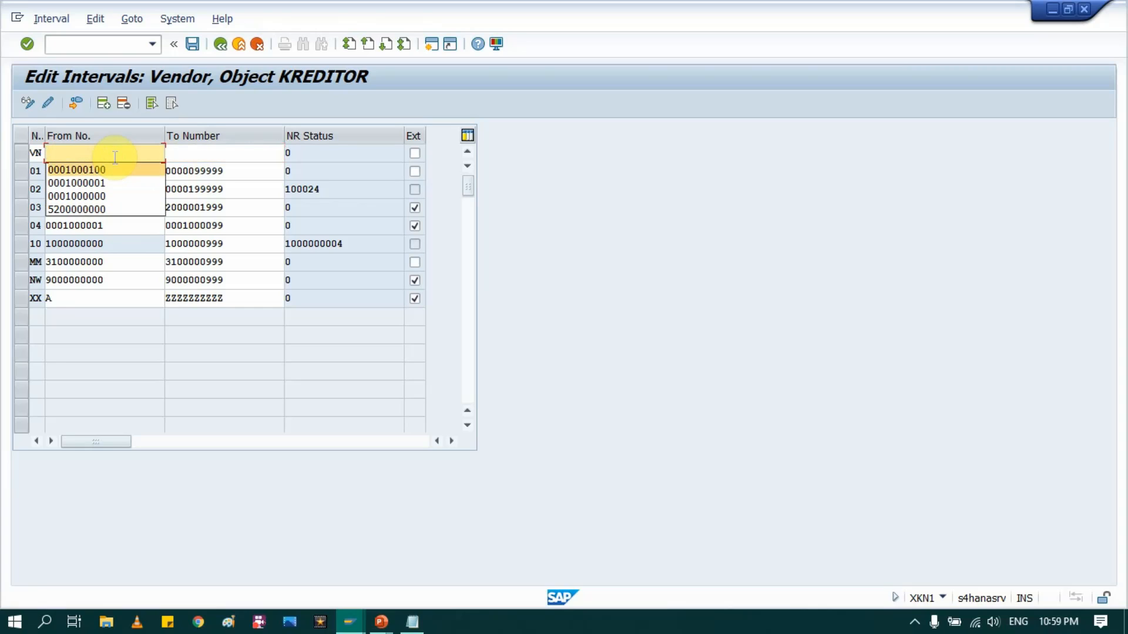
key("Return")
key("Tab")
key("Down")
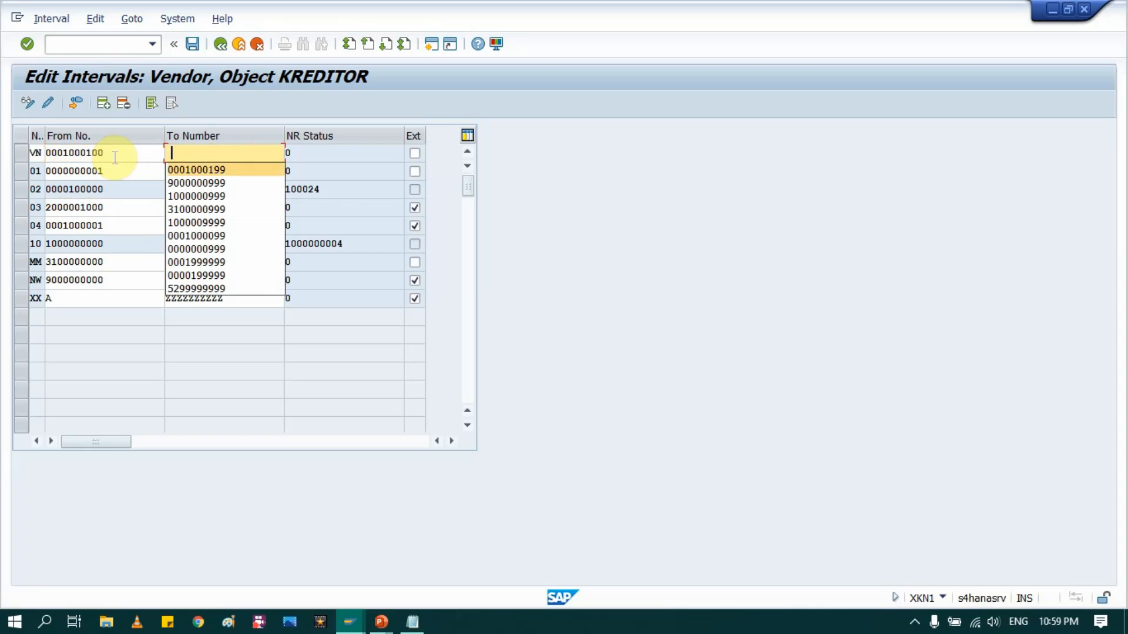
key("Return")
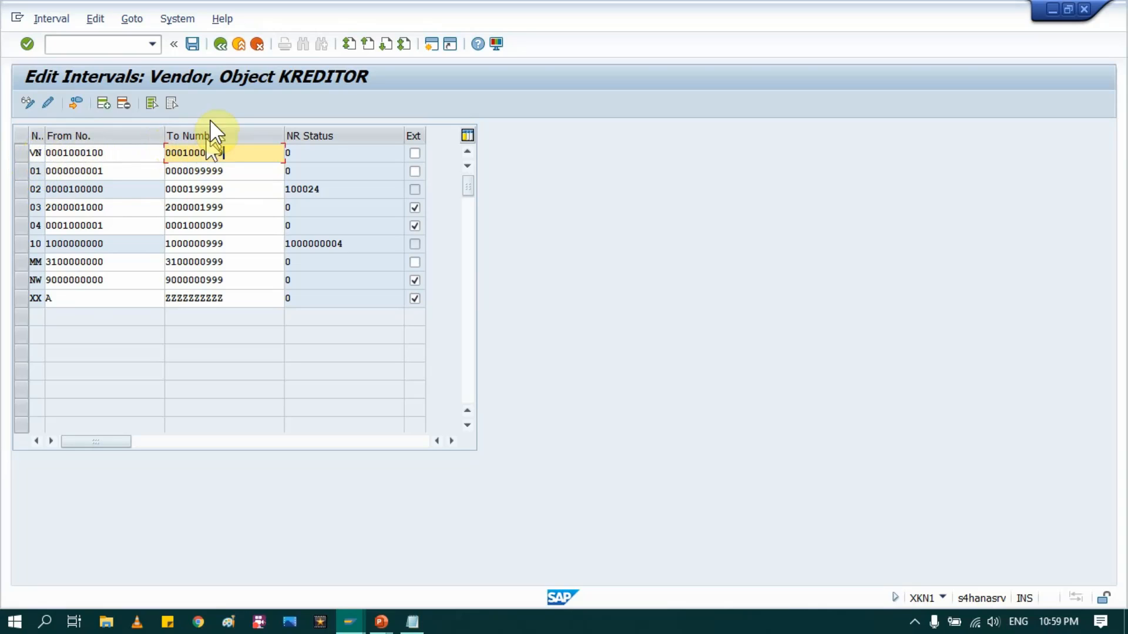
left_click(210, 69)
key("Return")
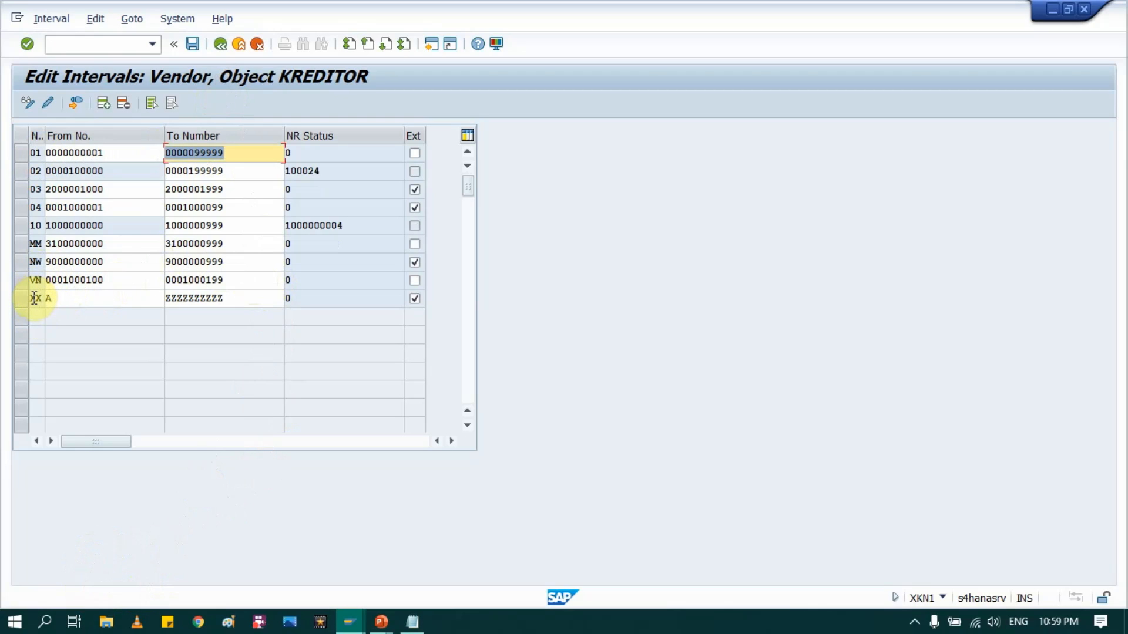
Step: Mark the VN interval as external numbering and save the vendor number ranges
left_click(26, 279)
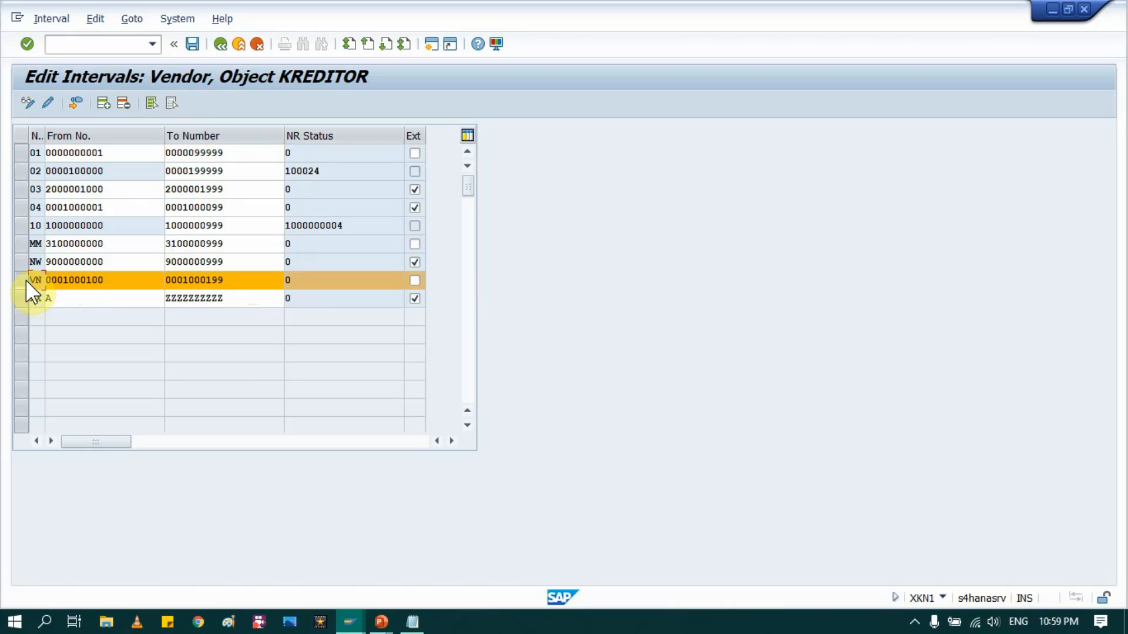
left_click(26, 280)
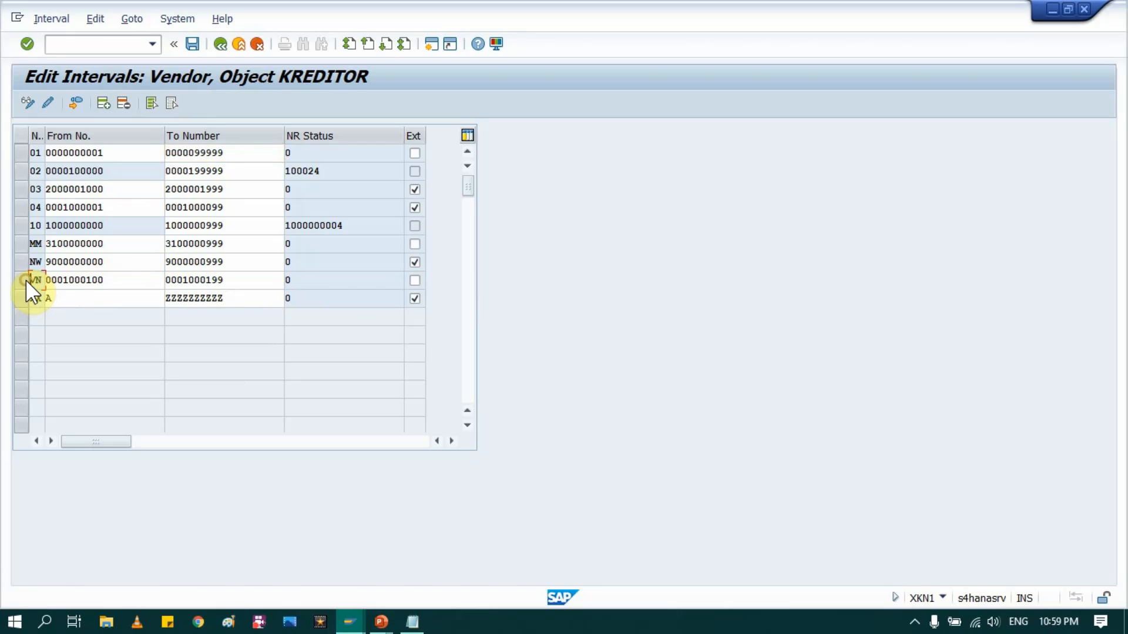
left_click(415, 280)
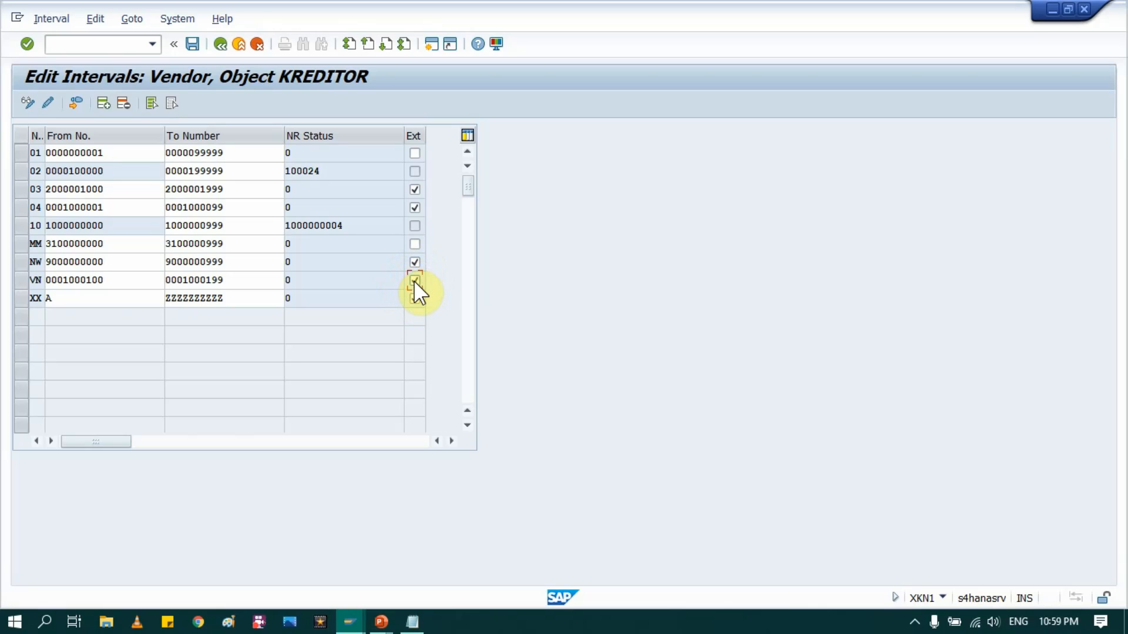
left_click(19, 280)
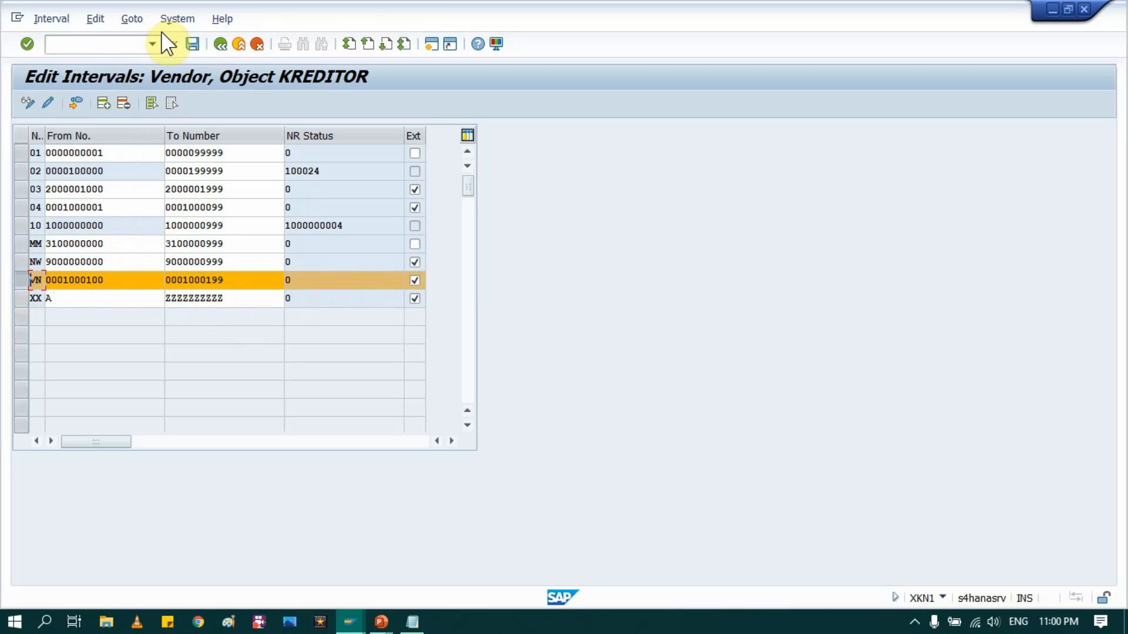
left_click(193, 44)
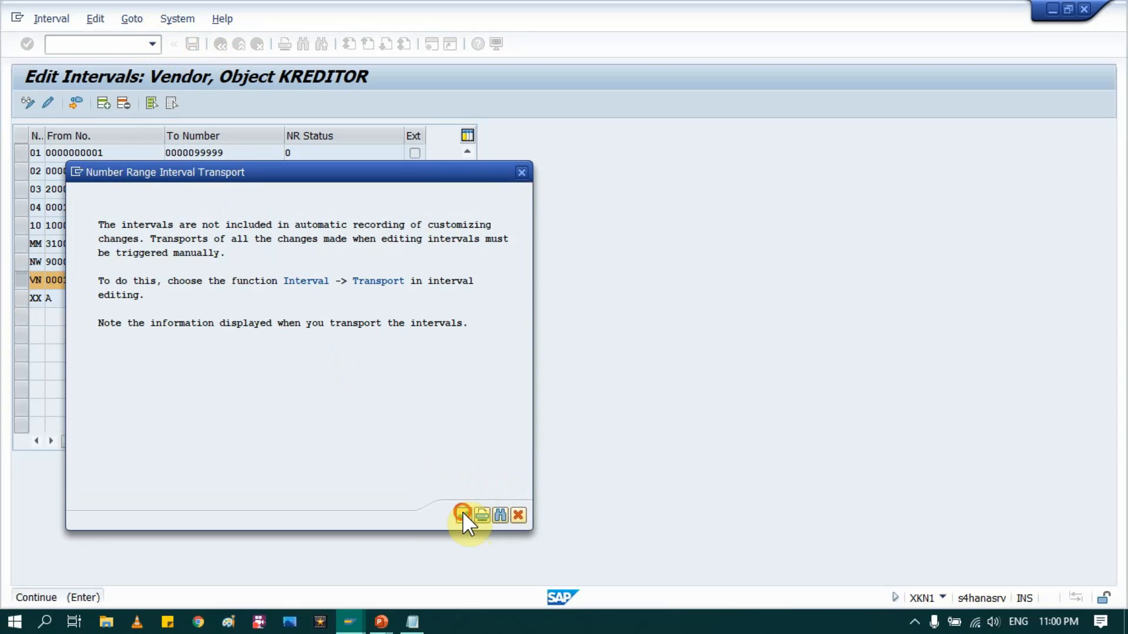
left_click(463, 516)
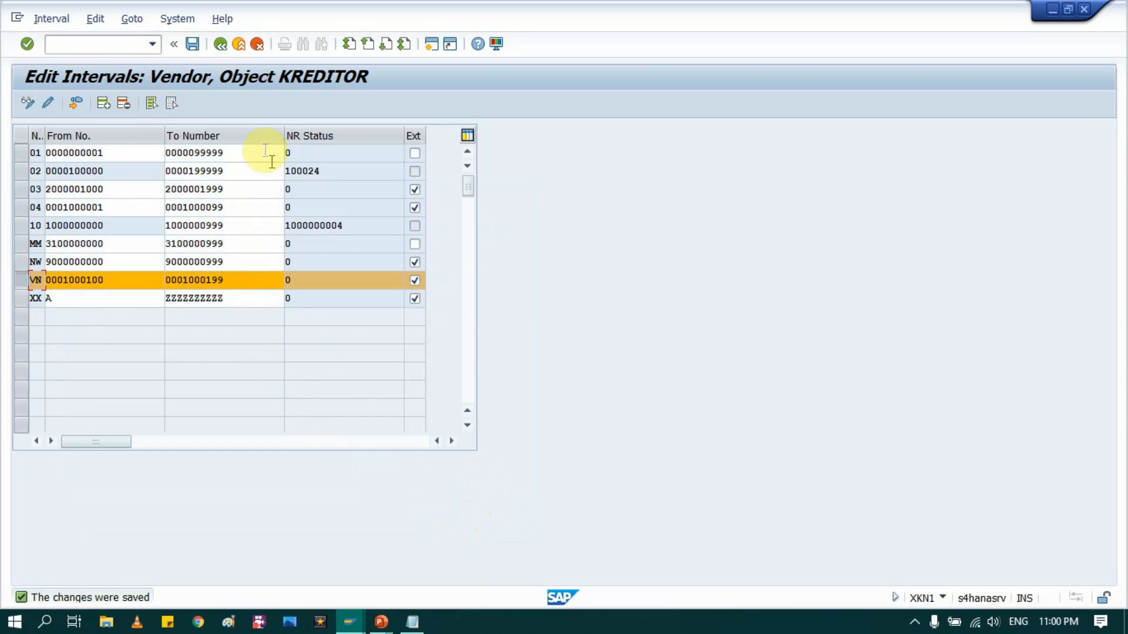
Step: Go back twice to the implementation guide tree and switch to the slide show
left_click(219, 49)
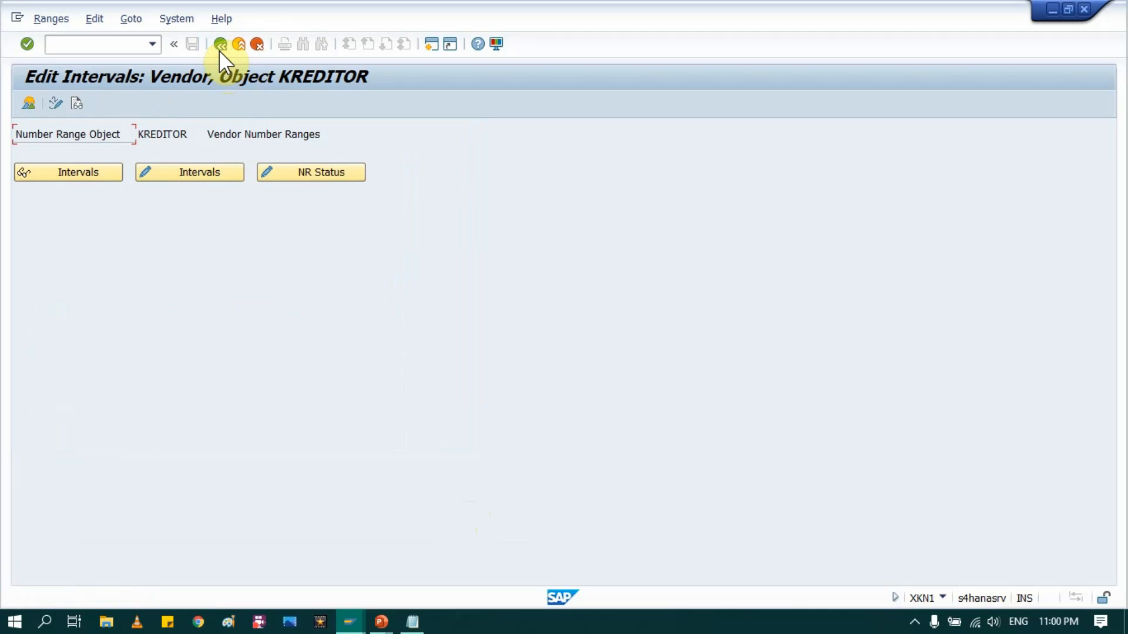
left_click(220, 45)
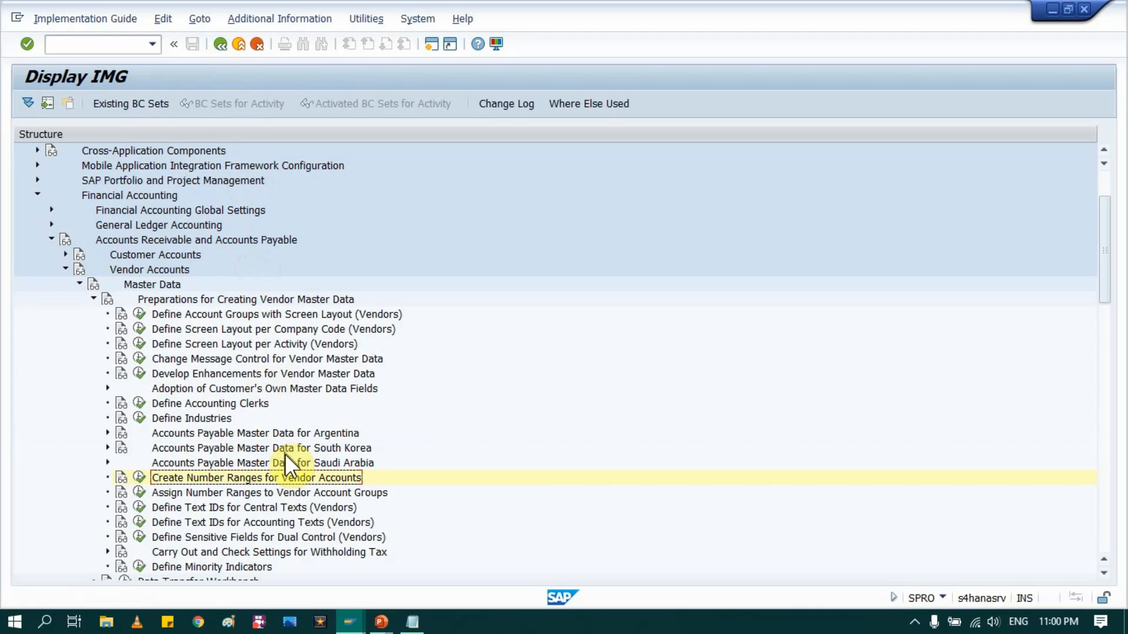
key("alt+Tab")
key("Tab")
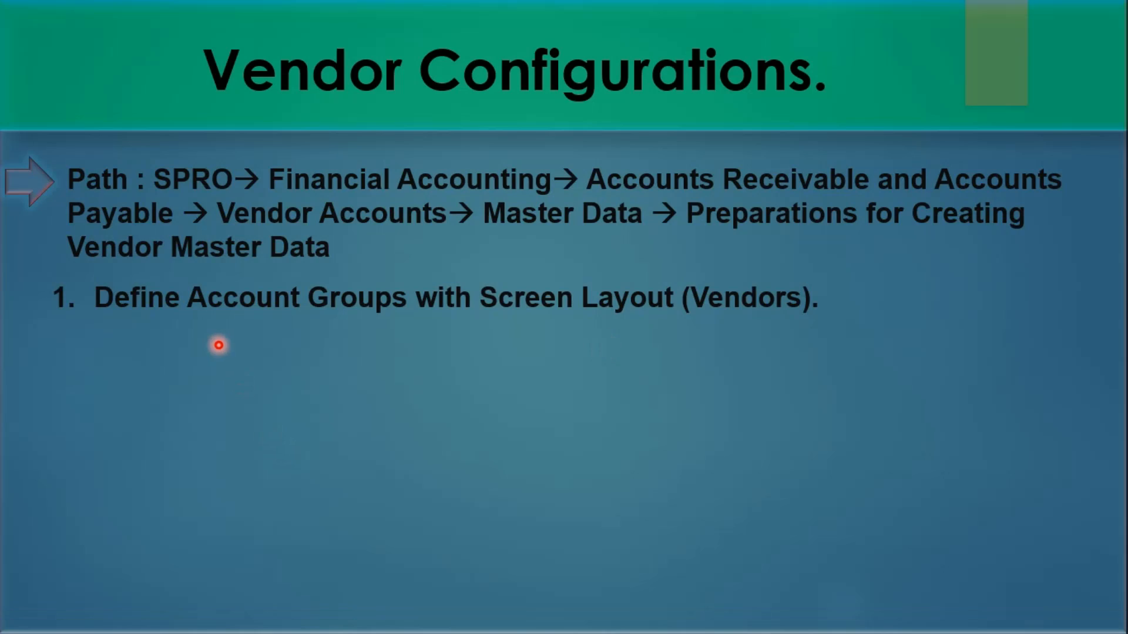
Step: Reveal bullets 2 and 3, creating and assigning vendor number ranges, then return to SAP
key("Right")
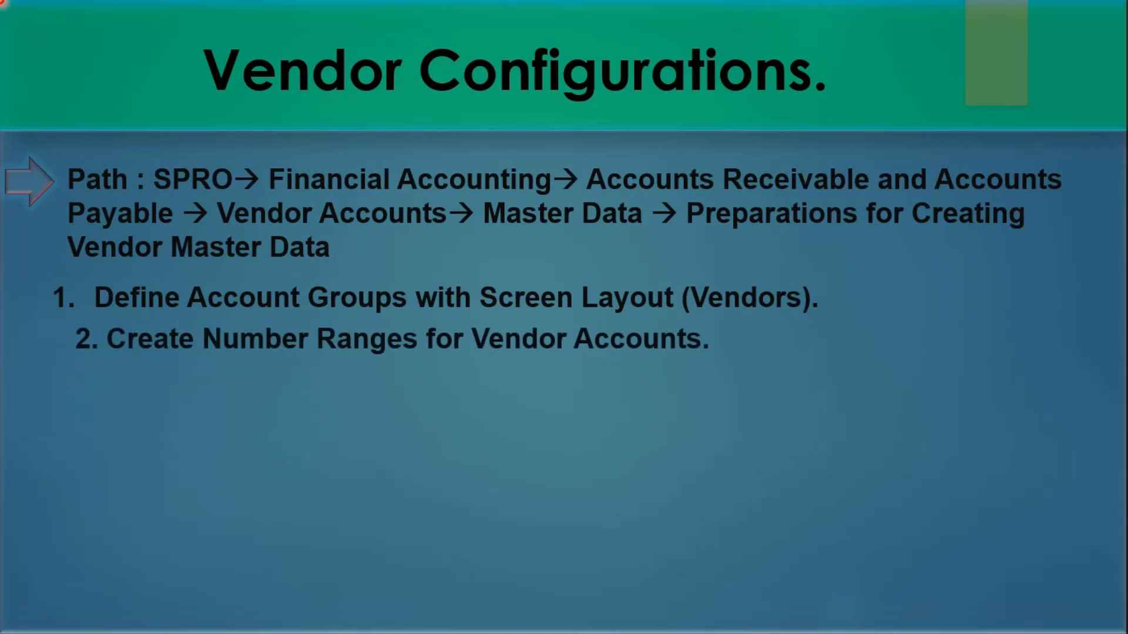
key("Right")
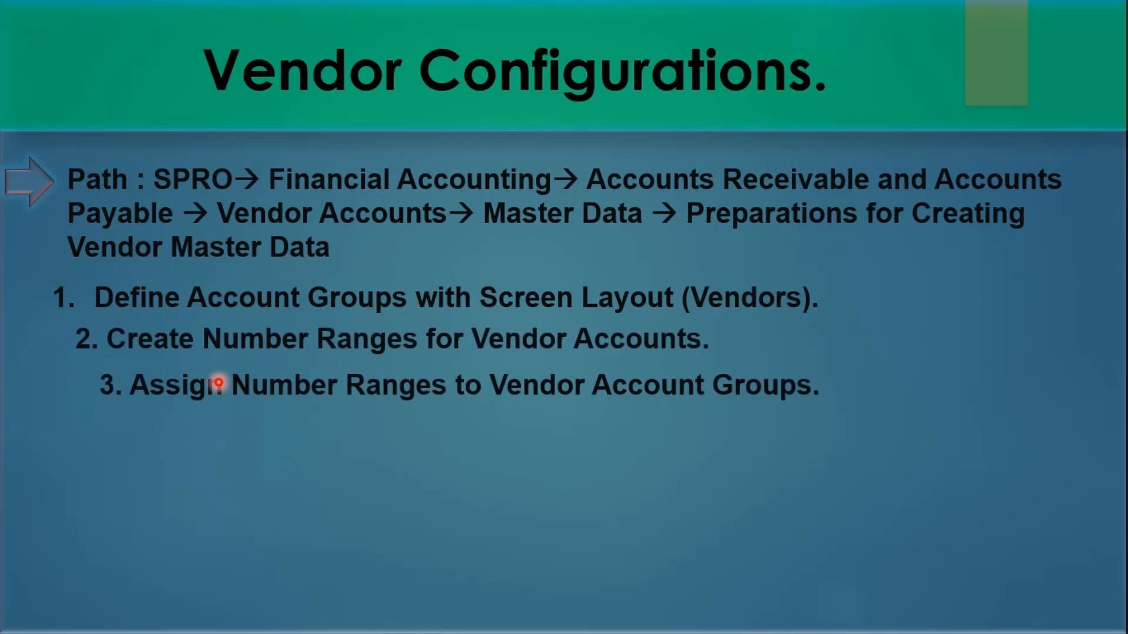
key("alt+Tab")
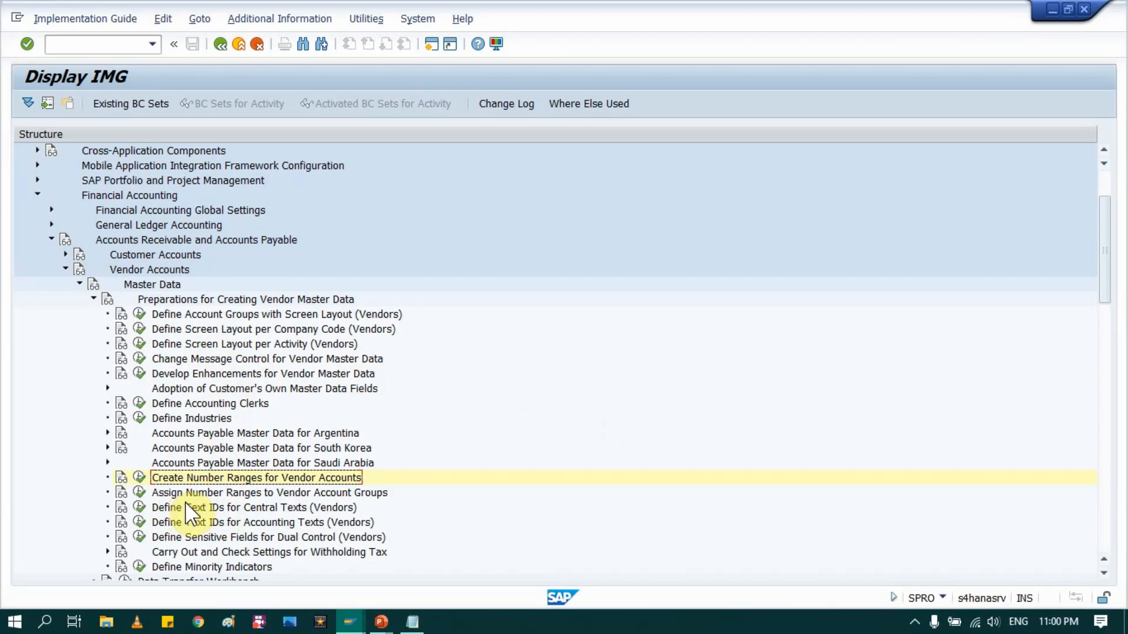
Step: Give vendor account group VNDR MM Vendor number range VN and save it to the customizing request
left_click(192, 497)
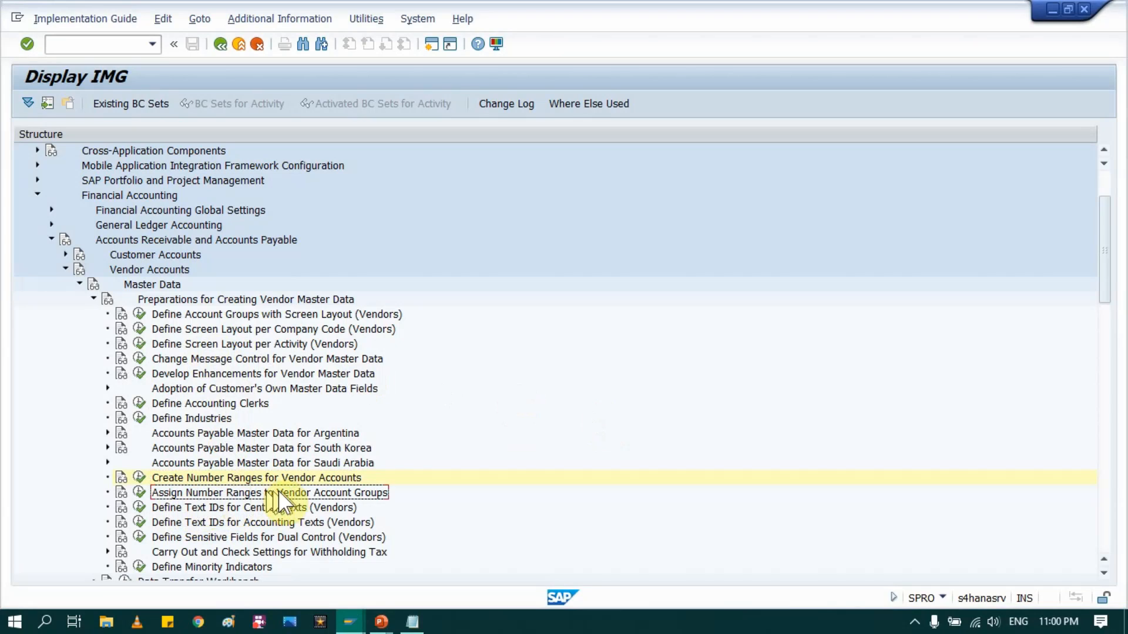
left_click(140, 495)
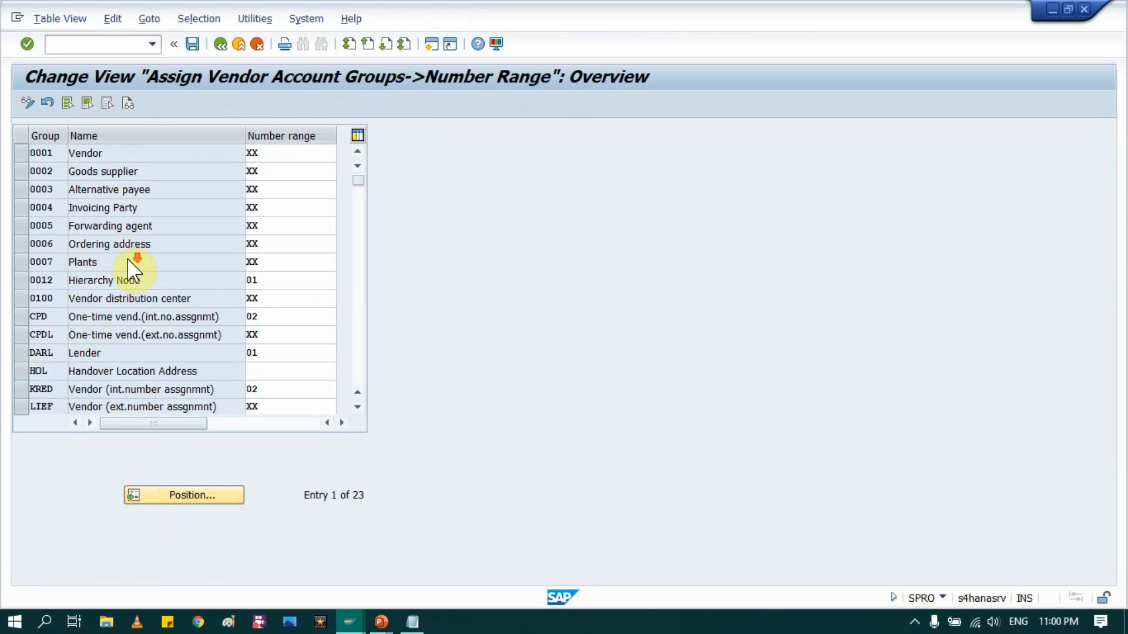
scroll(127, 258, "down", 1)
scroll(127, 258, "down", 1)
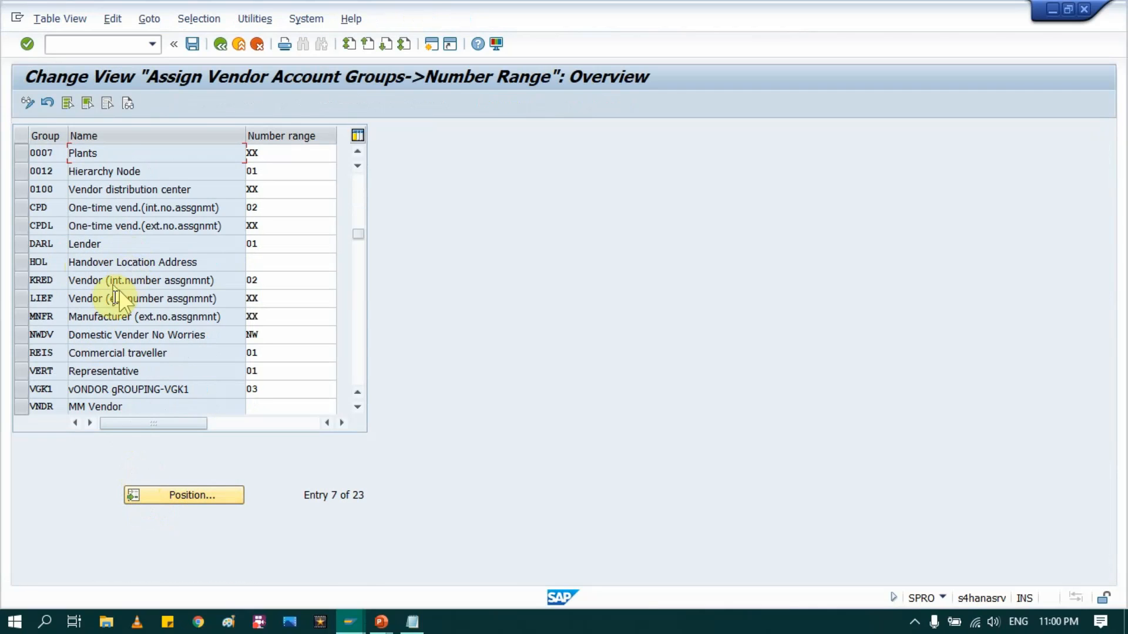
left_click(21, 408)
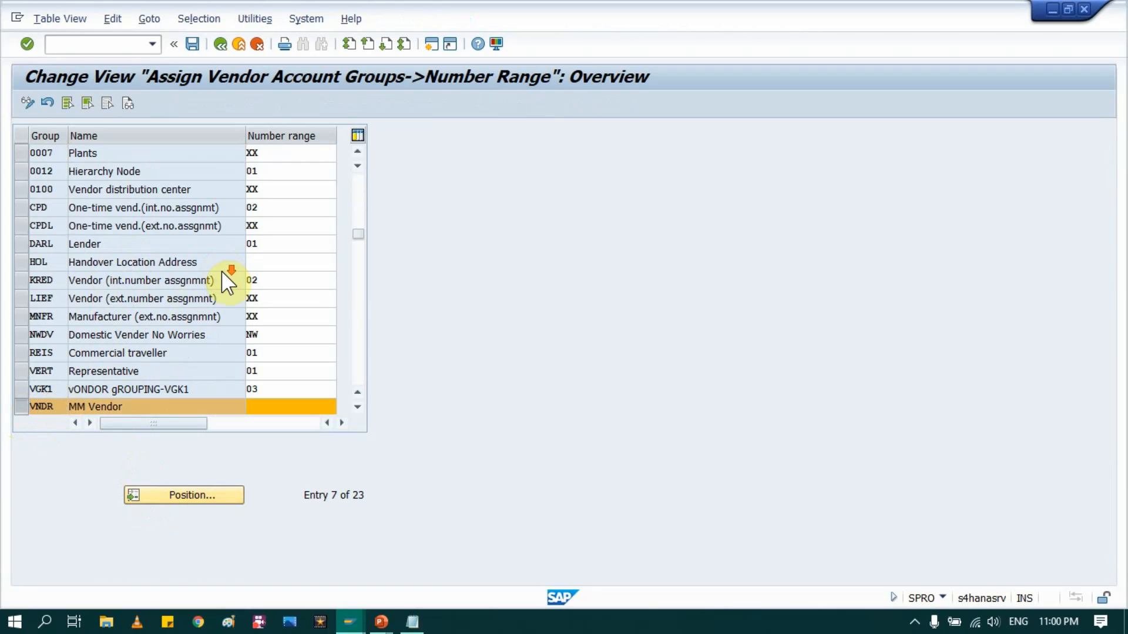
scroll(281, 392, "down", 1)
left_click(259, 354)
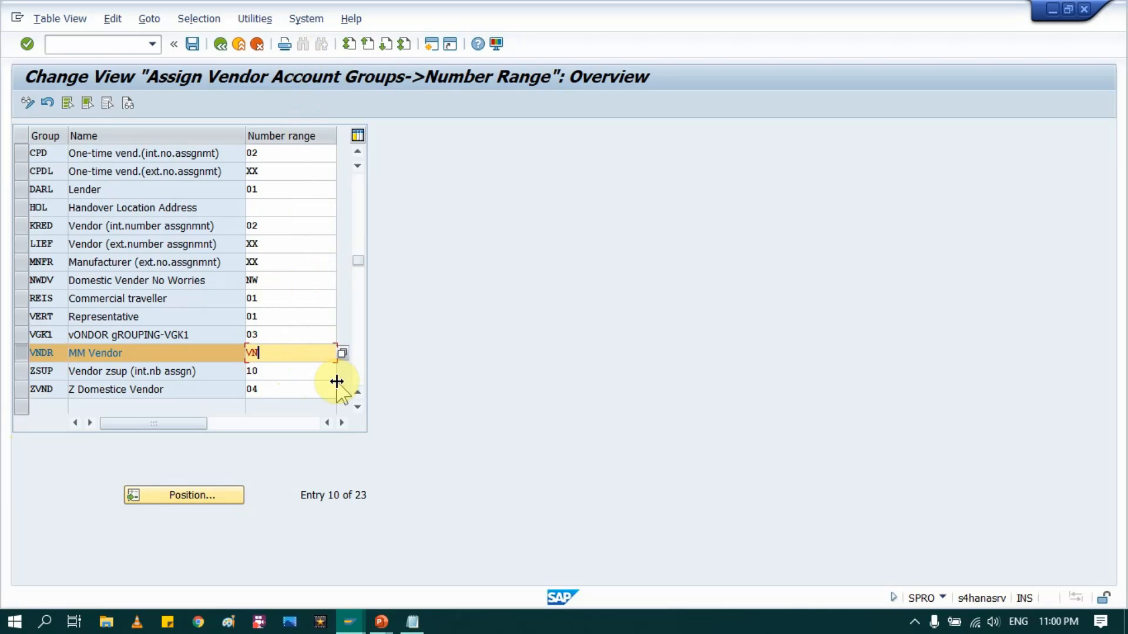
key("Return")
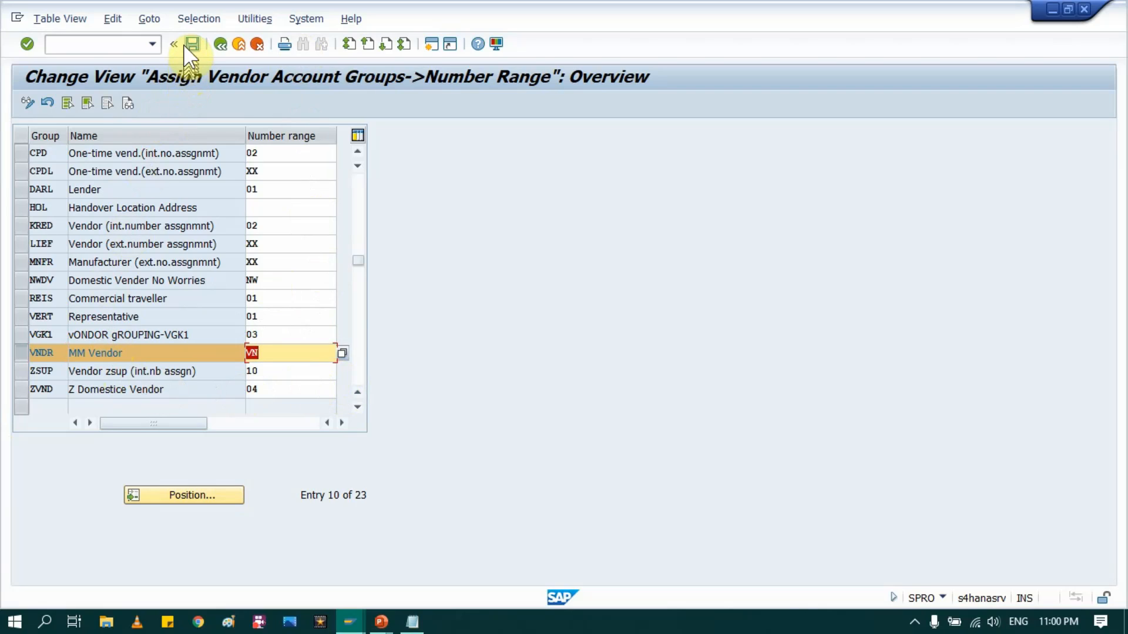
left_click(191, 46)
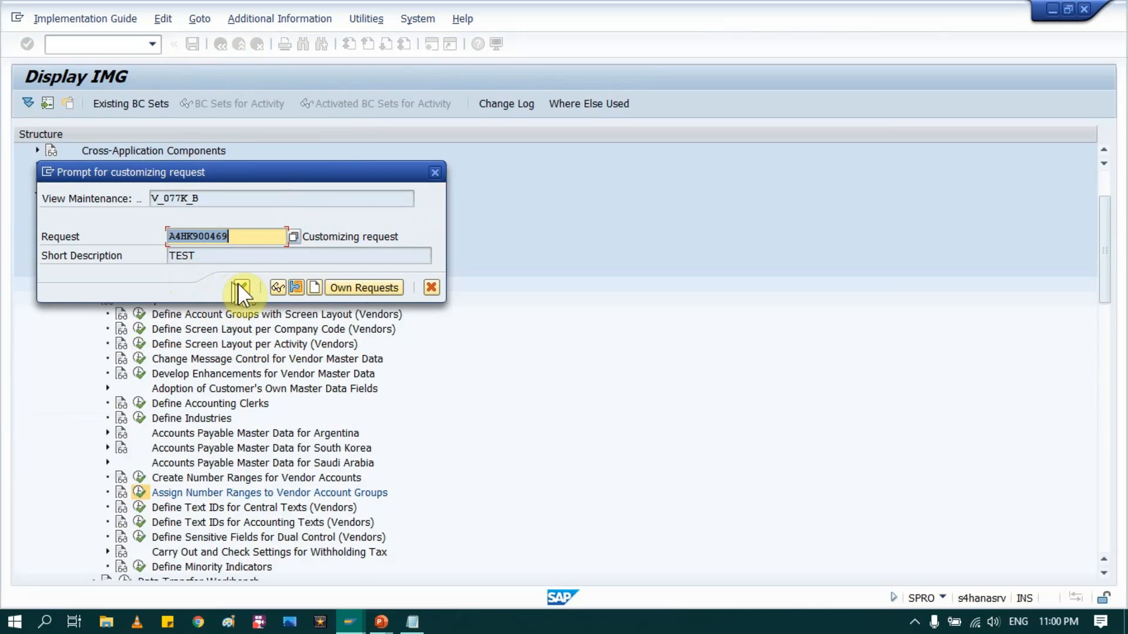
left_click(240, 287)
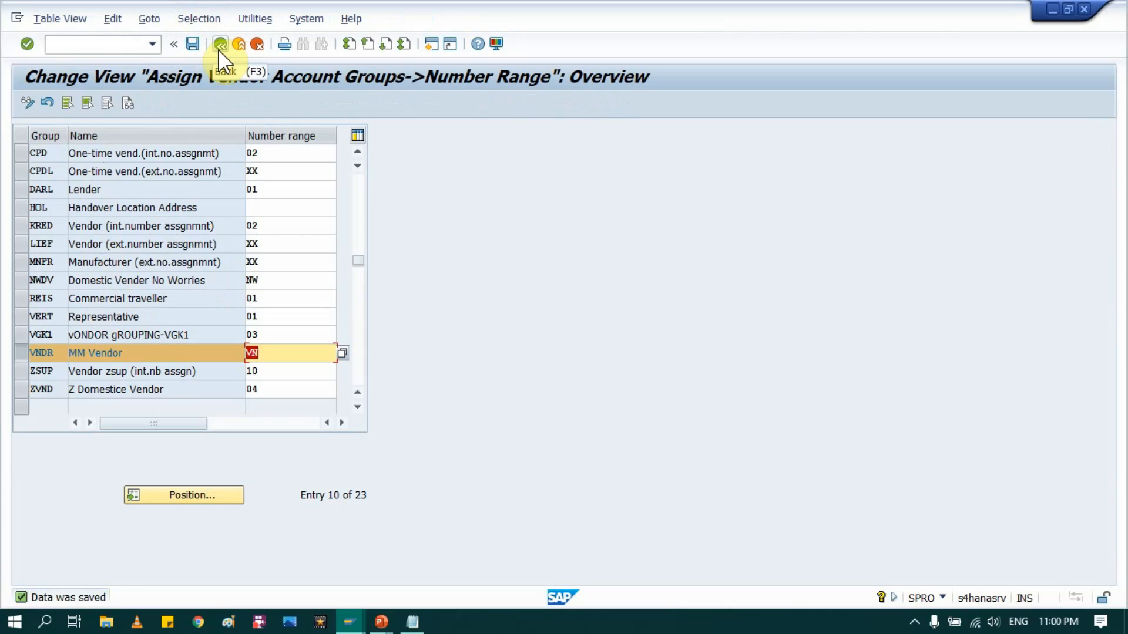
key("alt+Tab")
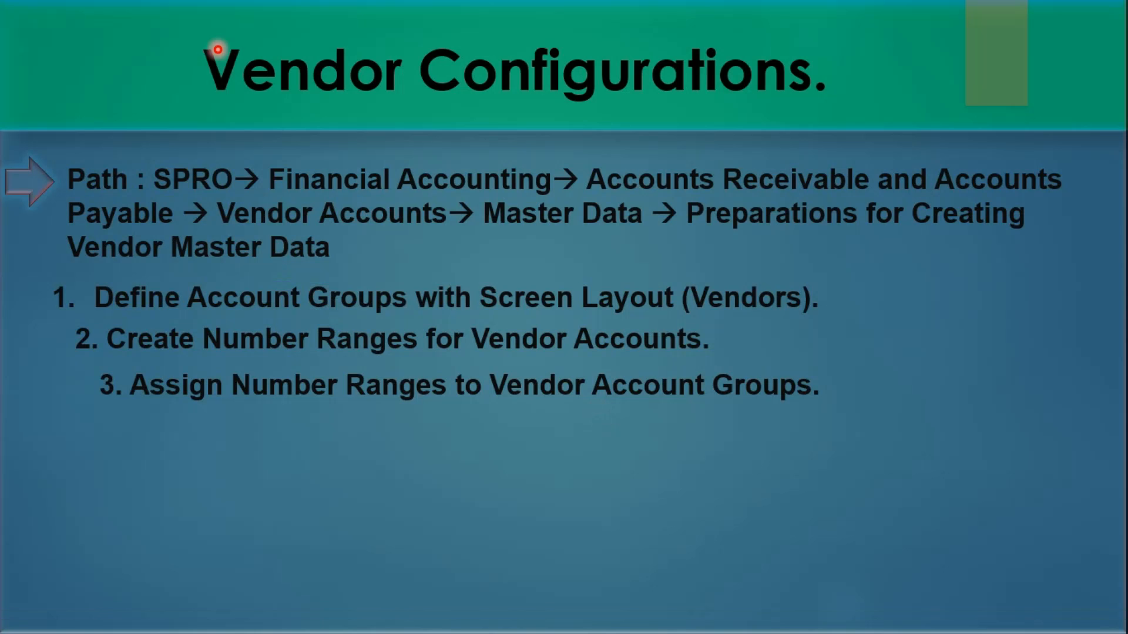
Step: Advance to the BP and Vendor Mapping slide and reveal its Define Group path bullet
key("Right")
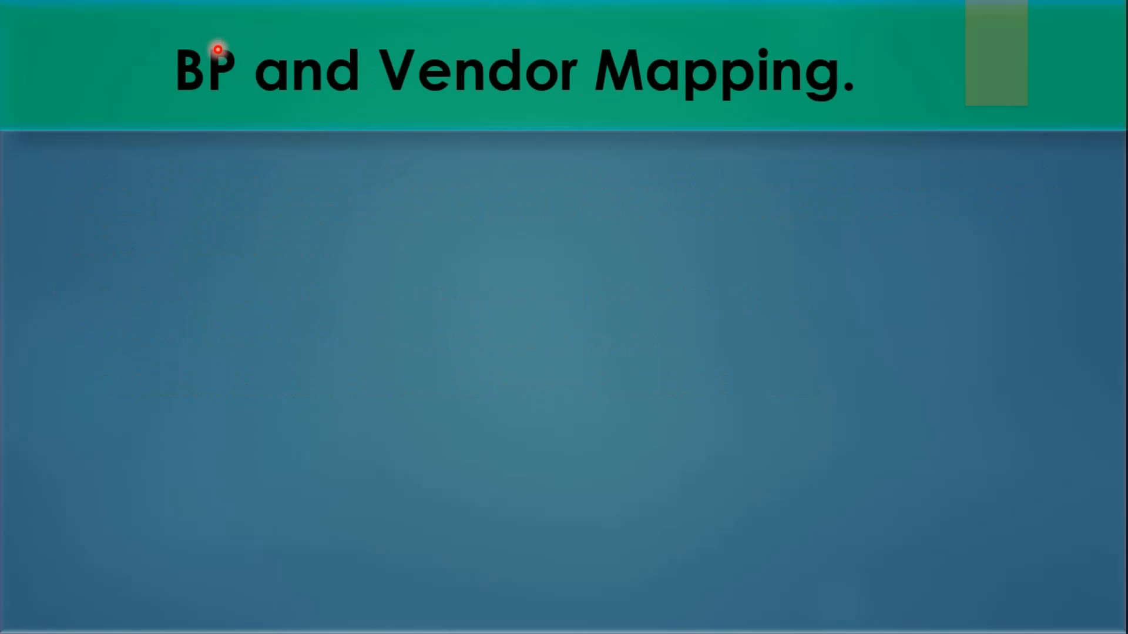
key("Right")
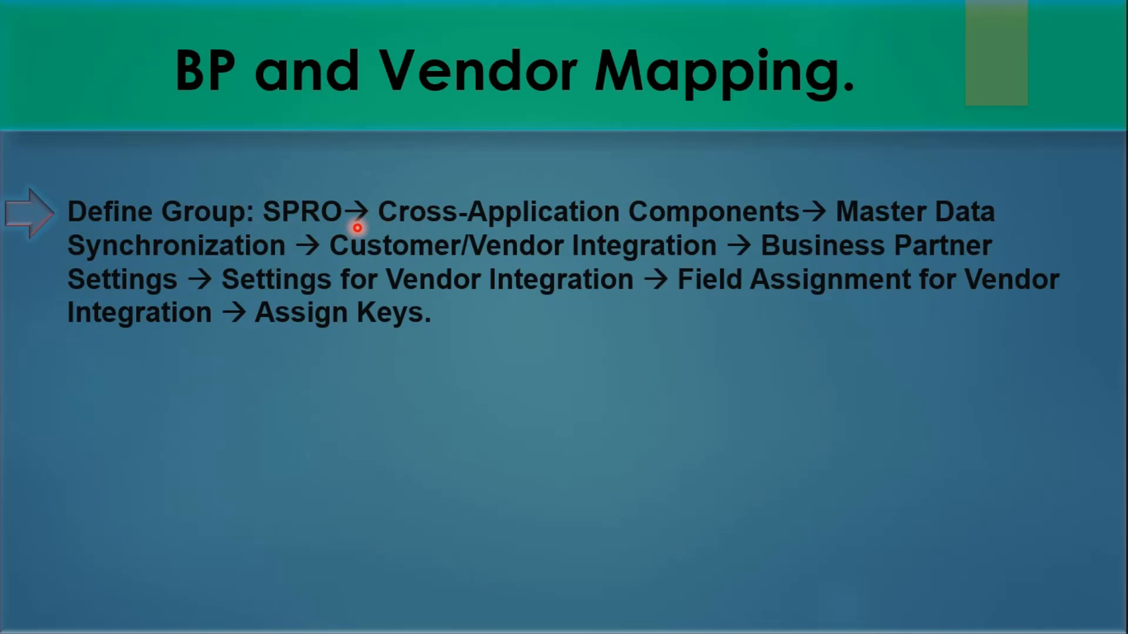
key("alt+Tab")
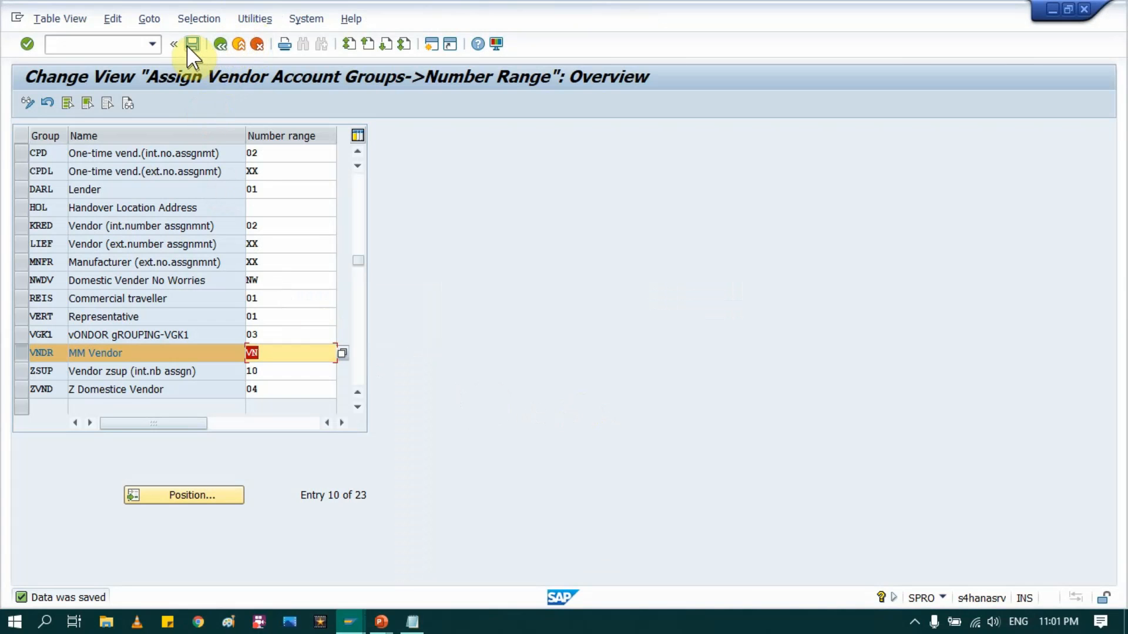
Step: Save the number range assignments and go back to the customizing guide tree
left_click(187, 46)
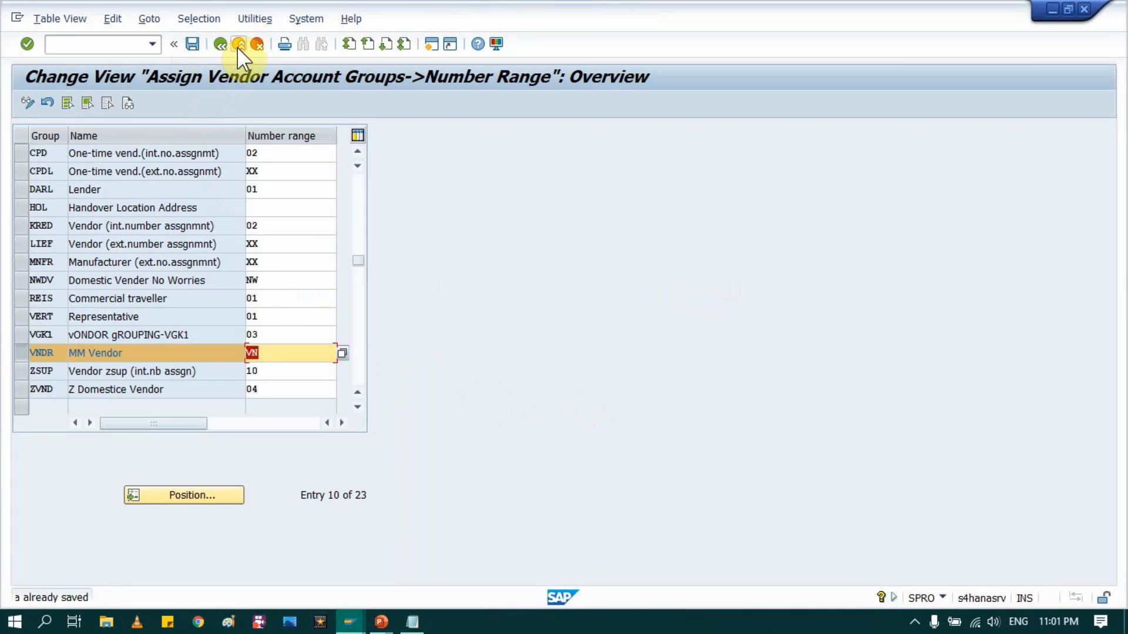
left_click(218, 45)
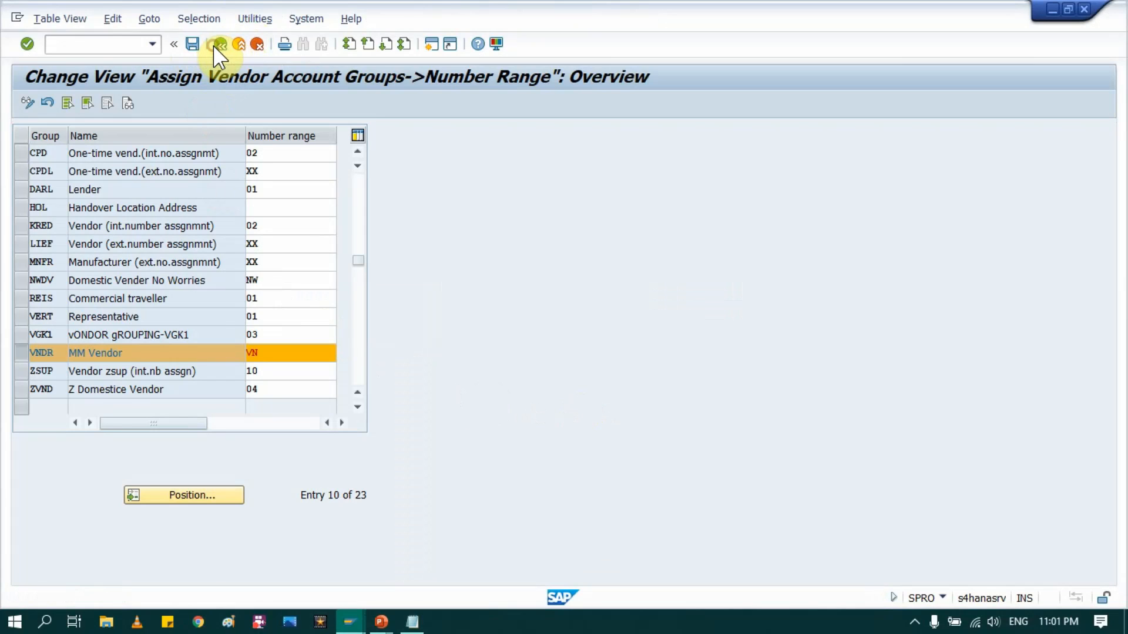
left_click(219, 44)
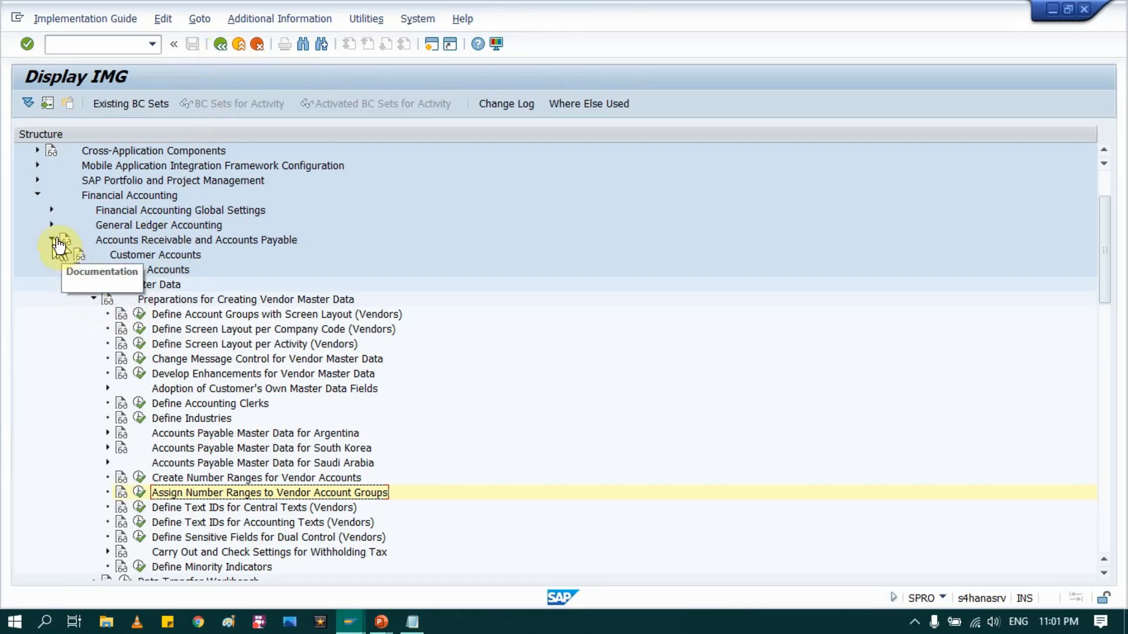
Step: Collapse Financial Accounting and expand Cross-Application Components down to Master Data Synchronization
left_click(37, 194)
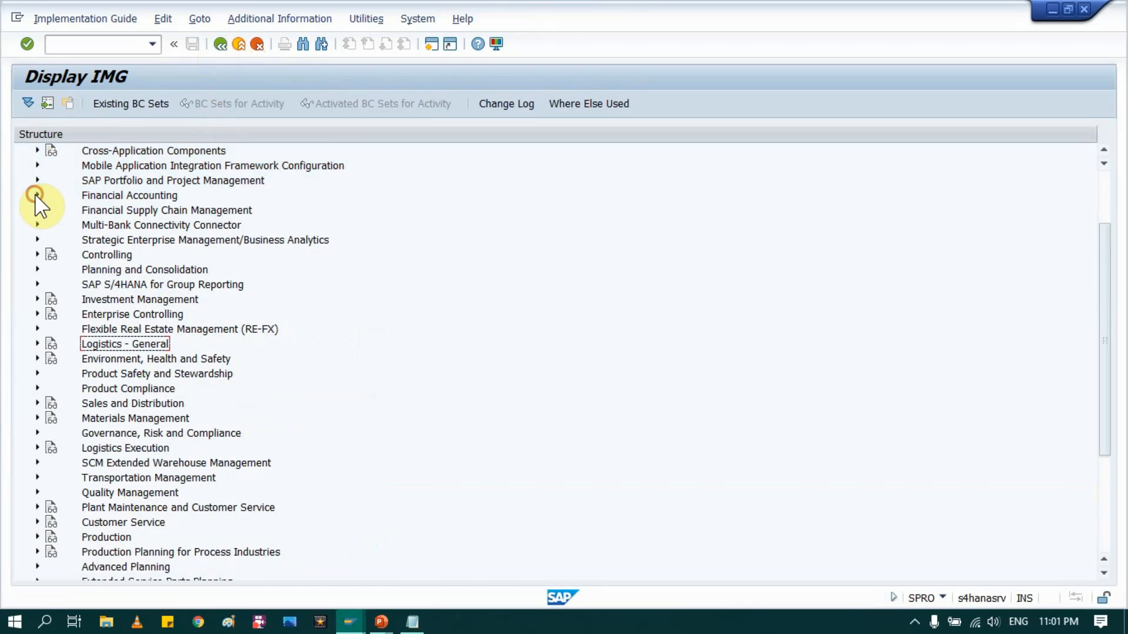
scroll(109, 288, "up", 2)
scroll(100, 249, "up", 1)
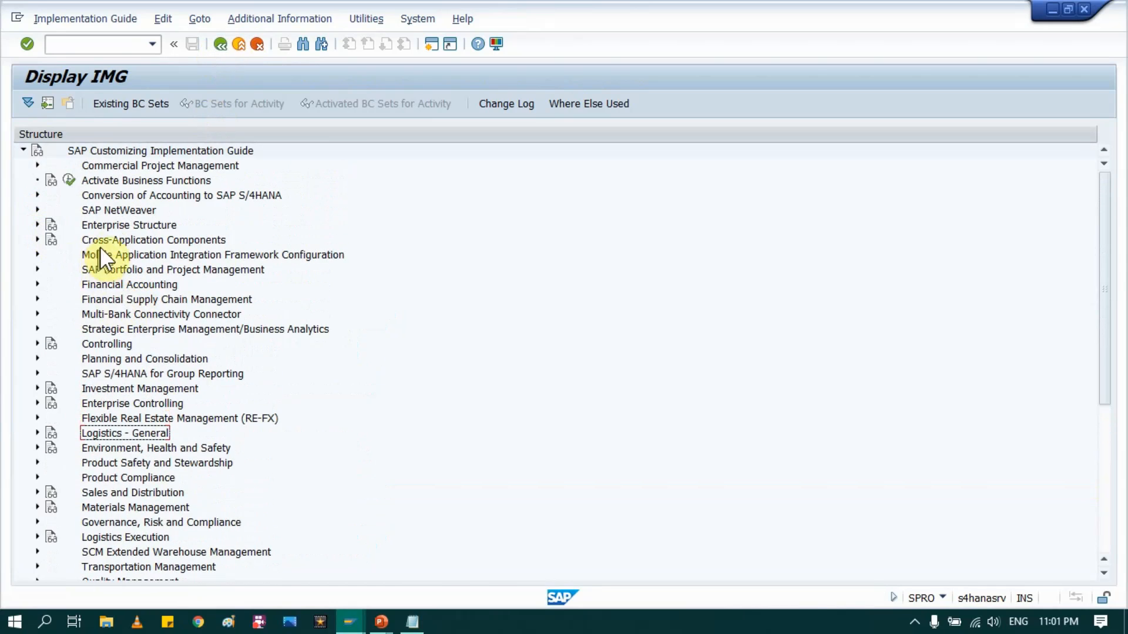
left_click(115, 242)
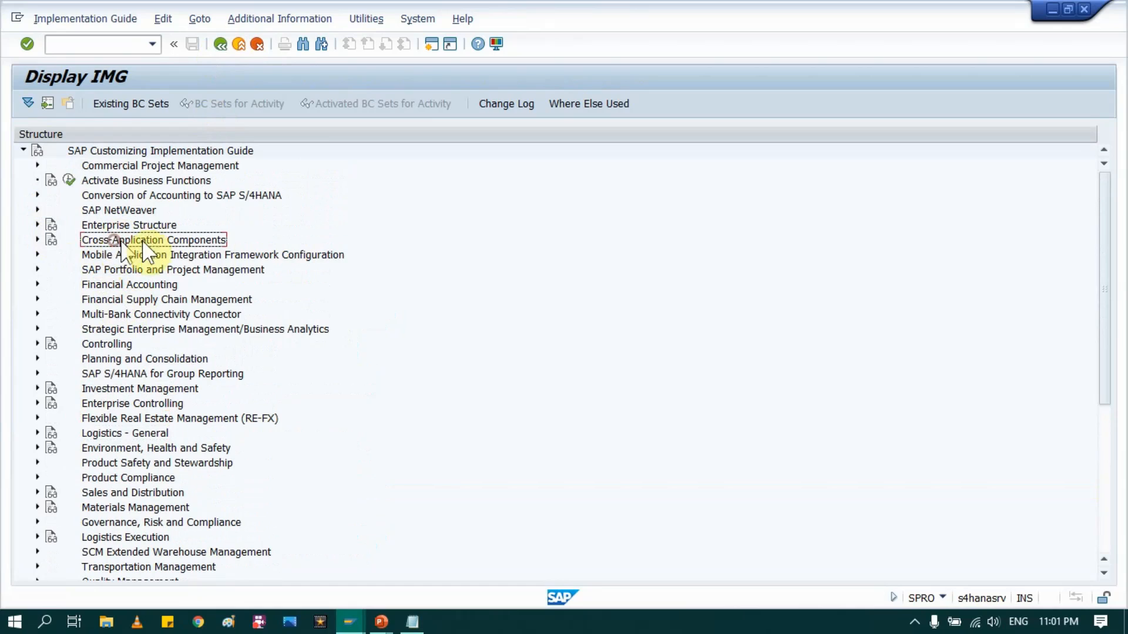
left_click(37, 239)
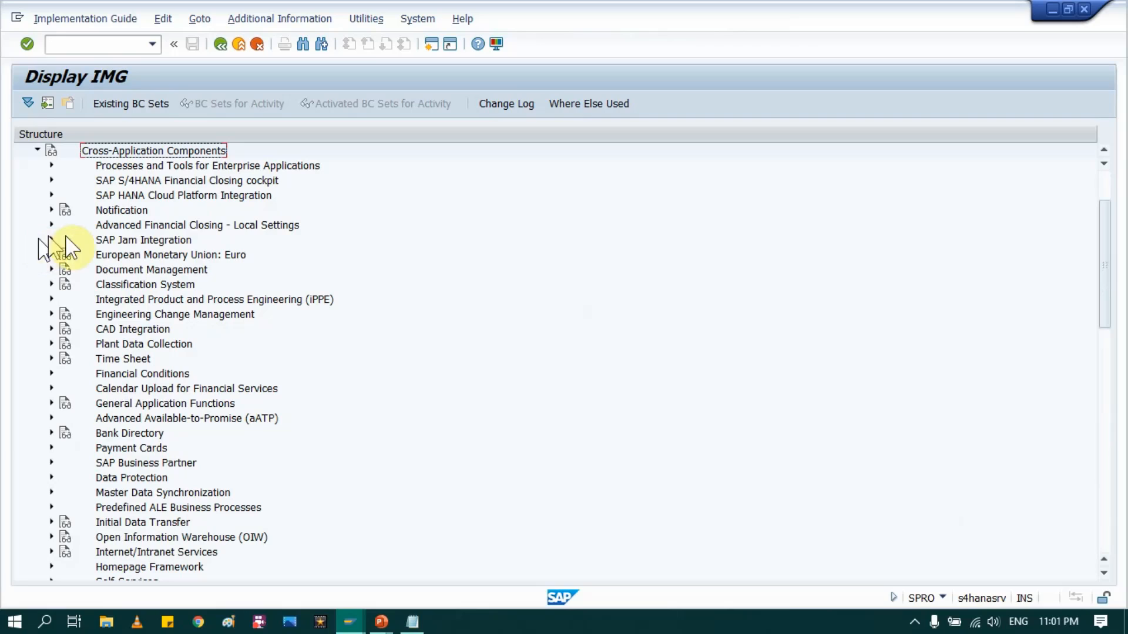
scroll(130, 440, "down", 2)
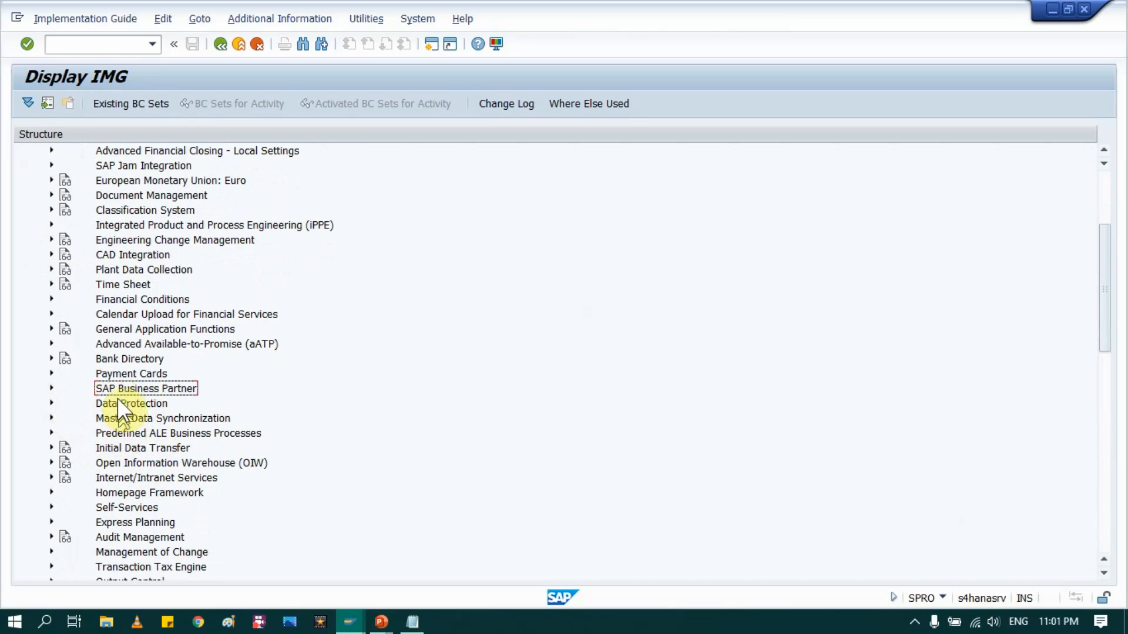
left_click(128, 417)
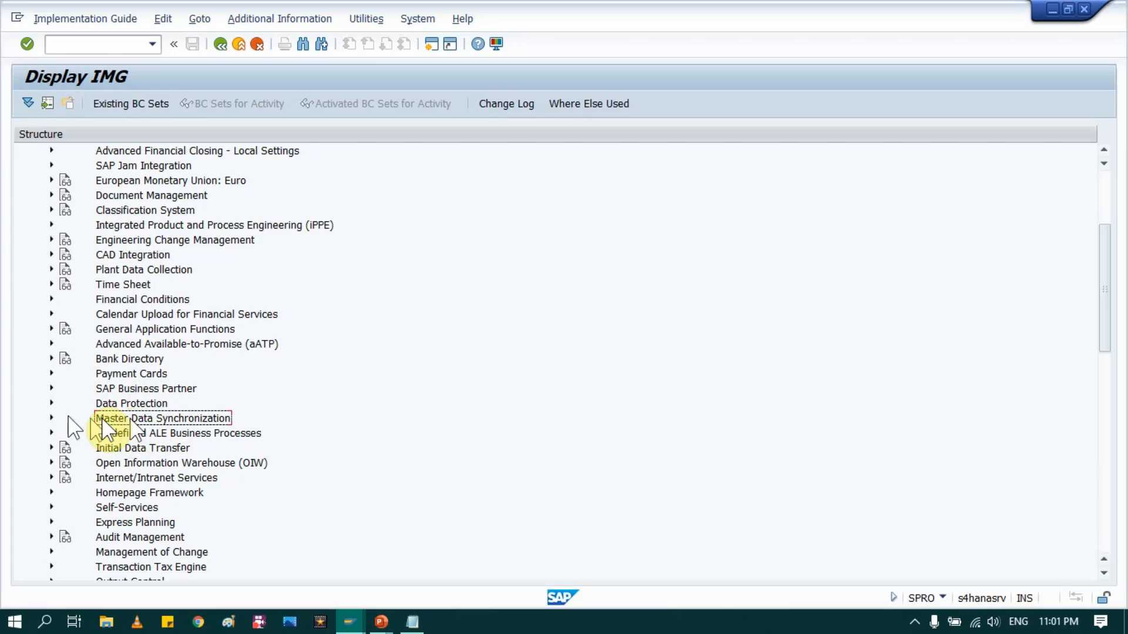
left_click(51, 418)
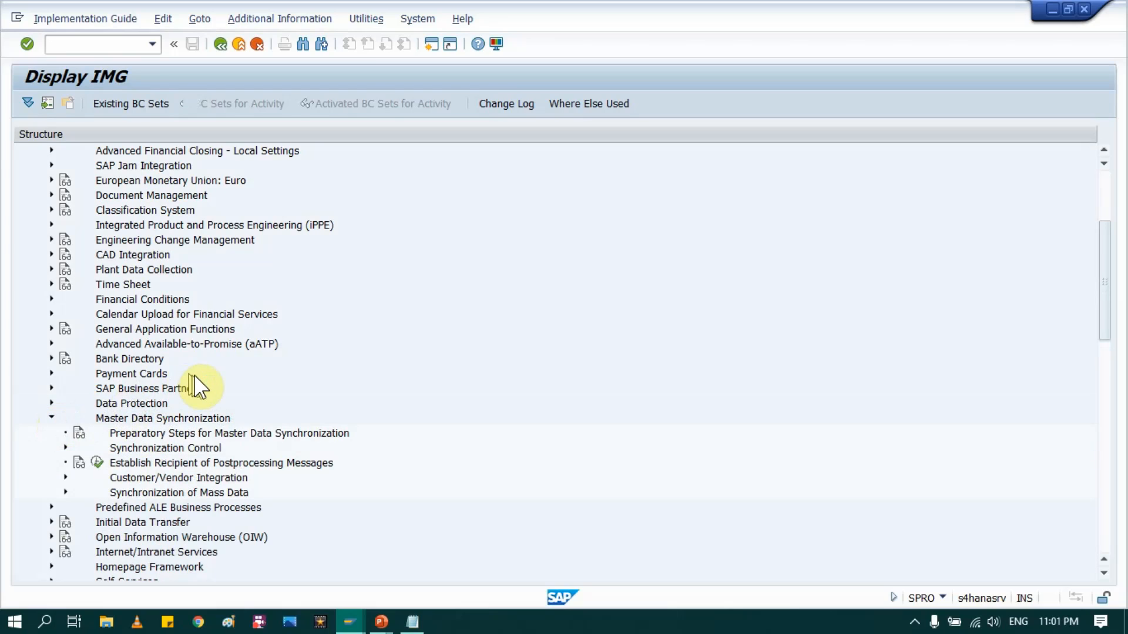
scroll(194, 375, "down", 2)
scroll(194, 375, "down", 1)
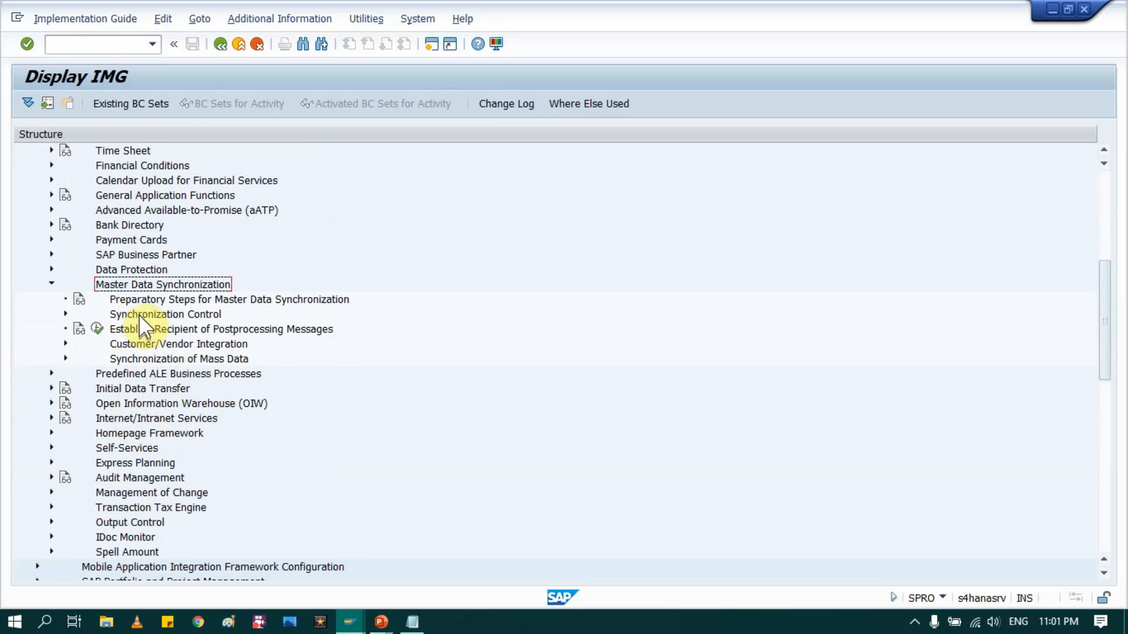
key("alt+Tab")
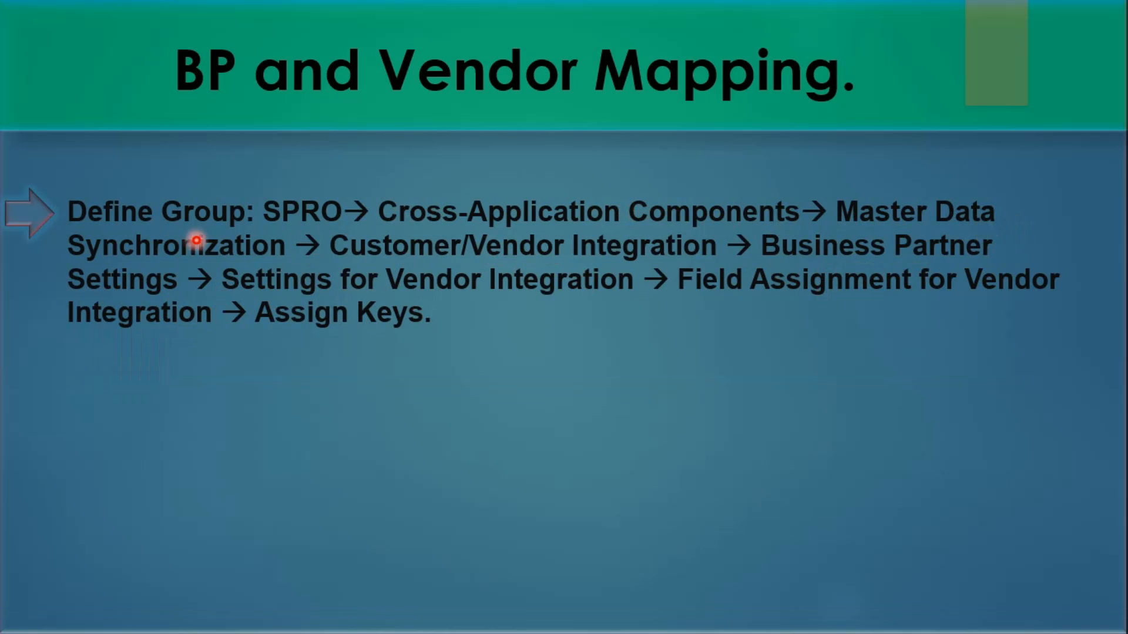
key("alt+Tab")
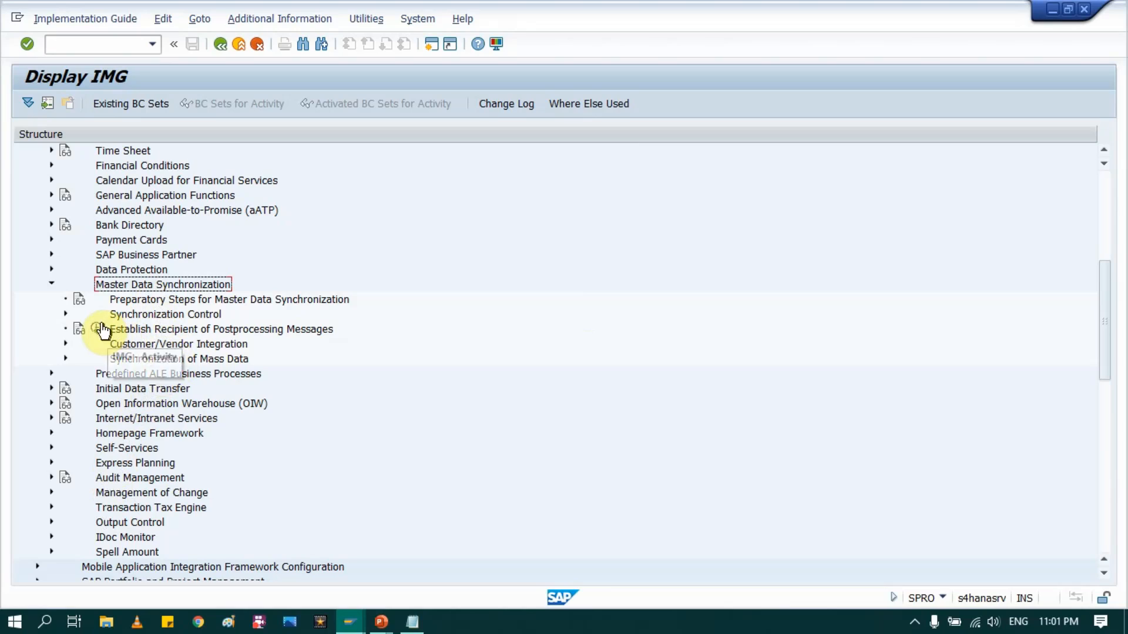
Step: Expand Customer/Vendor Integration > Business Partner Settings > Settings for Vendor Integration
left_click(150, 346)
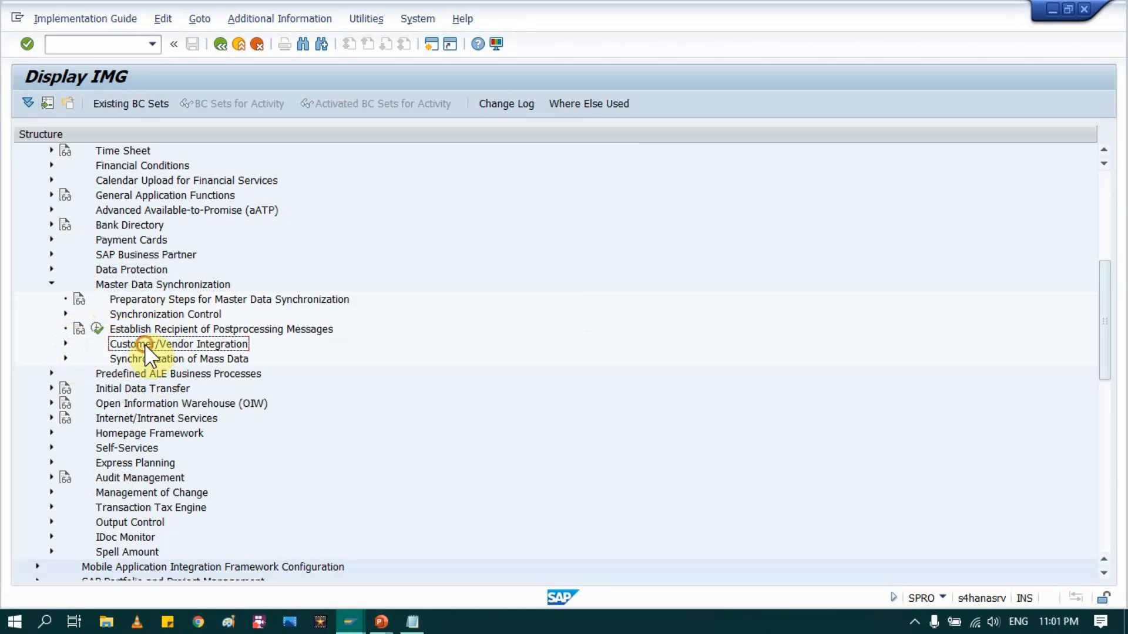
left_click(65, 344)
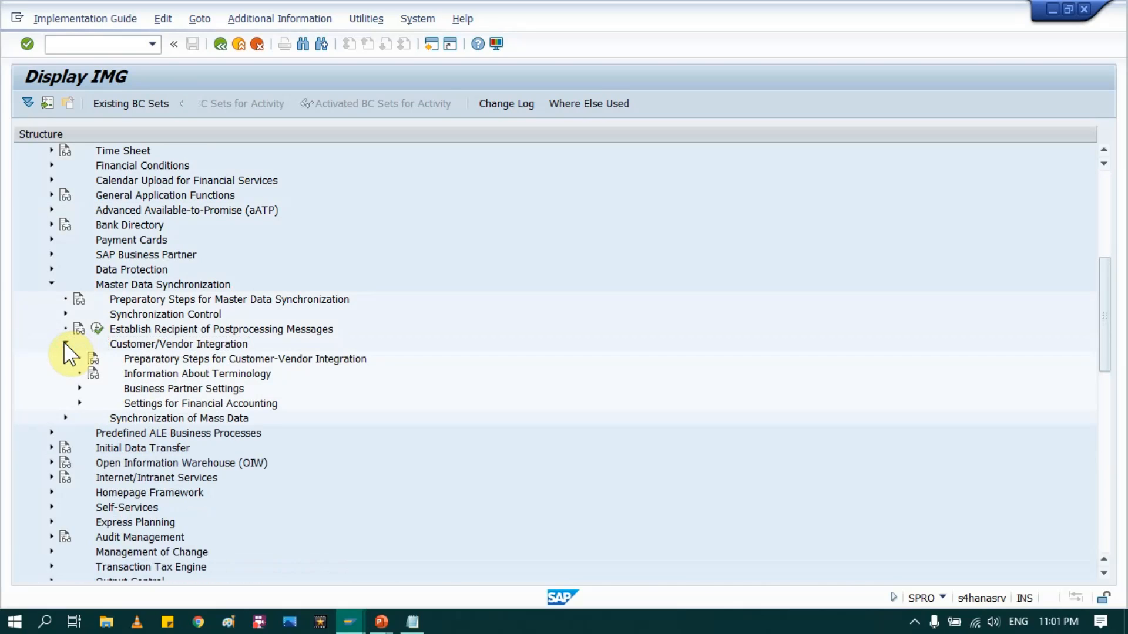
scroll(71, 358, "down", 1)
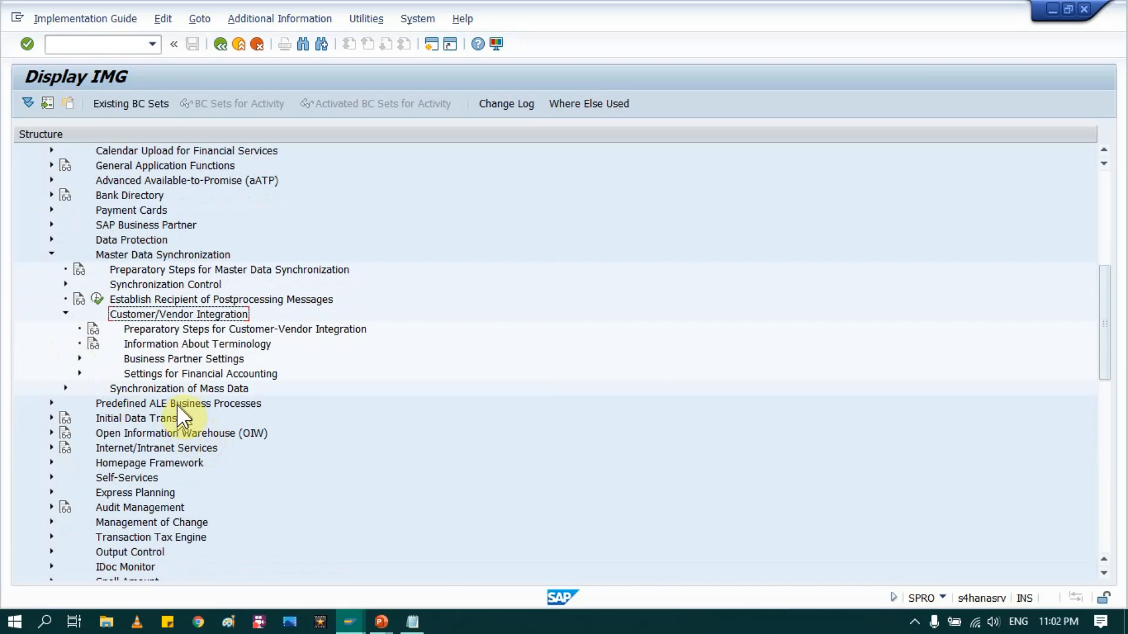
left_click(166, 360)
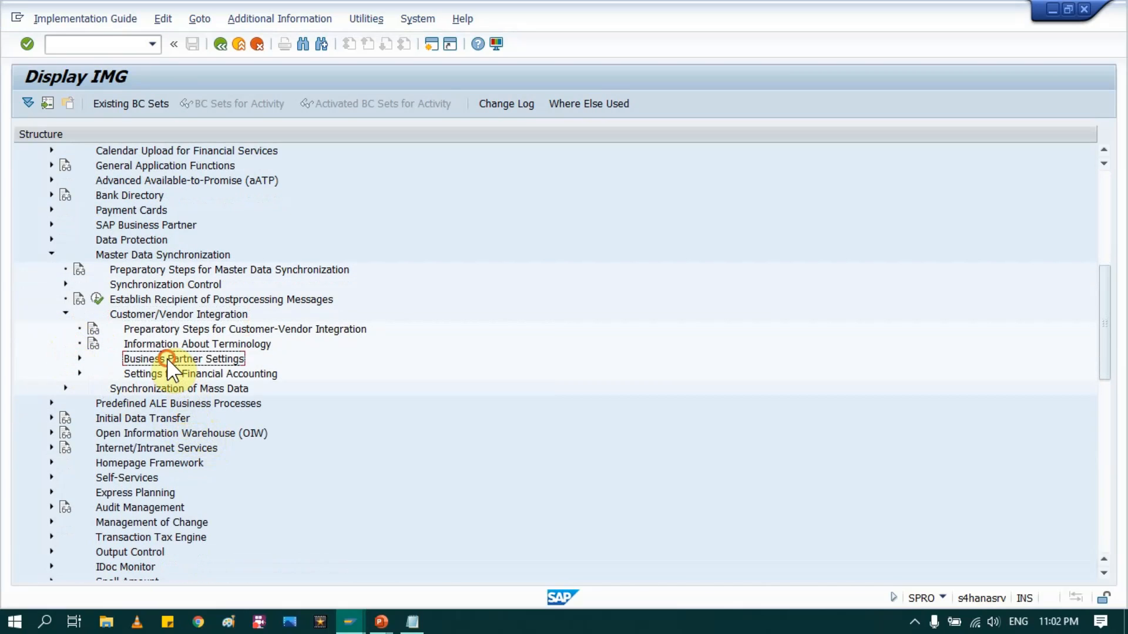
left_click(79, 359)
scroll(91, 362, "down", 2)
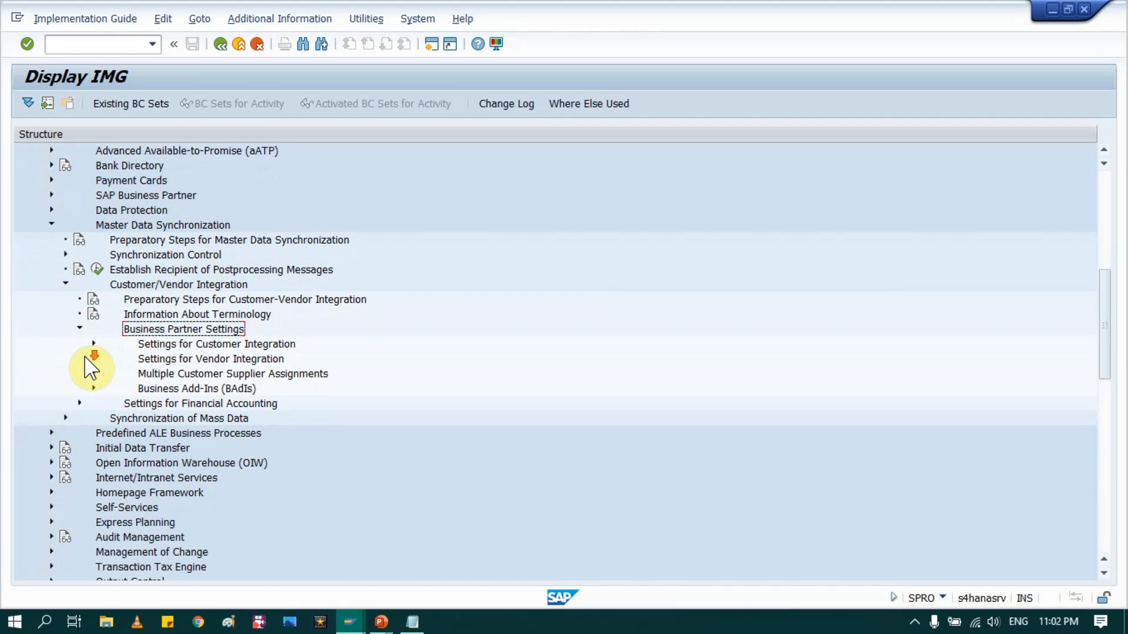
left_click(180, 315)
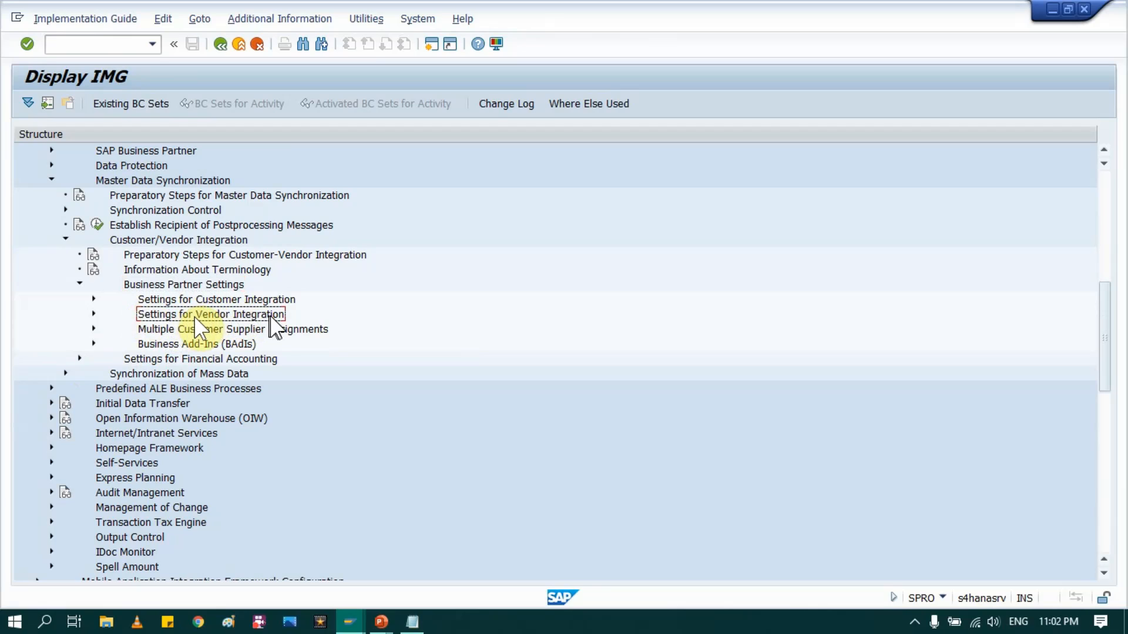
left_click(92, 315)
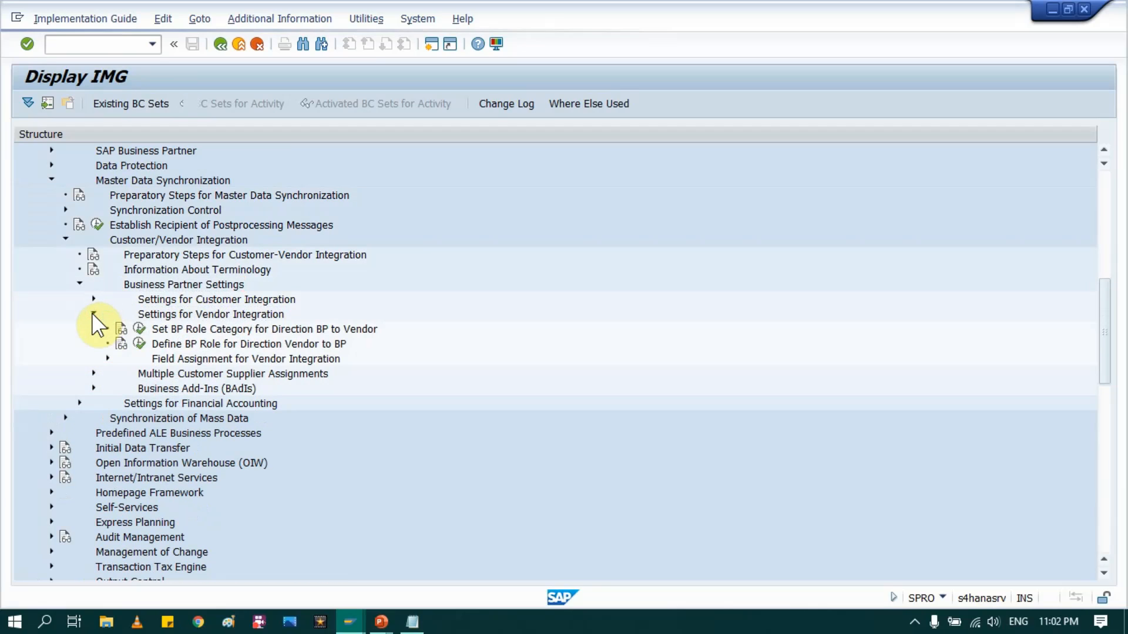
Step: Expand Field Assignment > Assign Keys and run Define Number Assignment for Direction BP to Vendor
left_click(205, 359)
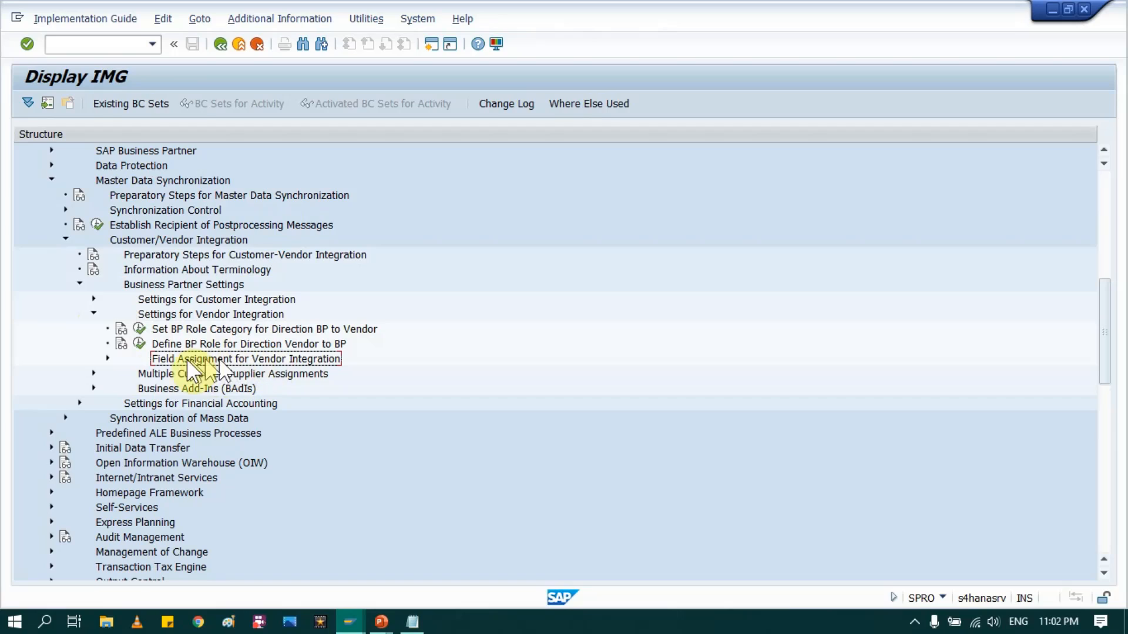
left_click(108, 358)
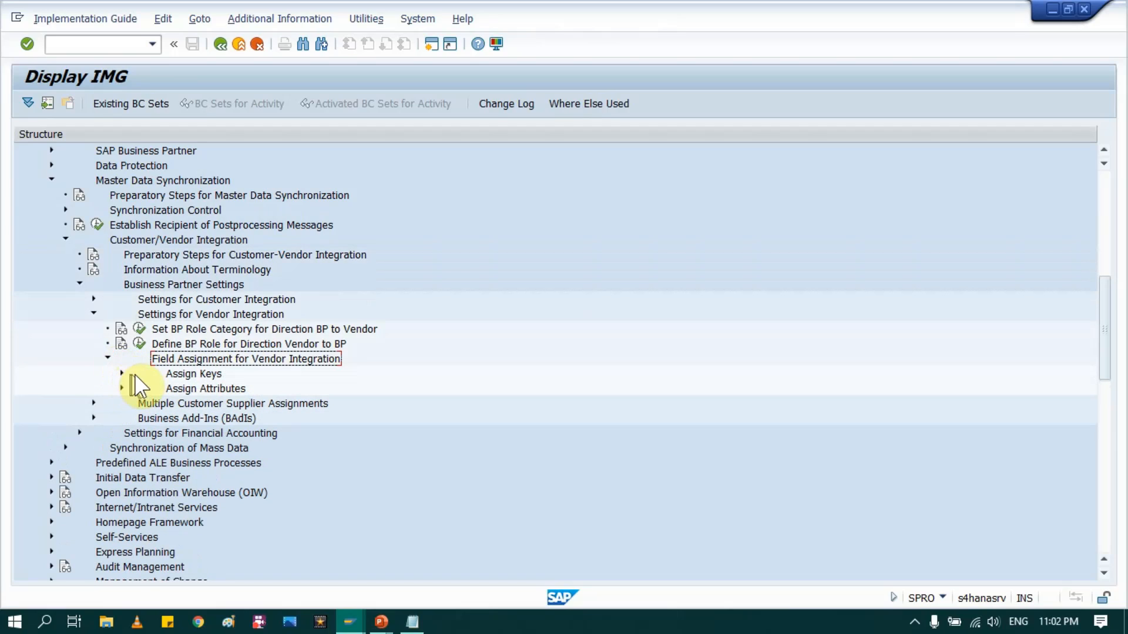
left_click(183, 376)
left_click(121, 373)
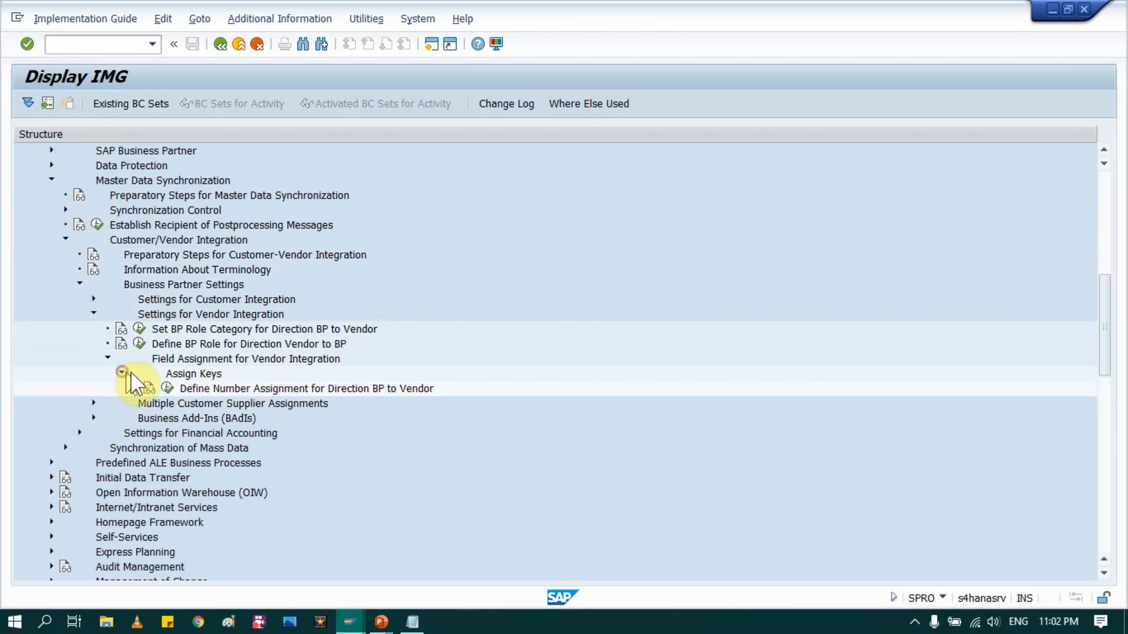
scroll(259, 358, "down", 2)
left_click(235, 329)
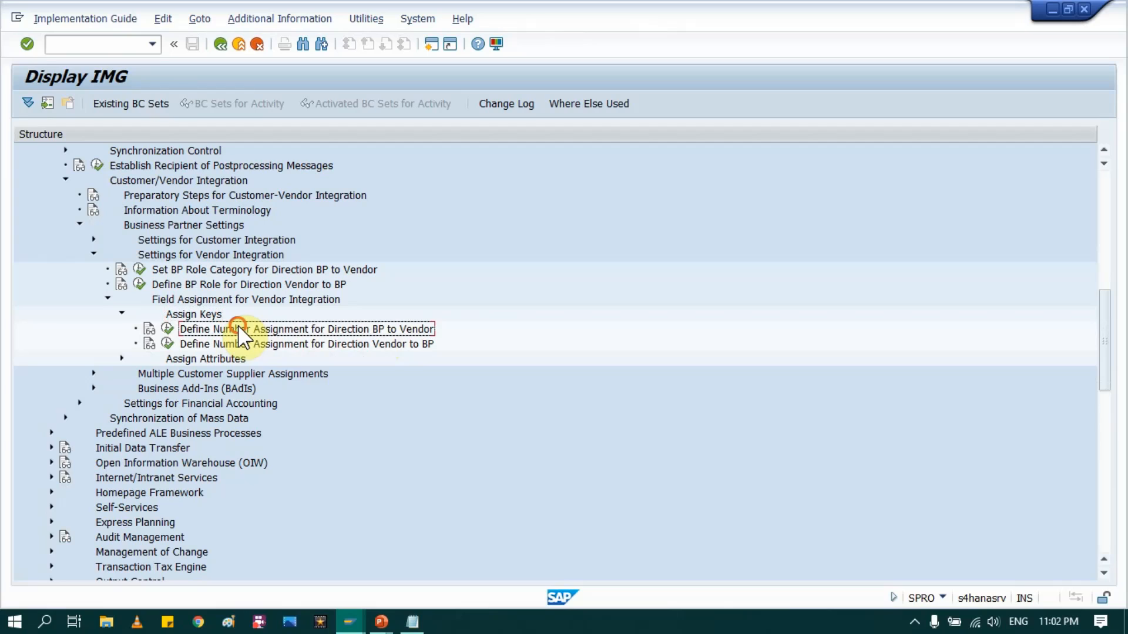
key("alt+Tab")
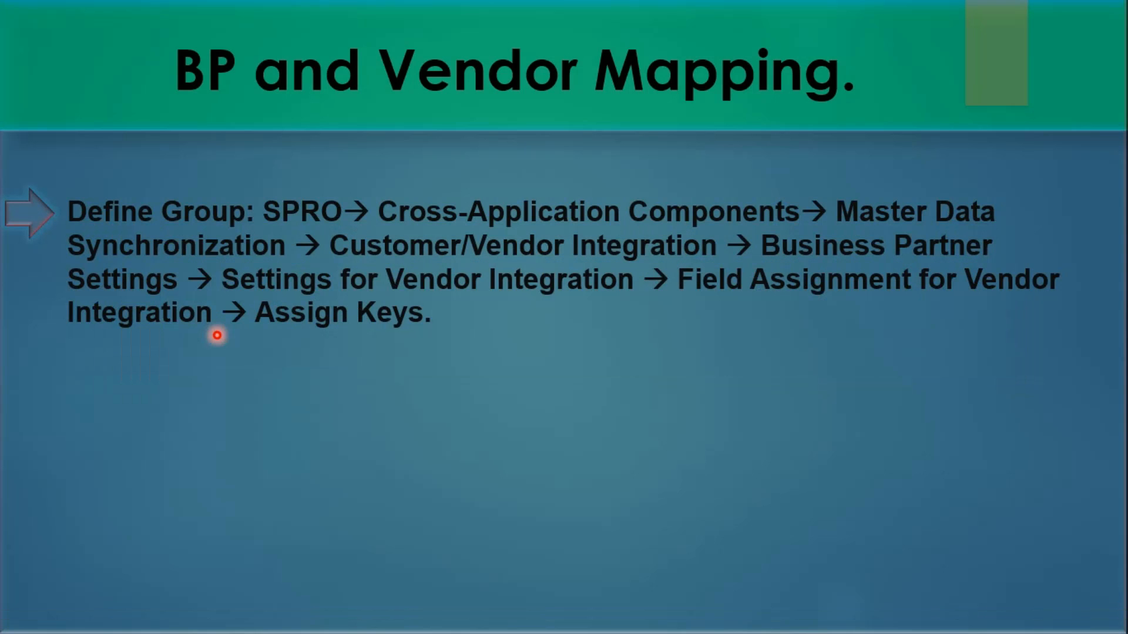
left_click(217, 334)
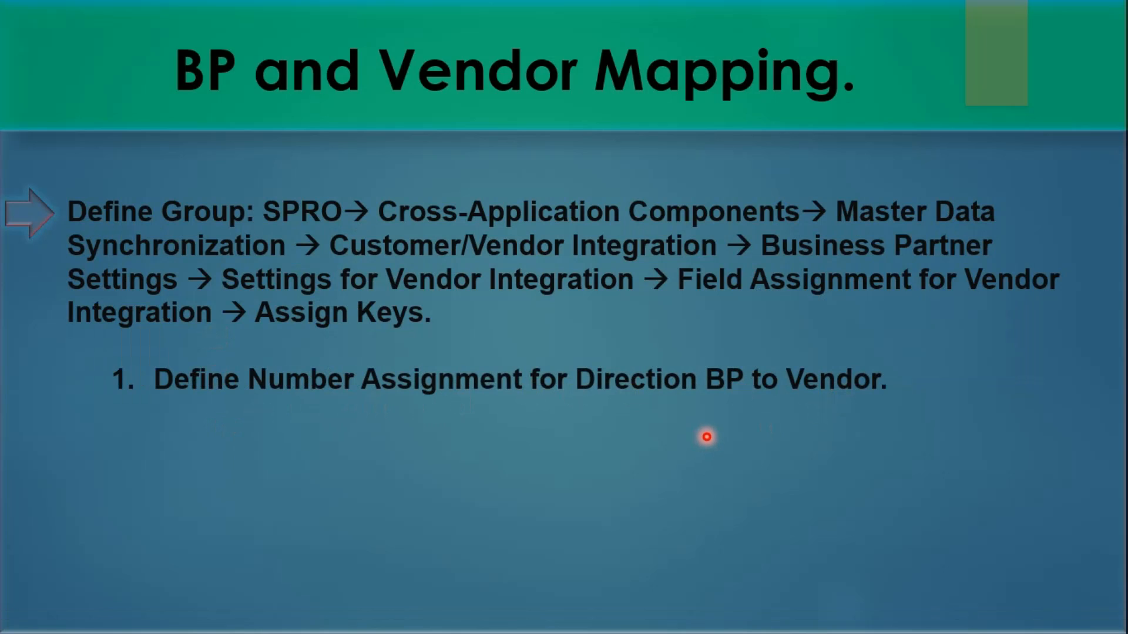
key("alt+Tab")
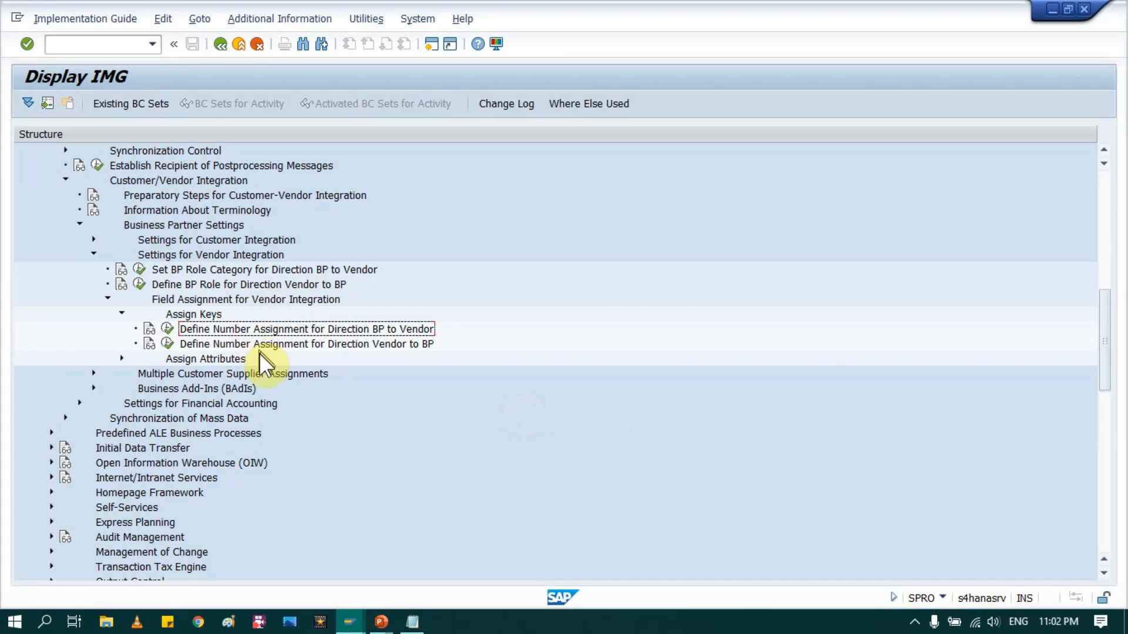
left_click(166, 331)
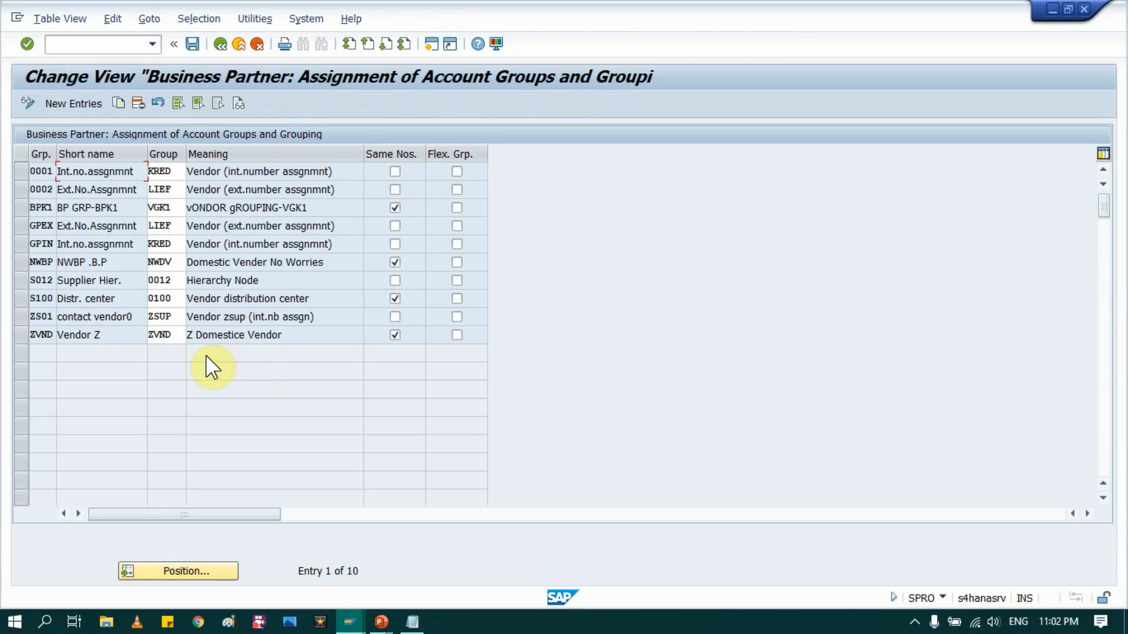
Step: Review the existing 0001 entry, then add a new row with VNDR as grouping and account group
left_click(47, 172)
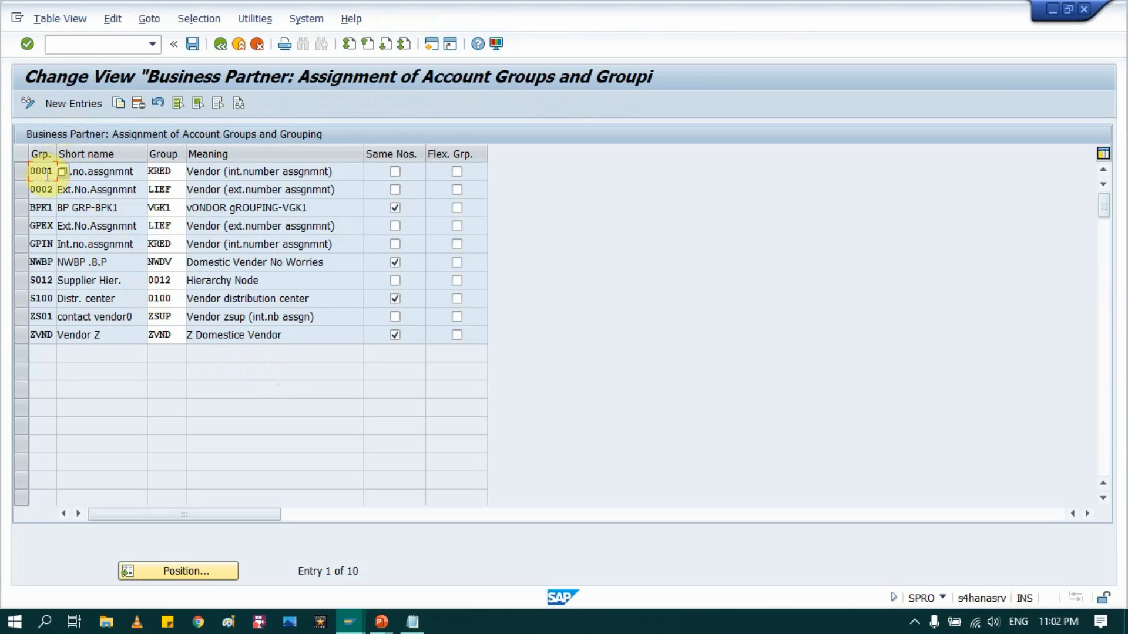
left_click(166, 172)
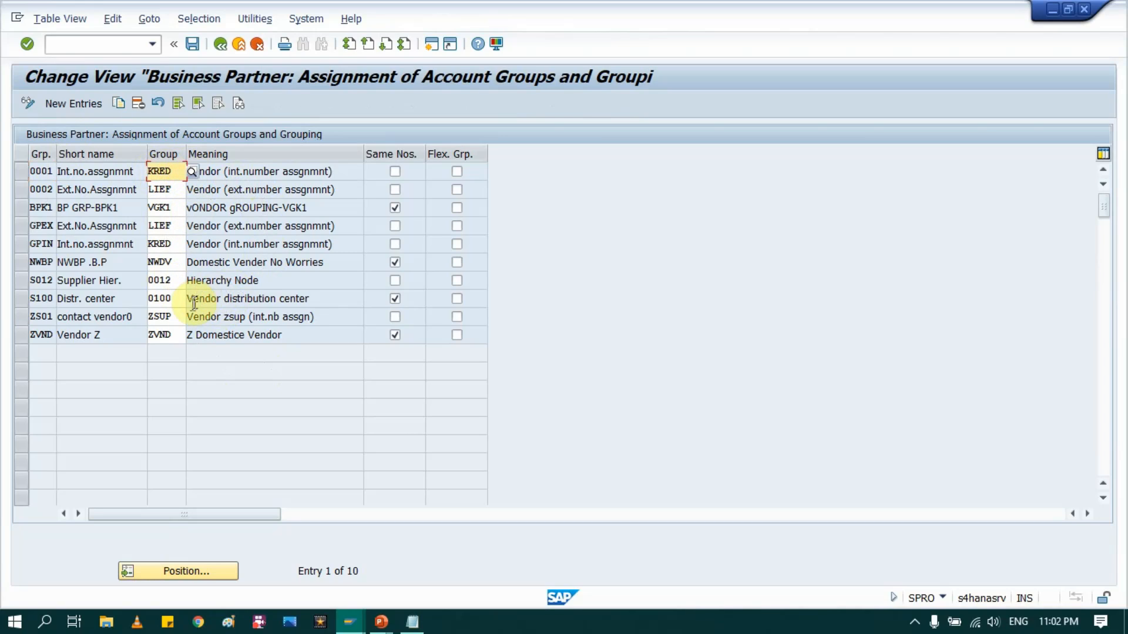
left_click(81, 105)
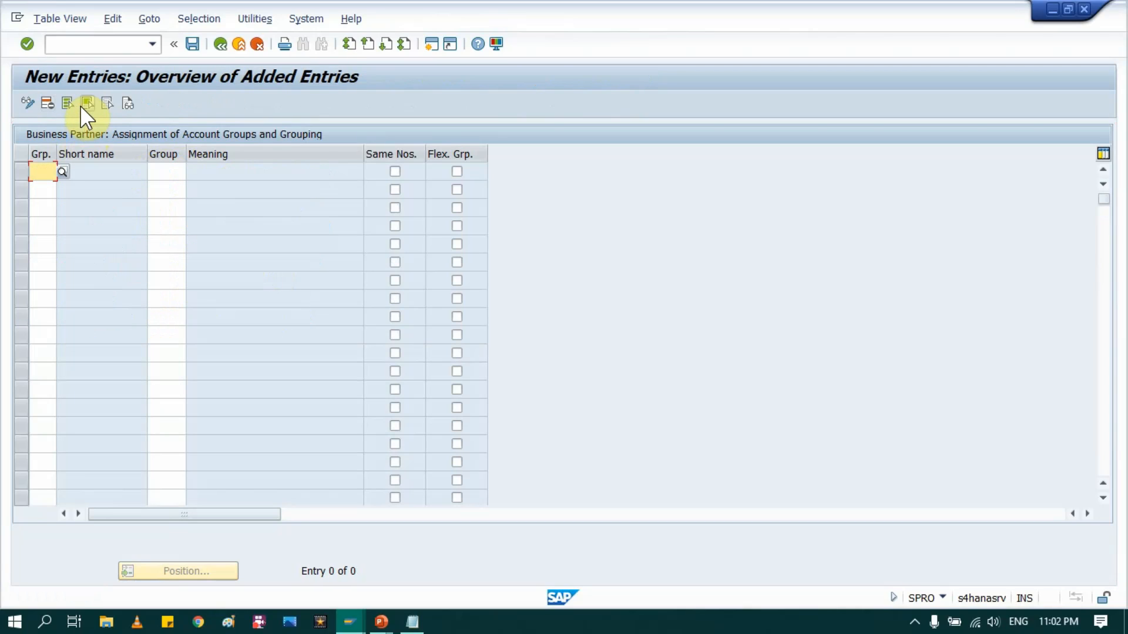
left_click(54, 175)
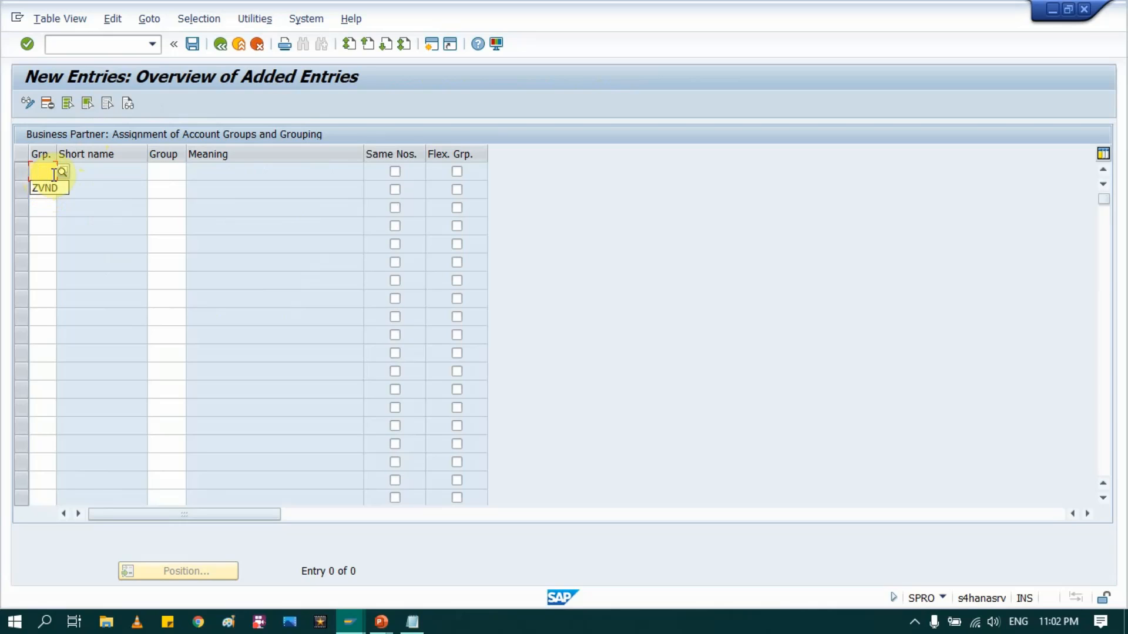
left_click(53, 173)
type("VNDR")
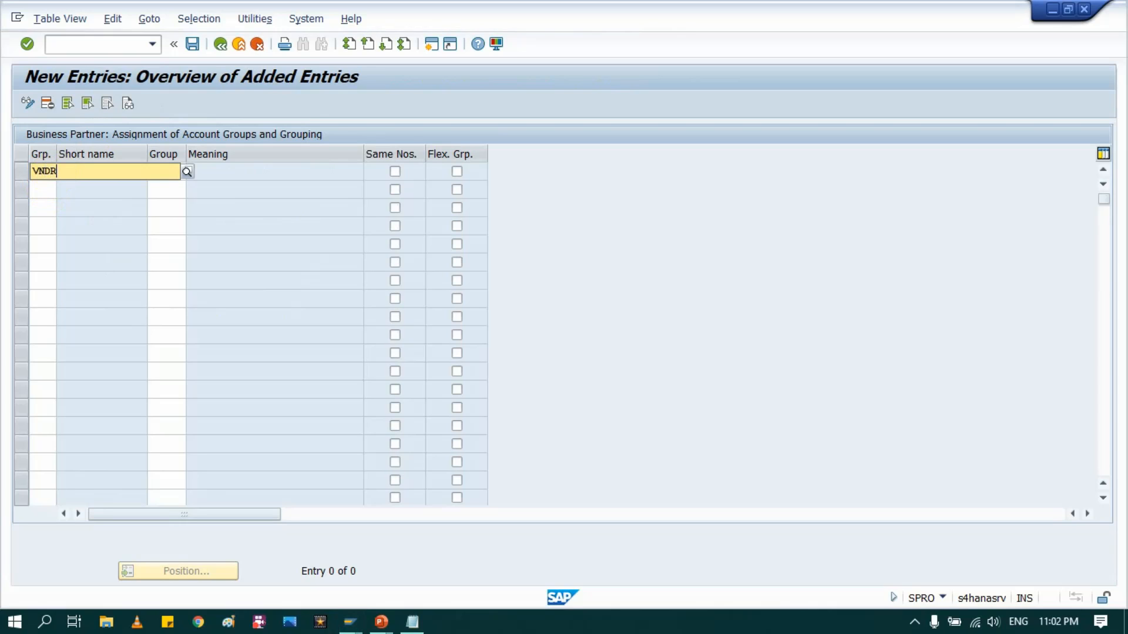
key("Tab")
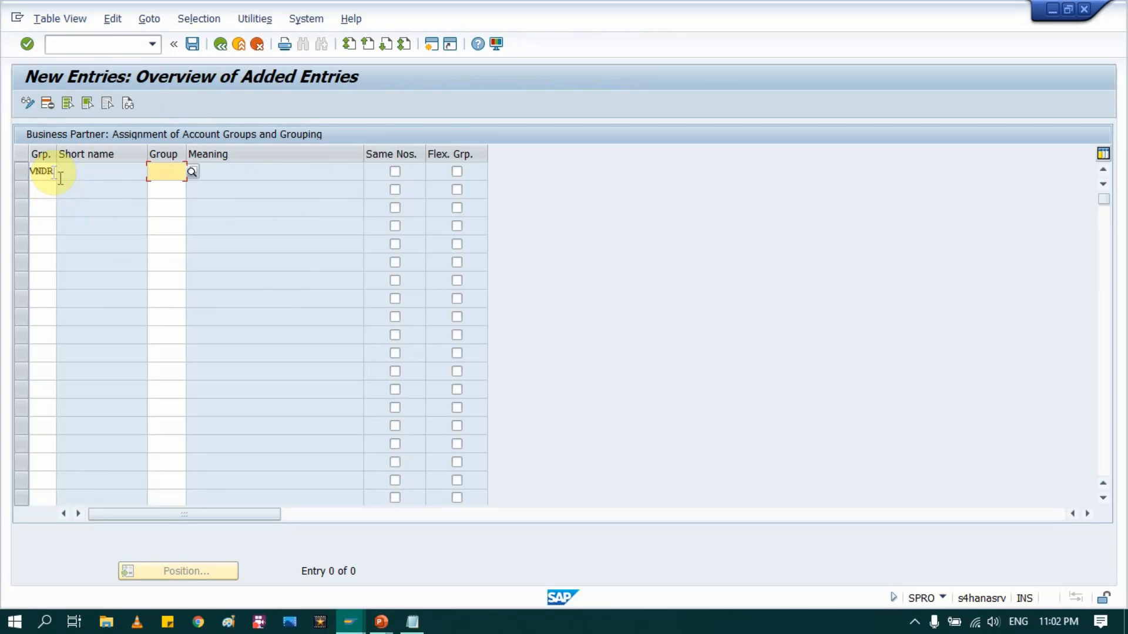
type("VNDR")
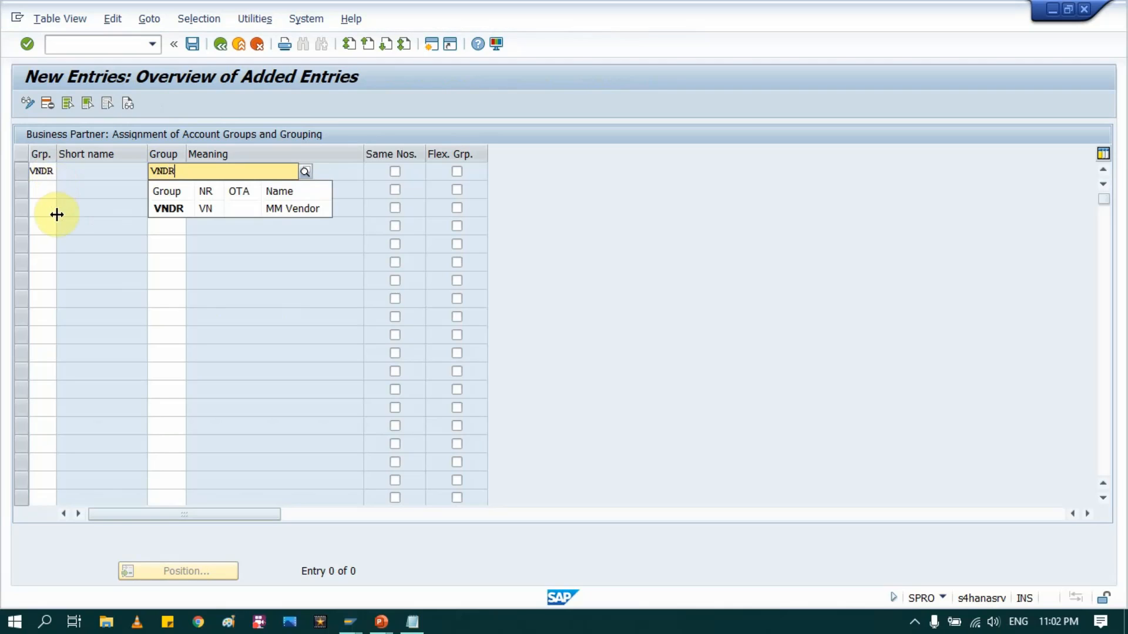
Step: Pick grouping VNDR Vendor MM from the list, confirm the row and tick Same Nos
left_click(35, 170)
left_click(64, 169)
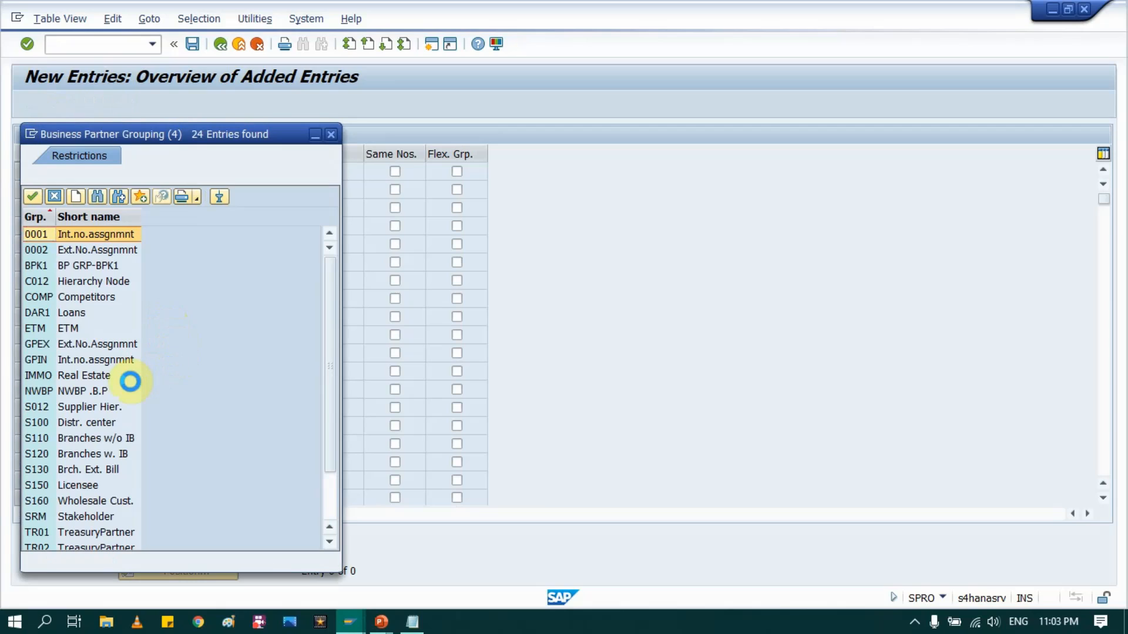
scroll(104, 405, "down", 2)
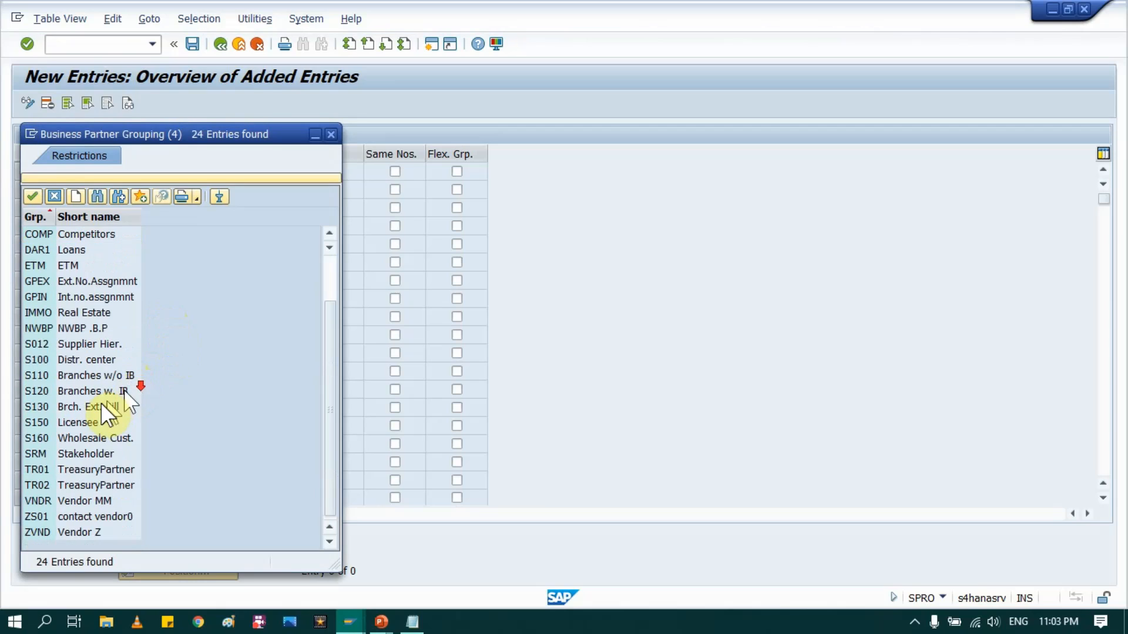
double_click(42, 500)
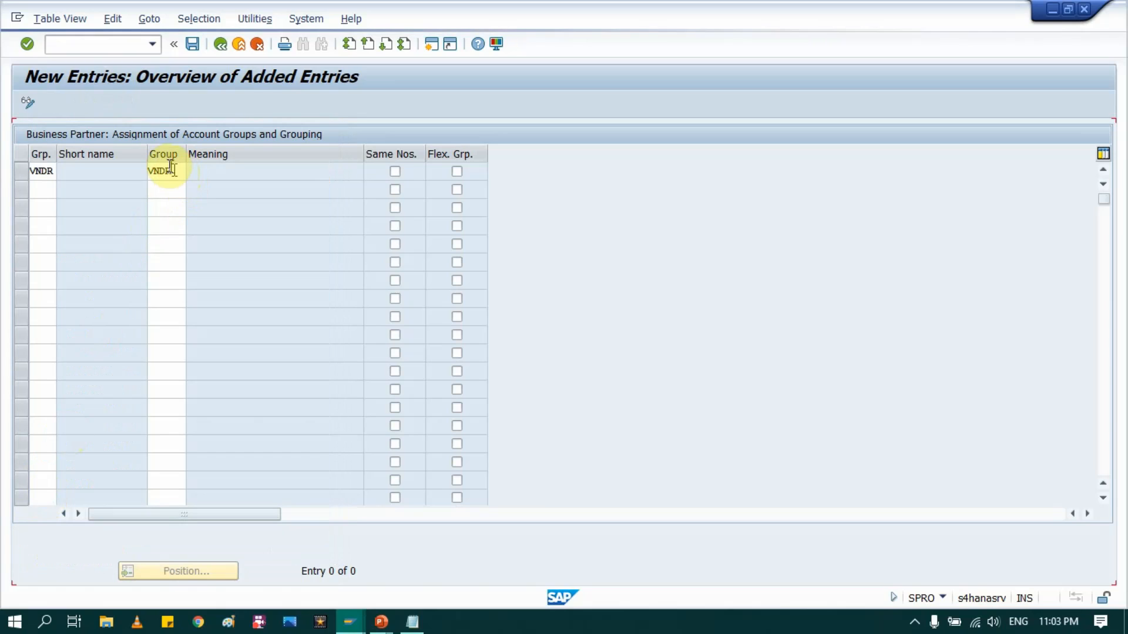
left_click(169, 170)
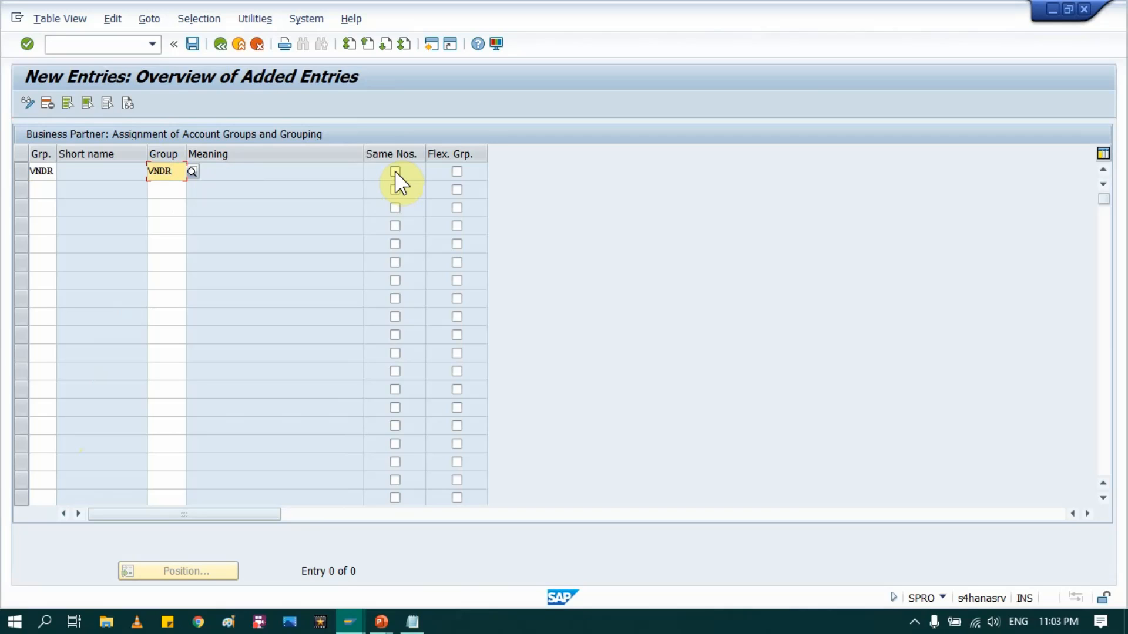
key("Return")
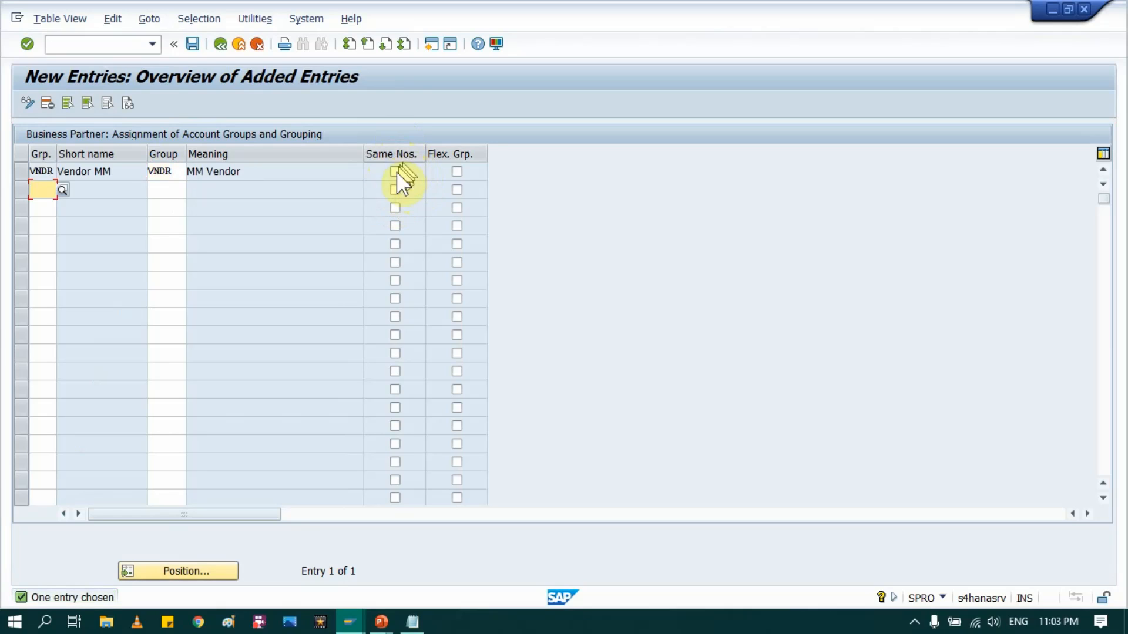
left_click(394, 172)
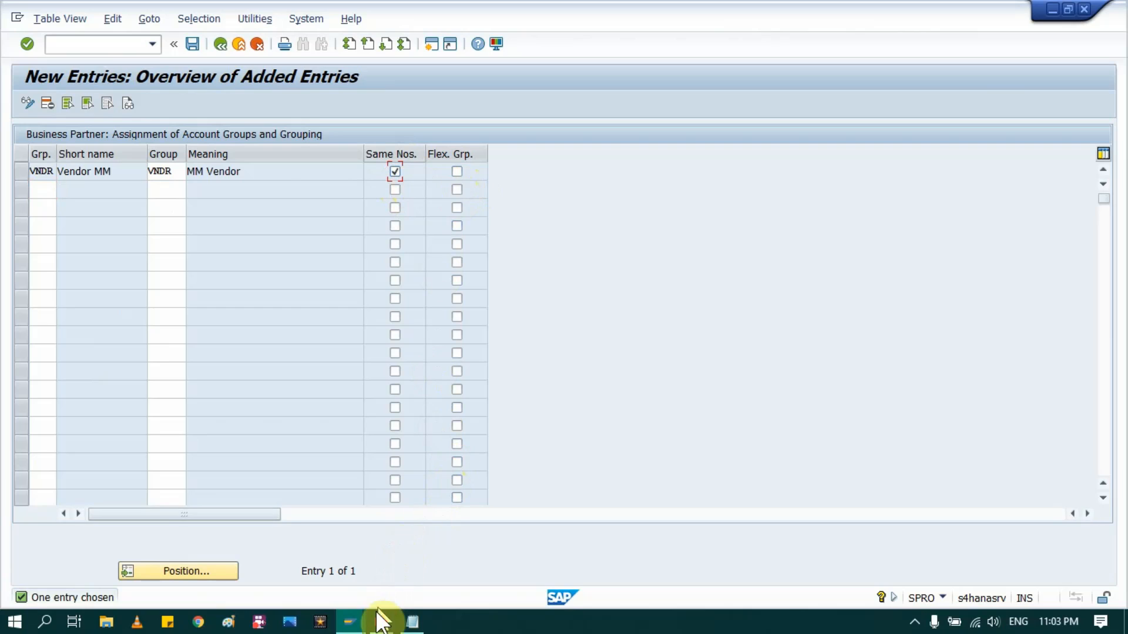
left_click(352, 624)
Step: In Create Organization, choose role Z_VNDRX SAP Vendors and list account groups under Vendor: General Data
left_click(314, 556)
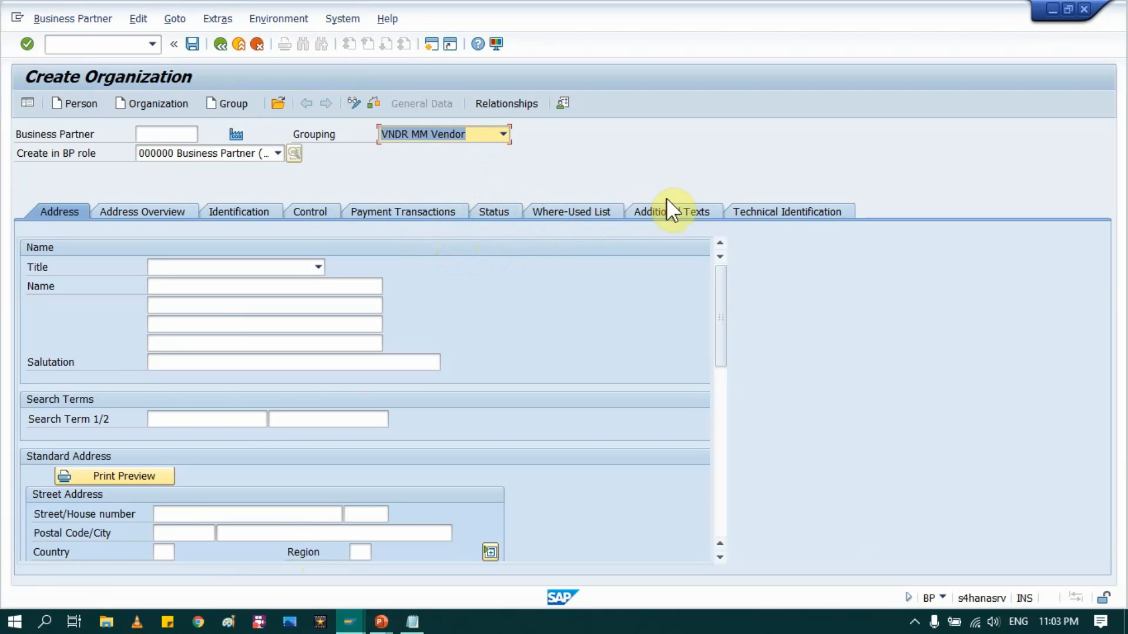
left_click(277, 153)
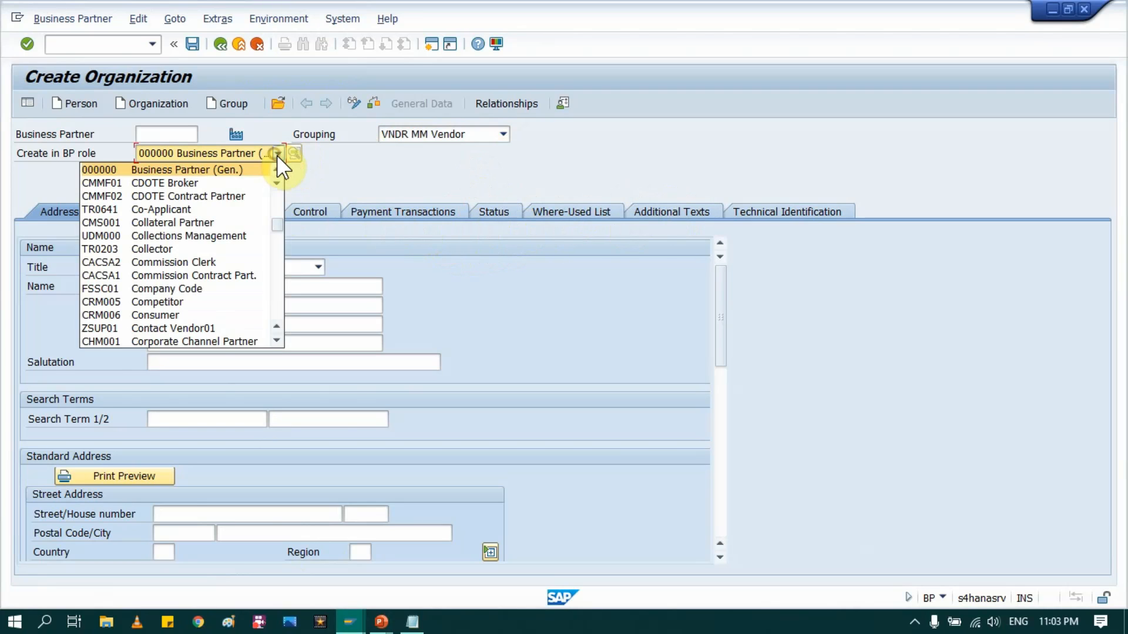
scroll(235, 282, "down", 10)
scroll(182, 332, "down", 10)
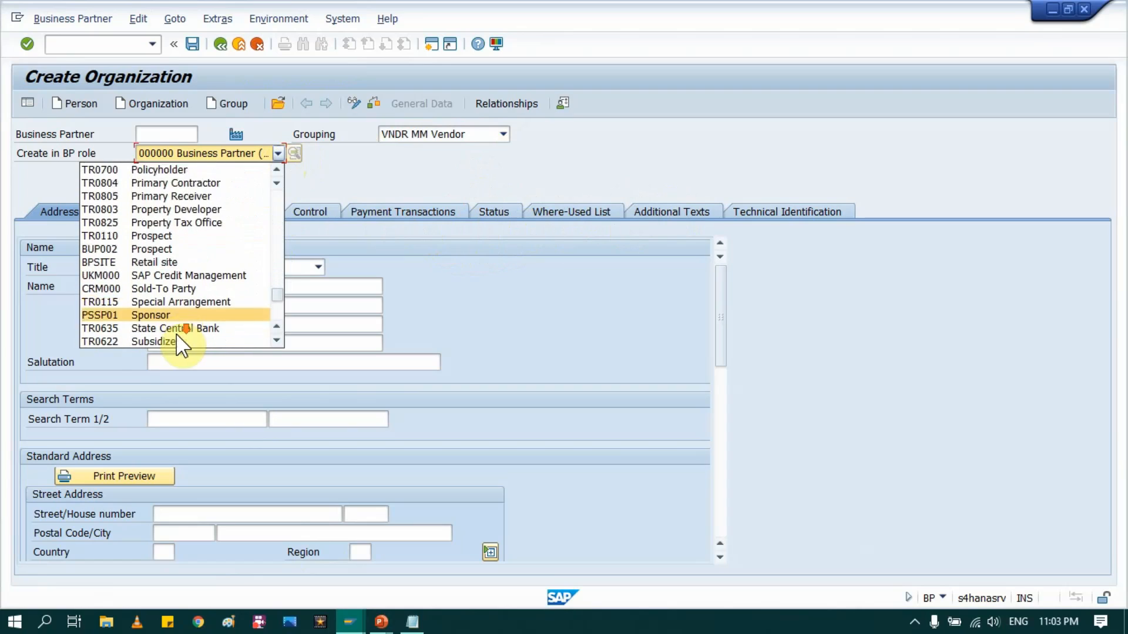
left_click(180, 341)
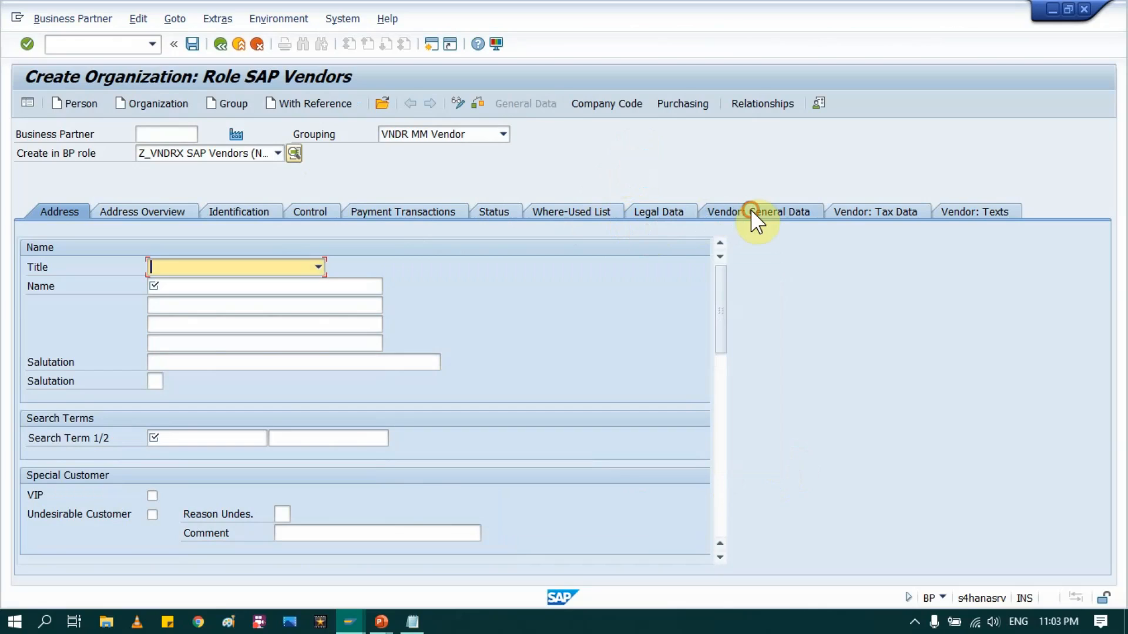
left_click(752, 212)
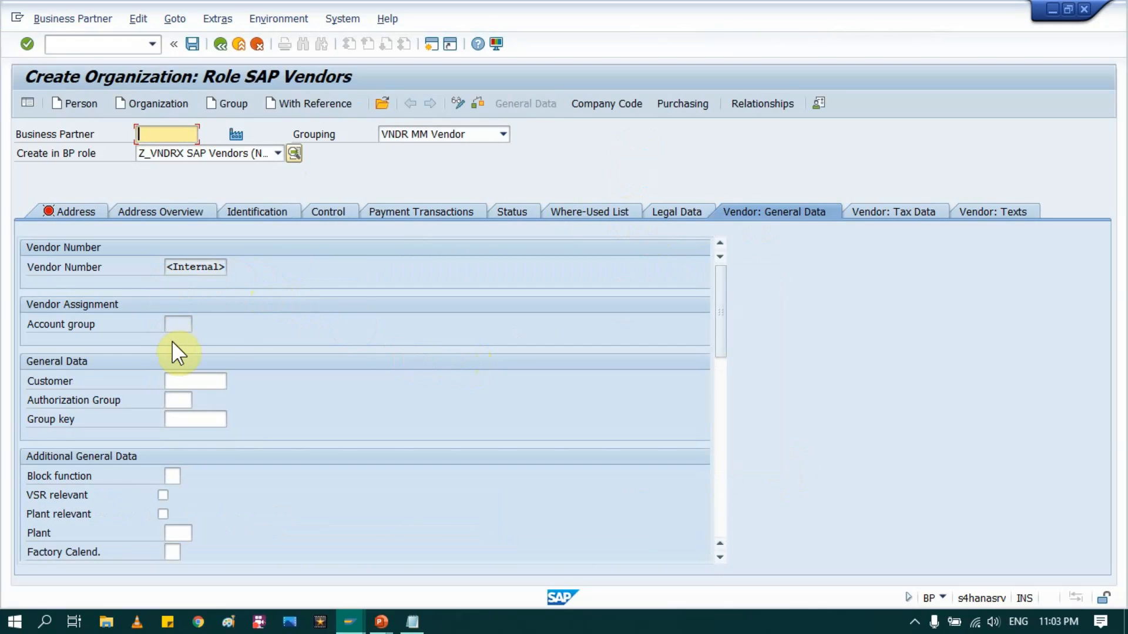
left_click(175, 325)
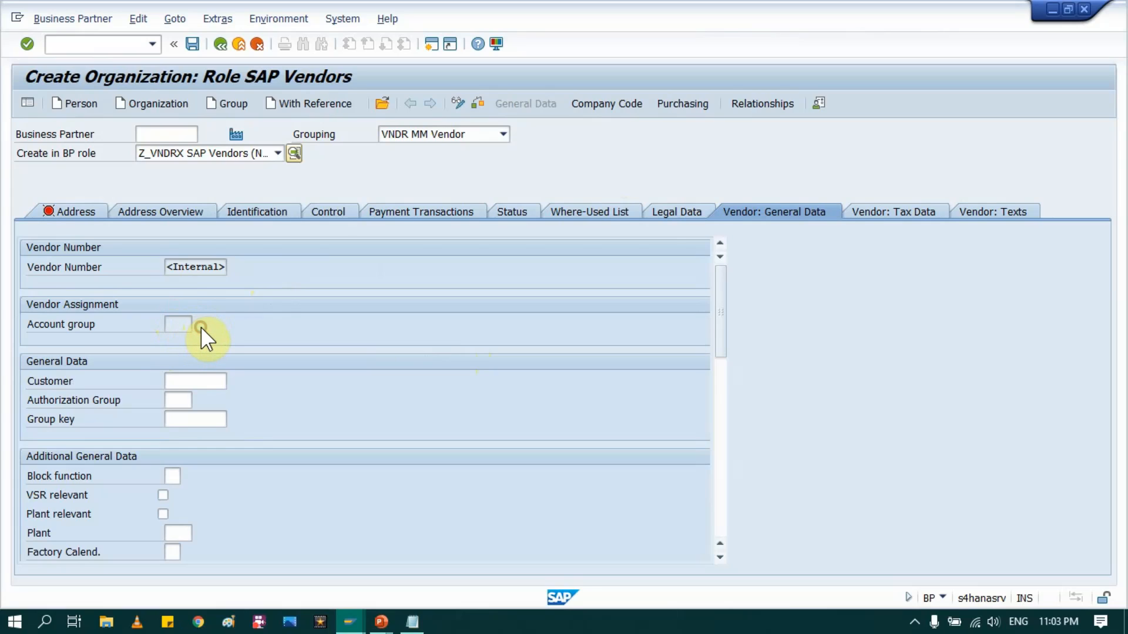
left_click(201, 328)
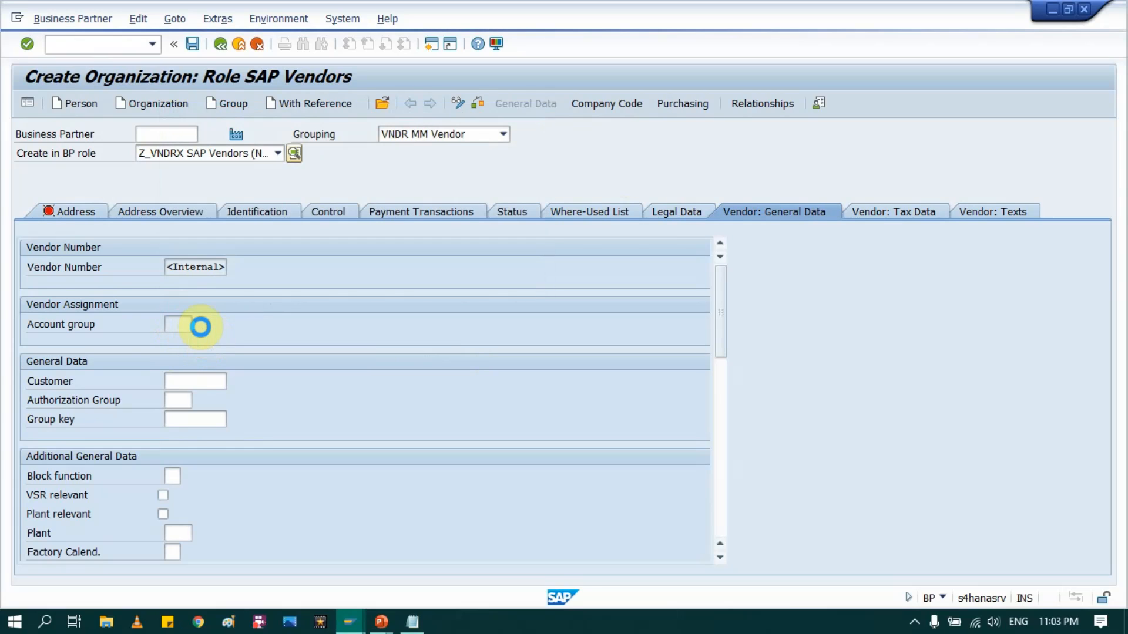
key("alt+Tab")
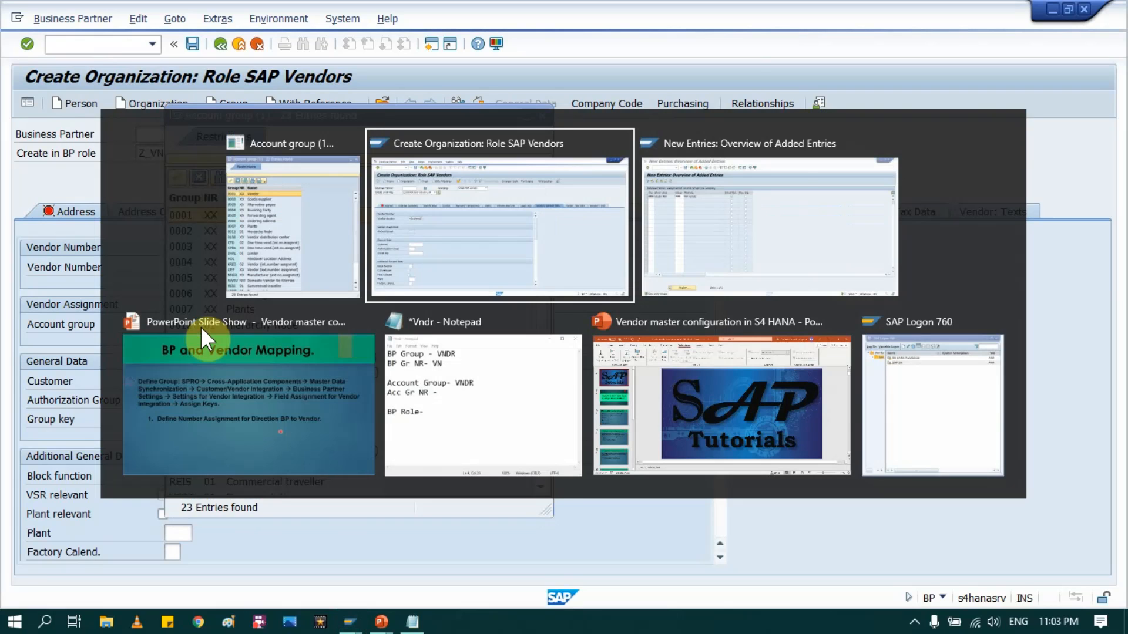
key("alt+Tab")
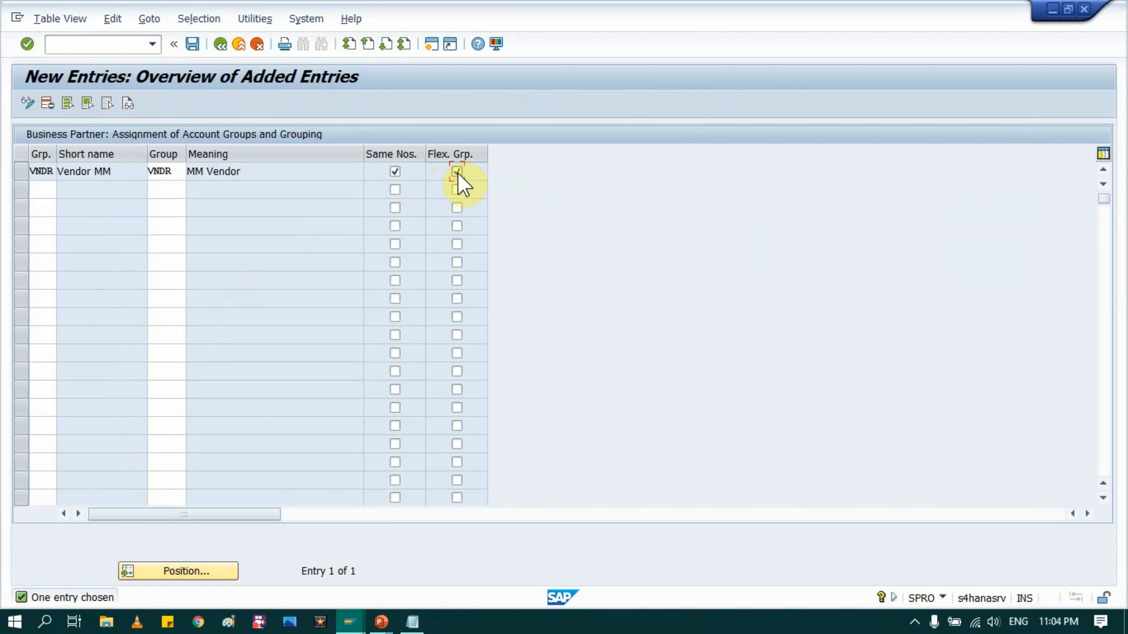
Step: Untick Flex. Grp. after the conflict error so the VNDR entry is accepted with Same Nos
key("Return")
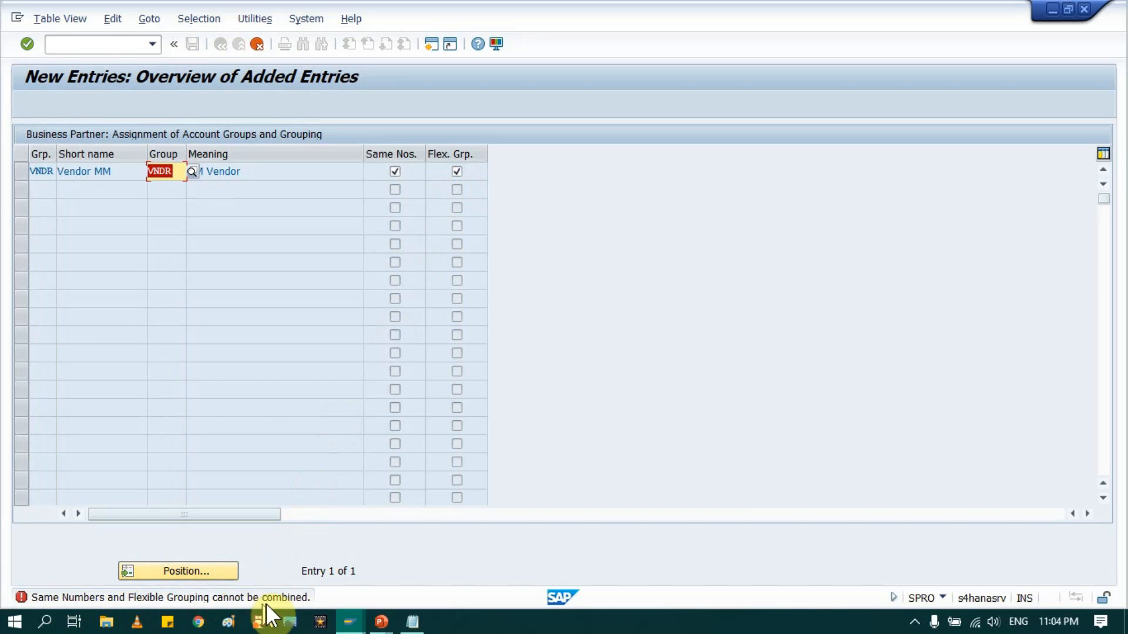
left_click(454, 174)
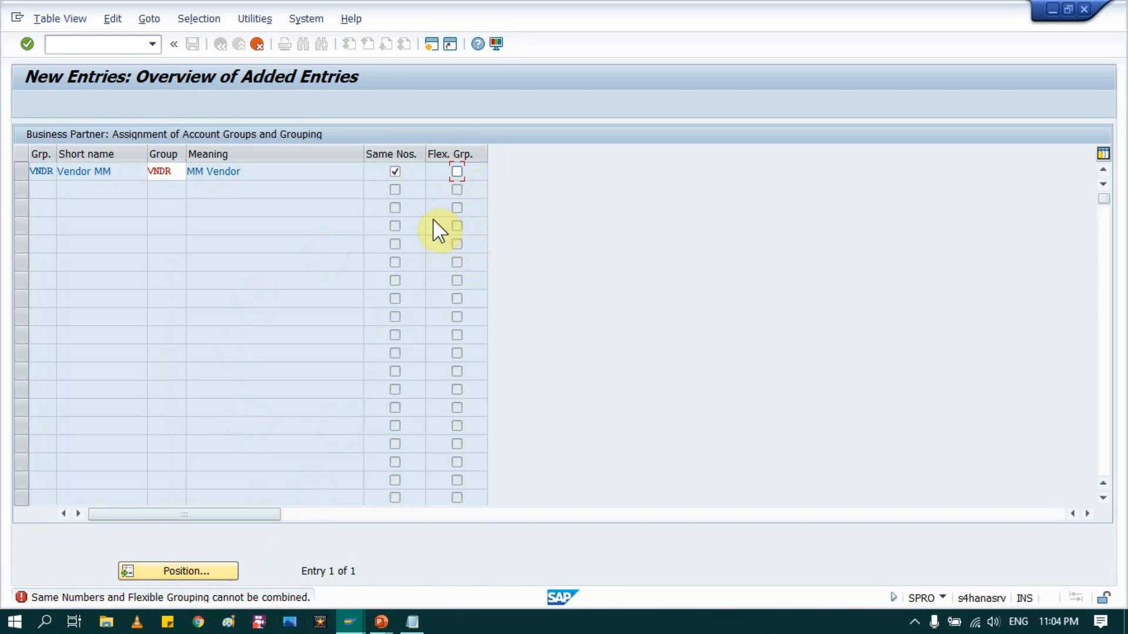
left_click(395, 172)
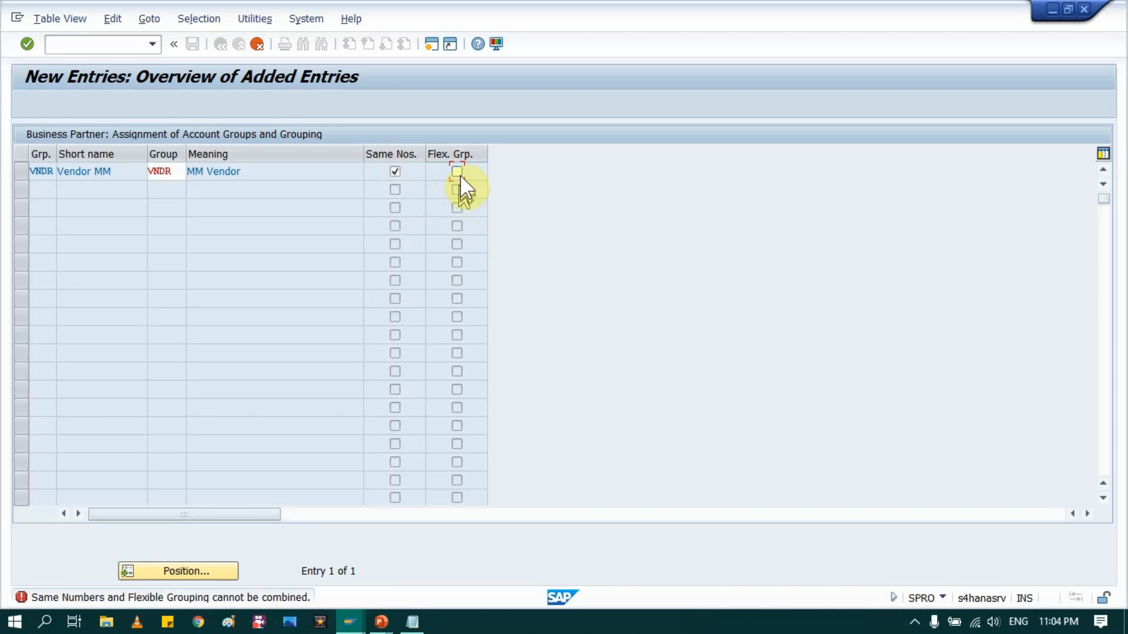
key("Return")
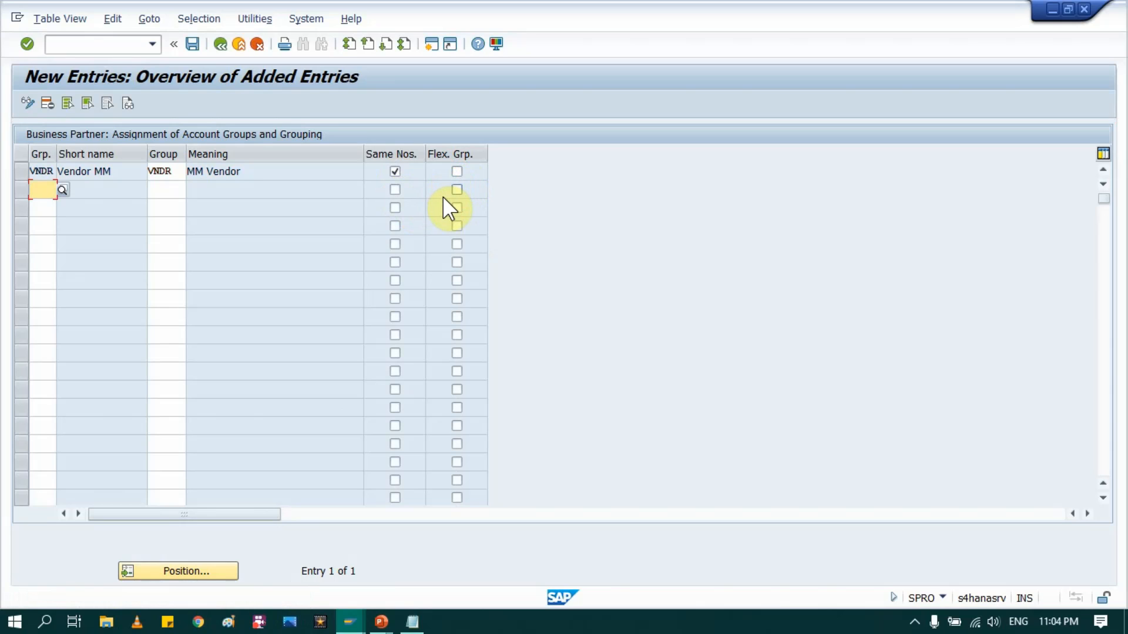
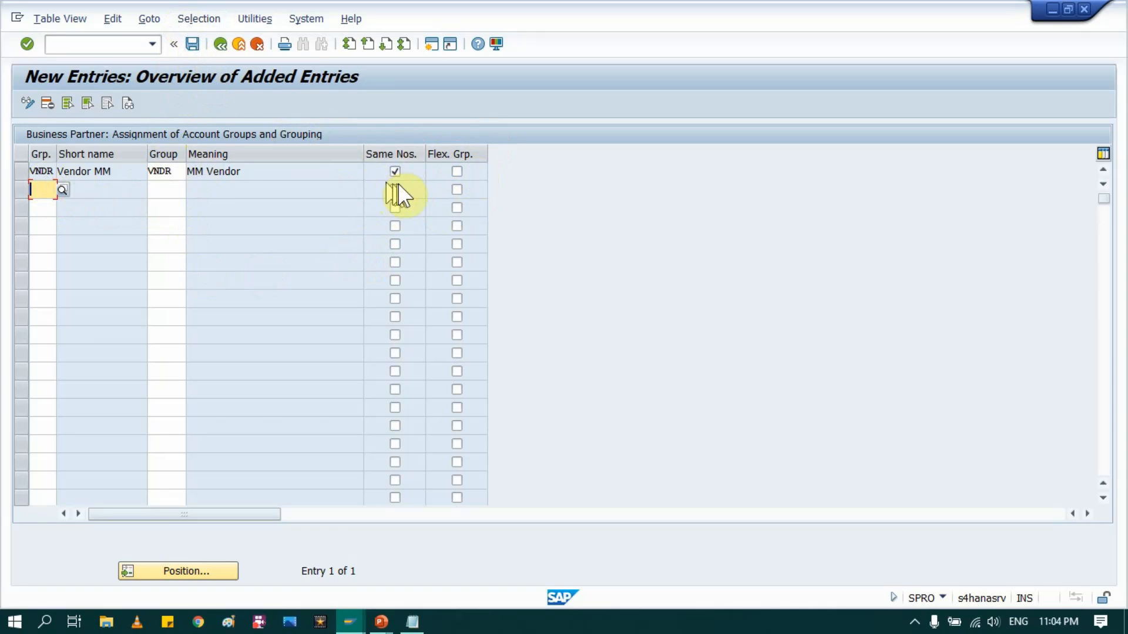
Step: Save the VNDR 'MM Vendor' grouping entry with same numbers into the customizing request
left_click(191, 44)
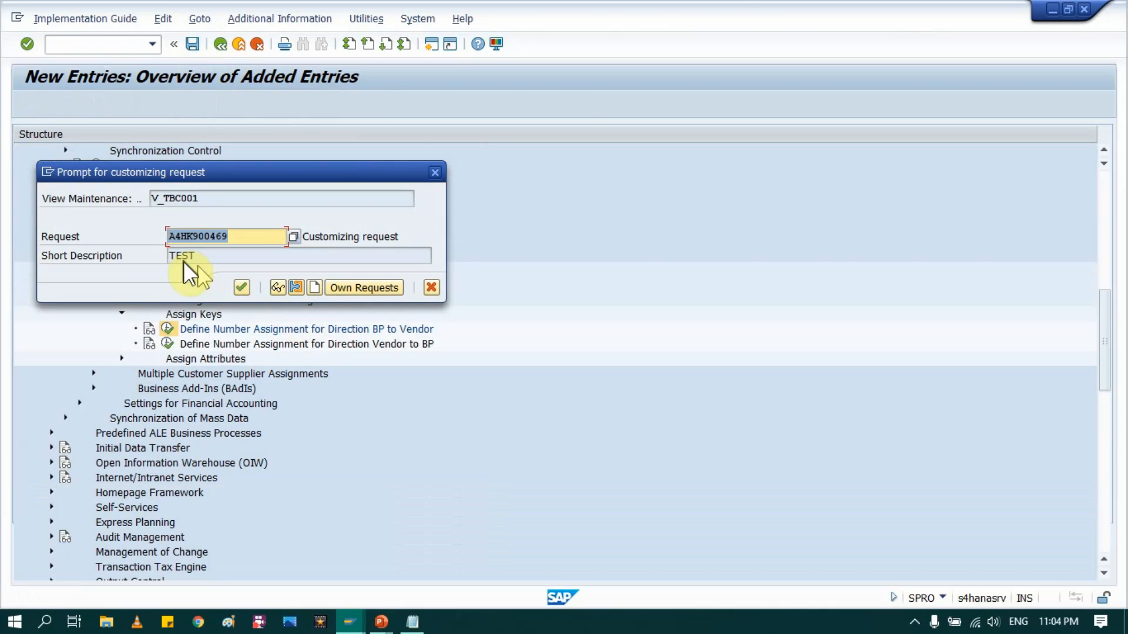
left_click(240, 289)
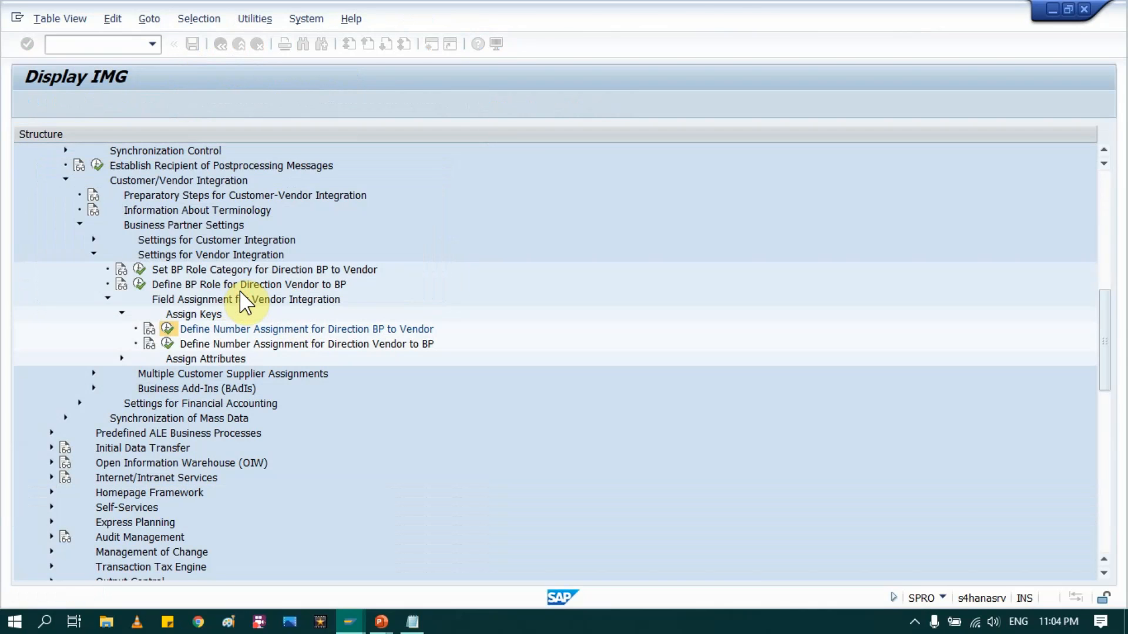
key("alt+Tab")
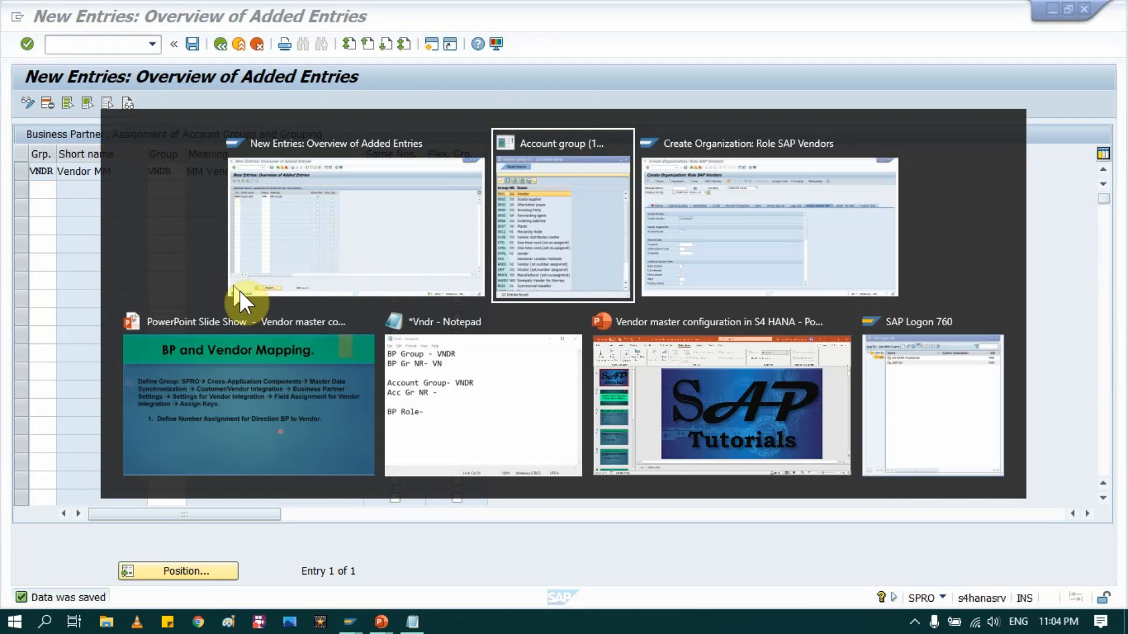
Step: Look at the vendor mapping slide, then return to the account group value list
key("alt+Tab")
key("alt+Tab")
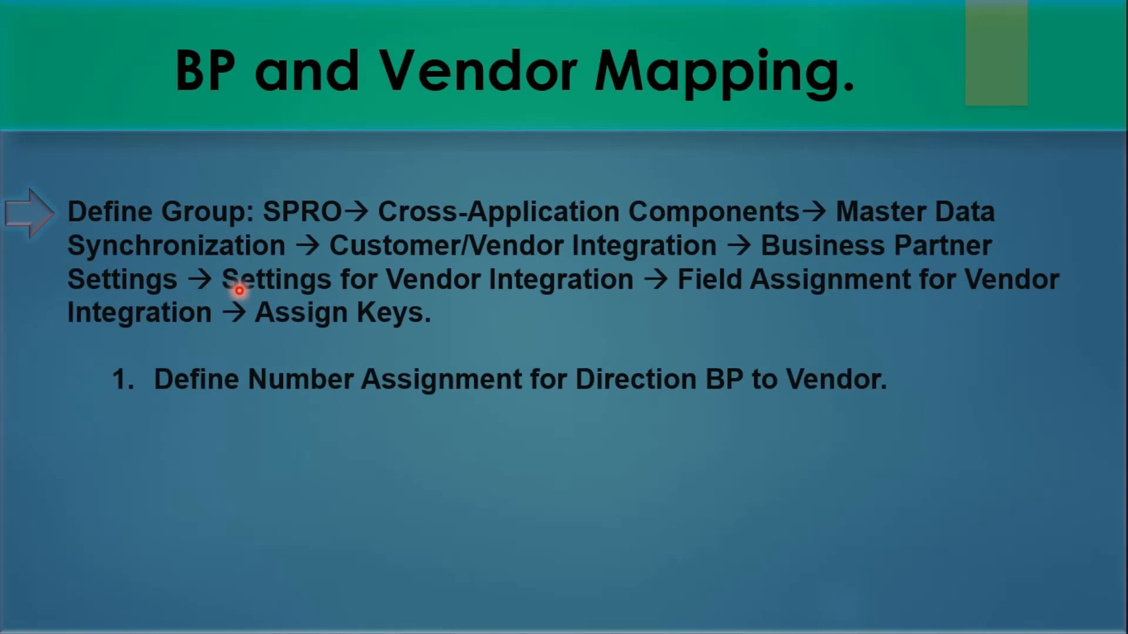
key("alt+Tab")
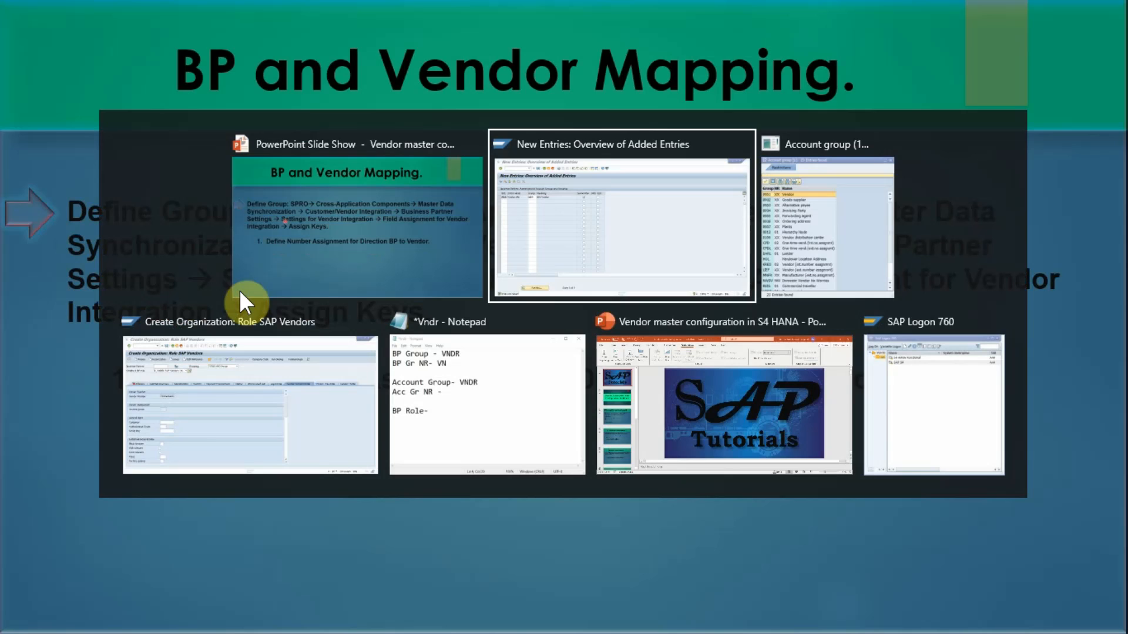
key("alt+Tab")
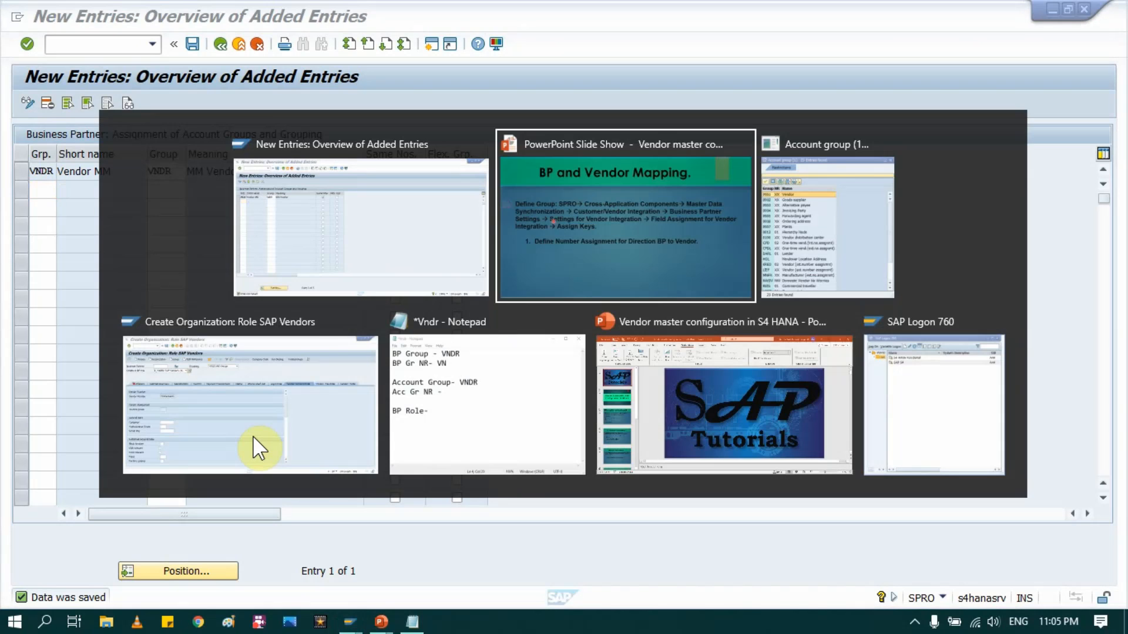
key("alt+Tab")
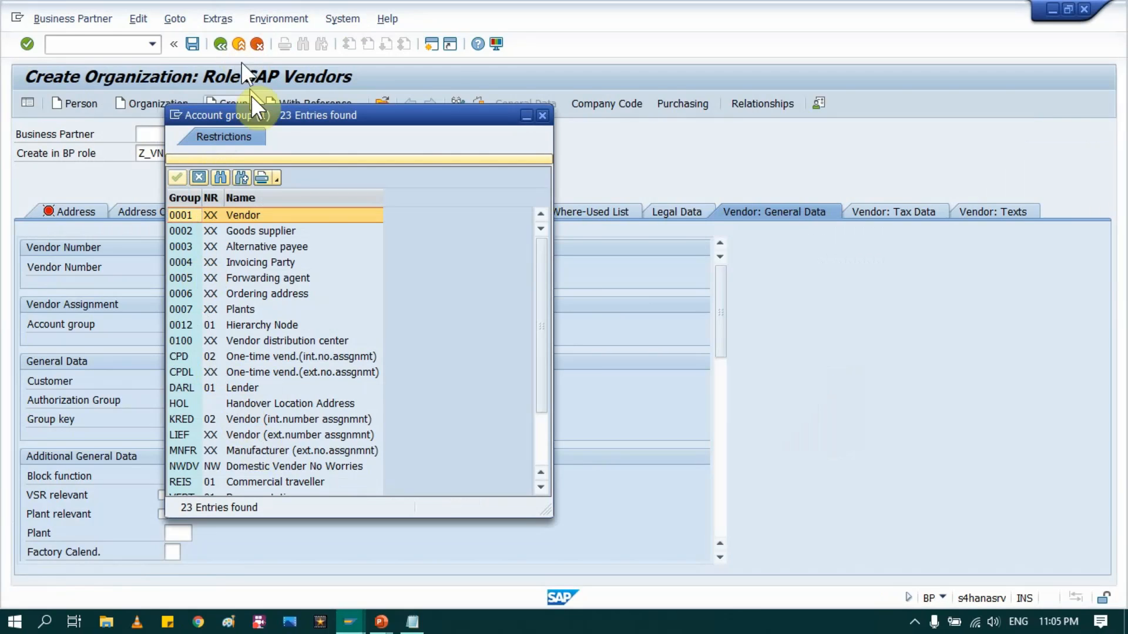
Step: Close the account group list and exit Create Organization without saving the partner
left_click(541, 116)
left_click(219, 43)
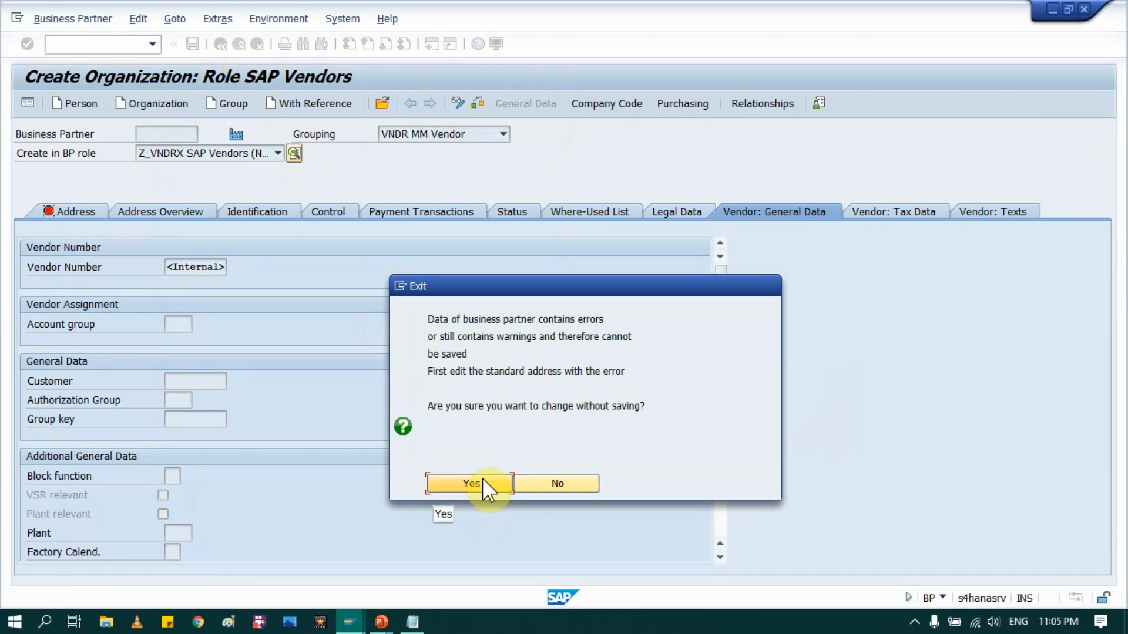
left_click(479, 483)
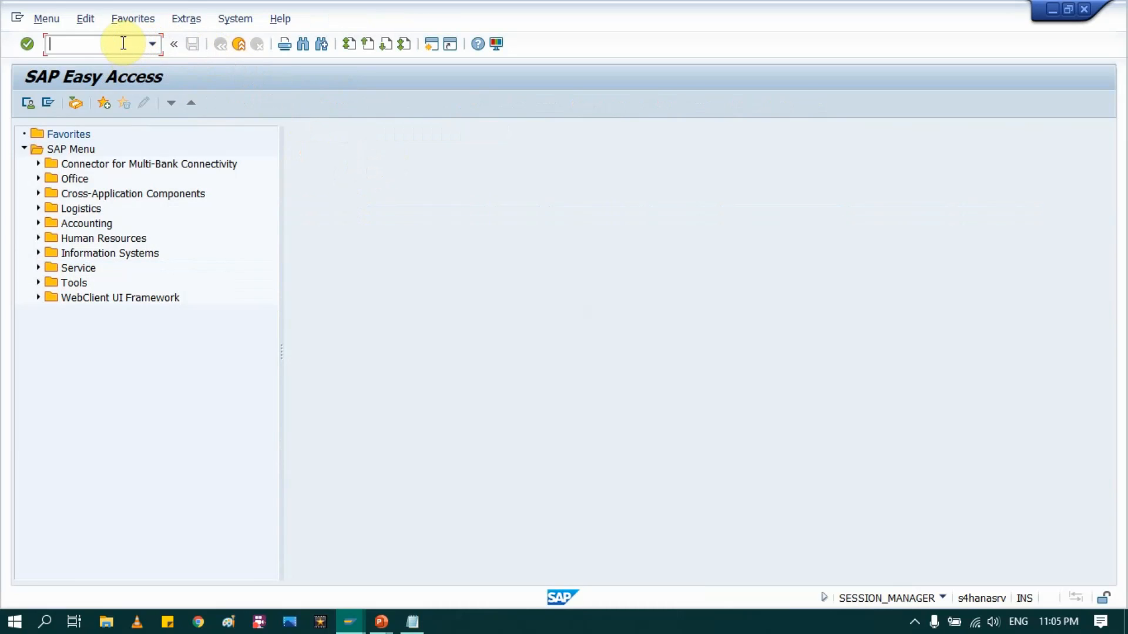
Step: Start creating an organization business partner in transaction BP
left_click(123, 43)
type("BP")
key("Return")
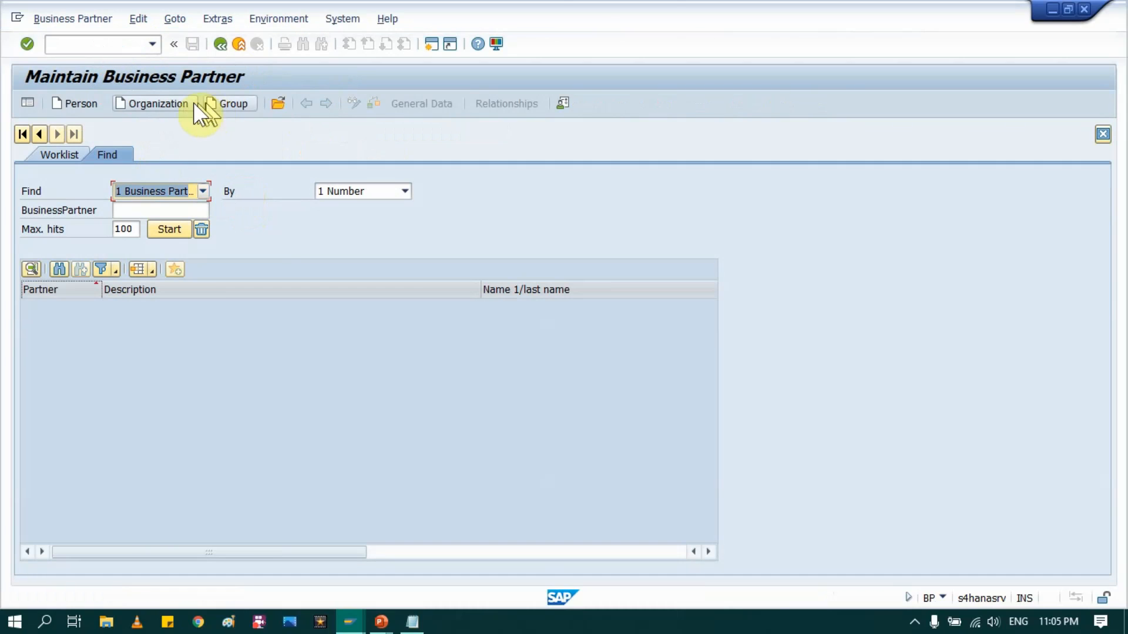
left_click(336, 187)
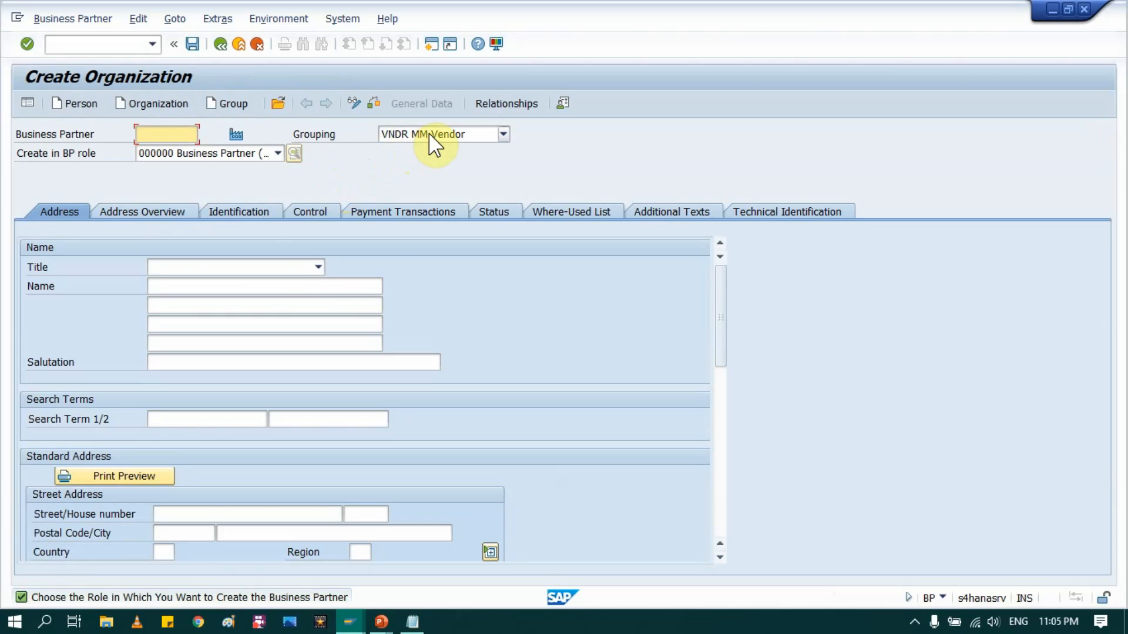
Step: Set grouping VNDR MM Vendor and create the partner in role Z_VNDRX SAP Vendors
left_click(428, 133)
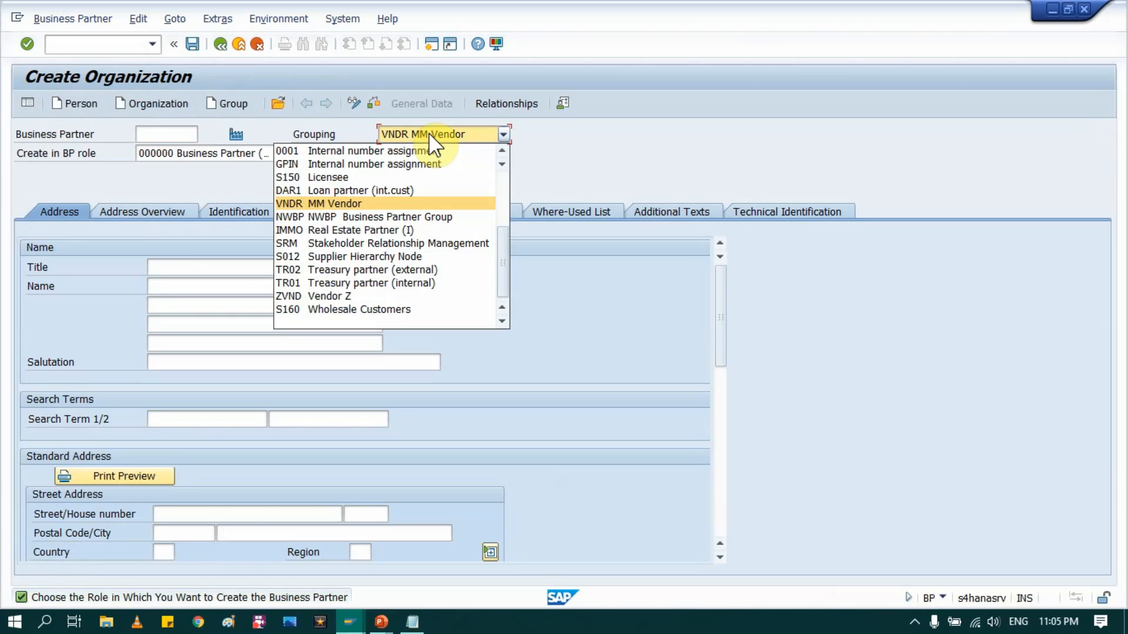
left_click(329, 199)
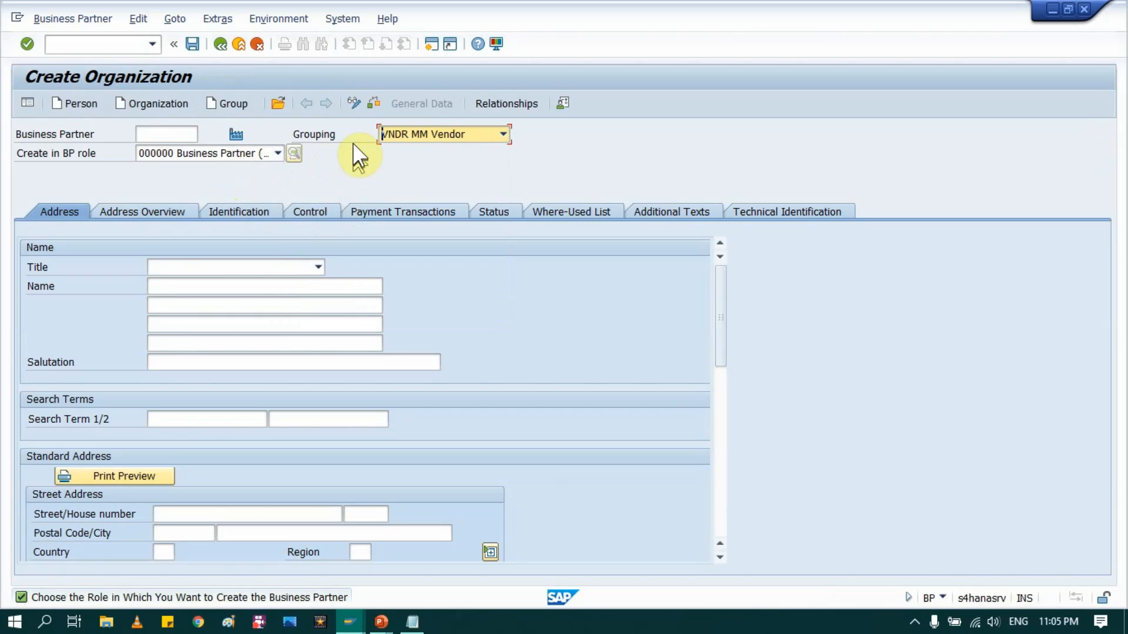
left_click(275, 154)
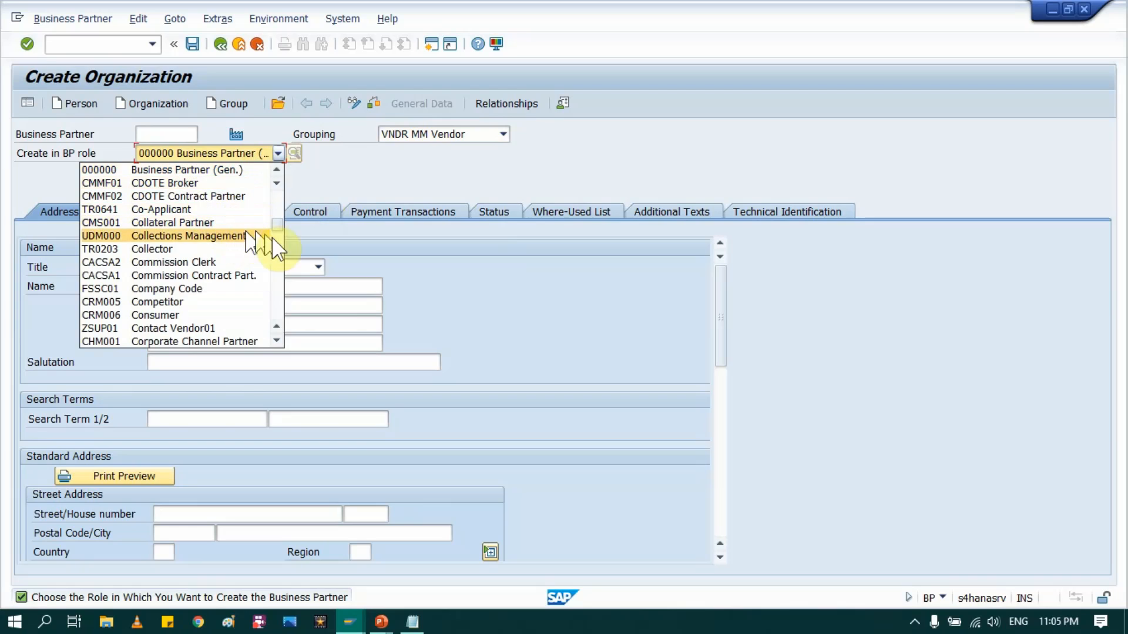
left_click_drag(277, 220, 282, 365)
left_click(166, 341)
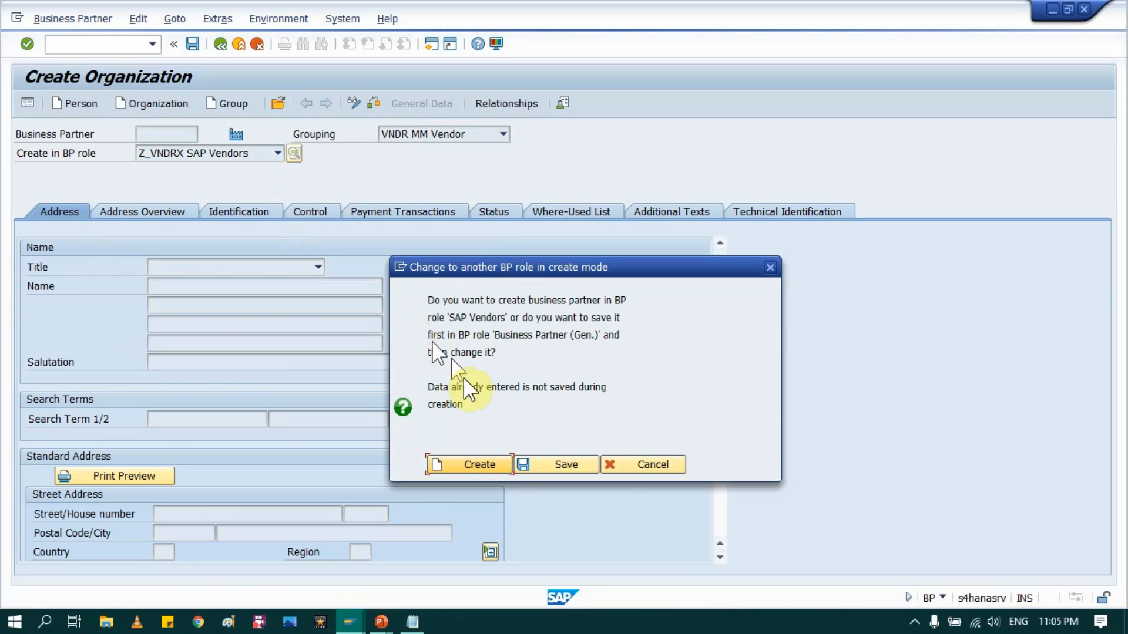
left_click(491, 461)
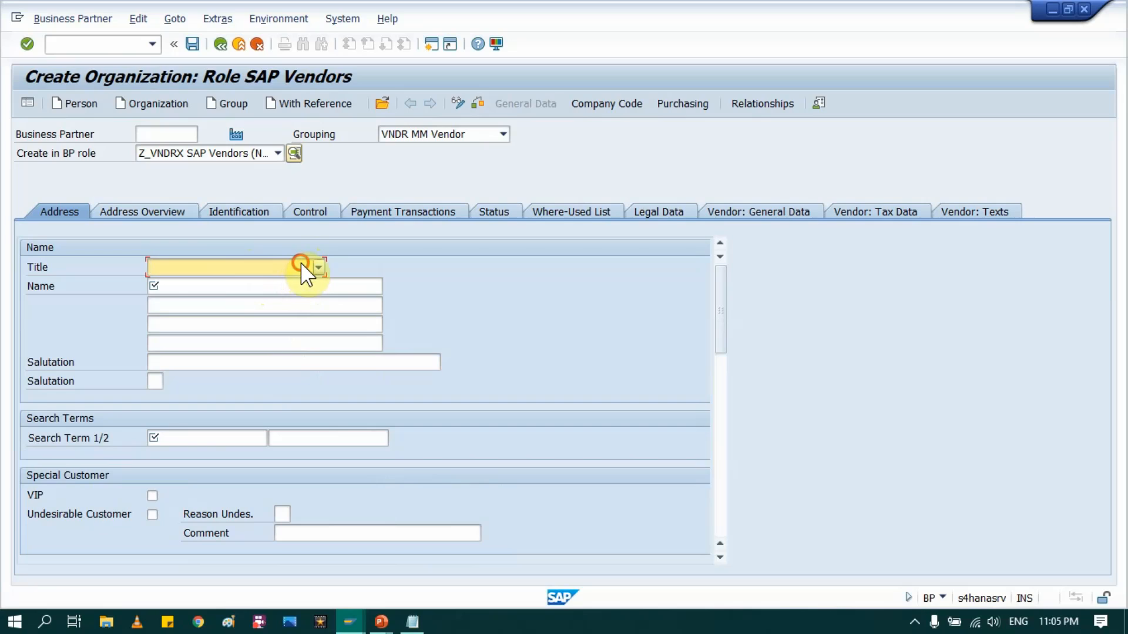
Step: Enter title 0003 Company, name Test Vendor, search term SAM and language E
left_click(306, 267)
left_click(197, 284)
left_click(186, 285)
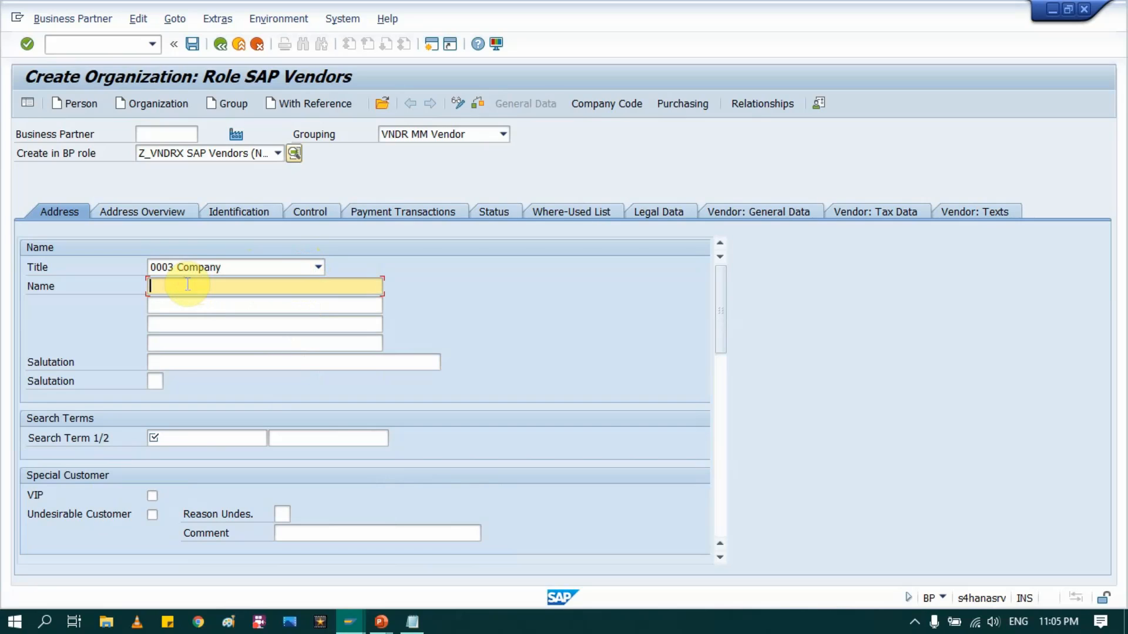
type("Test ")
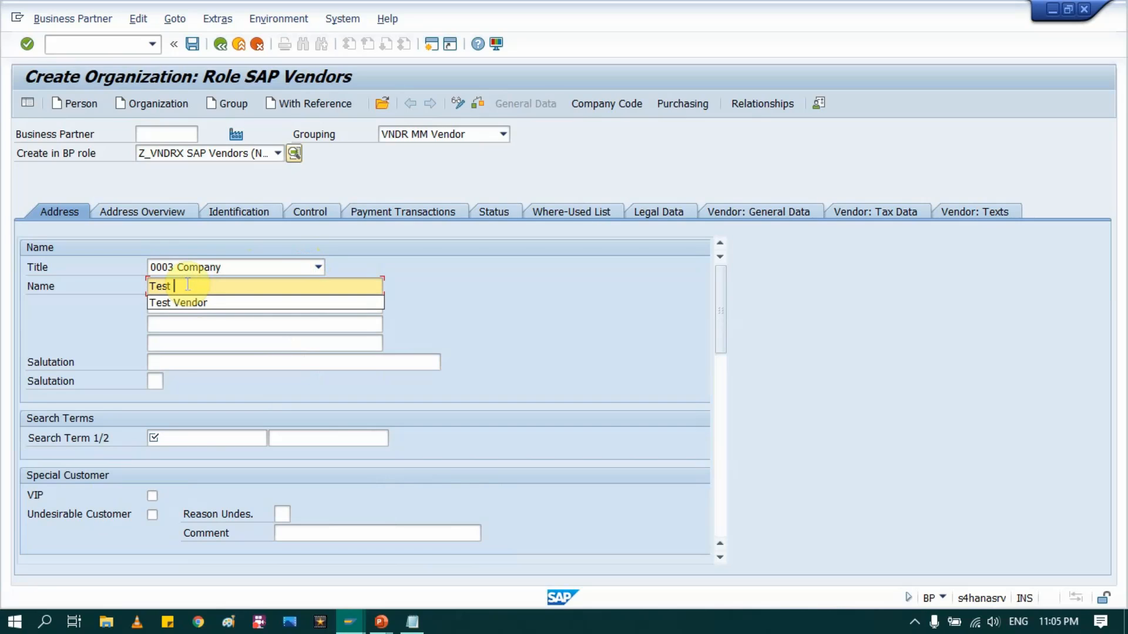
type("Vendor BP")
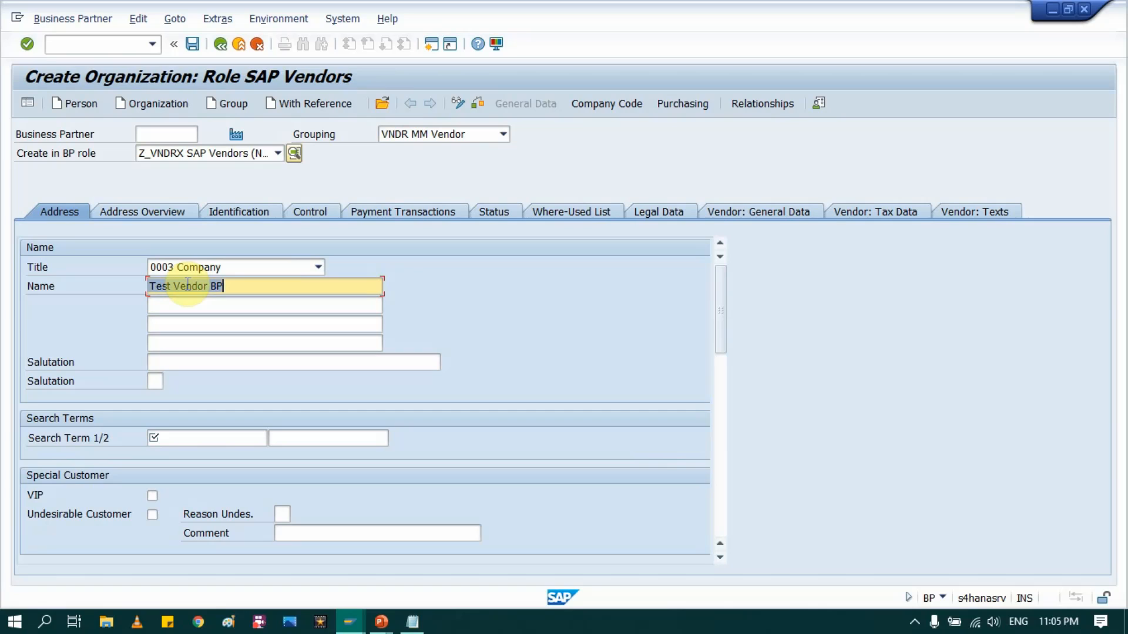
left_click(182, 440)
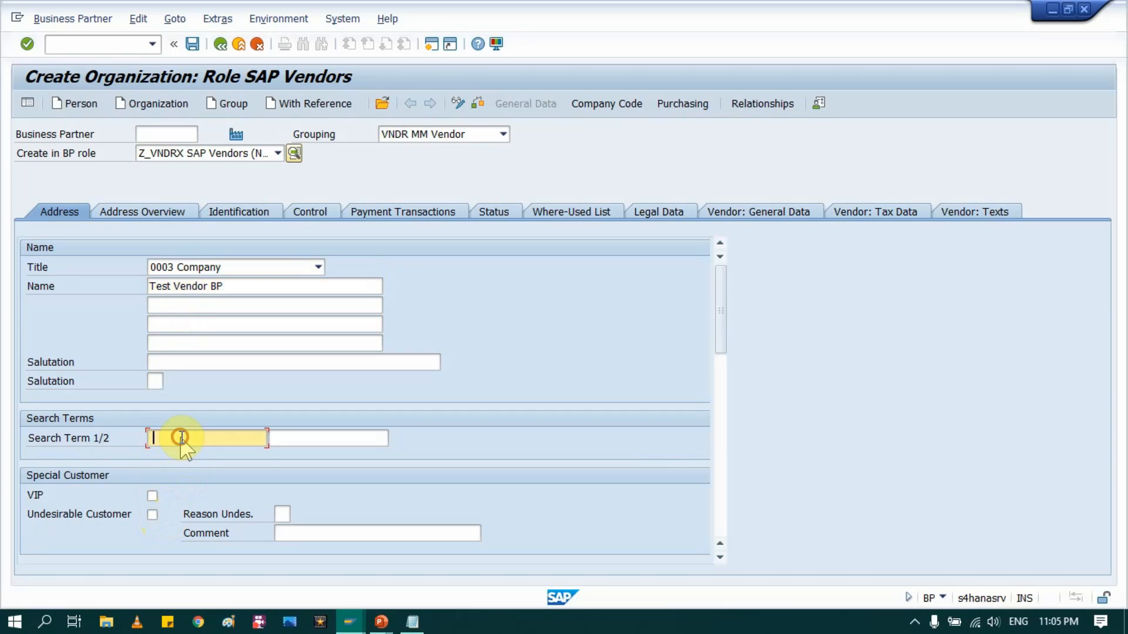
type("SAM")
scroll(294, 460, "down", 8)
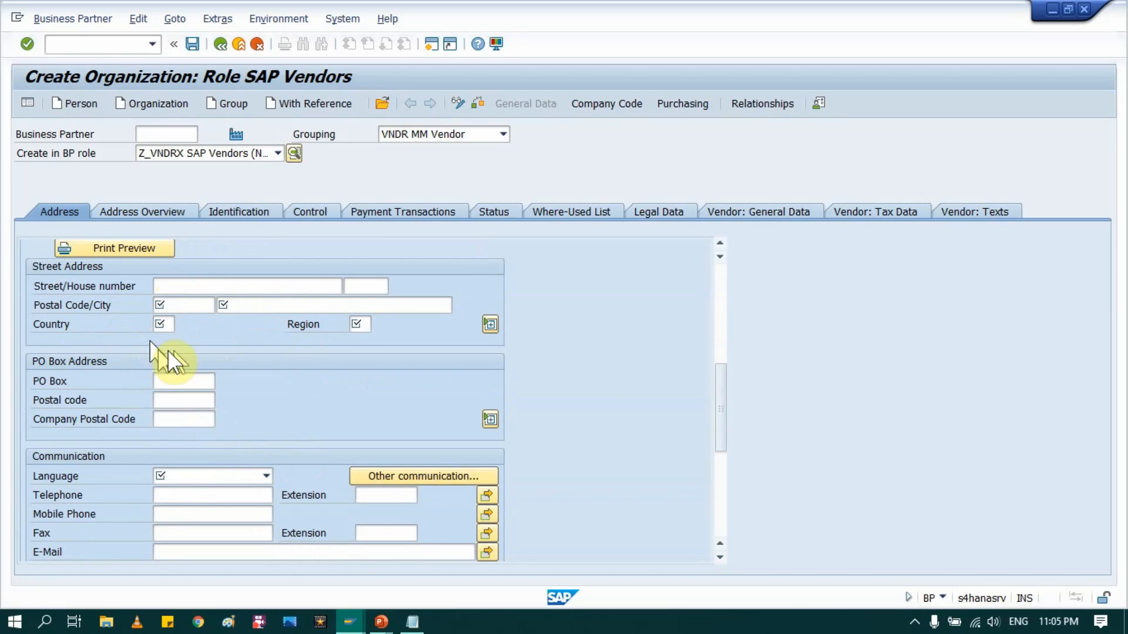
left_click(242, 477)
scroll(247, 490, "down", 1)
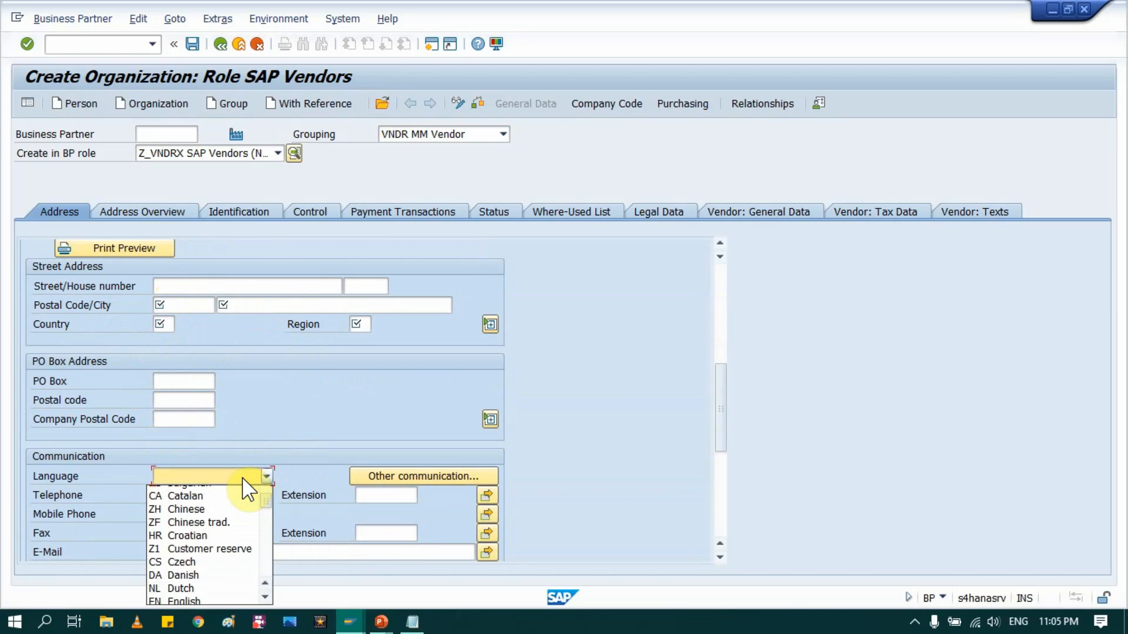
left_click(200, 594)
type("EN English")
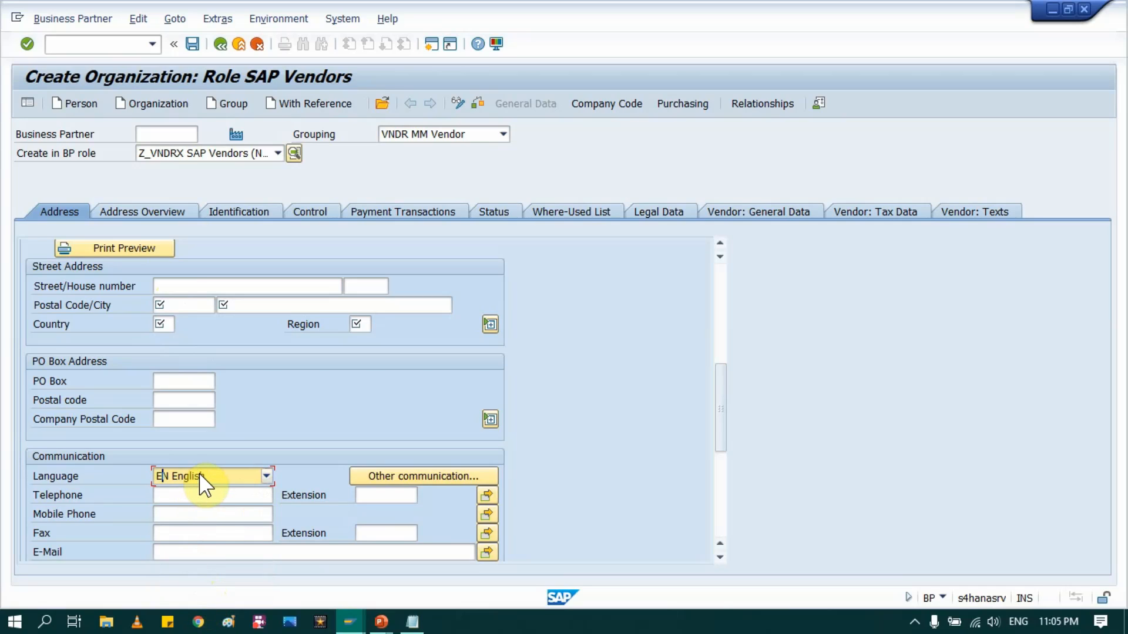
Step: Fill the address: street test, postal code 411013, city India, country IN, region 13
left_click(177, 288)
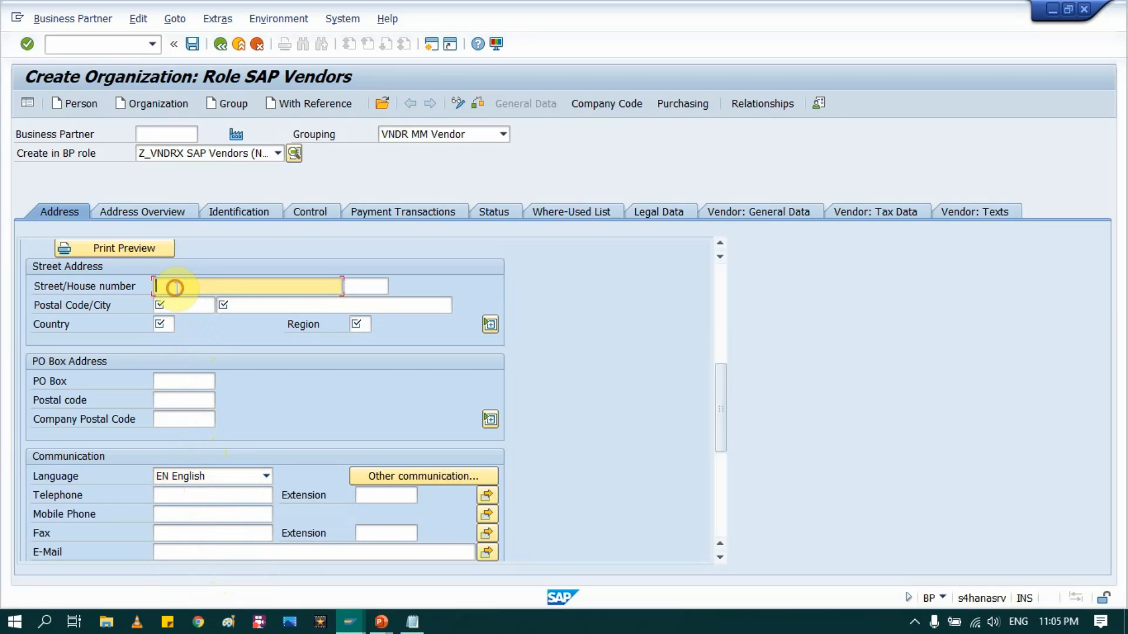
key("Tab")
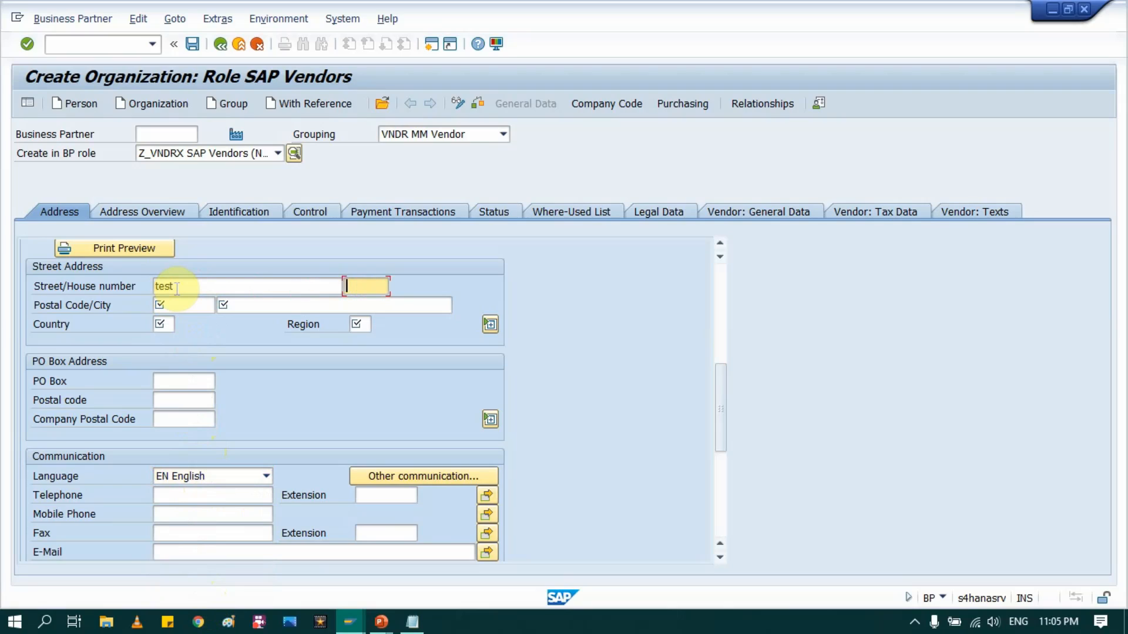
key("Tab")
key("BackSpace")
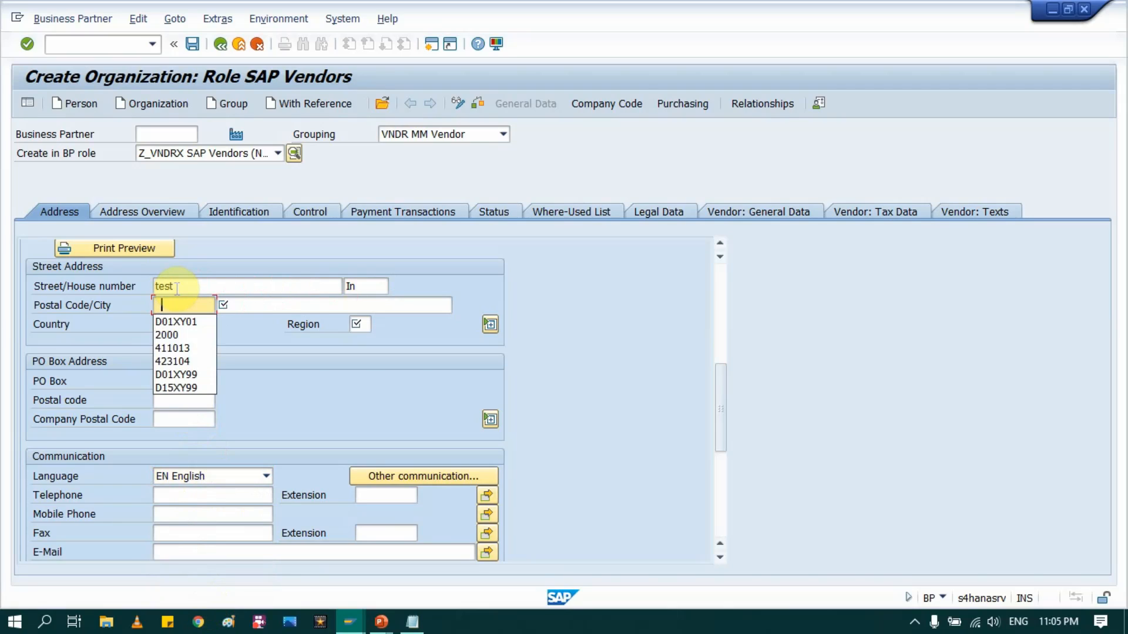
key("Down")
key("Down")
key("Down")
key("Return")
key("Tab")
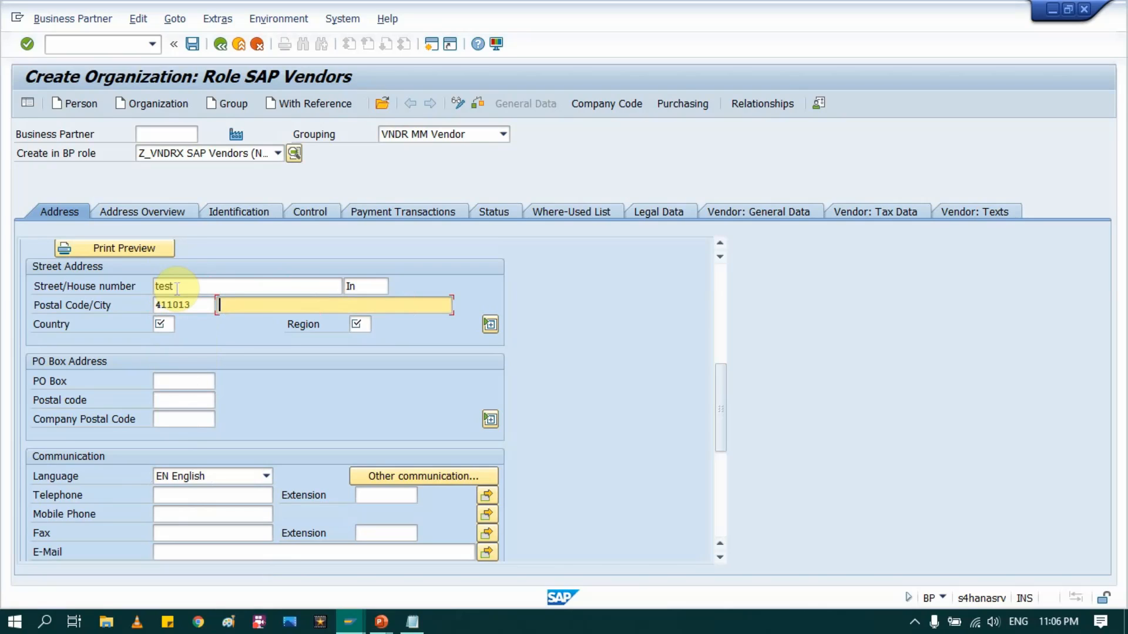
type("India")
key("Tab")
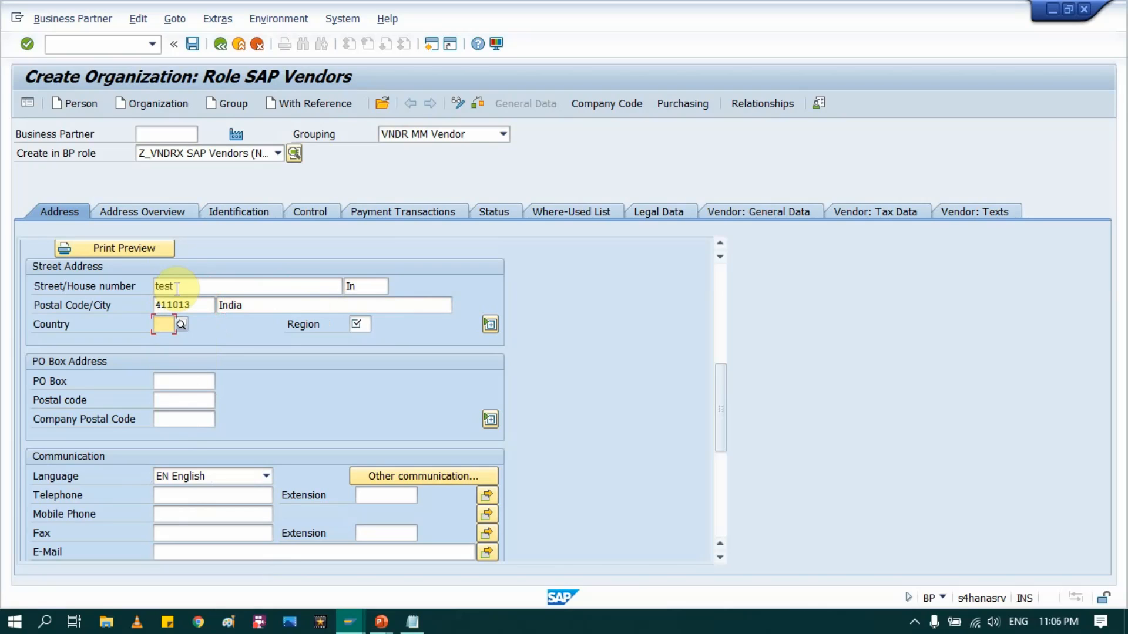
type("In")
key("Tab")
type("13")
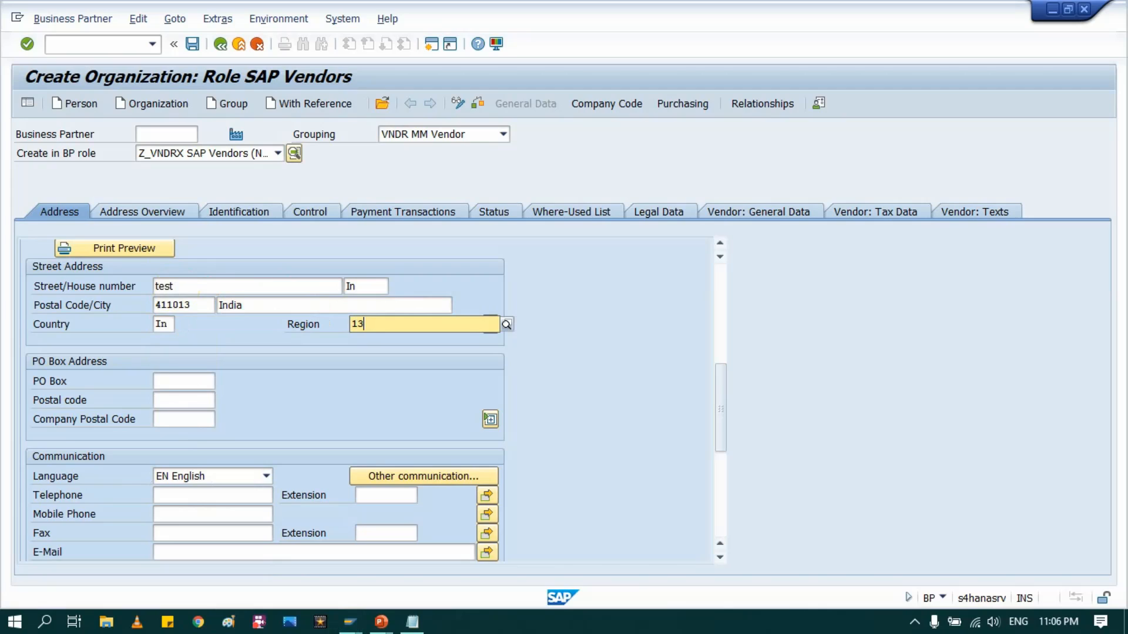
key("Return")
left_click(177, 290)
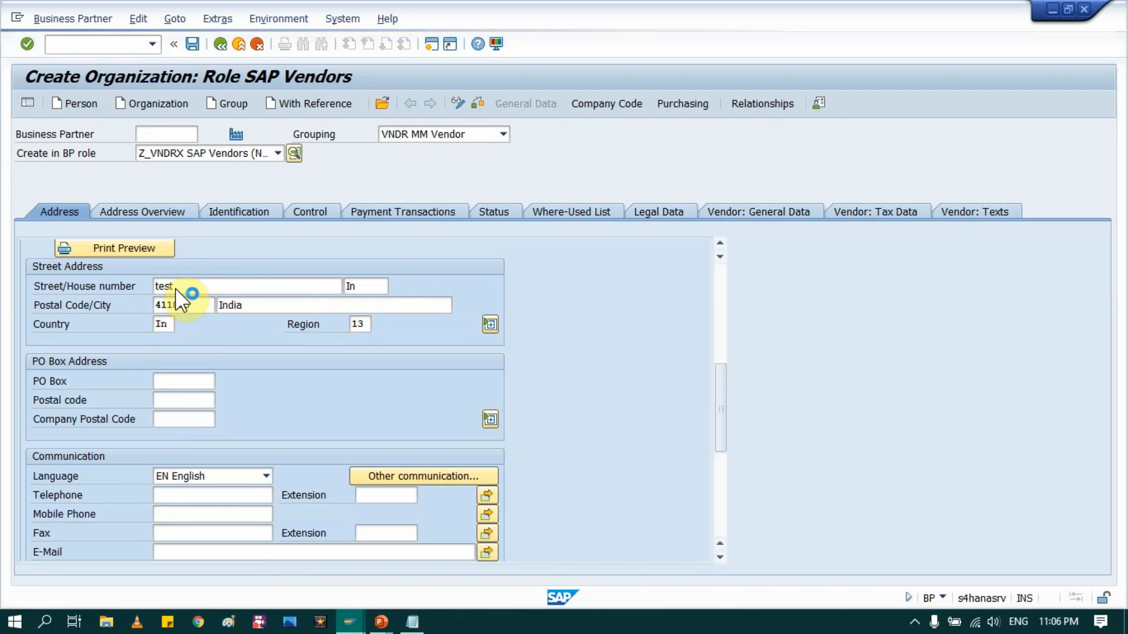
scroll(235, 350, "down", 4)
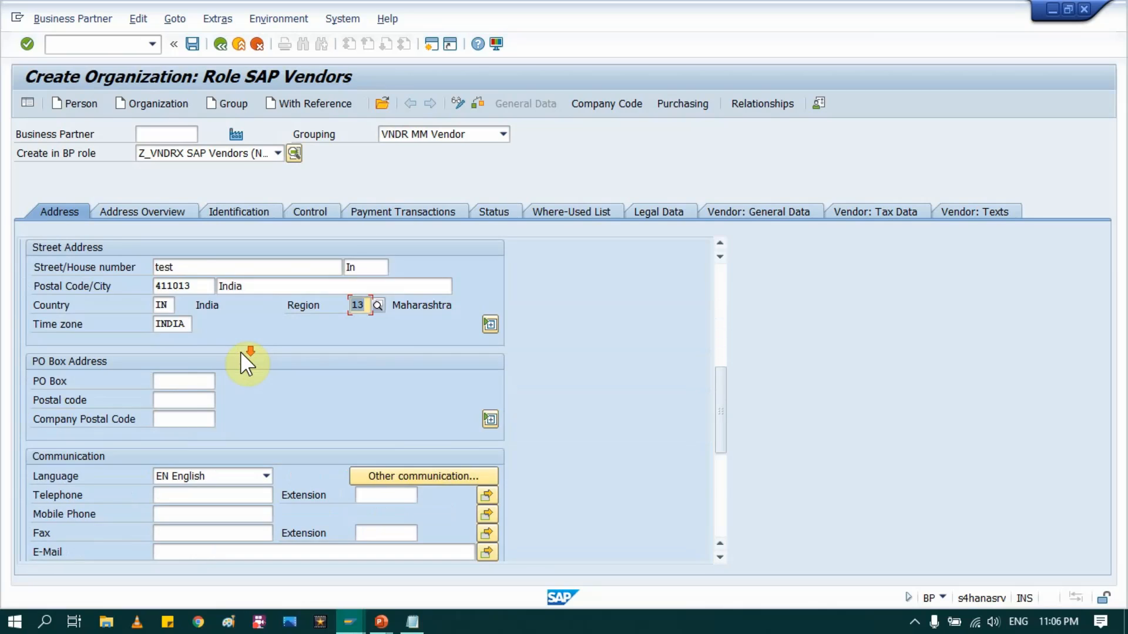
scroll(241, 352, "down", 3)
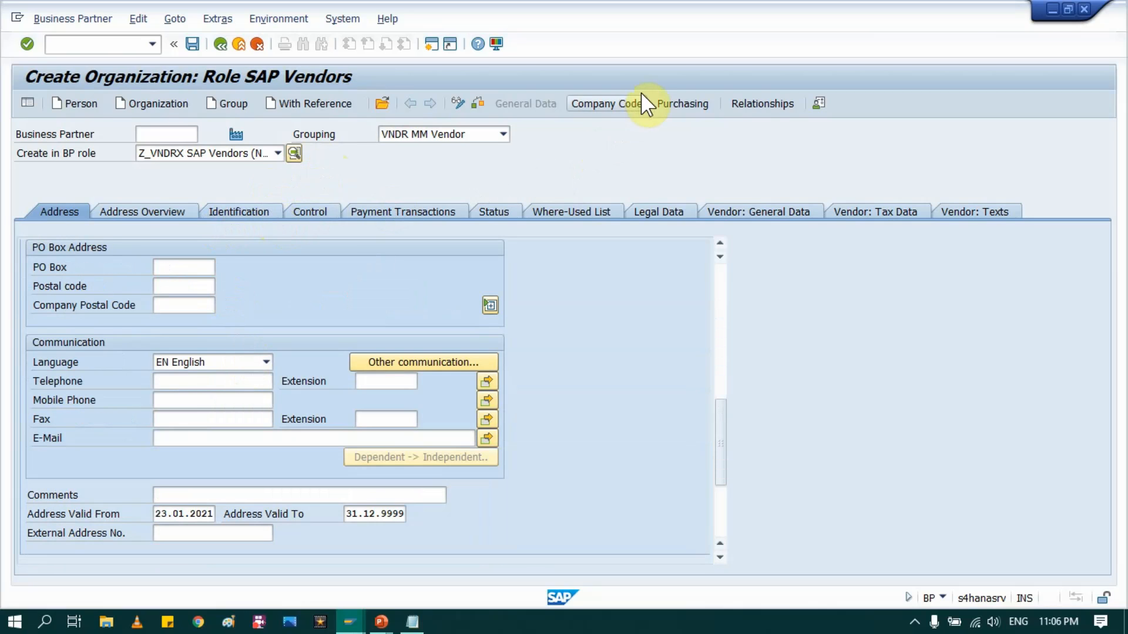
Step: Add company code 0007 with reconciliation account 160000
left_click(594, 105)
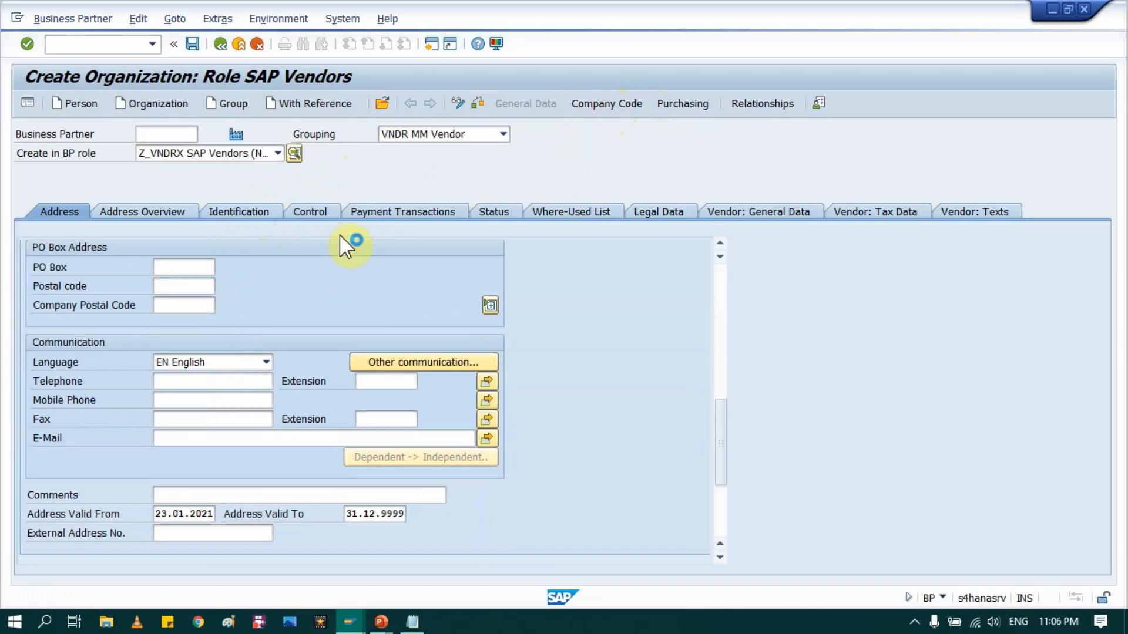
left_click(159, 229)
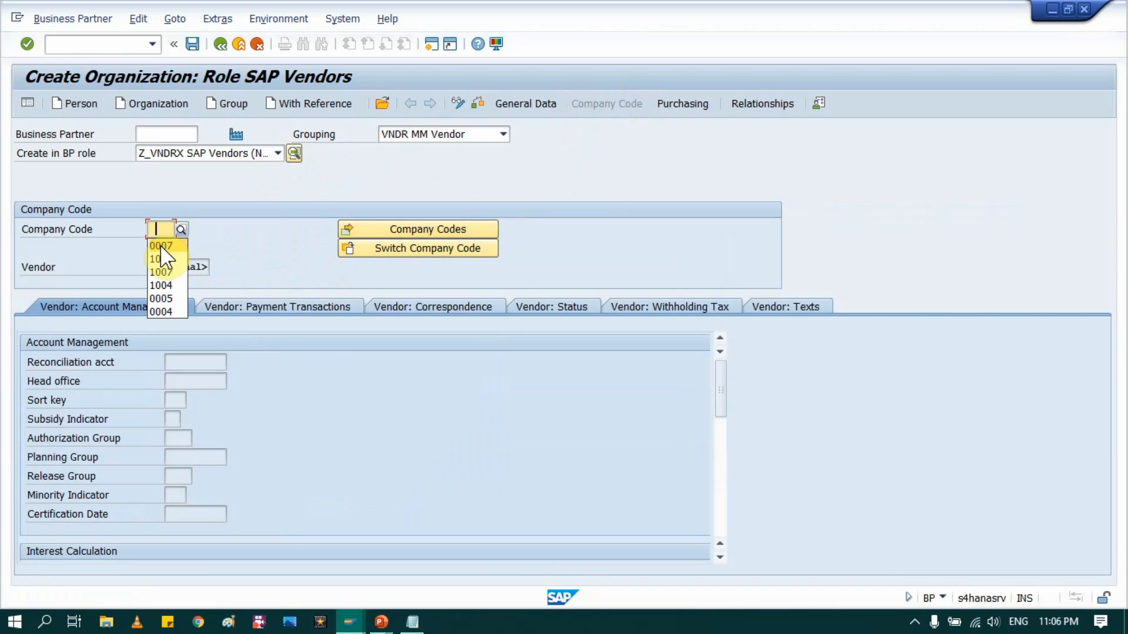
left_click(160, 244)
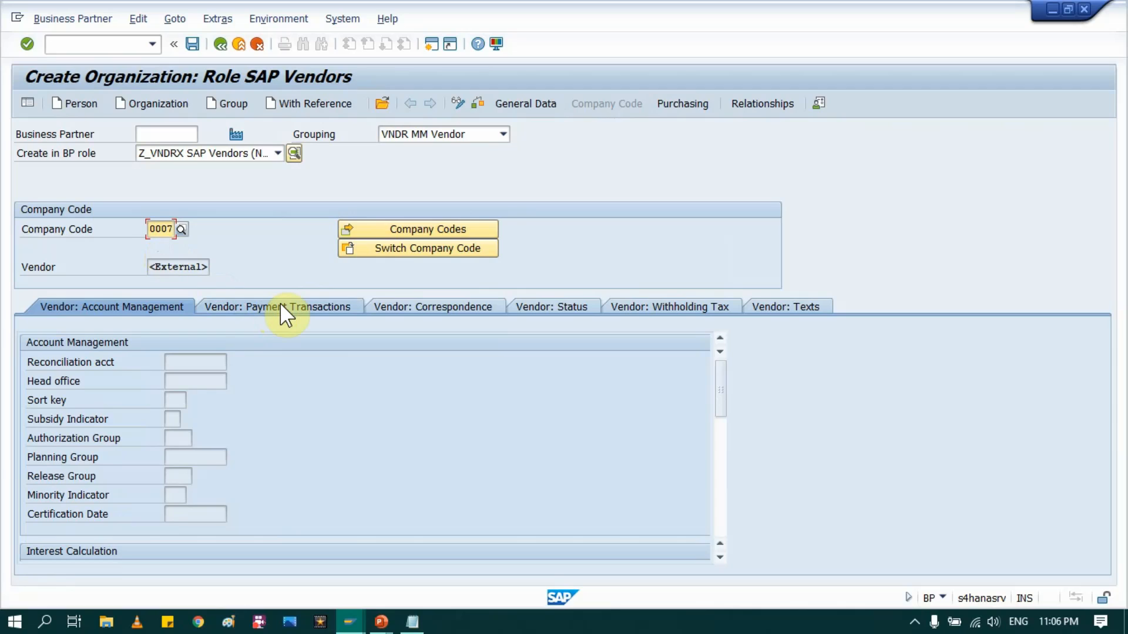
key("Return")
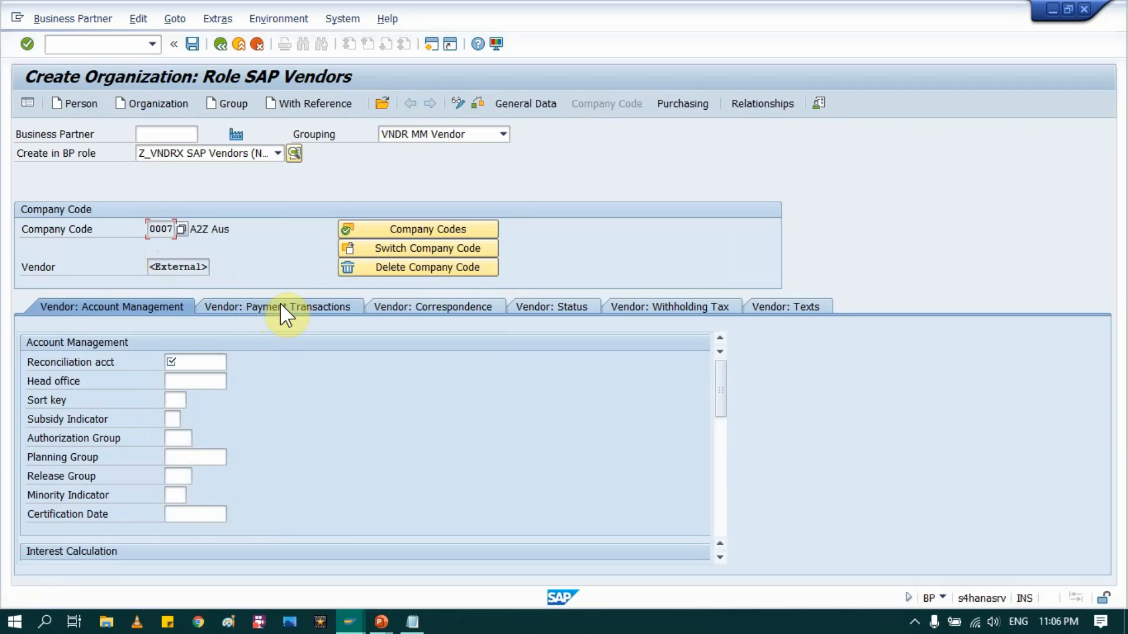
left_click(175, 363)
left_click(175, 377)
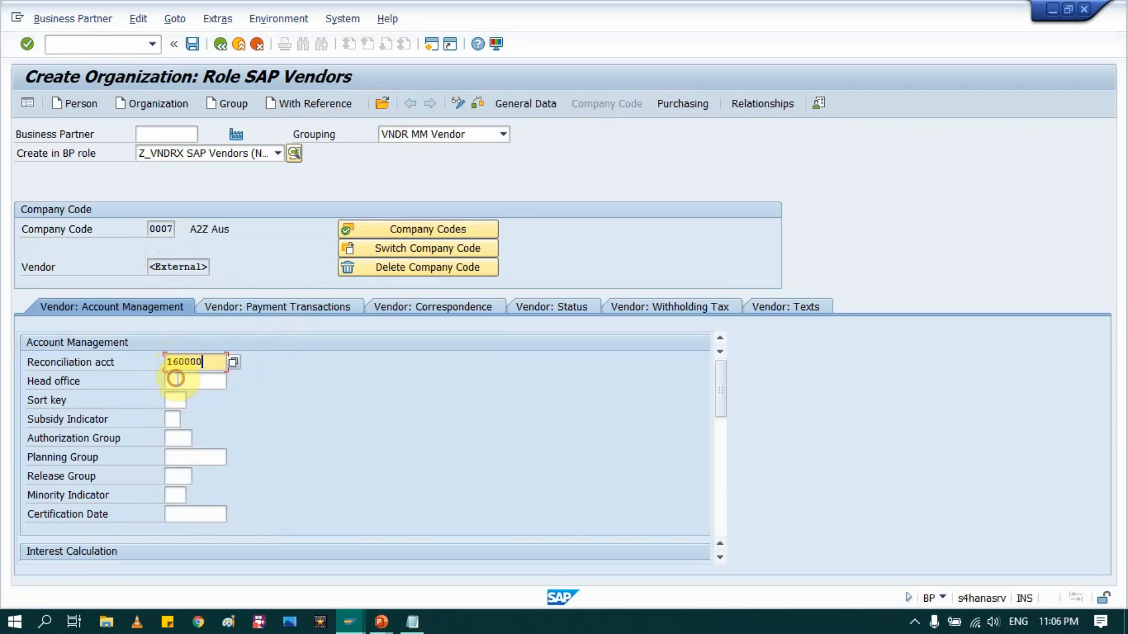
key("Return")
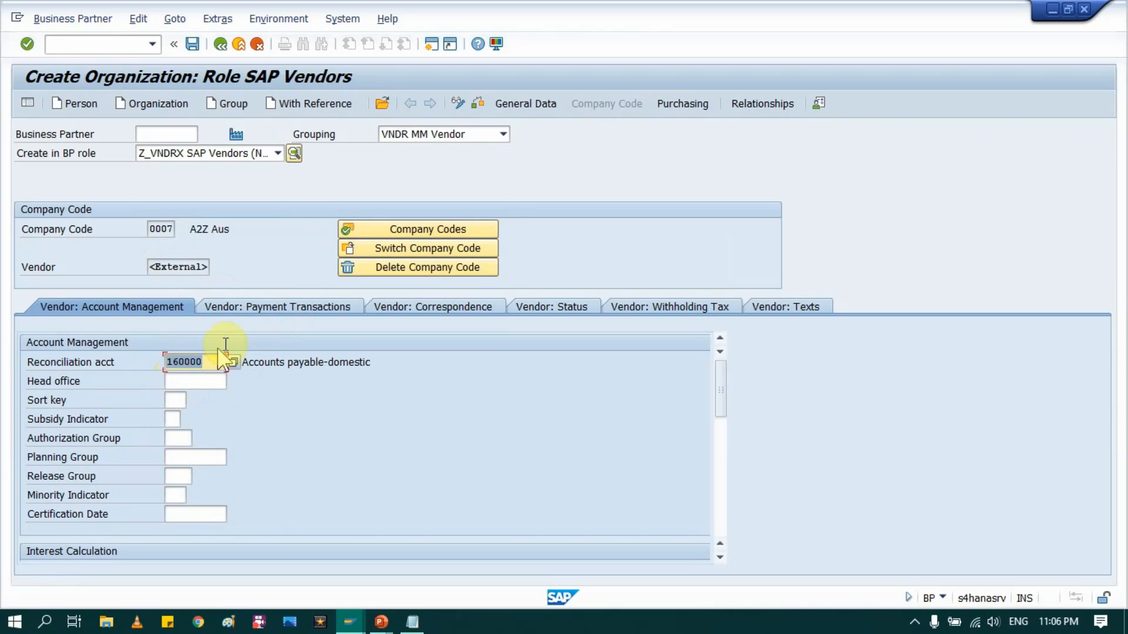
Step: Set payment terms 0001 under Vendor: Payment Transactions
left_click(266, 307)
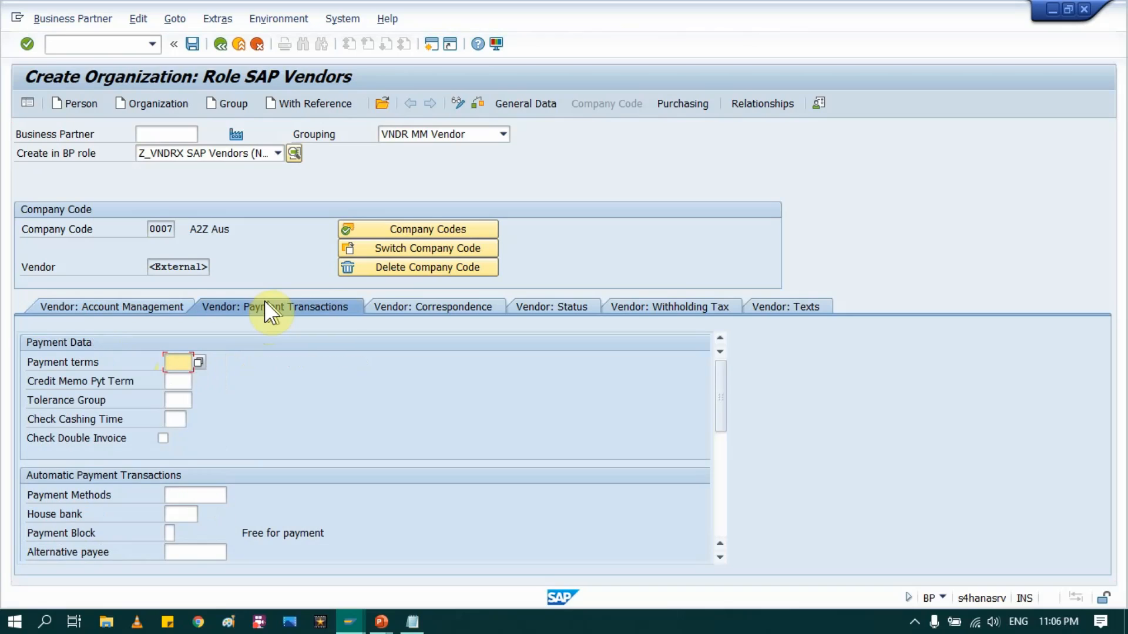
left_click(179, 379)
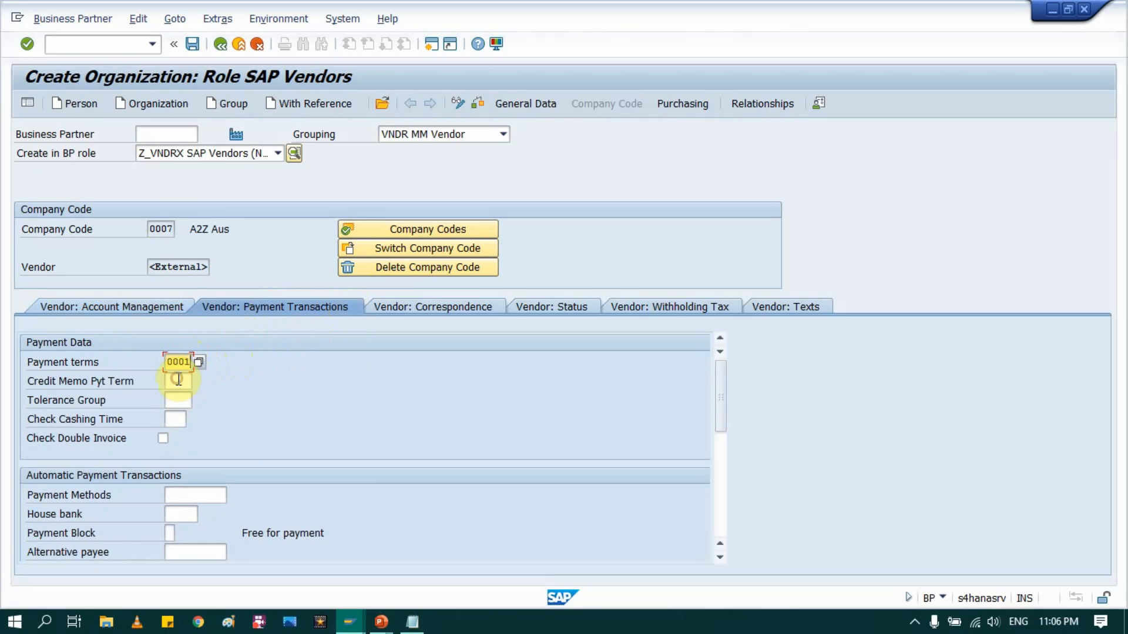
key("Return")
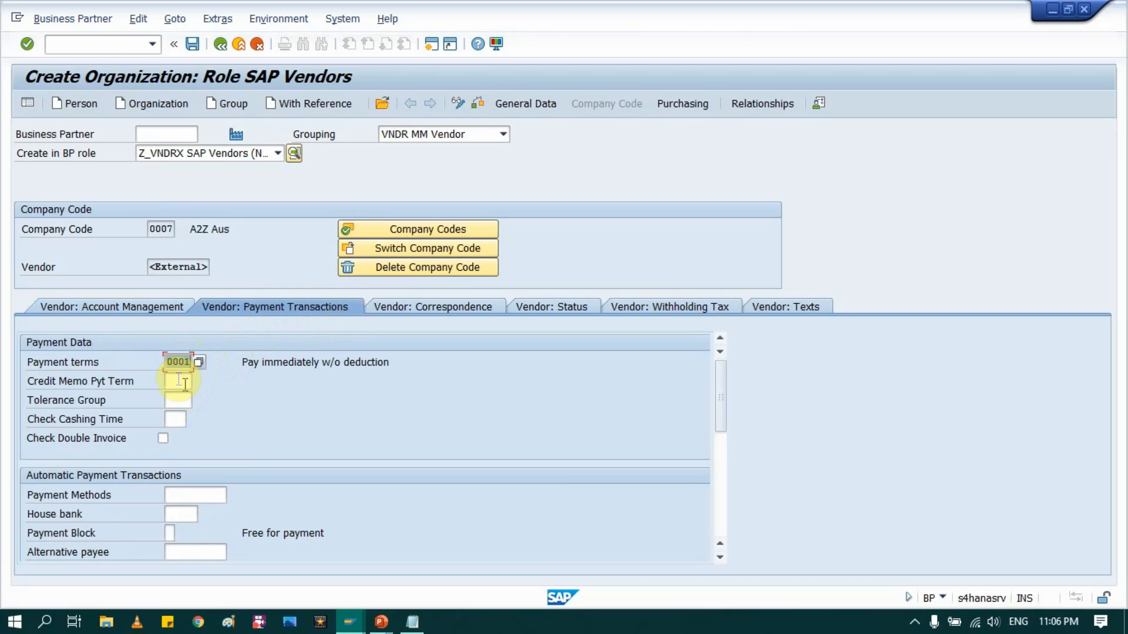
Step: Add purchasing organization AU00 to the partner's purchasing data
left_click(683, 109)
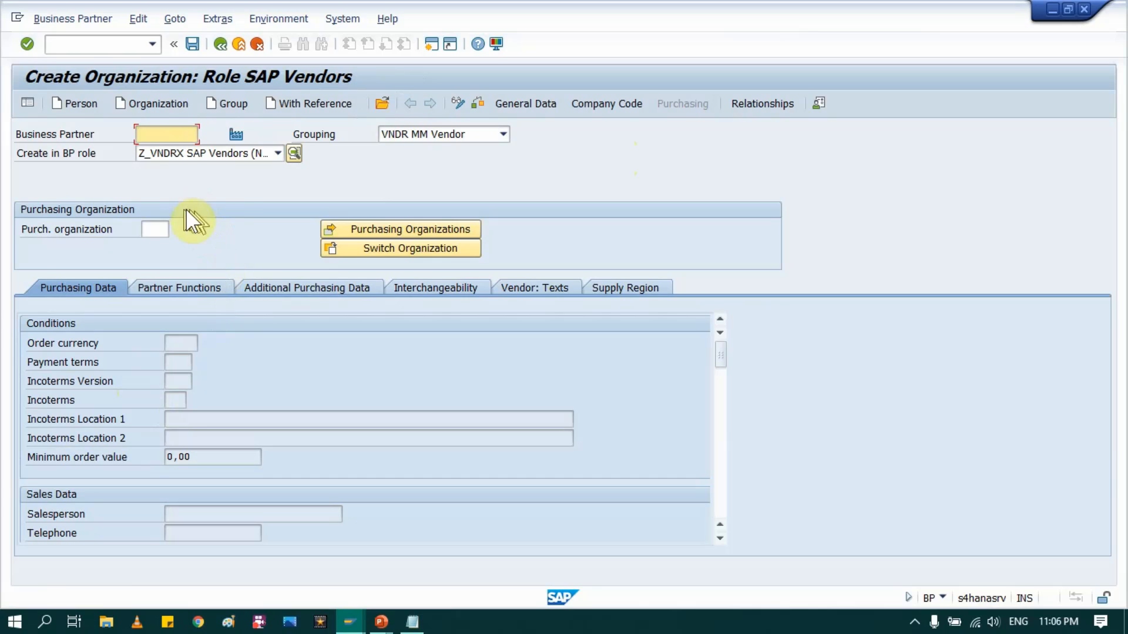
left_click(155, 229)
left_click(157, 247)
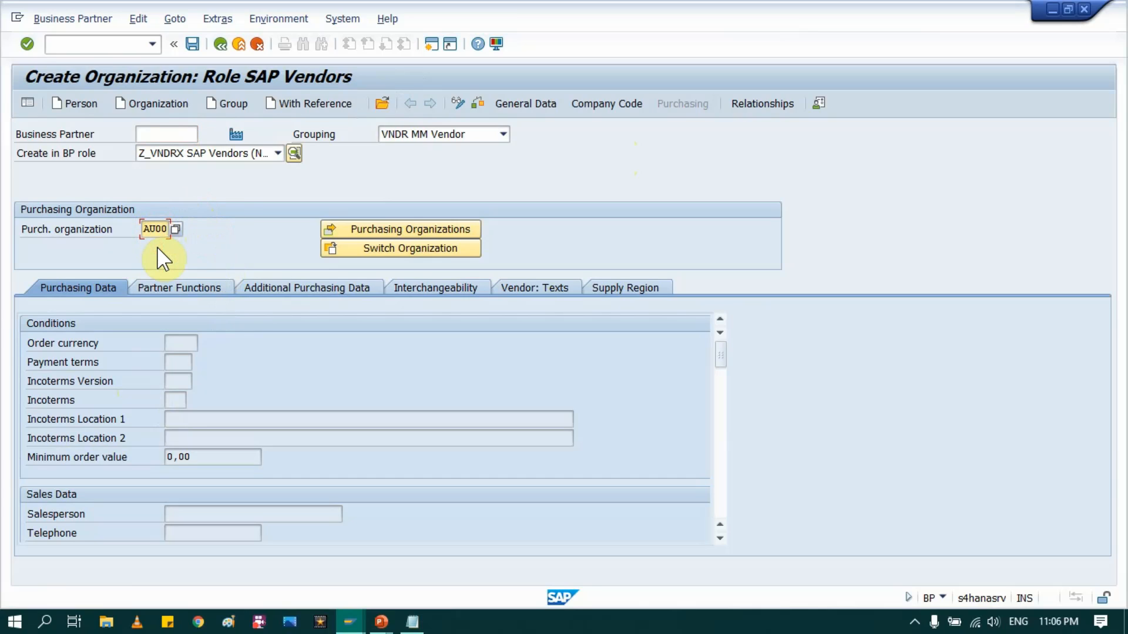
key("Return")
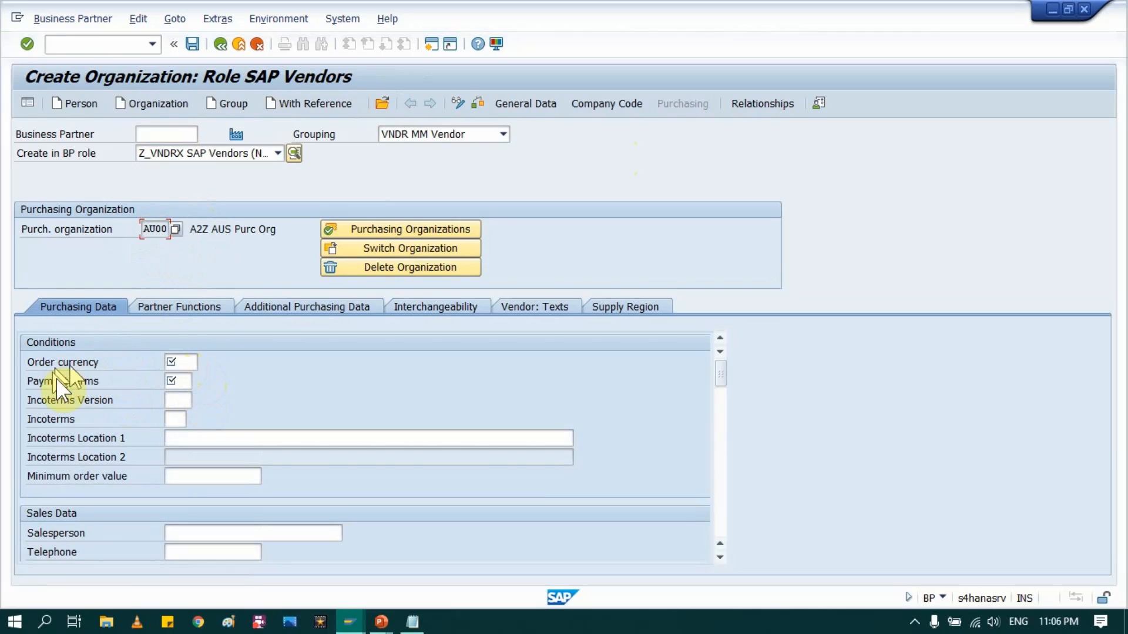
Step: Set order currency AUD and payment terms 0001, then check the partner for errors
left_click(175, 362)
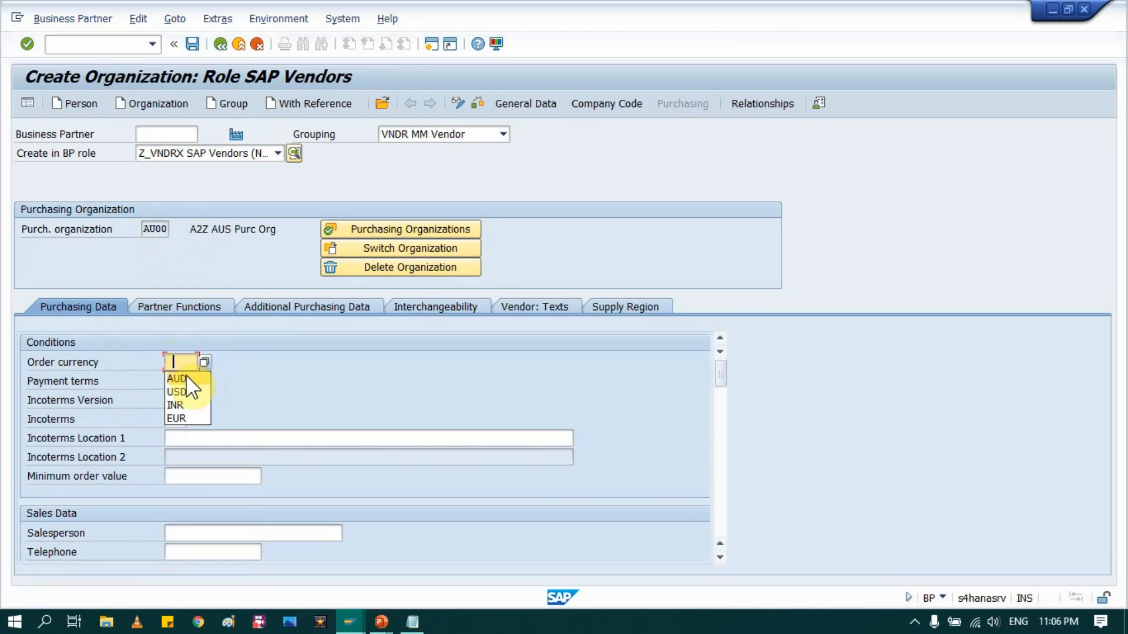
left_click(180, 377)
left_click(176, 381)
left_click(181, 392)
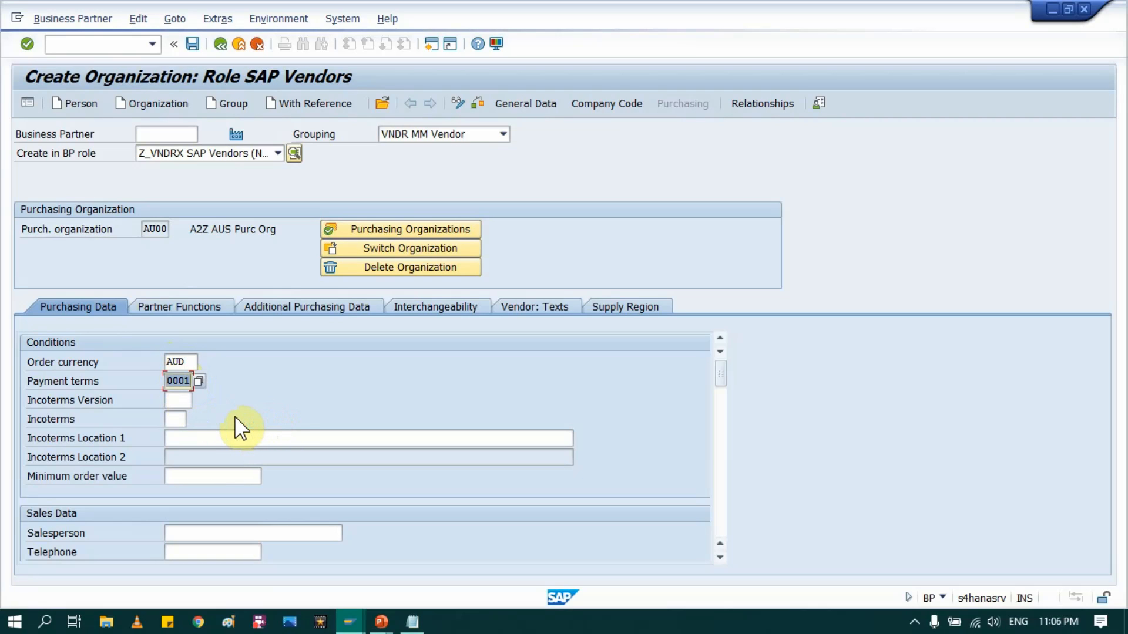
left_click(481, 100)
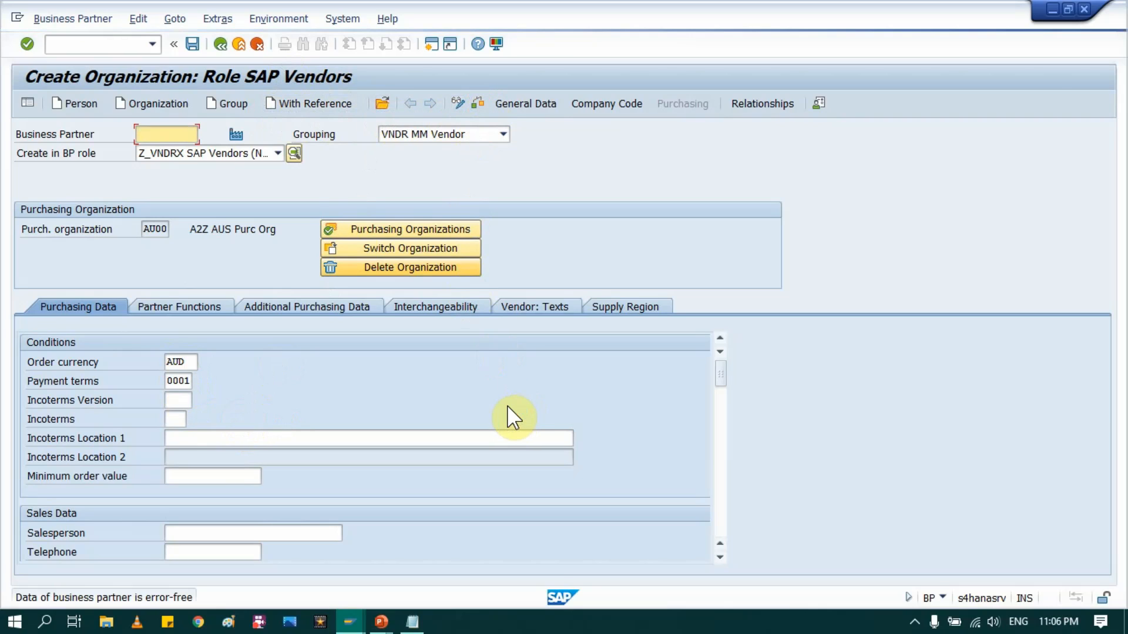
left_click(587, 106)
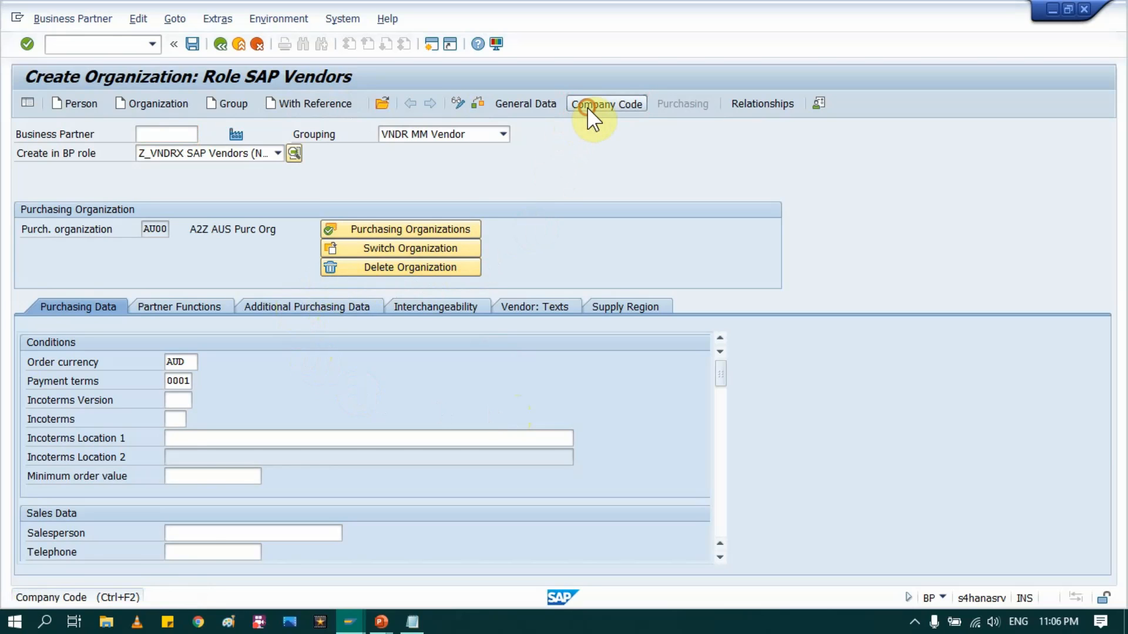
Step: Save the partner and verify partner number 1000100 matches vendor number 1000100
left_click(516, 103)
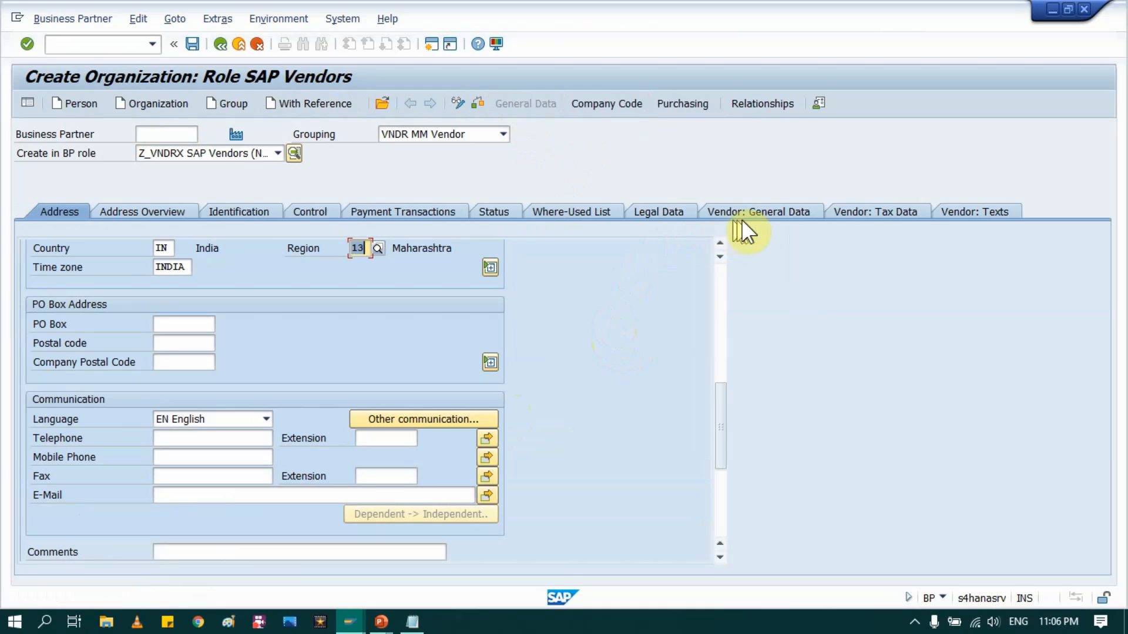
left_click(740, 214)
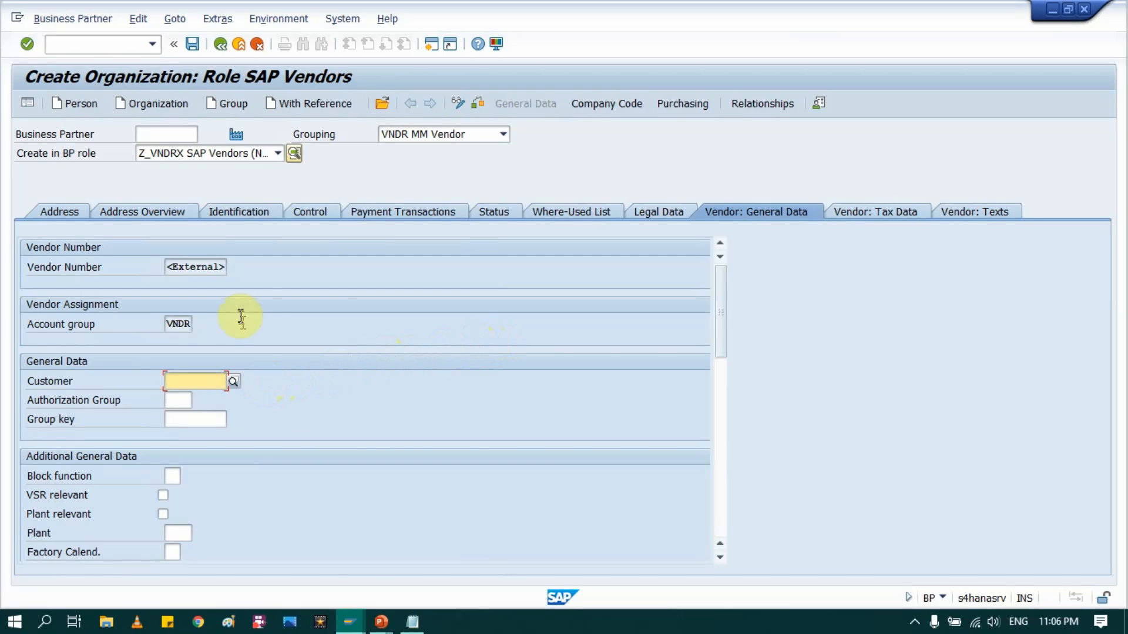
left_click(192, 45)
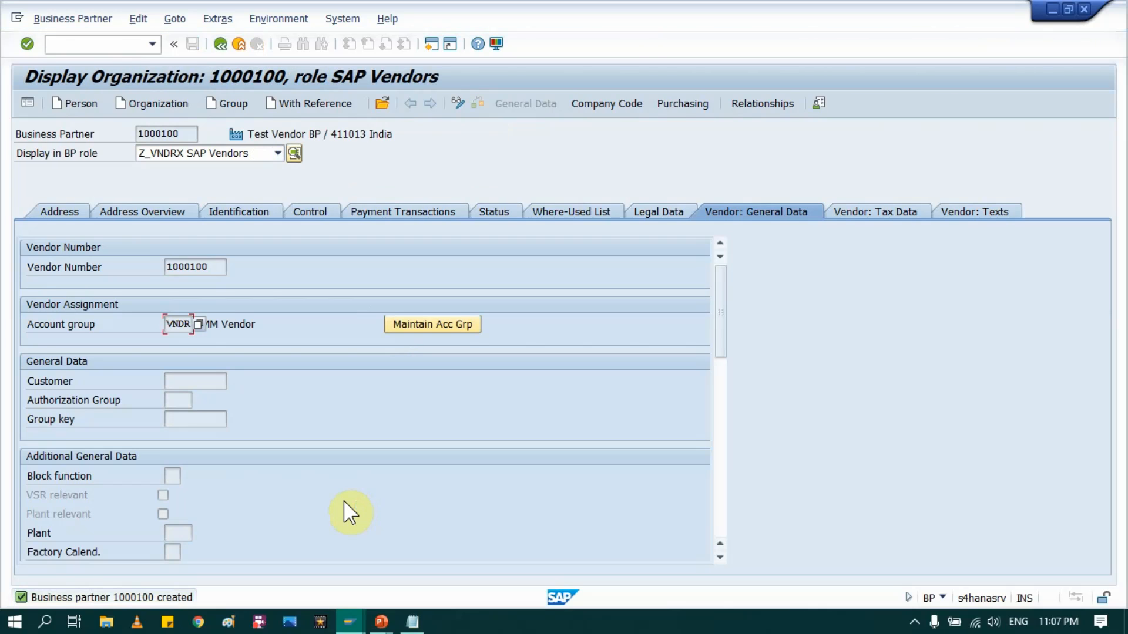
left_click_drag(177, 137, 136, 133)
left_click(123, 134)
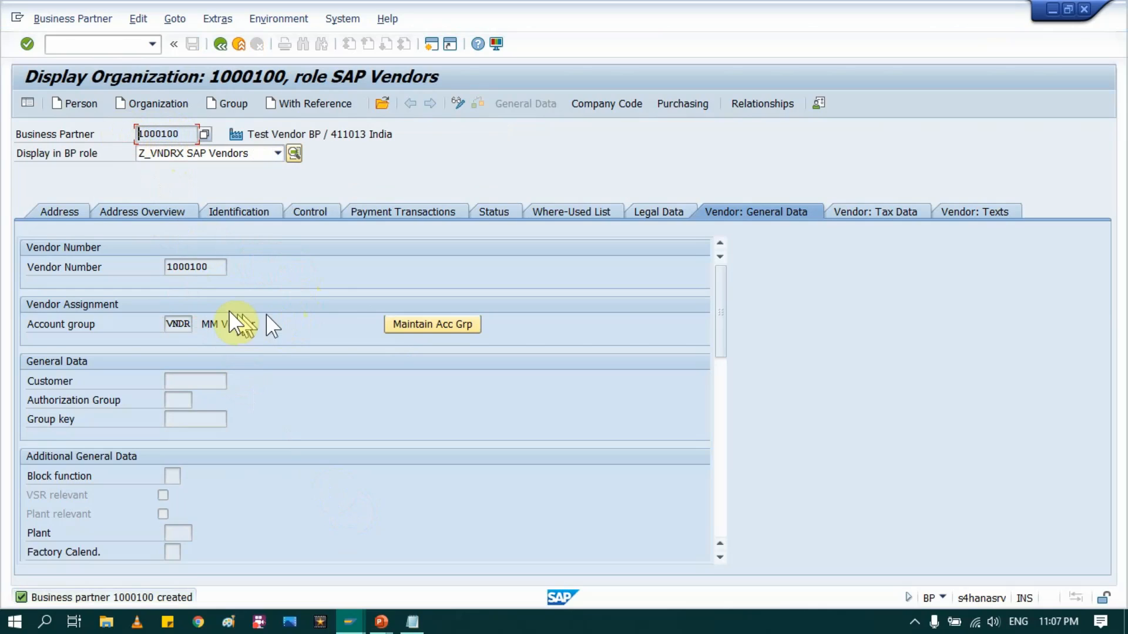
left_click_drag(171, 269, 150, 269)
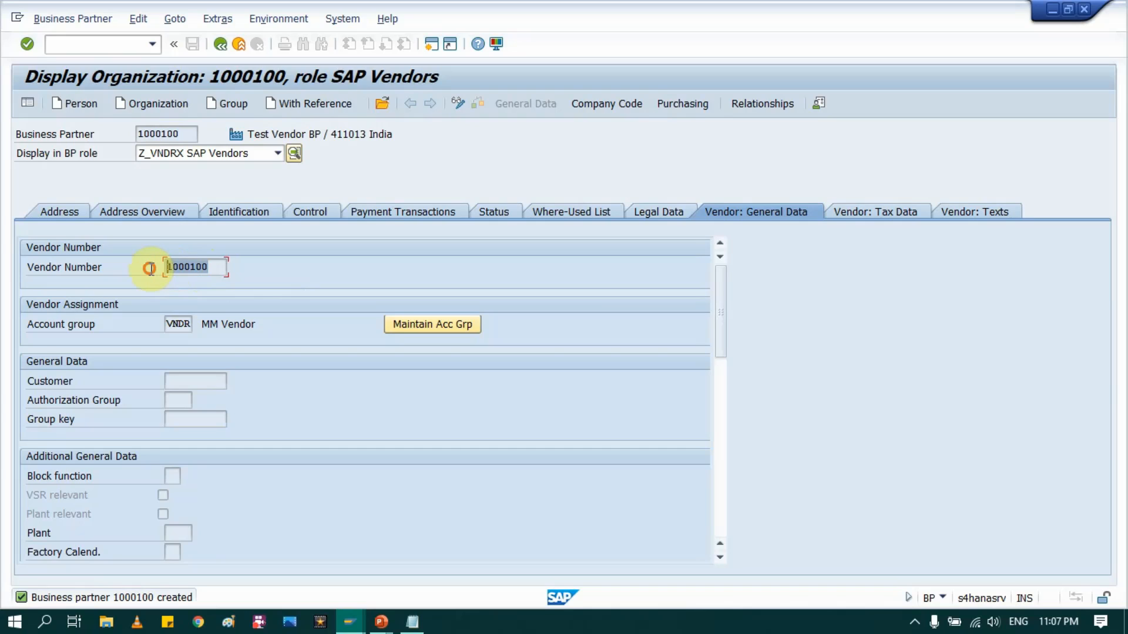
left_click(150, 268)
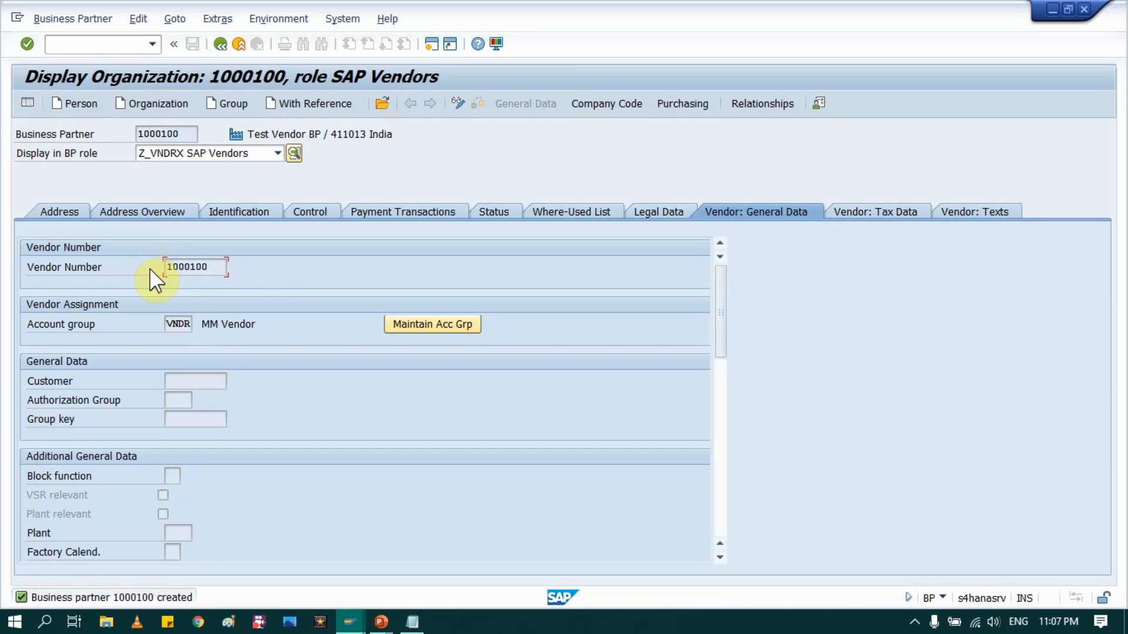
Step: Tick Same Nos. for VNDR, save the assignment, and return to the slide show
left_click(353, 623)
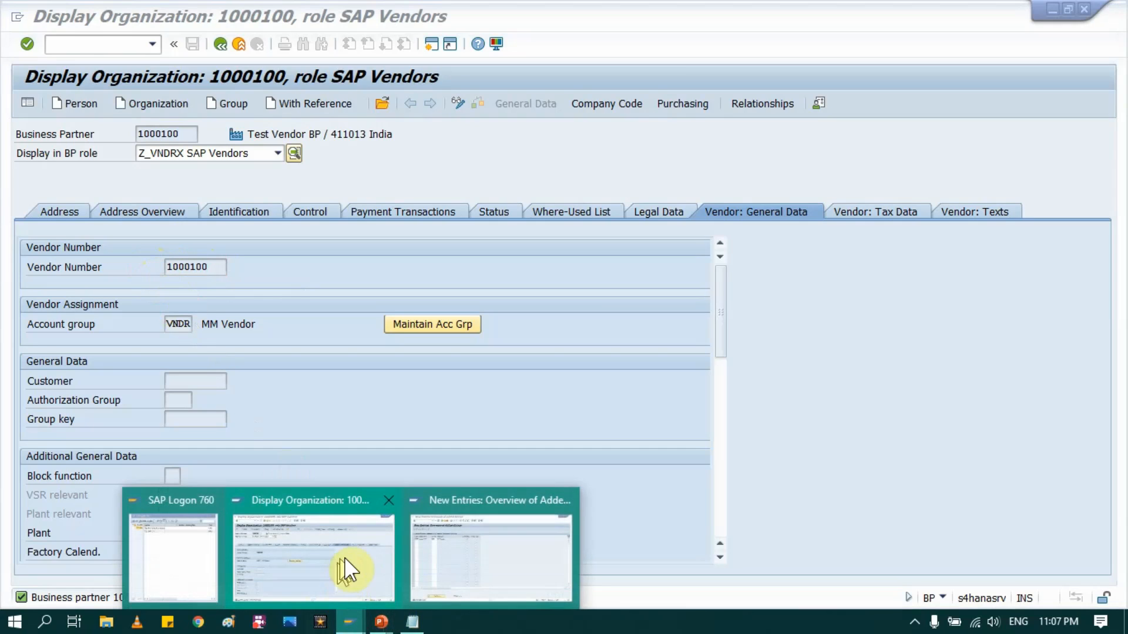
left_click(455, 551)
left_click(394, 171)
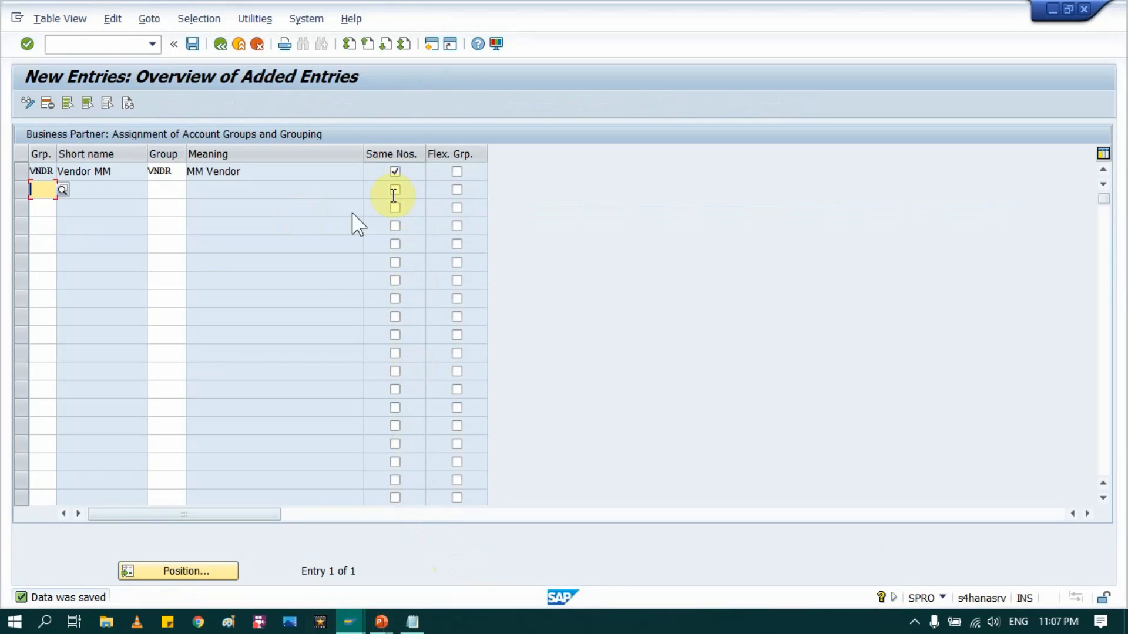
left_click(192, 44)
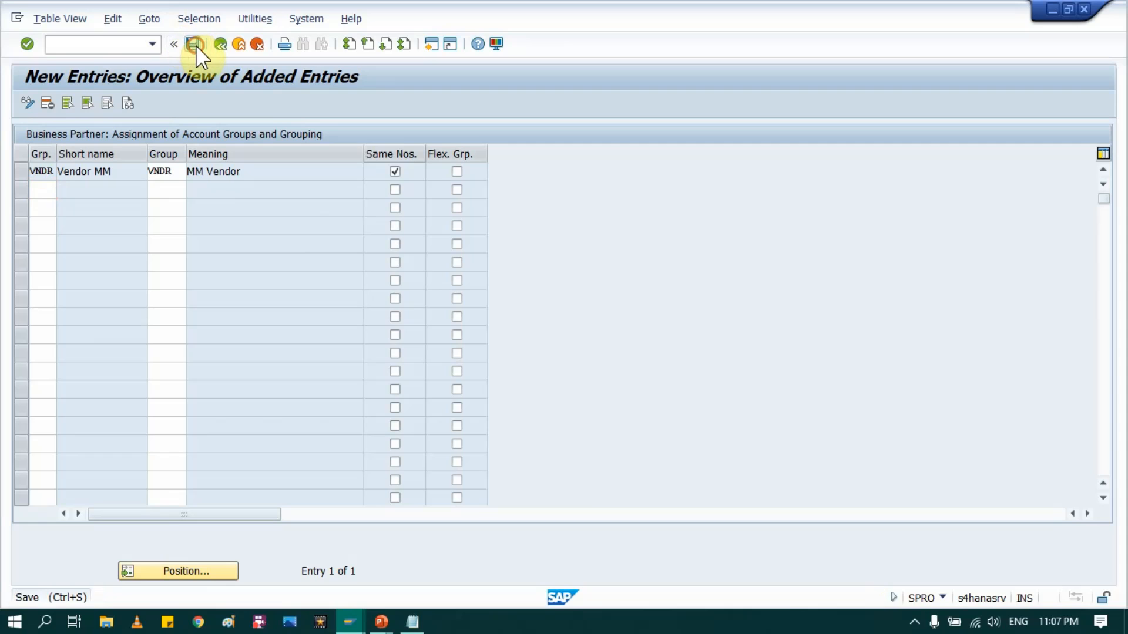
left_click(382, 621)
left_click(445, 567)
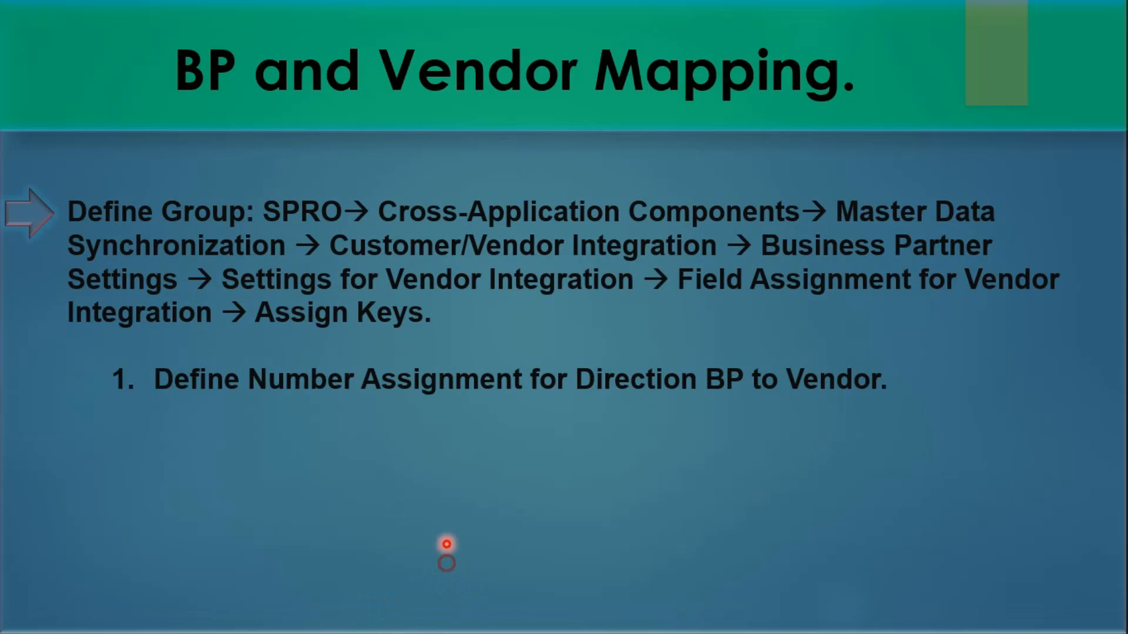
Step: Advance to the BP Roles Configuration slide, then list partner 1000100's BP roles in SAP
left_click(402, 340)
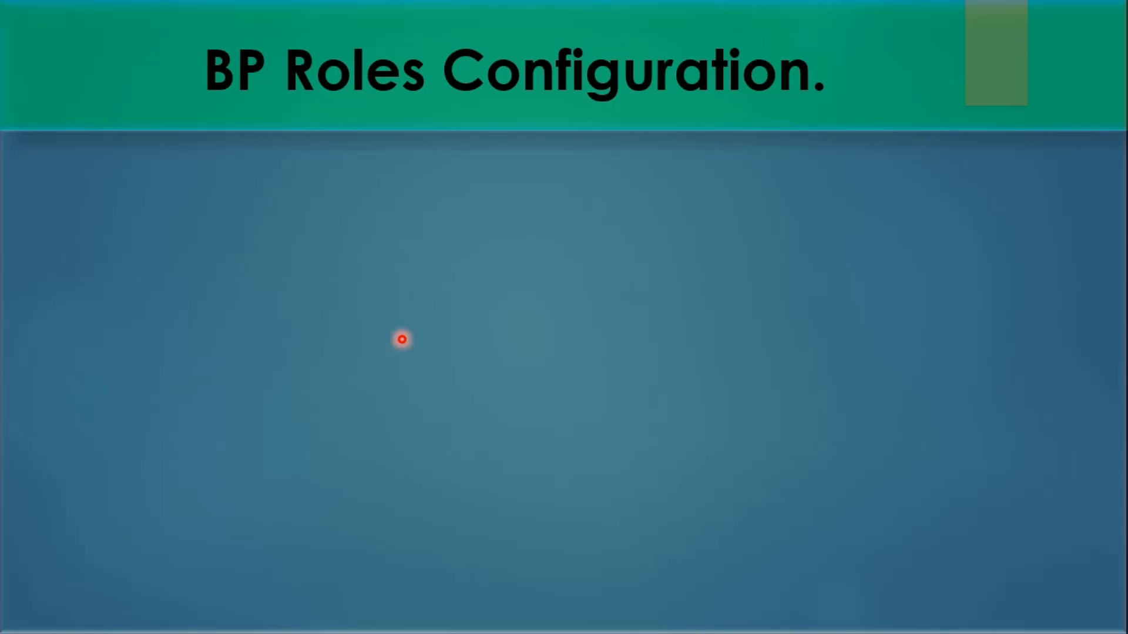
left_click(402, 339)
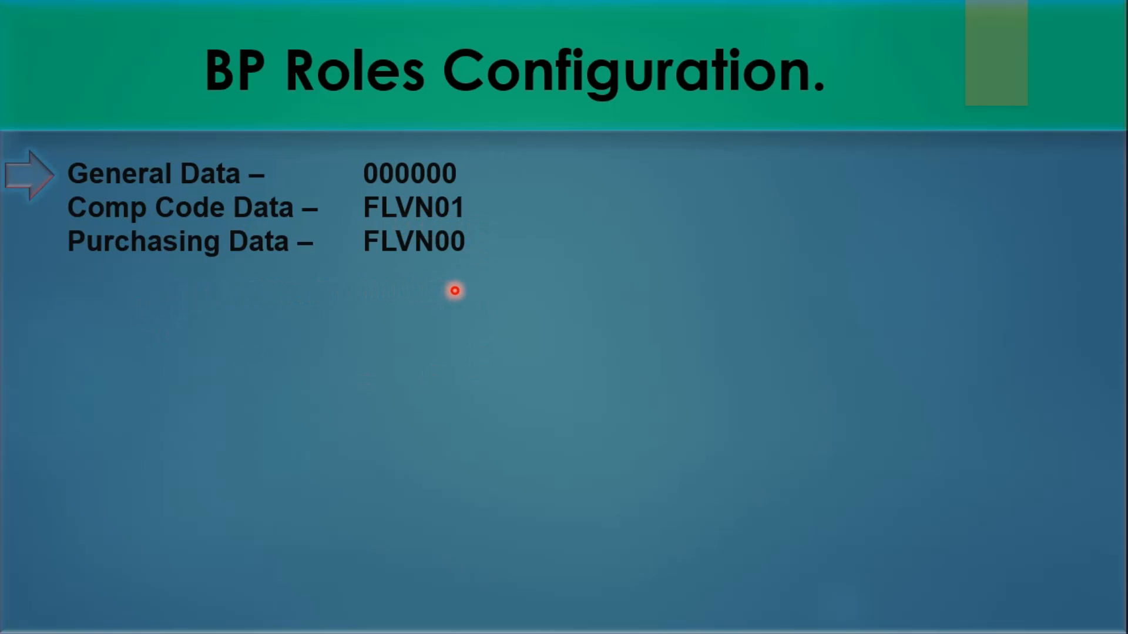
key("alt+Tab")
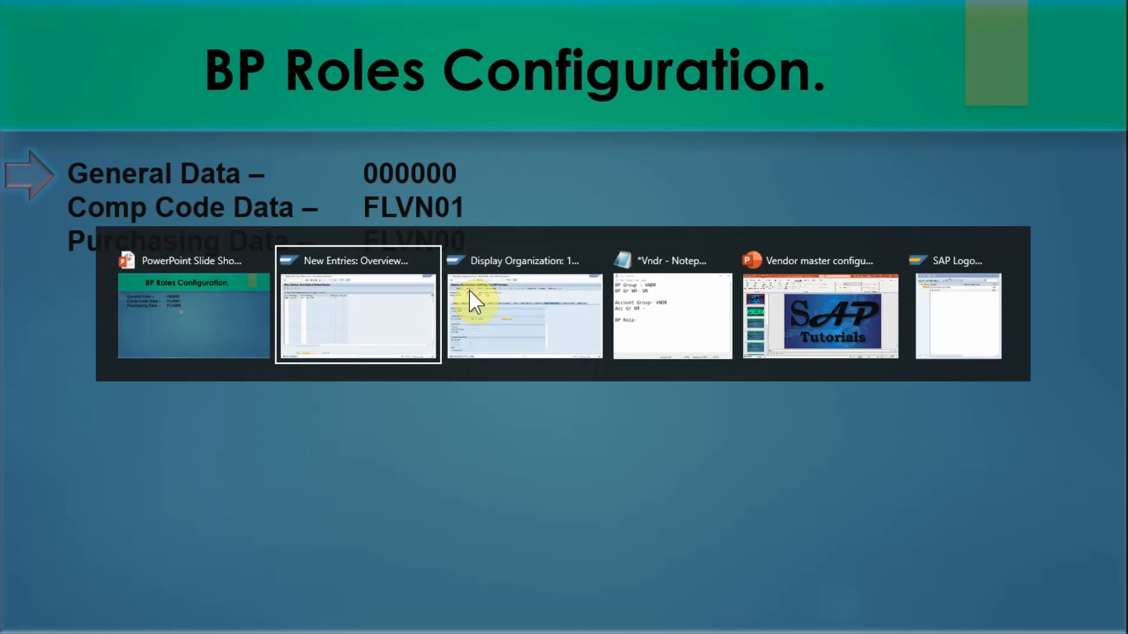
left_click(470, 294)
left_click(278, 153)
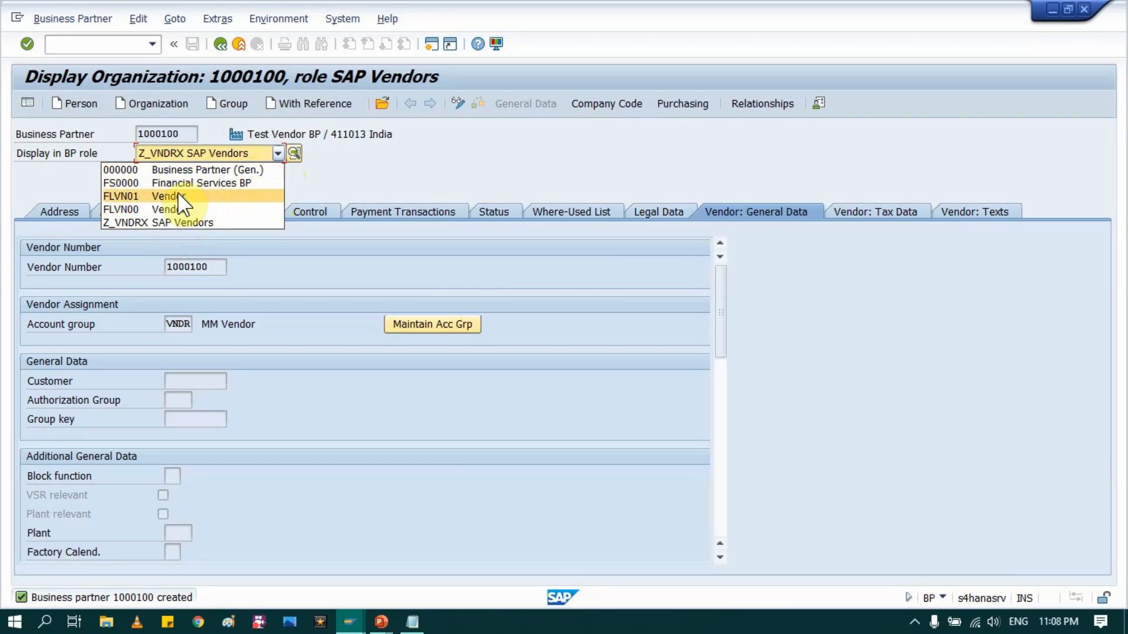
Step: Review partner 1000100's BP role lists without changing the SAP Vendors role
left_click(403, 171)
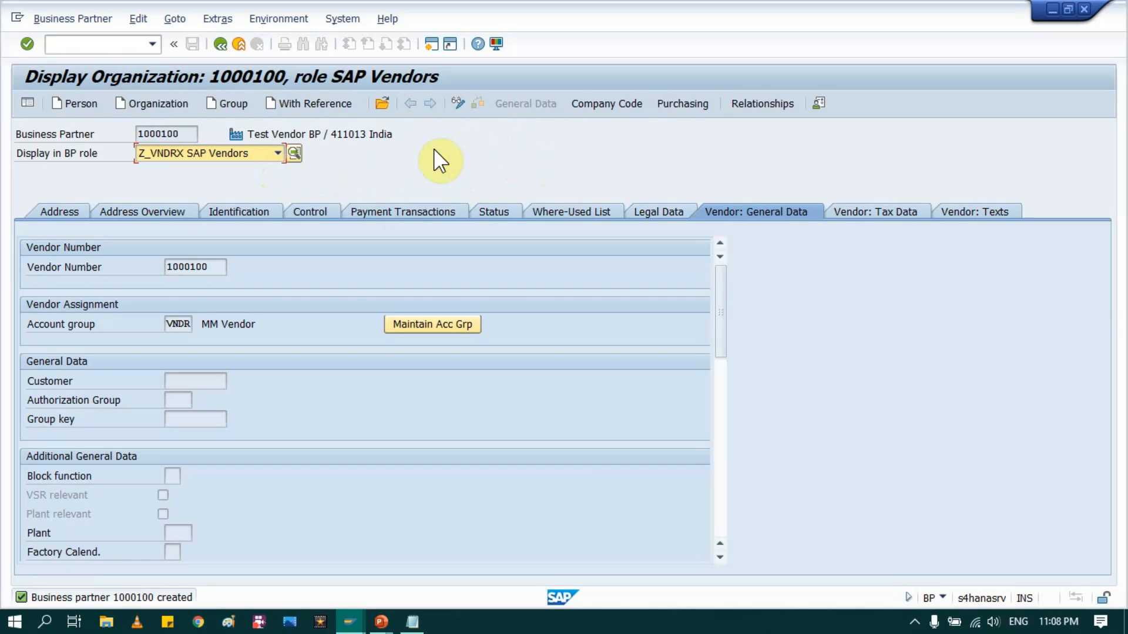
left_click(291, 154)
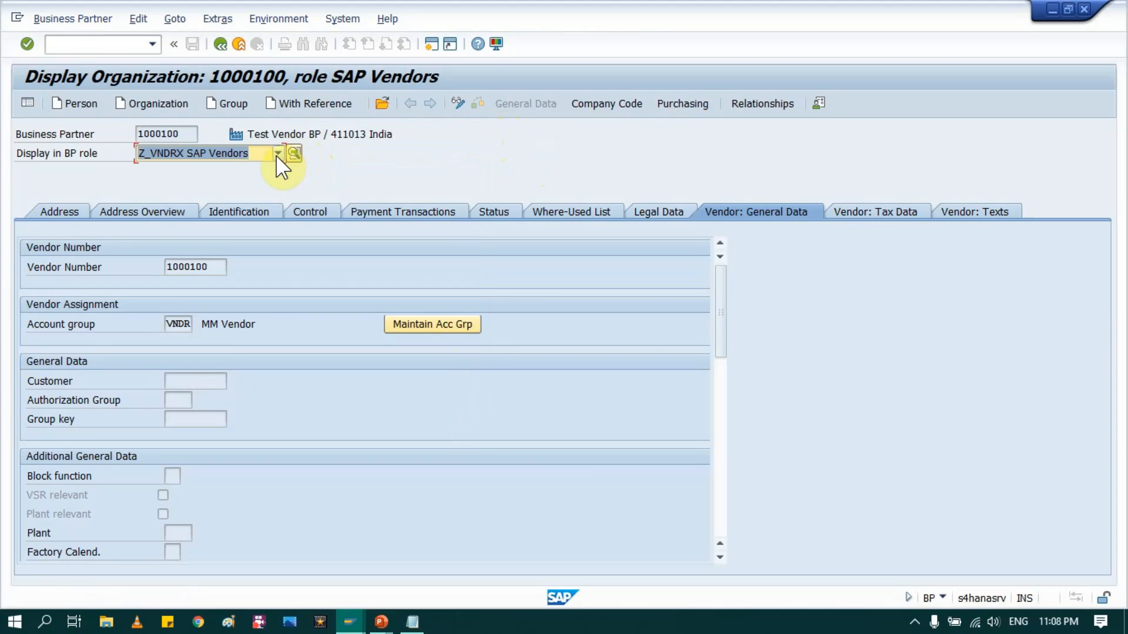
left_click(277, 154)
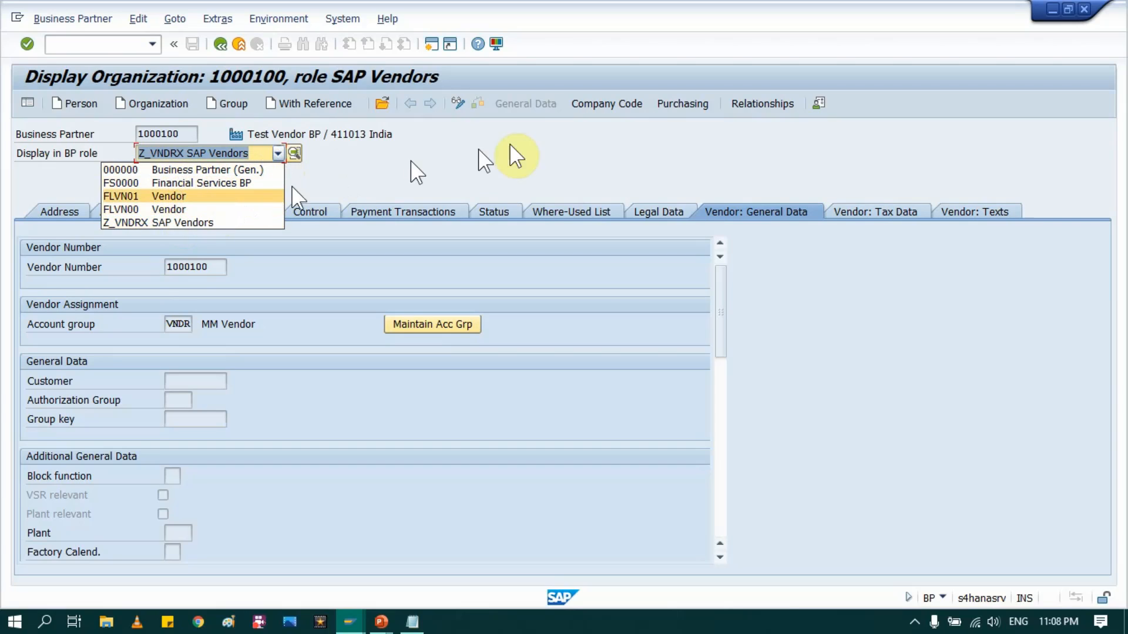
left_click(601, 135)
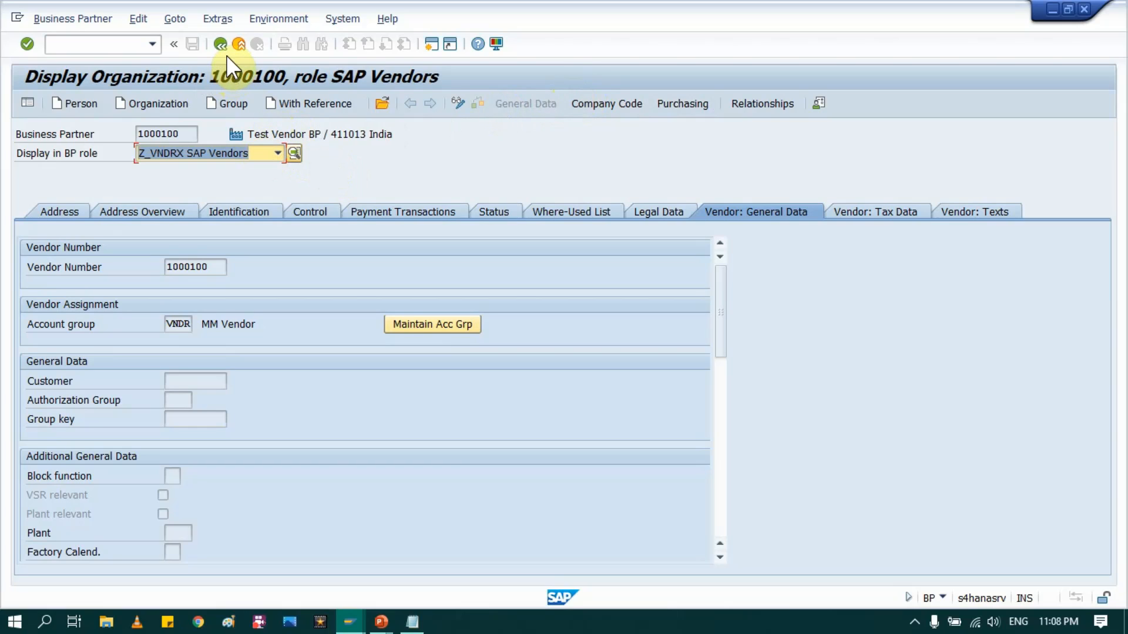
Step: Switch back to the 'New Entries: Overview of Added Entries' grouping assignment window
left_click(349, 627)
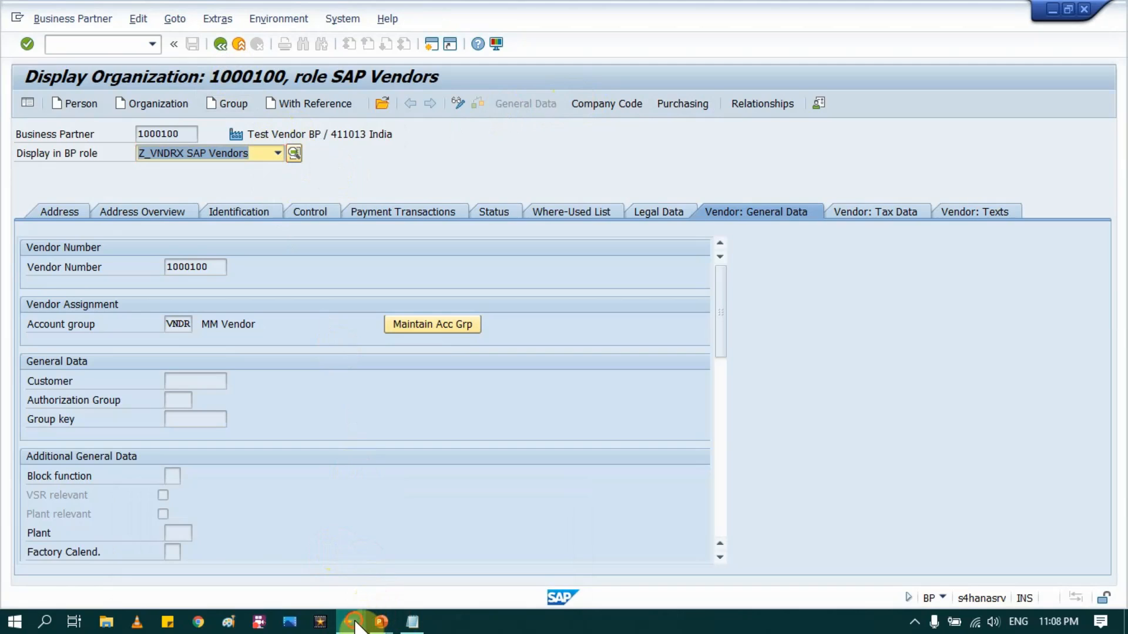
left_click(349, 623)
left_click(479, 544)
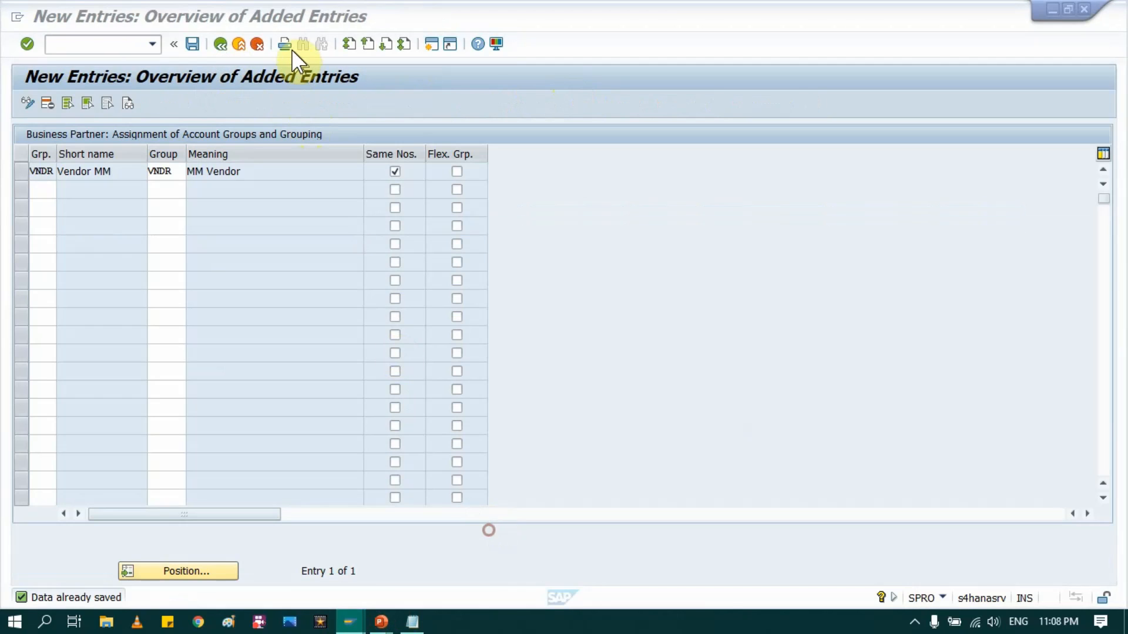
Step: Exit to the SPRO IMG and collapse the Master Data Synchronization branches
left_click(238, 45)
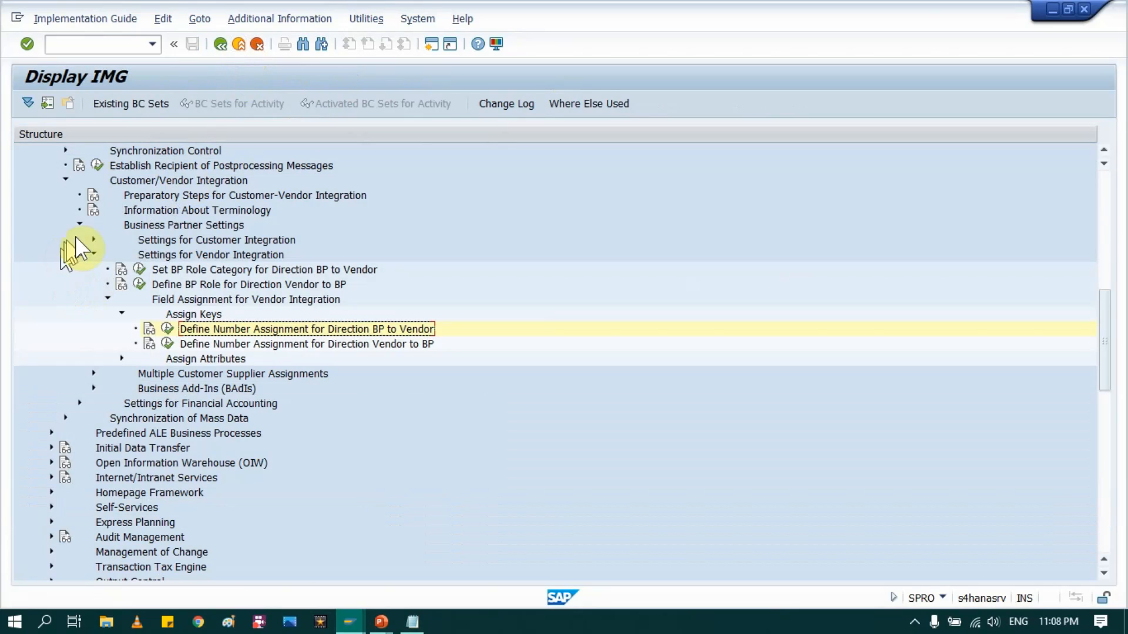
left_click(93, 254)
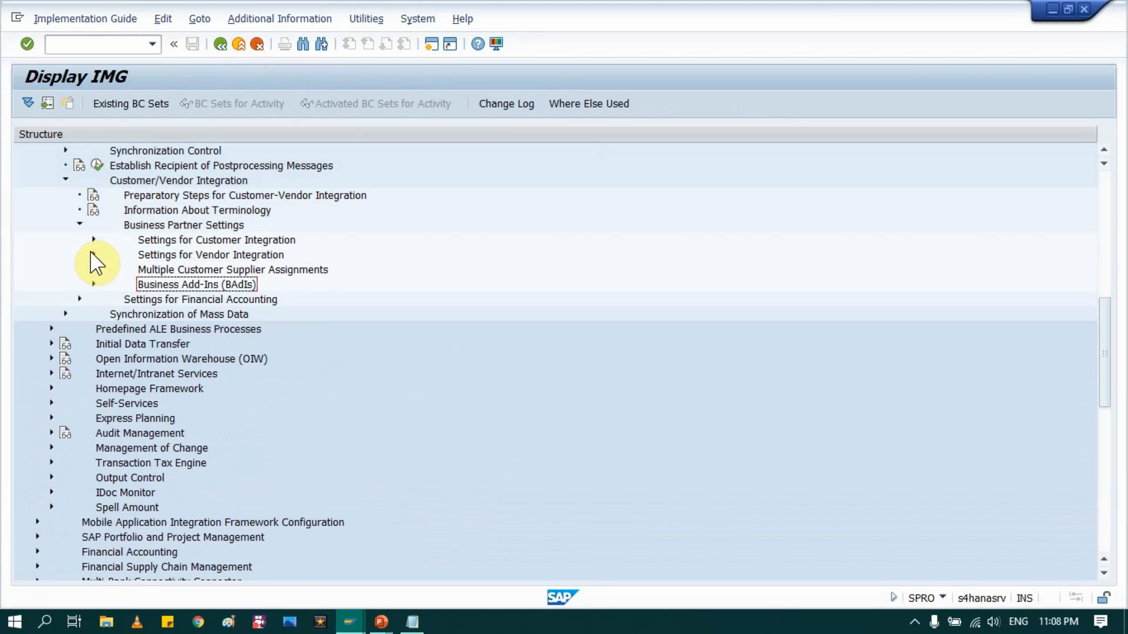
scroll(91, 259, "up", 4)
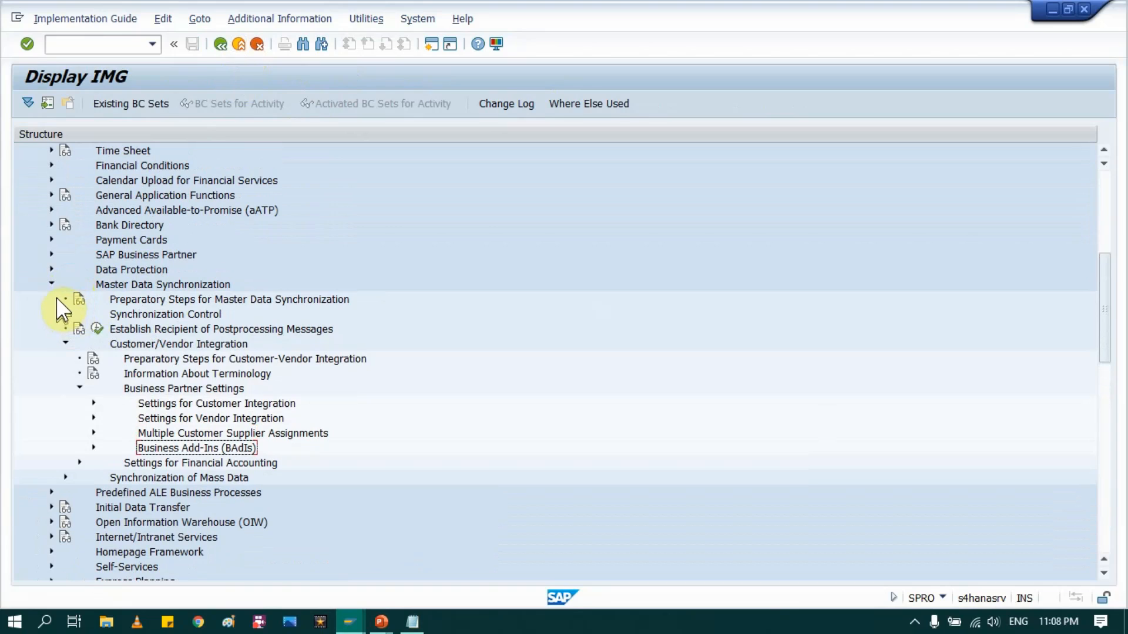
left_click(50, 284)
scroll(71, 294, "up", 3)
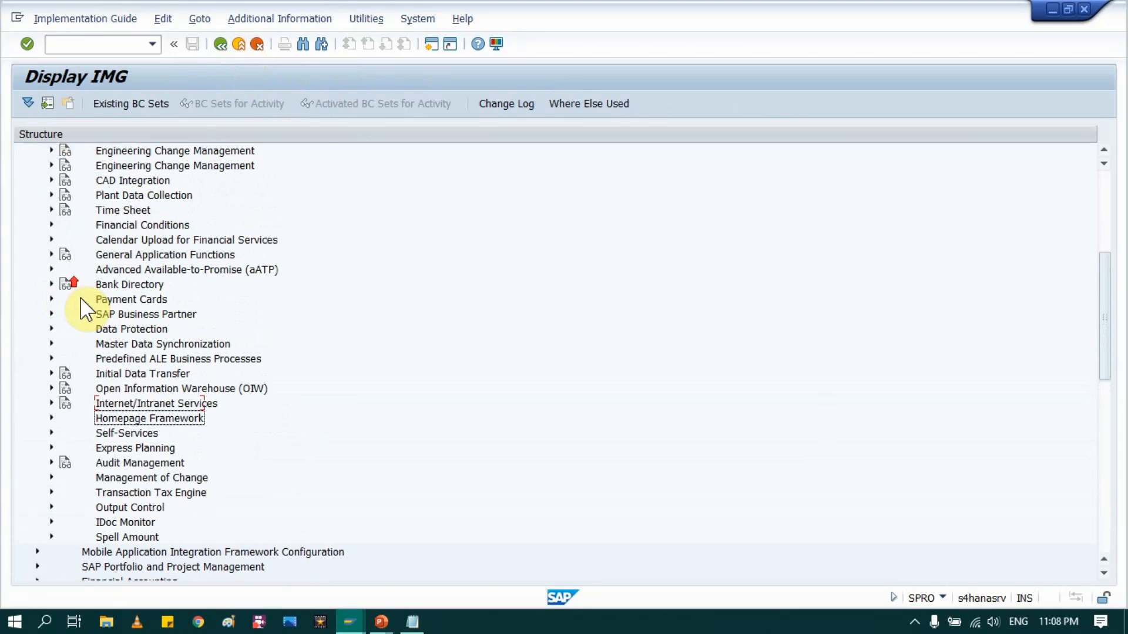
scroll(88, 317, "up", 5)
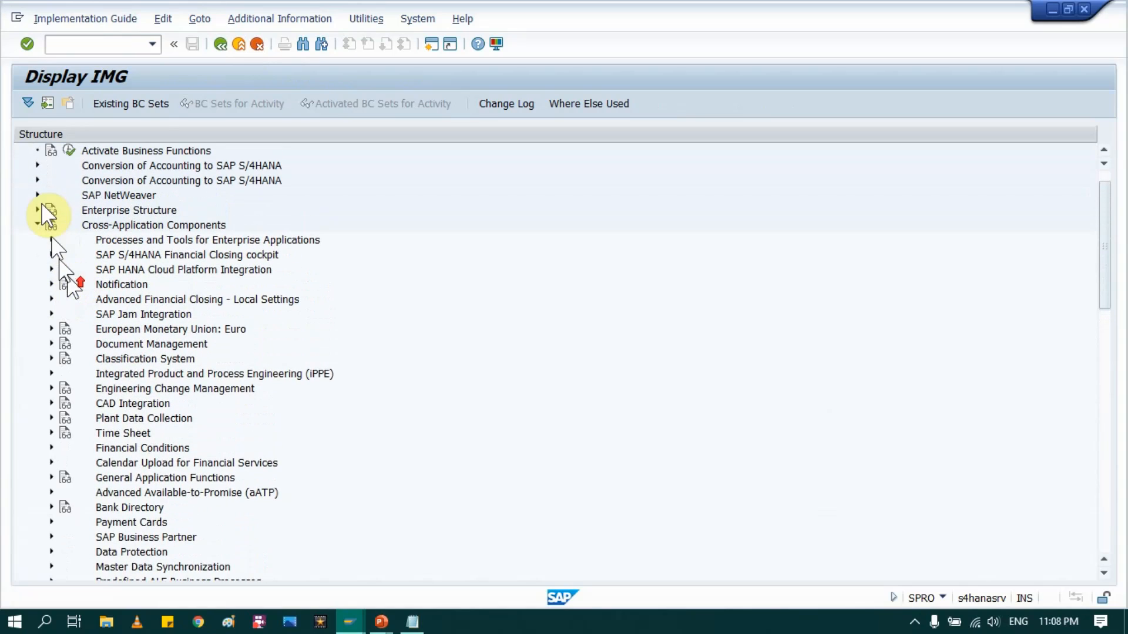
scroll(167, 306, "down", 4)
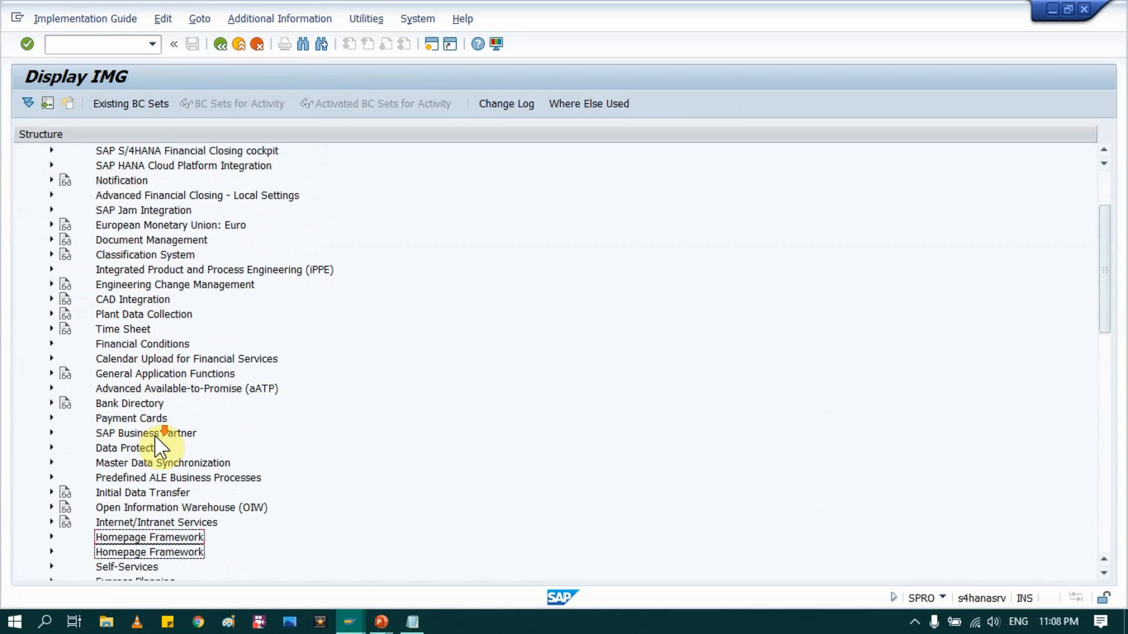
scroll(136, 455, "down", 3)
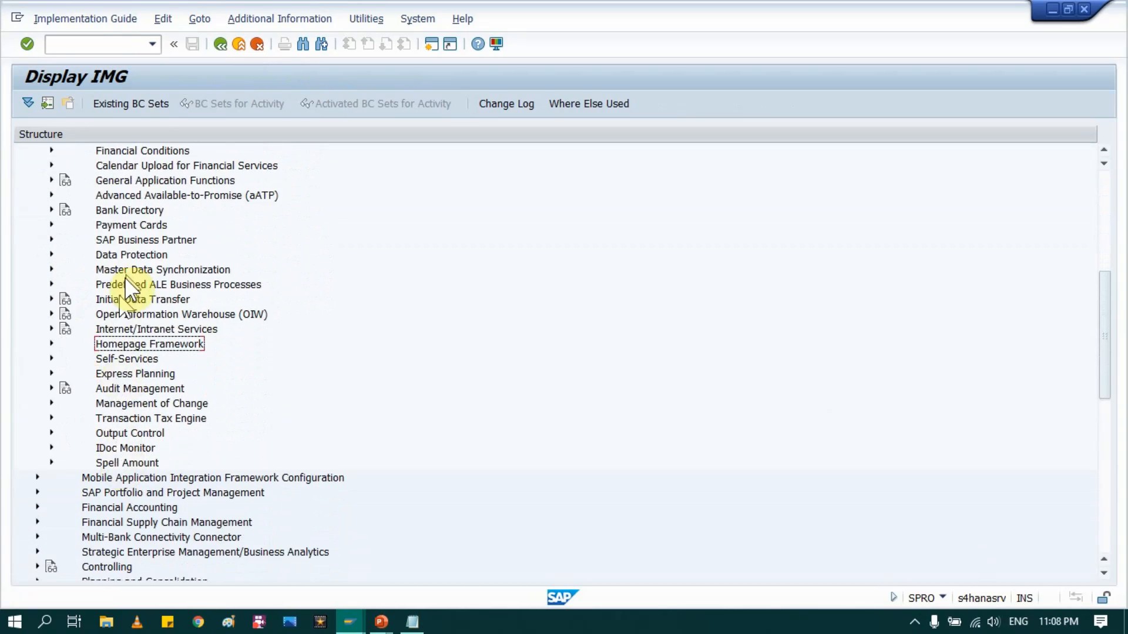
Step: Expand SAP Business Partner > Business Partner > Basic Settings down to Business Partner Roles
left_click(117, 236)
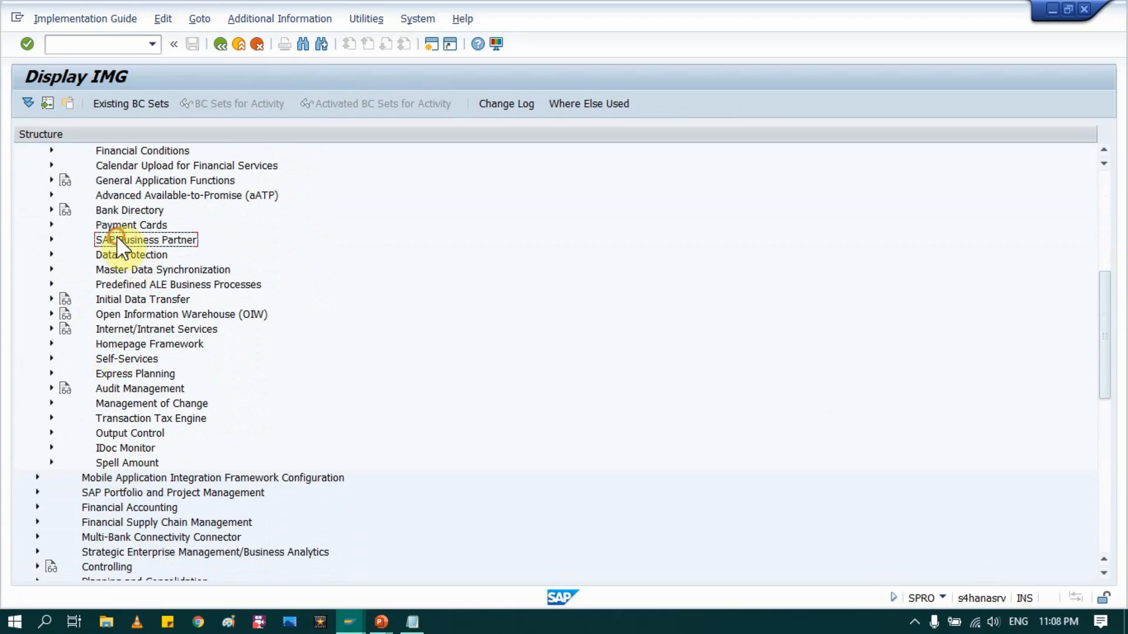
left_click(51, 239)
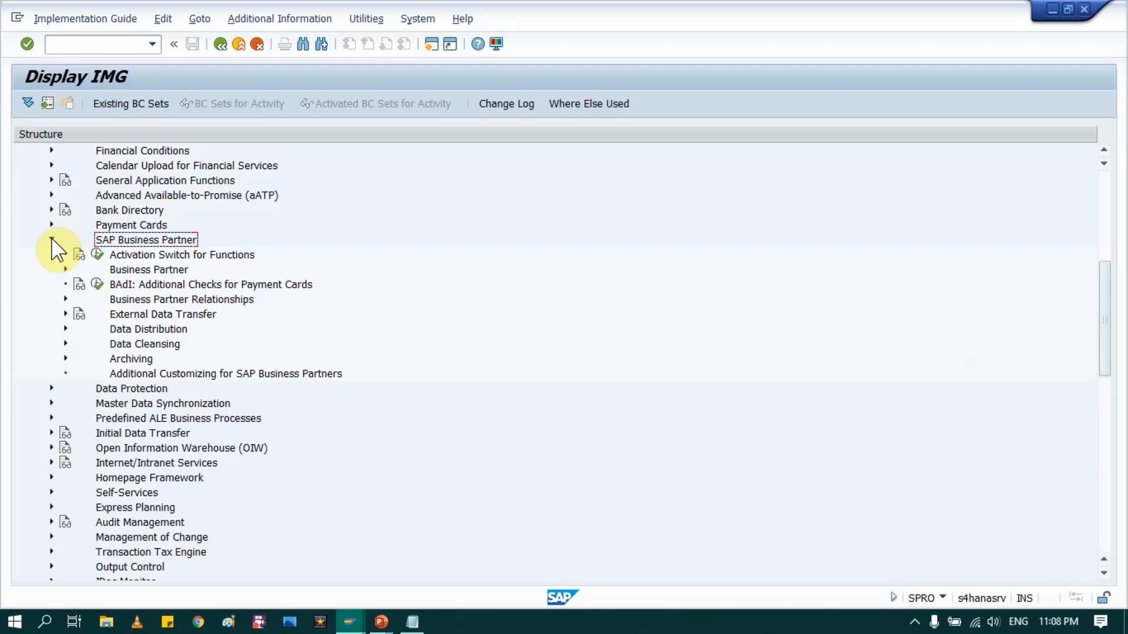
left_click(122, 267)
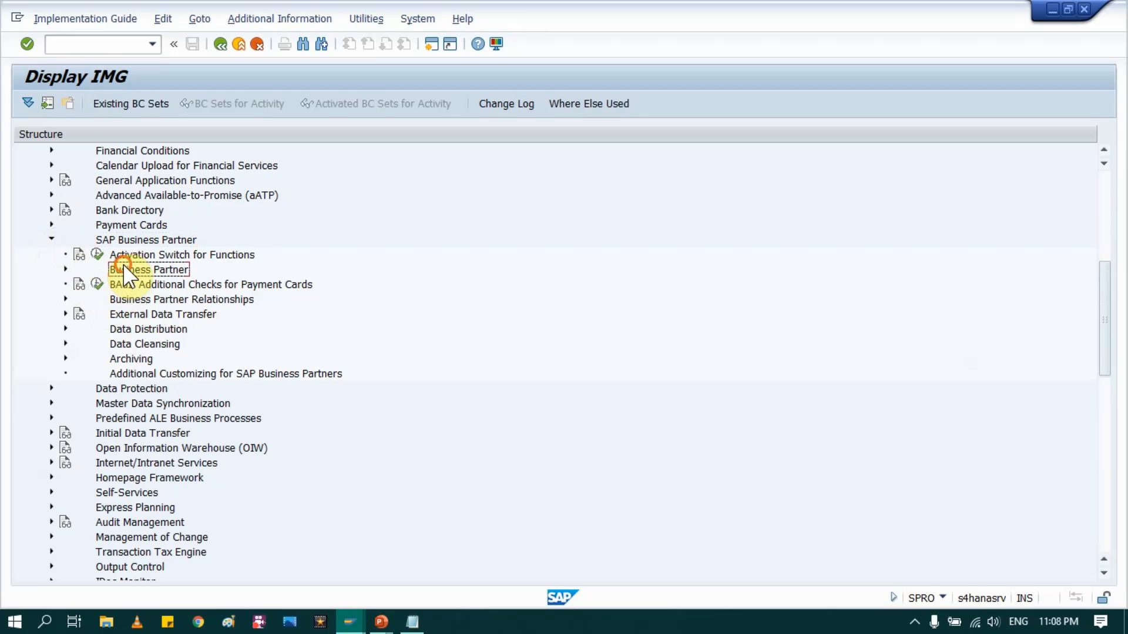
left_click(66, 270)
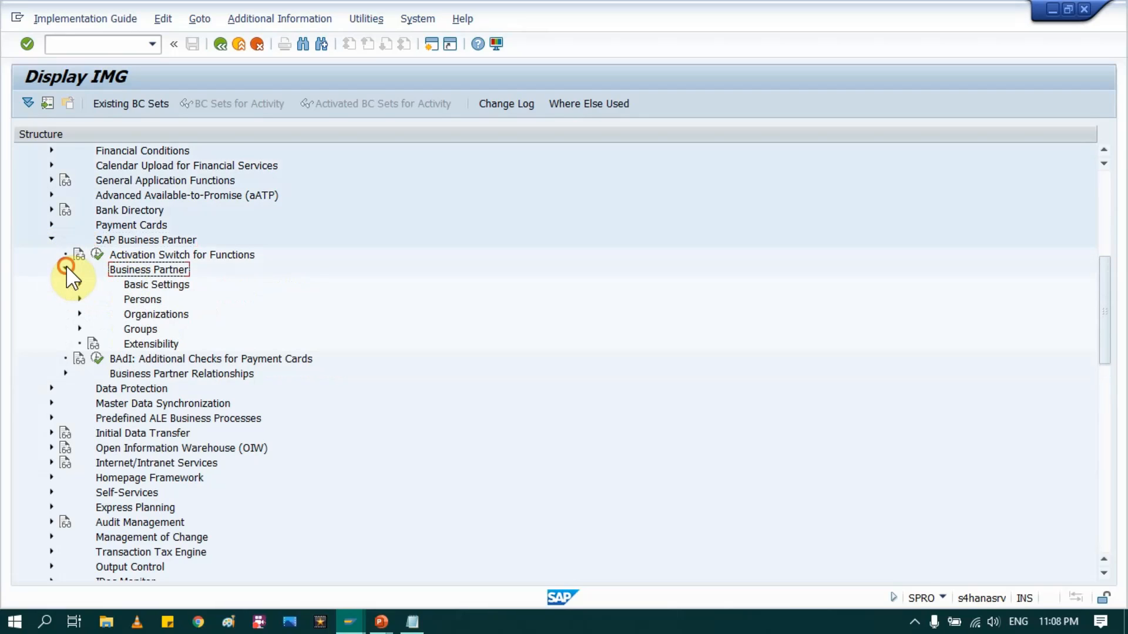
left_click(141, 284)
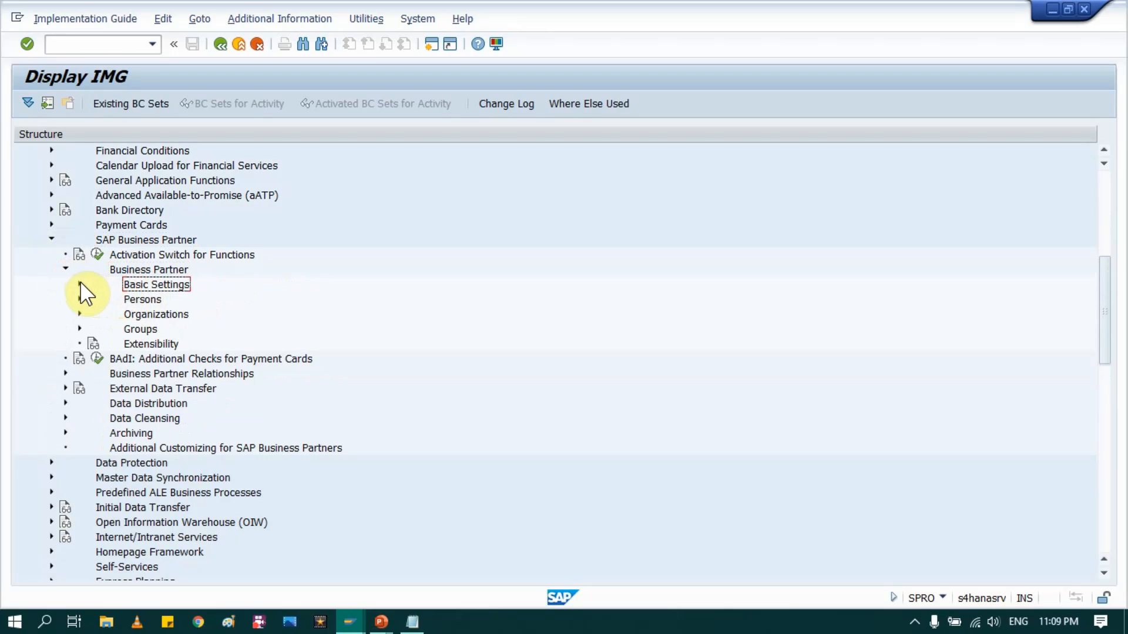
left_click(80, 284)
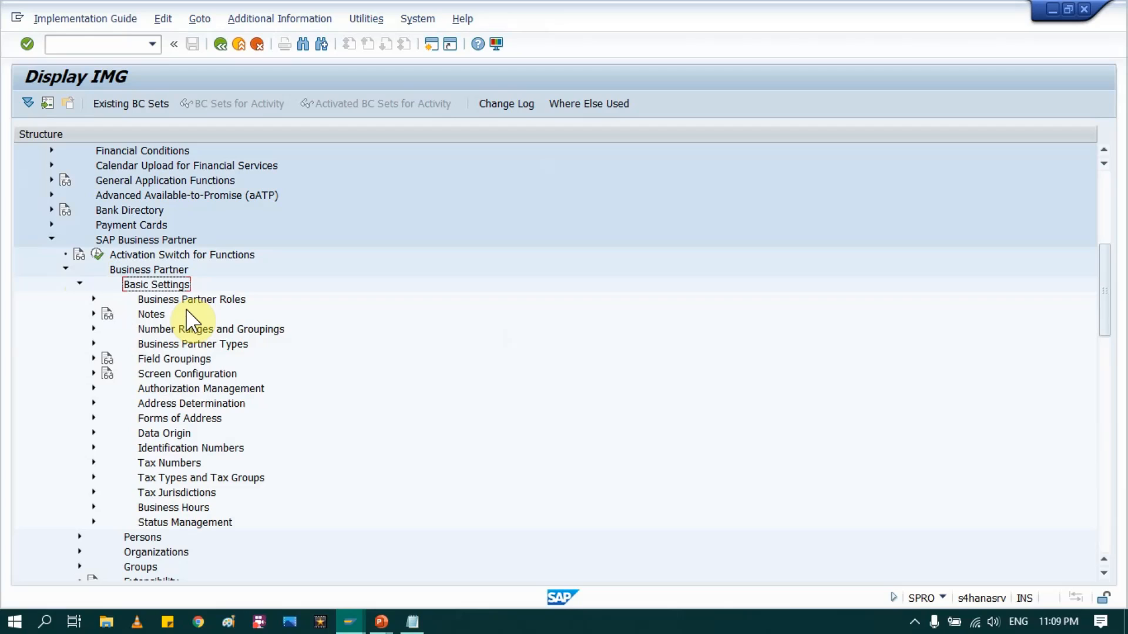
left_click(148, 300)
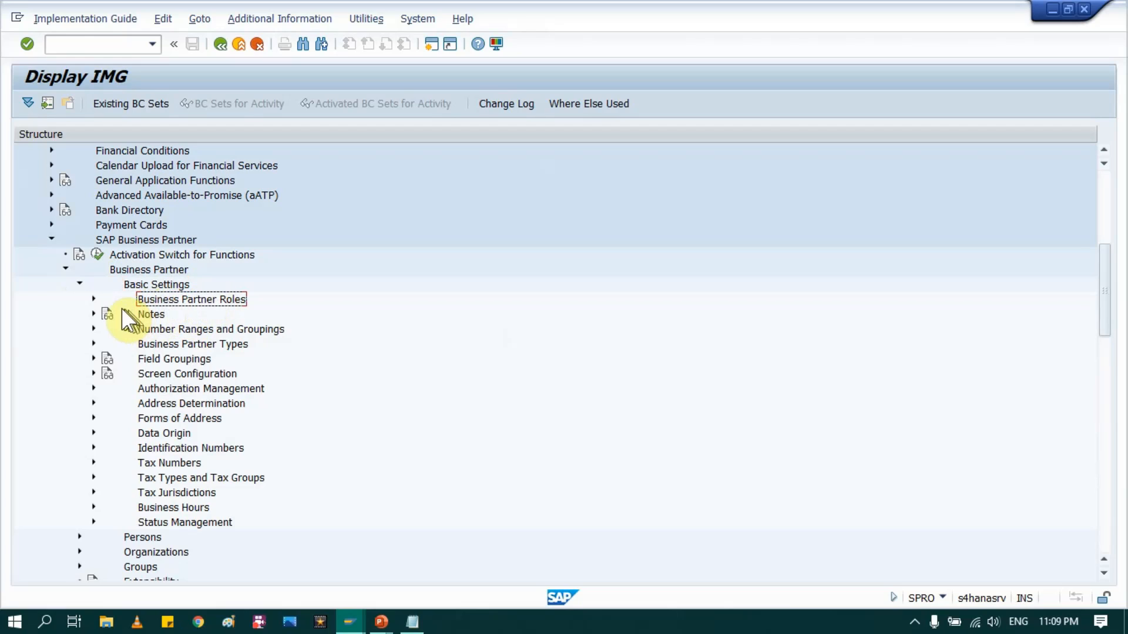
Step: Scroll through the 136 entries in Define BP Roles, acknowledge the FLVN00 message, and exit to the IMG
left_click(93, 299)
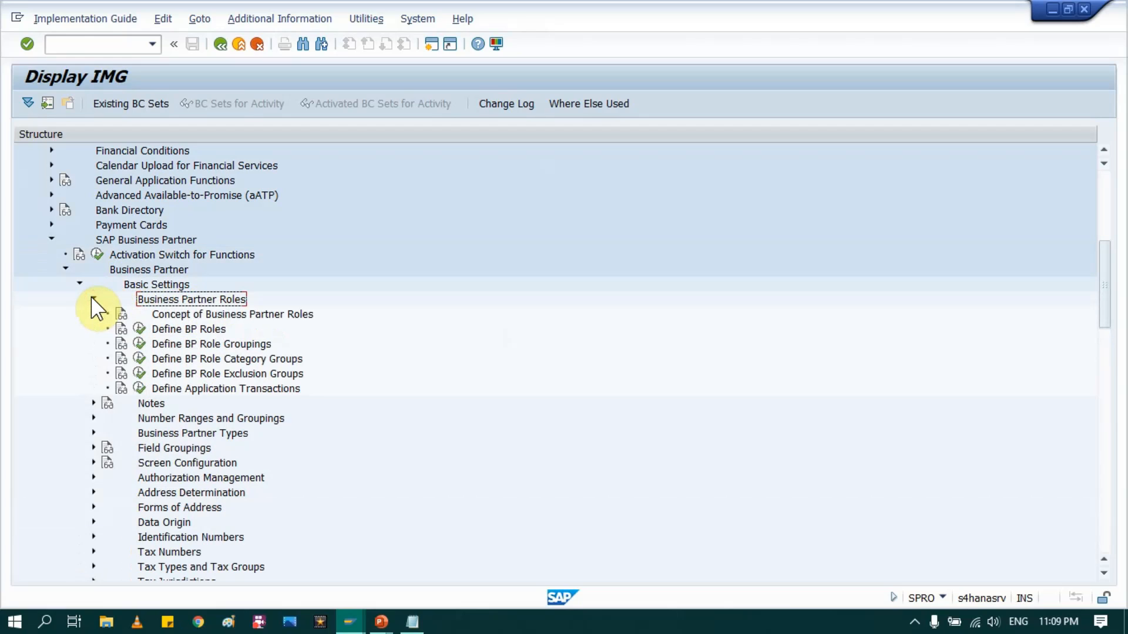
left_click(139, 329)
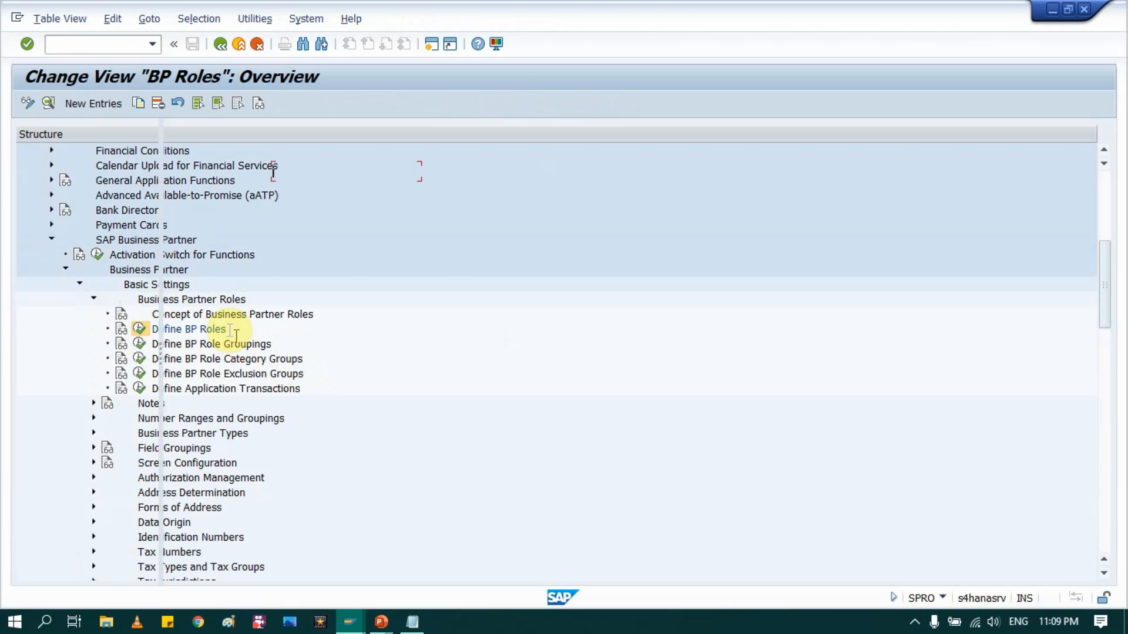
scroll(214, 329, "down", 1)
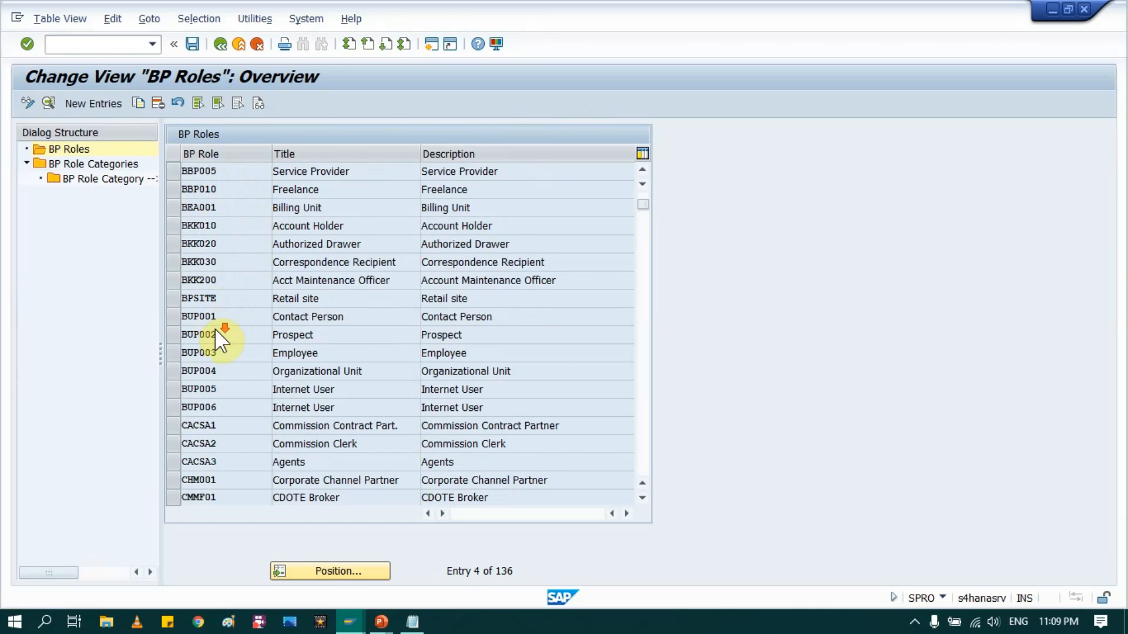
scroll(228, 382, "down", 15)
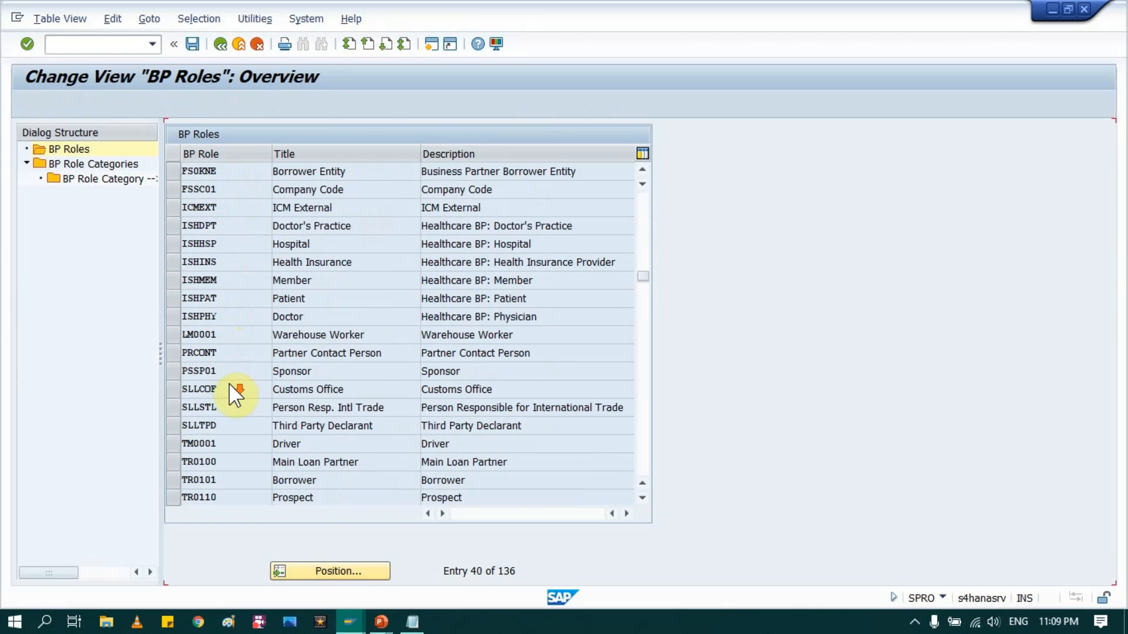
scroll(228, 382, "down", 1)
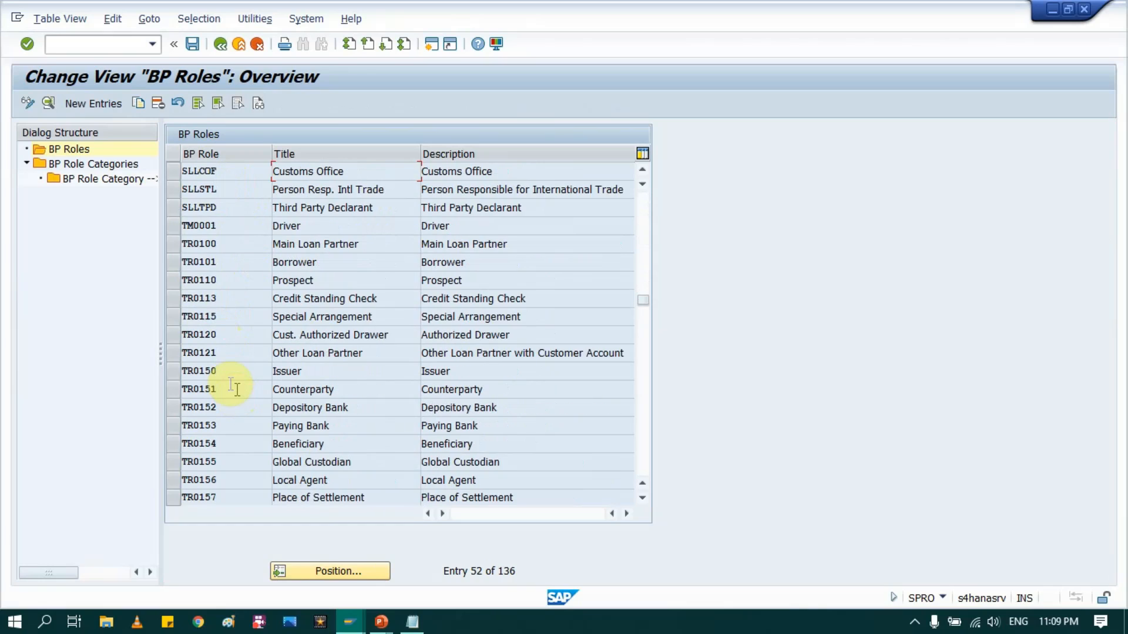
left_click(219, 44)
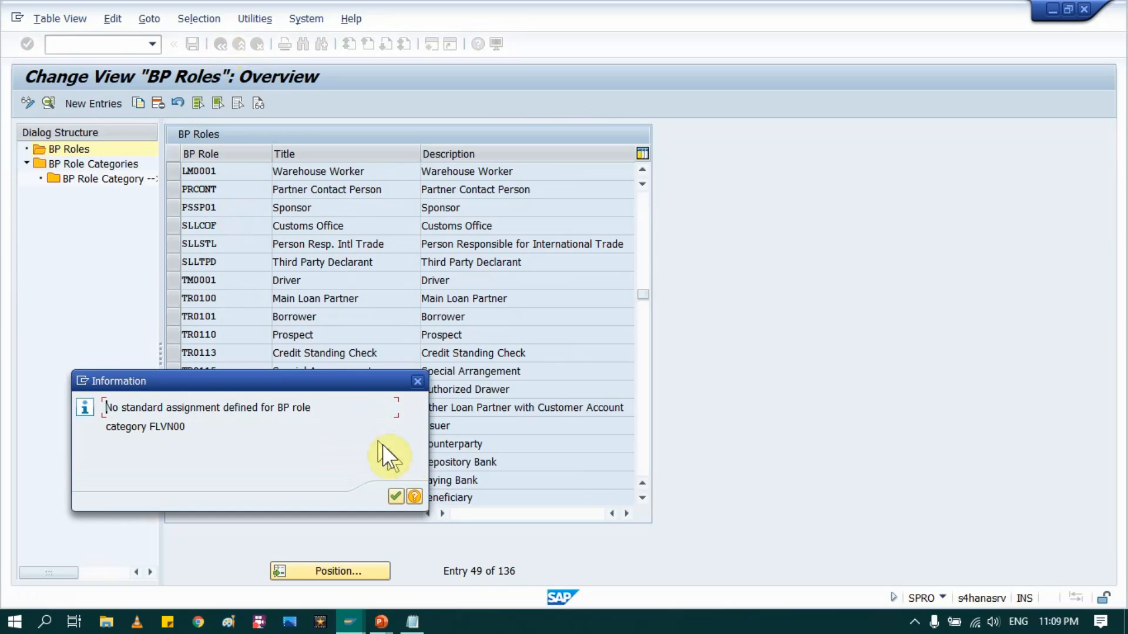
left_click(396, 496)
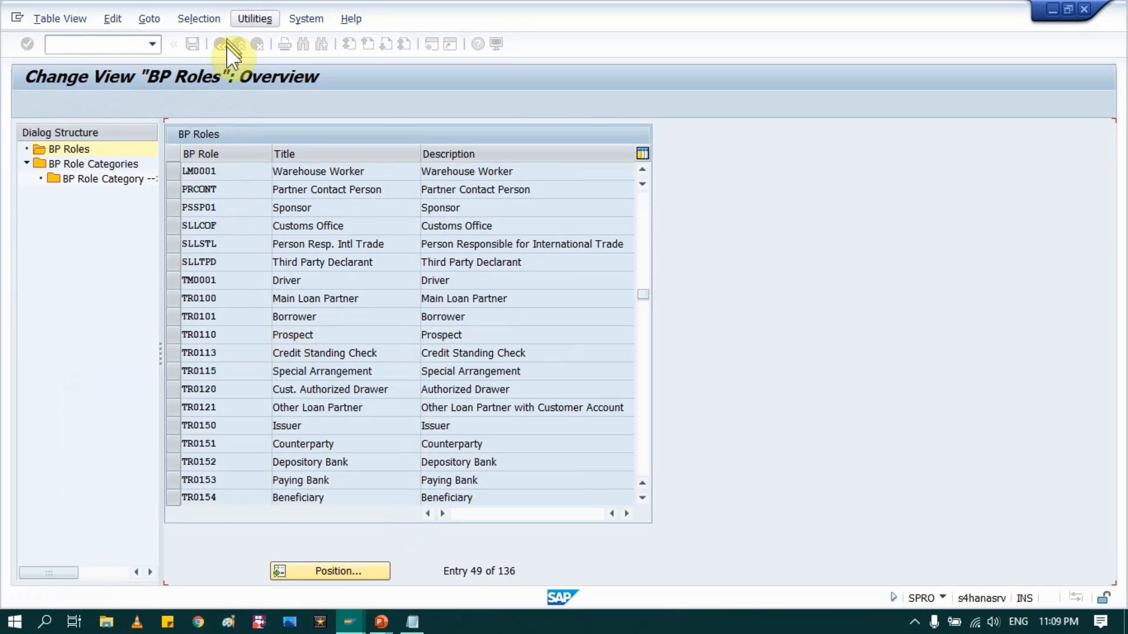
left_click(243, 44)
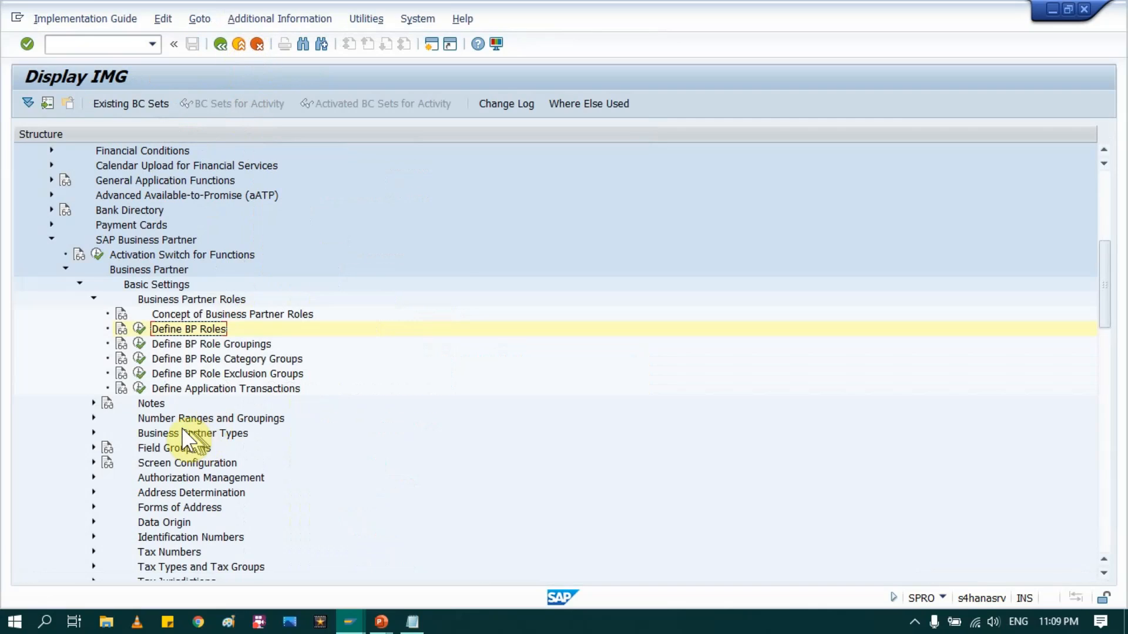
Step: Add role grouping VNDR titled 'MM Vendor', described 'Vendor for MM', and open its BP roles
left_click(200, 344)
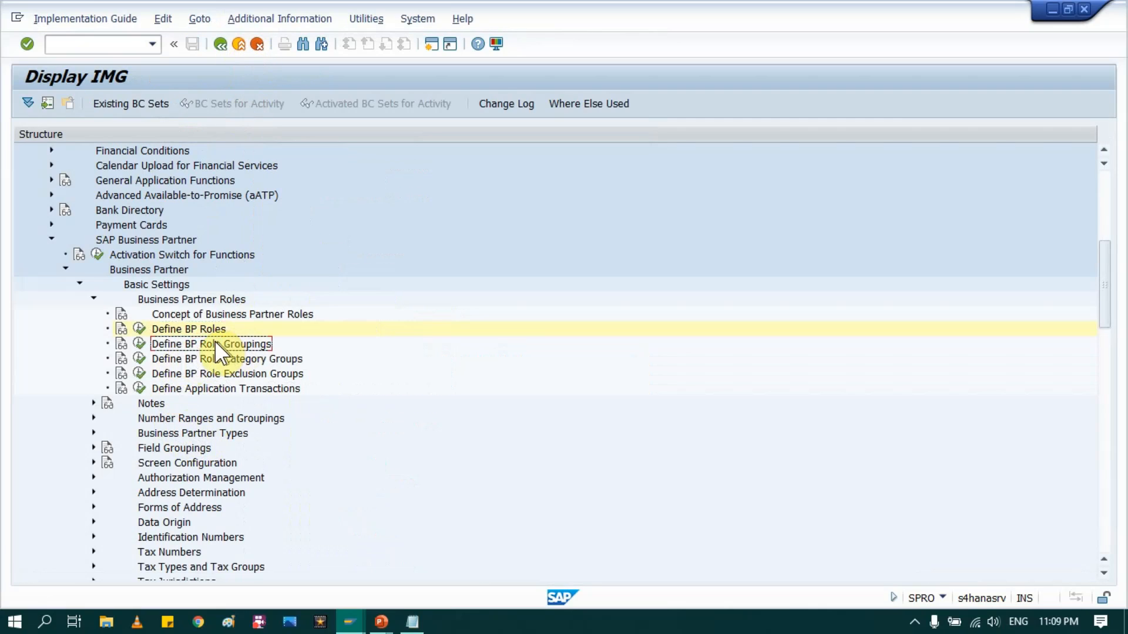
left_click(141, 344)
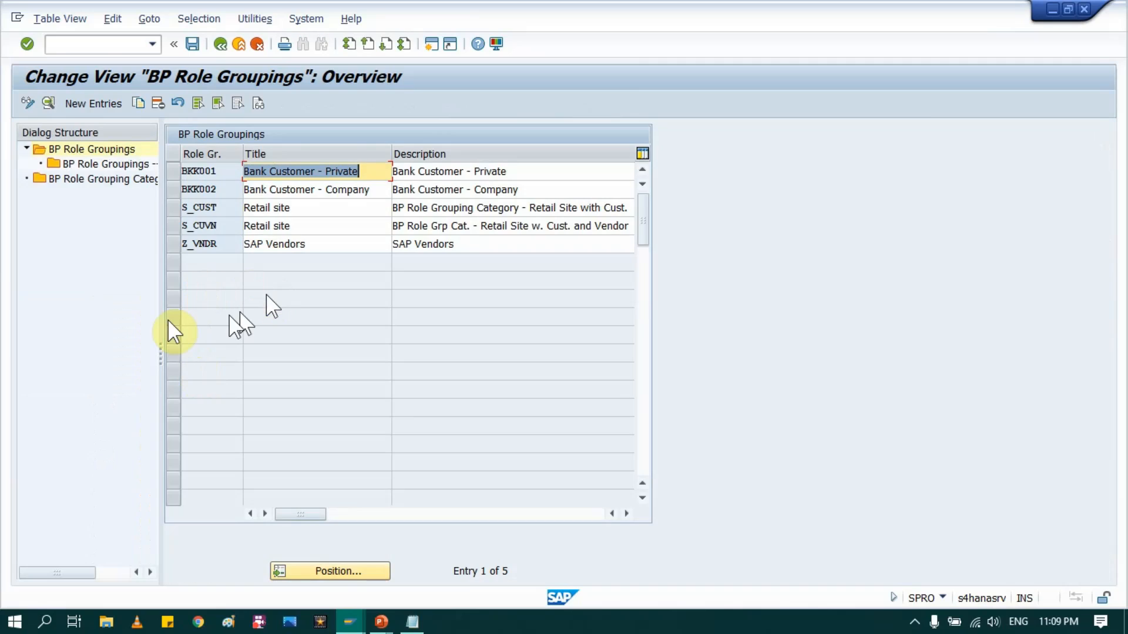
left_click(90, 106)
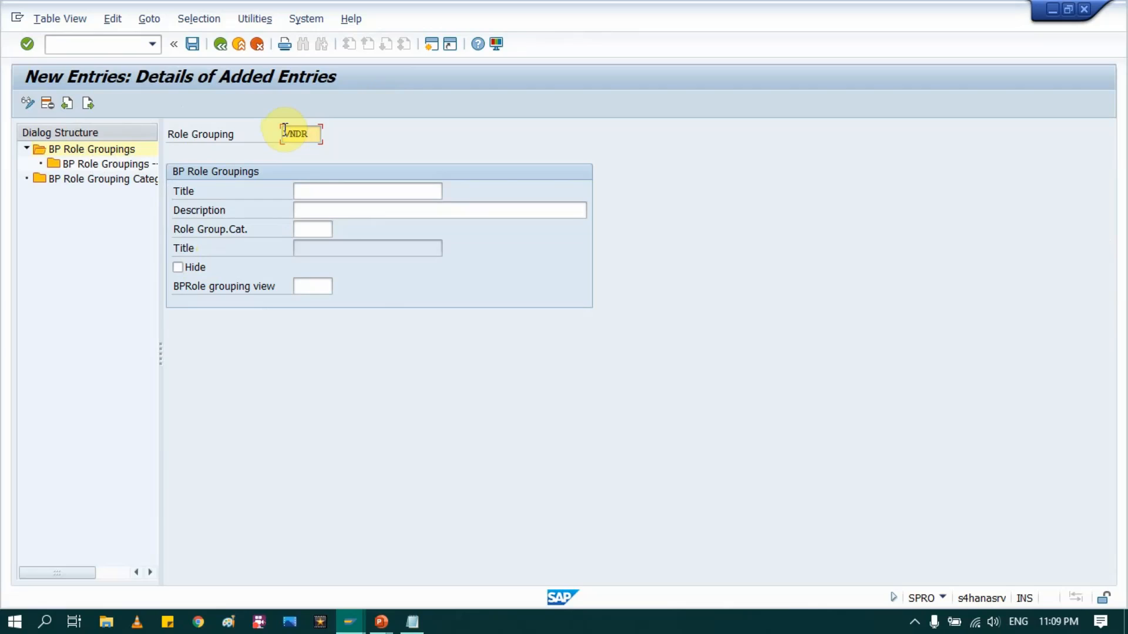
left_click(306, 189)
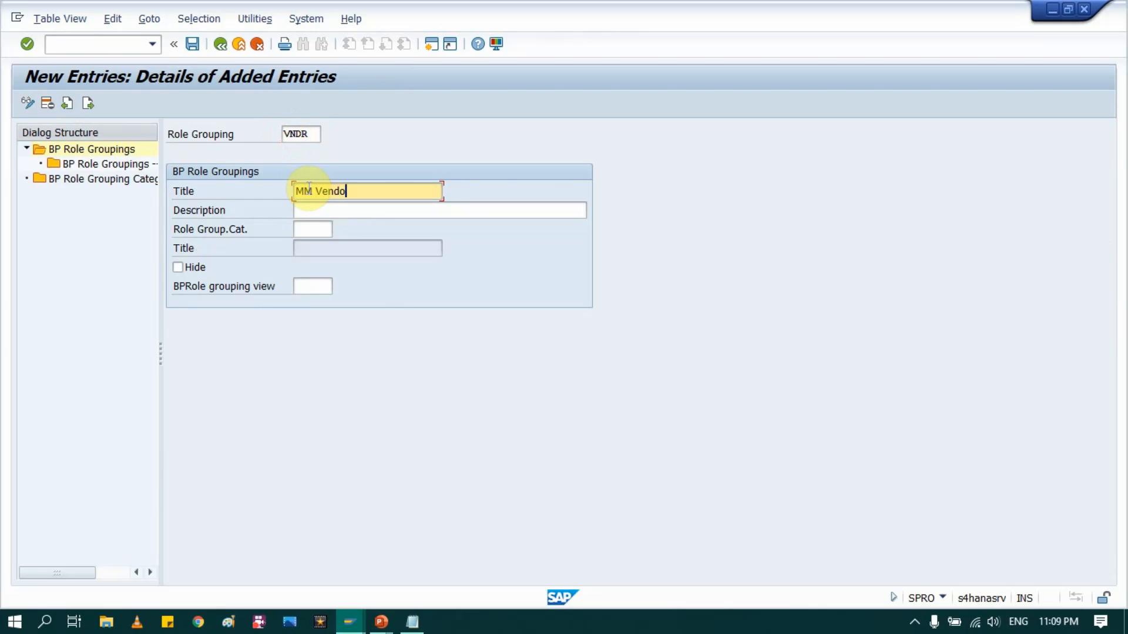
type("MM Vendor")
left_click_drag(365, 192, 222, 191)
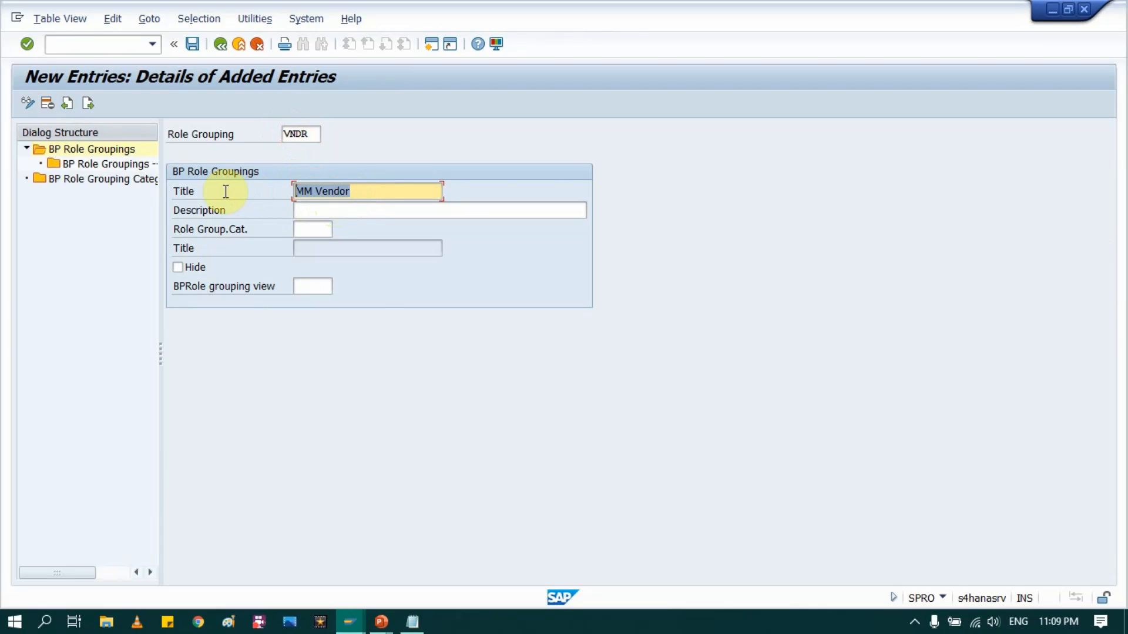
left_click(322, 205)
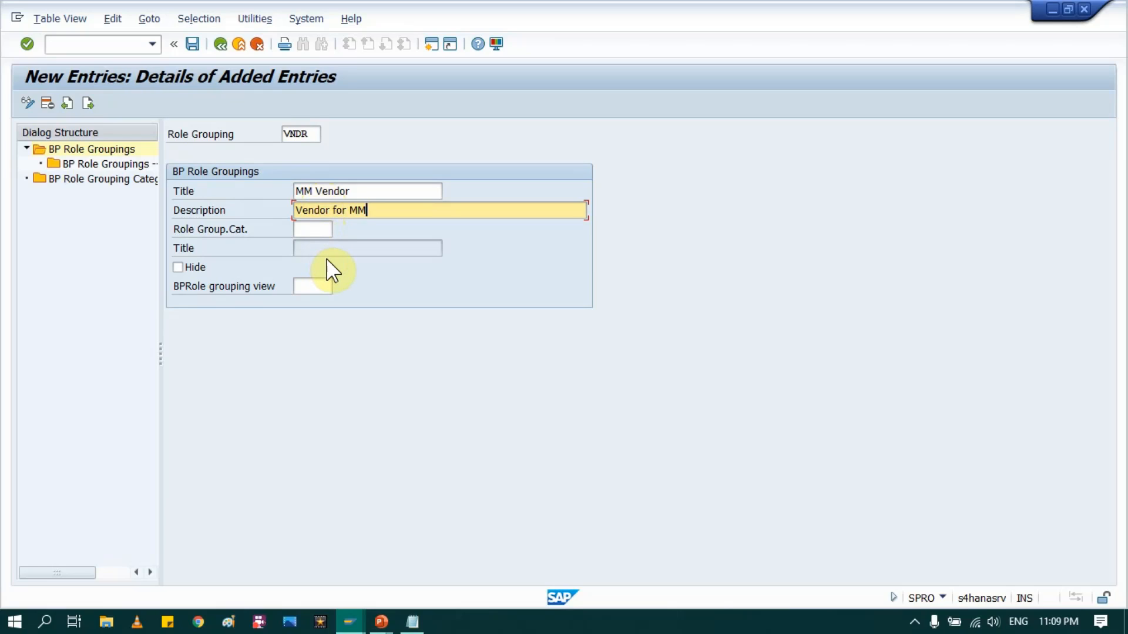
key("Return")
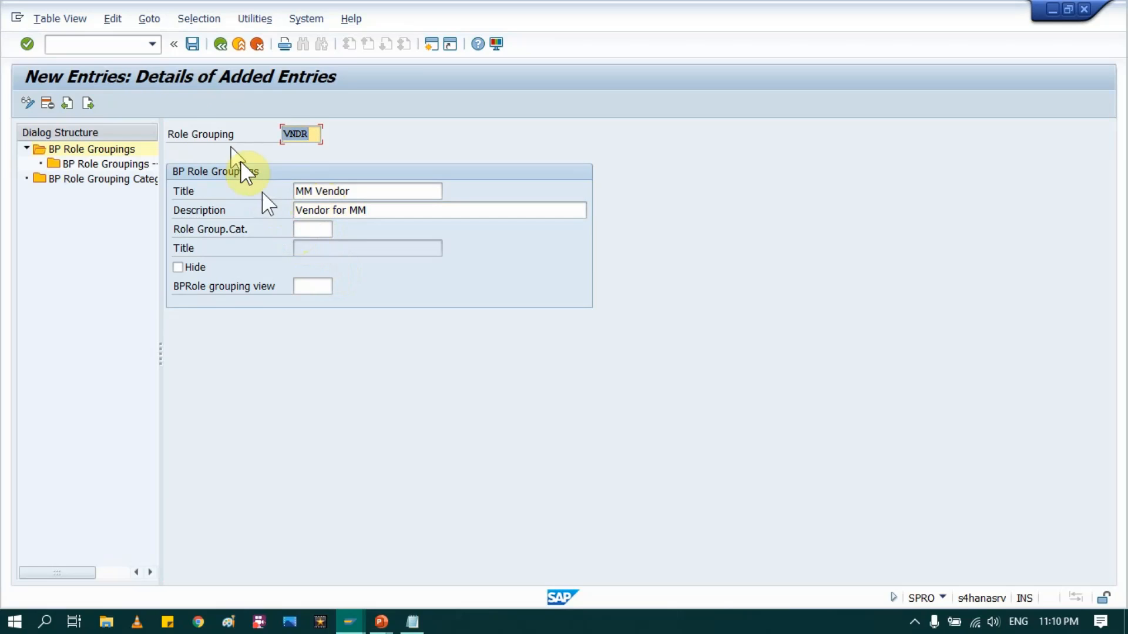
double_click(124, 167)
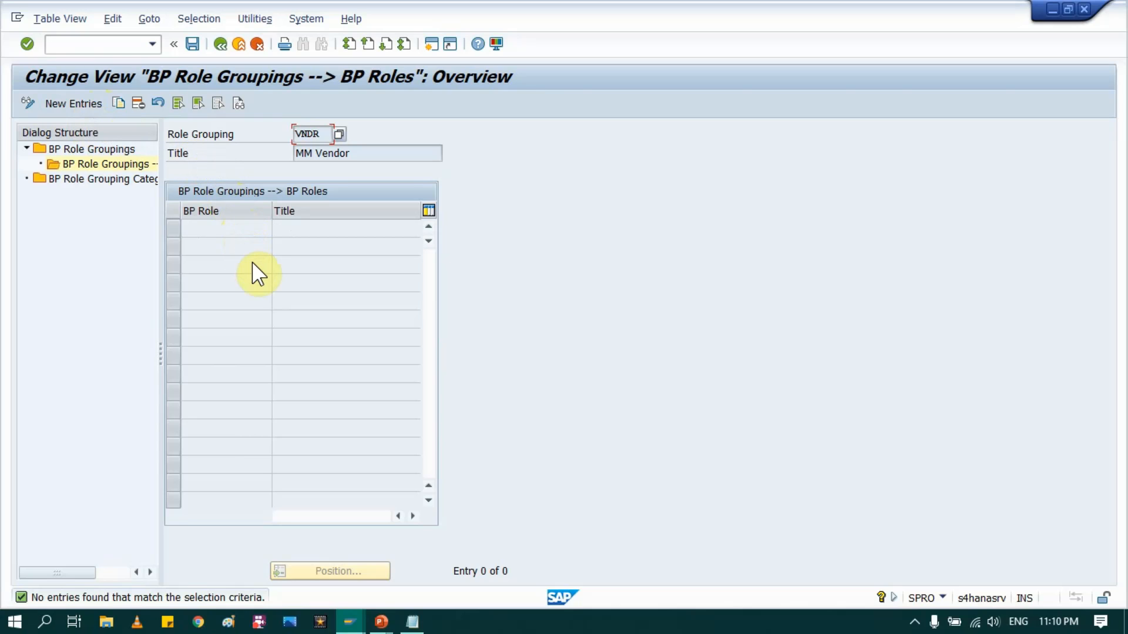
Step: Look at the BP Roles Configuration slide, then return to the SAP role grouping screen
left_click(382, 623)
left_click(408, 557)
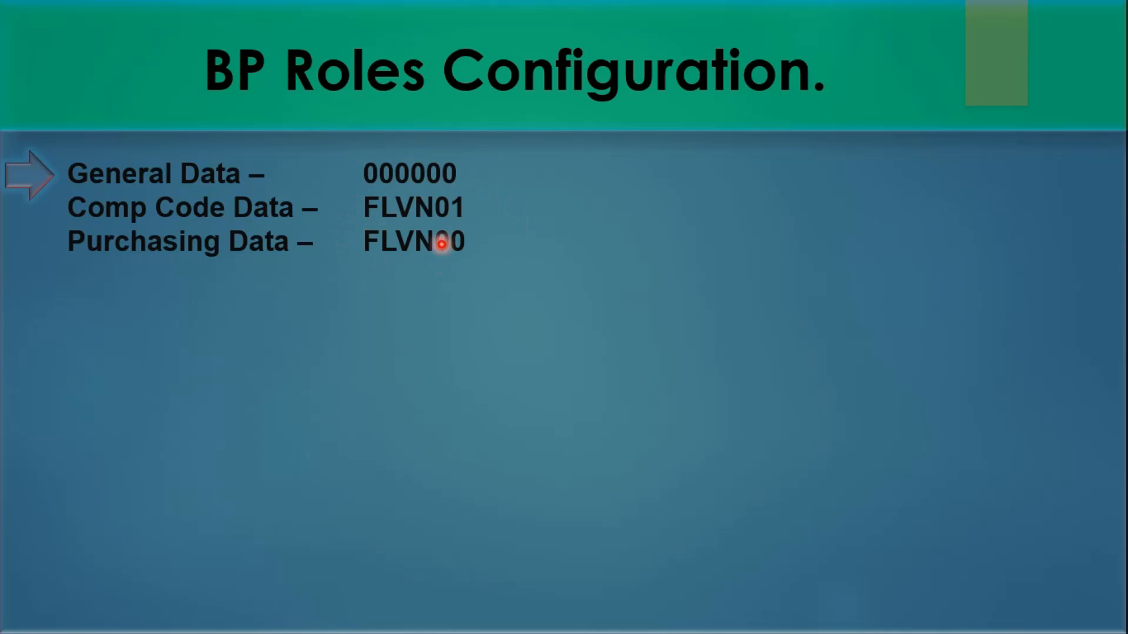
key("alt+Tab")
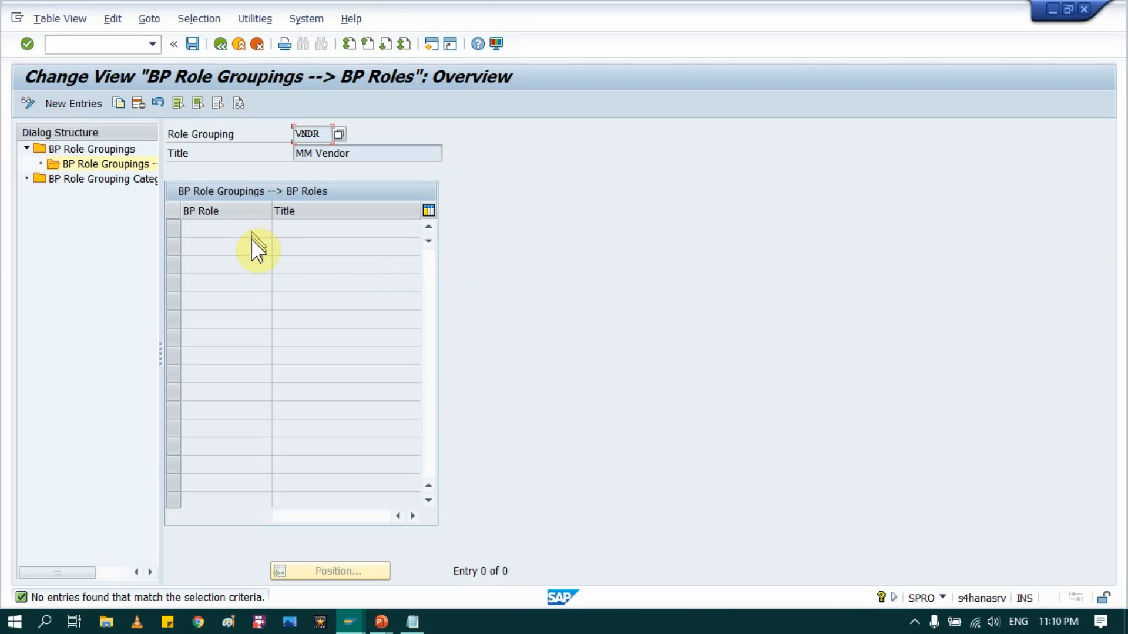
Step: Assign BP roles FLVN00 and FLVN01 to VNDR, save under a customizing request, and return to the partner display
left_click(72, 108)
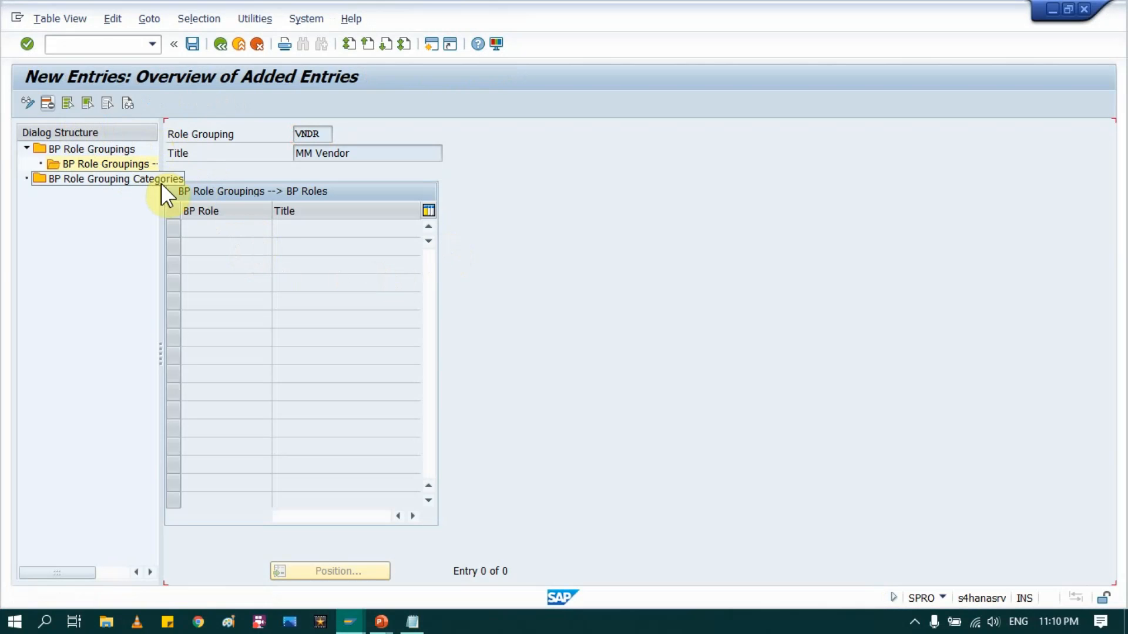
left_click(204, 229)
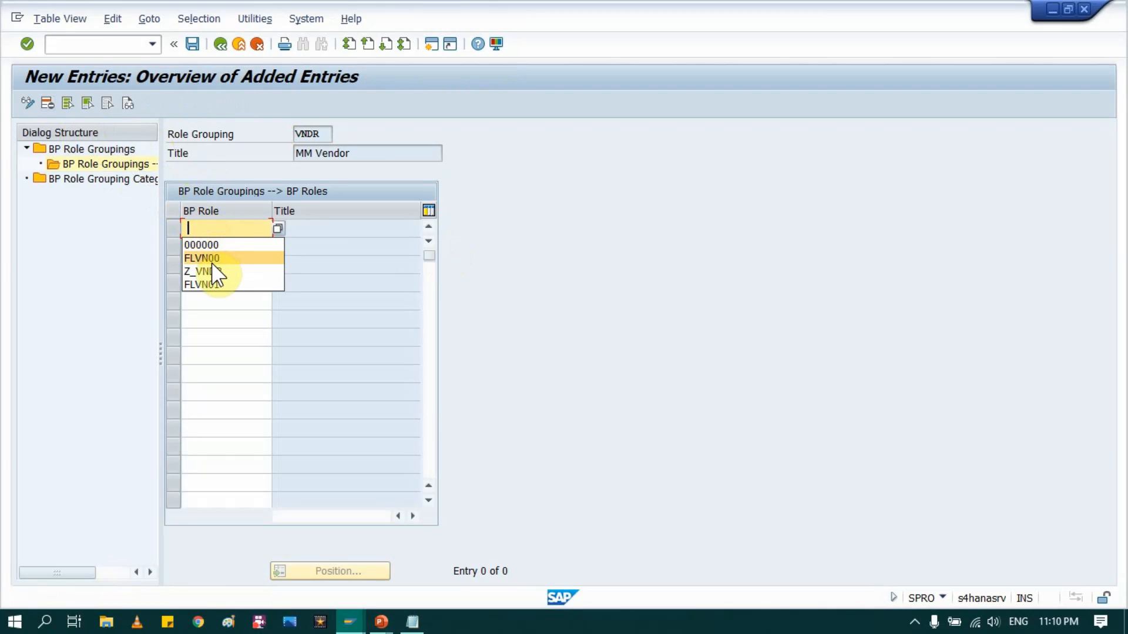
left_click(212, 262)
left_click(212, 247)
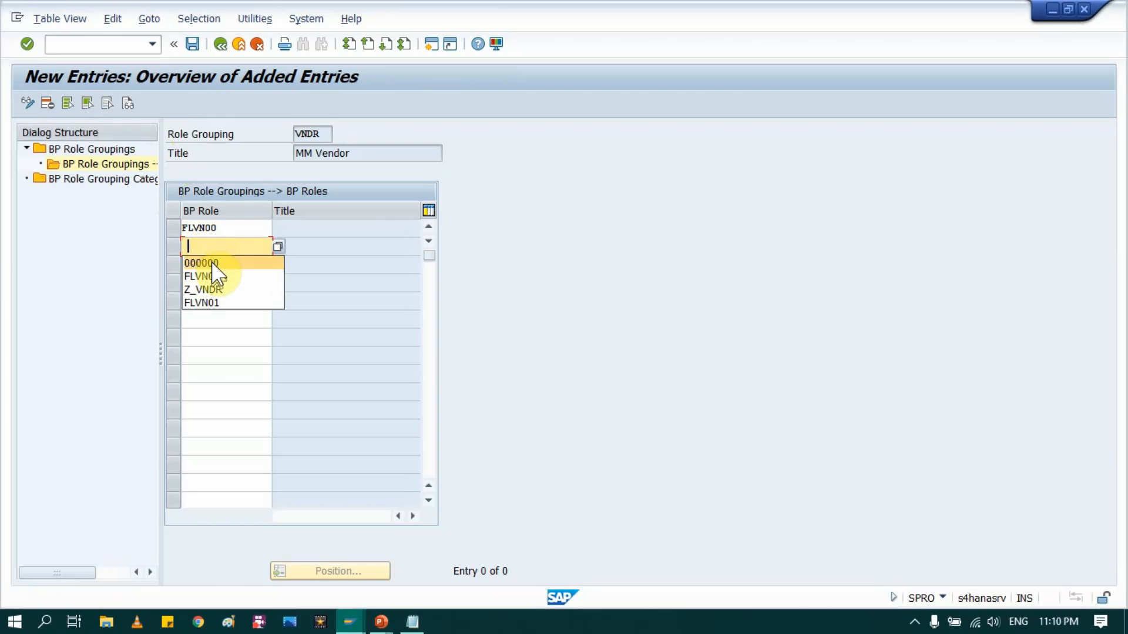
left_click(213, 303)
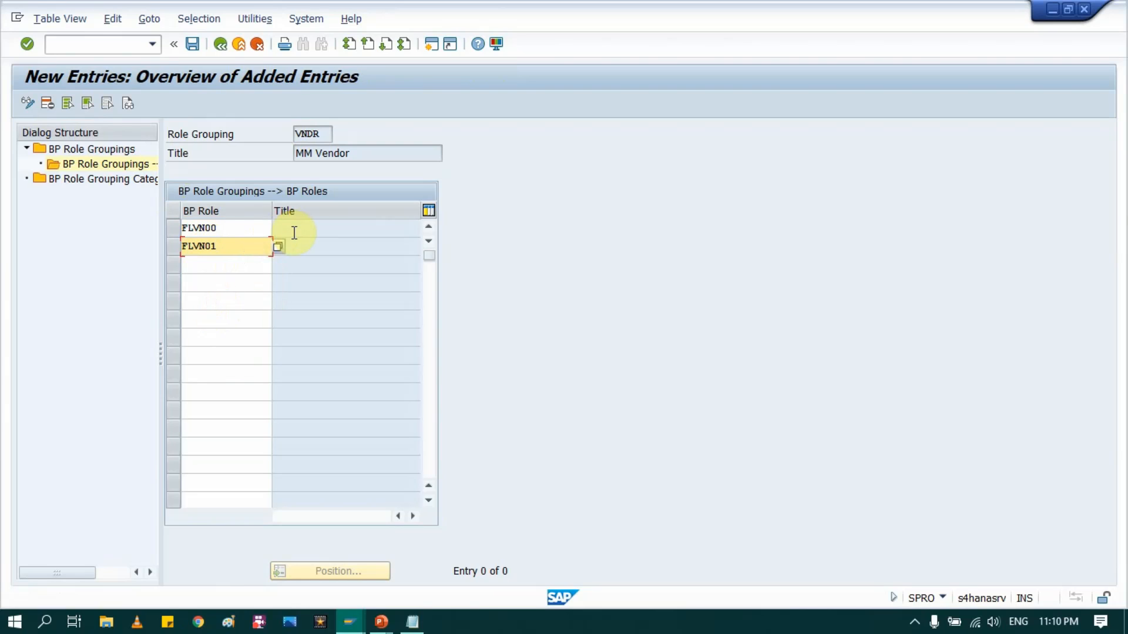
key("Return")
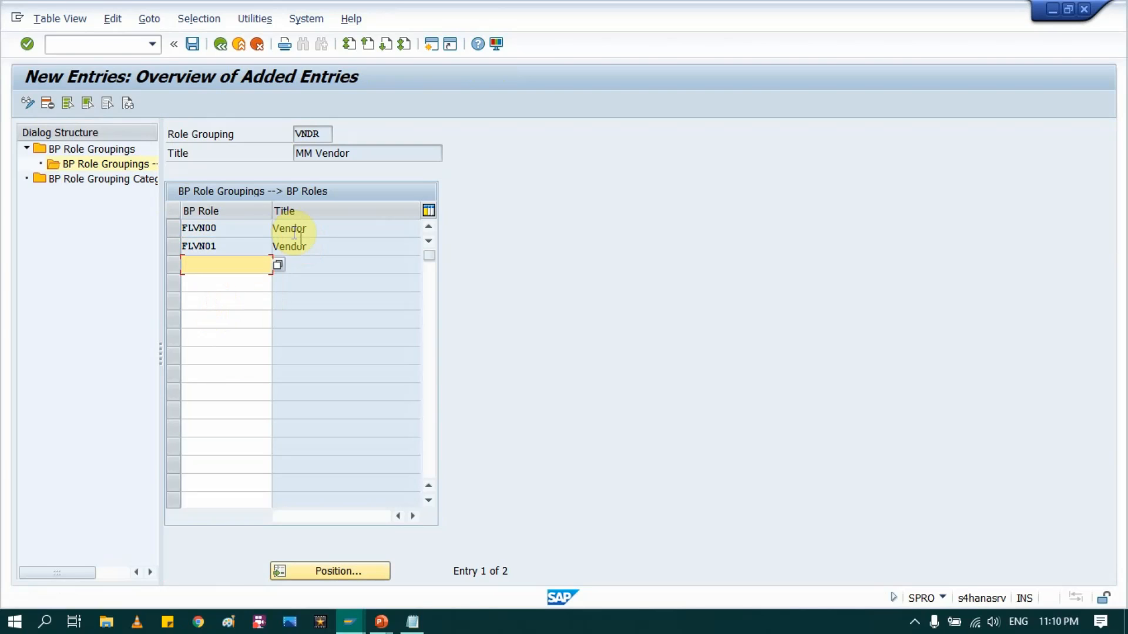
left_click(195, 43)
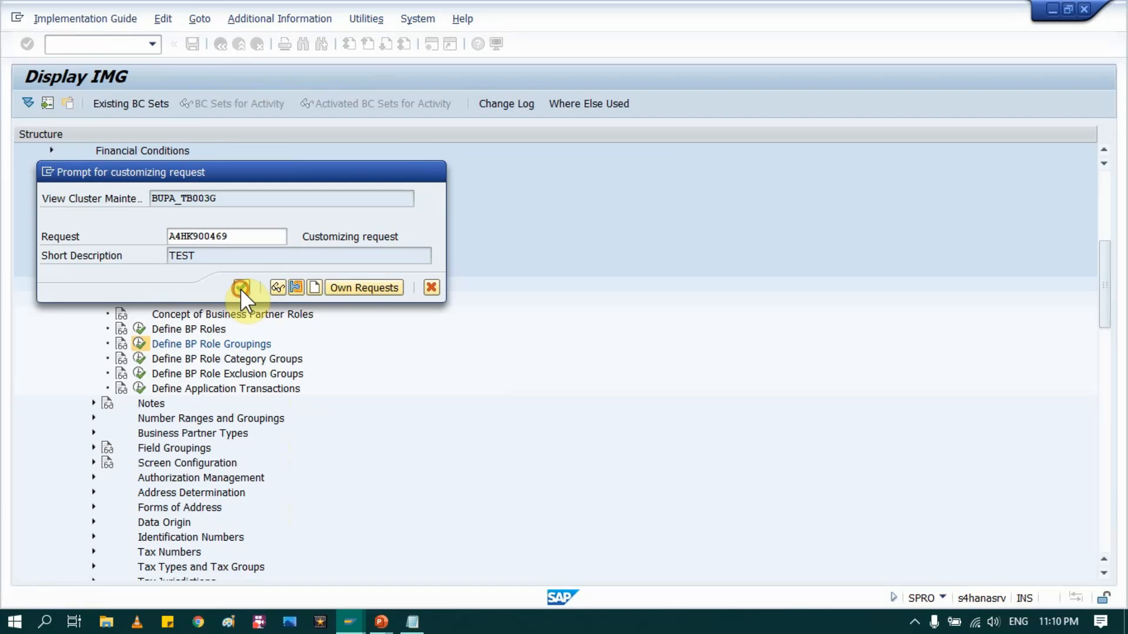
left_click(241, 287)
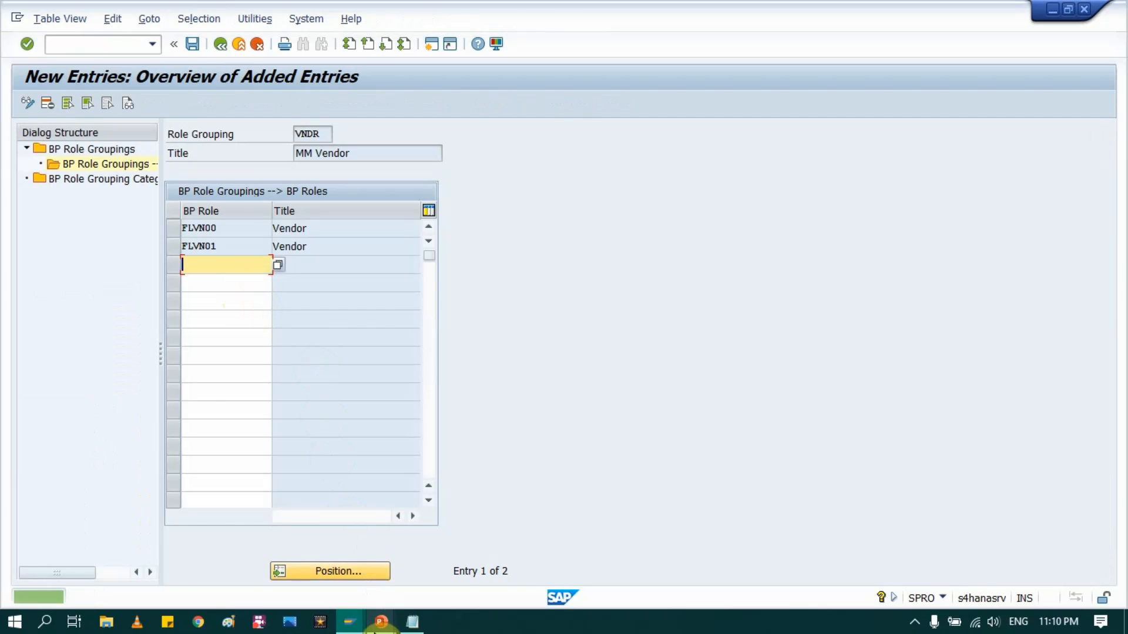
mouse_move(352, 624)
left_click(345, 570)
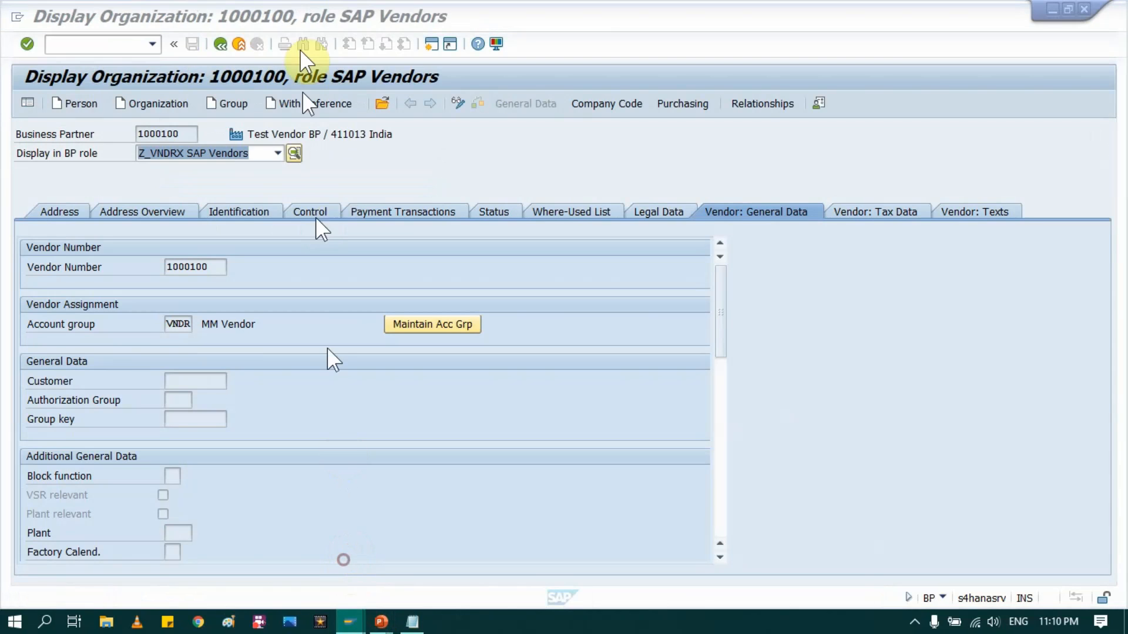
Step: Run transaction BP and start a new Organization with grouping VNDR MM Vendor, then browse the BP role list
left_click(238, 44)
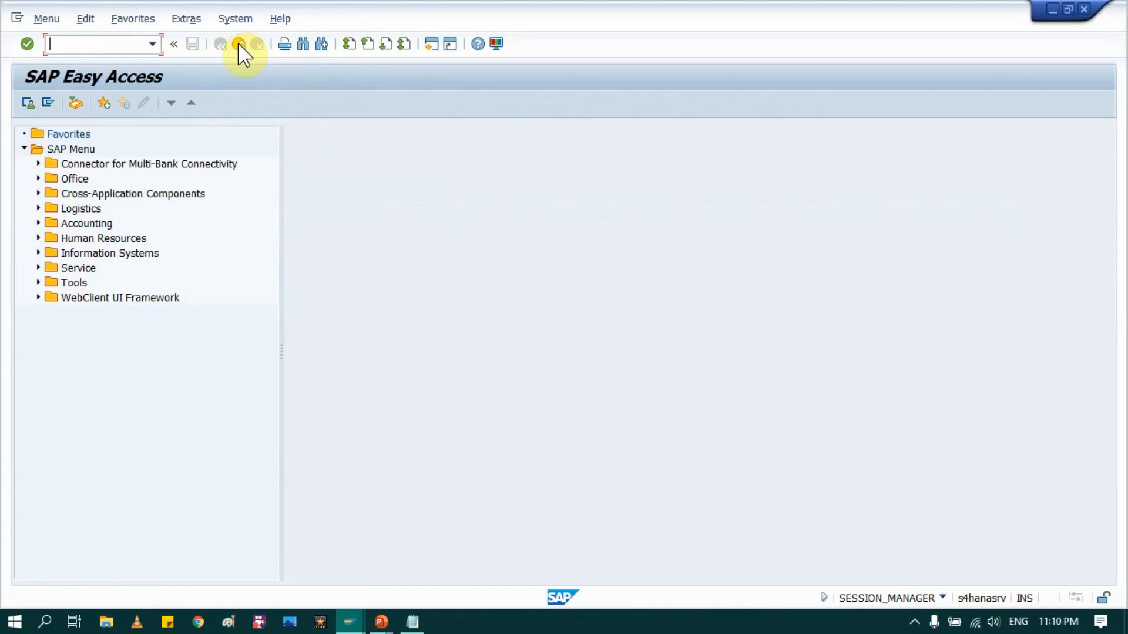
type("bp")
key("Return")
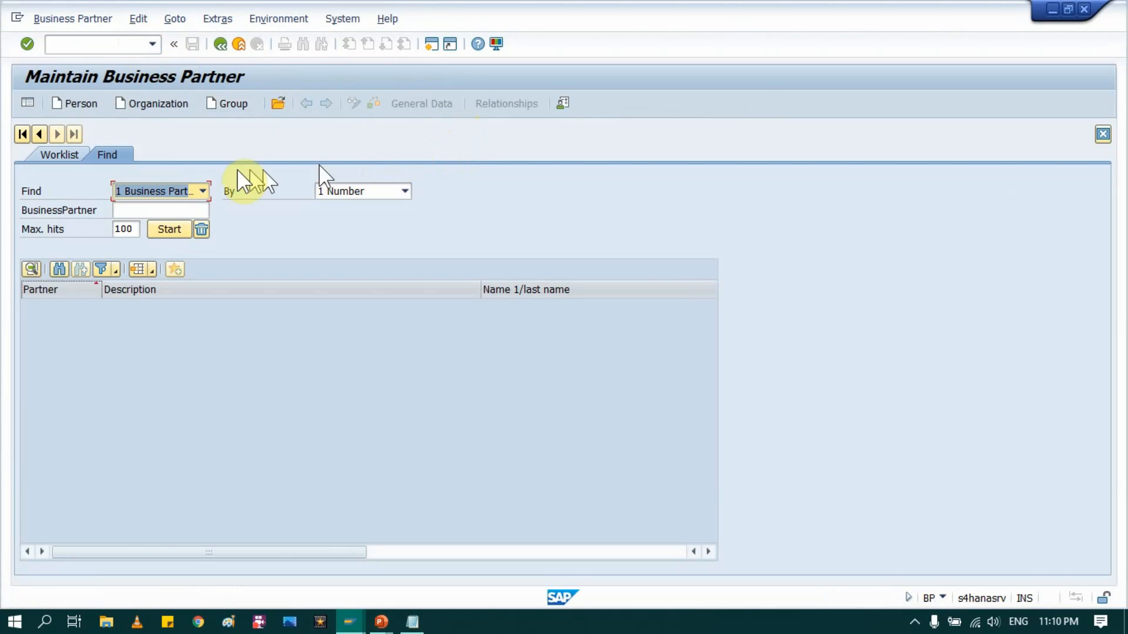
left_click(149, 103)
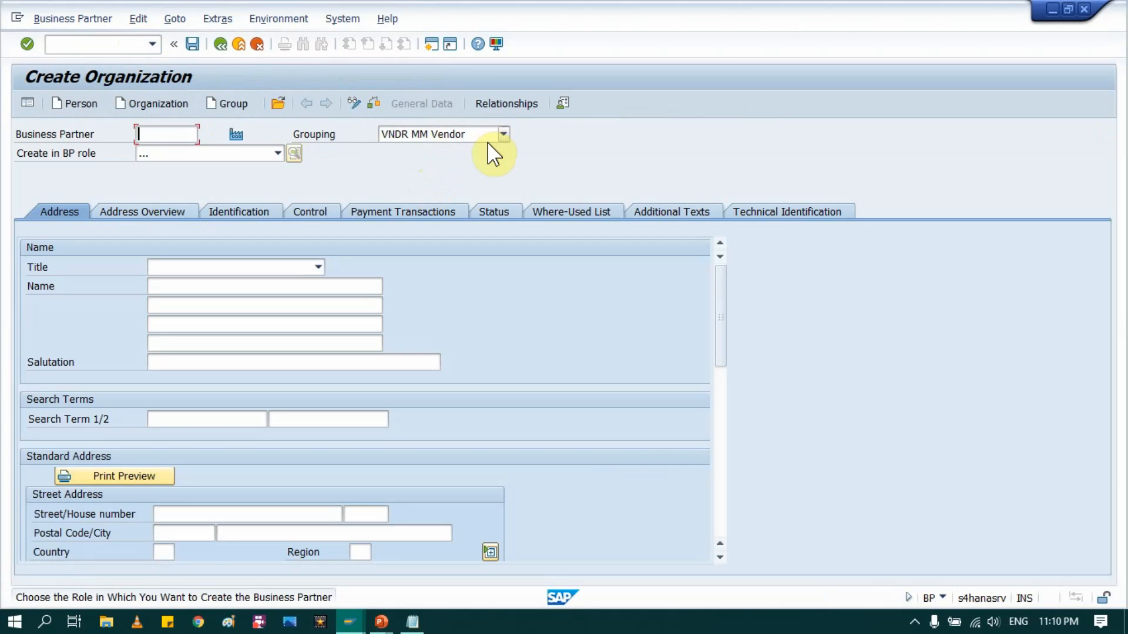
left_click(488, 139)
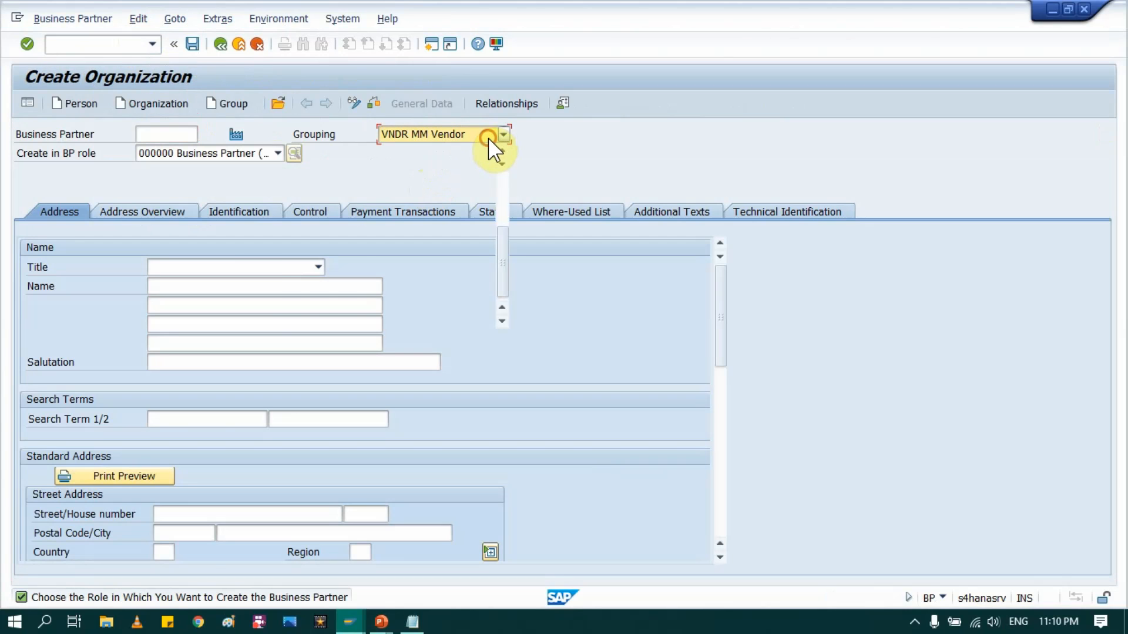
left_click(312, 201)
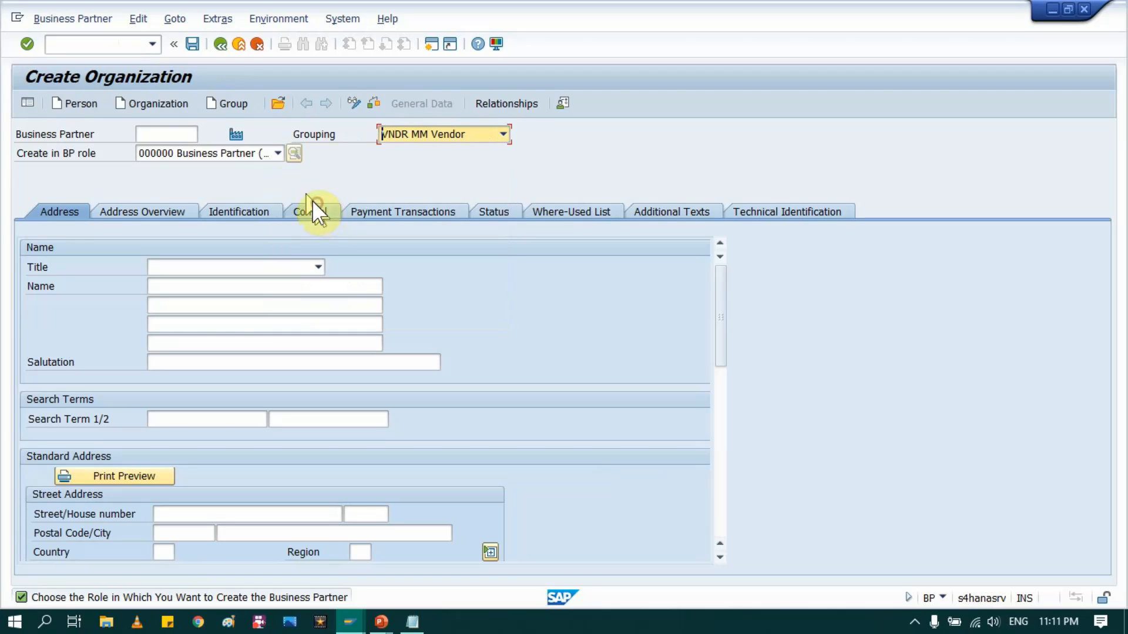
left_click(278, 154)
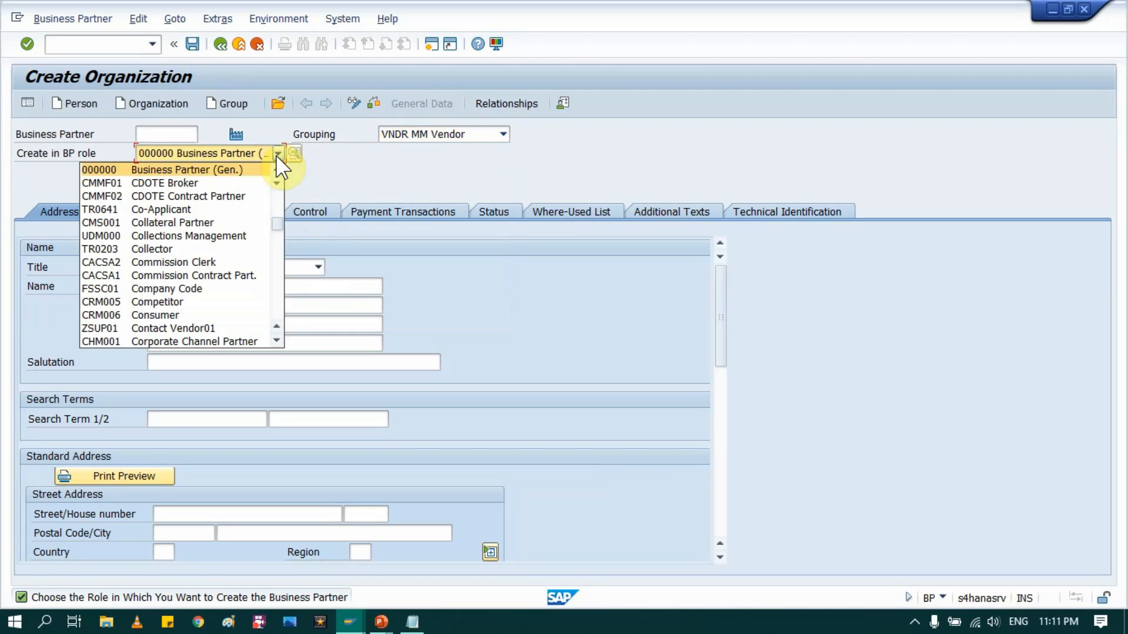
scroll(222, 252, "down", 2)
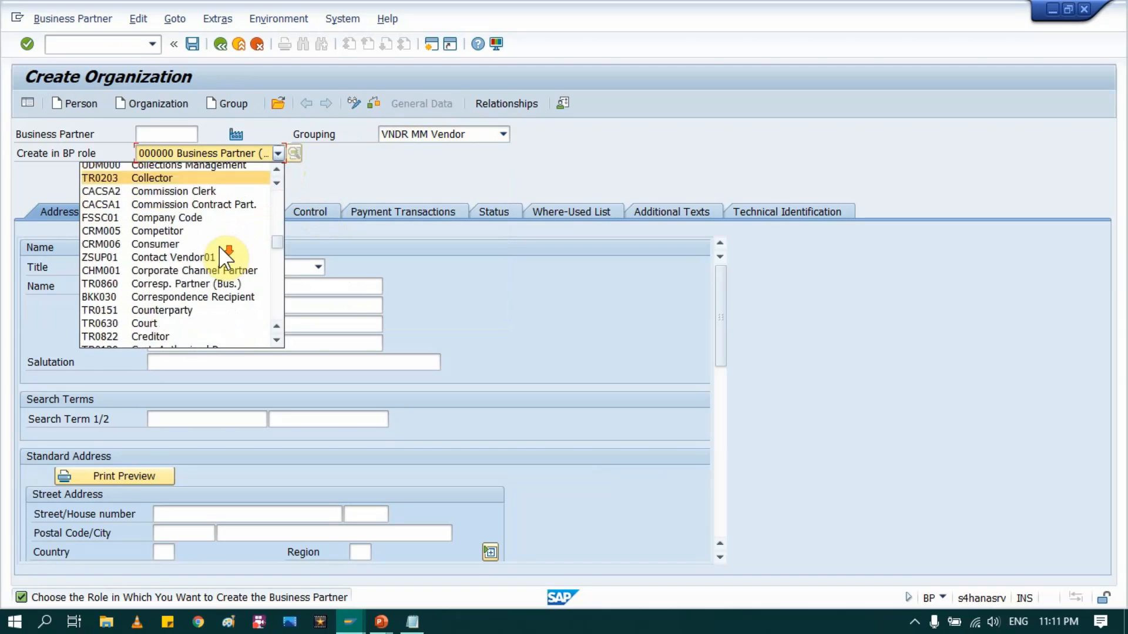
scroll(220, 248, "down", 20)
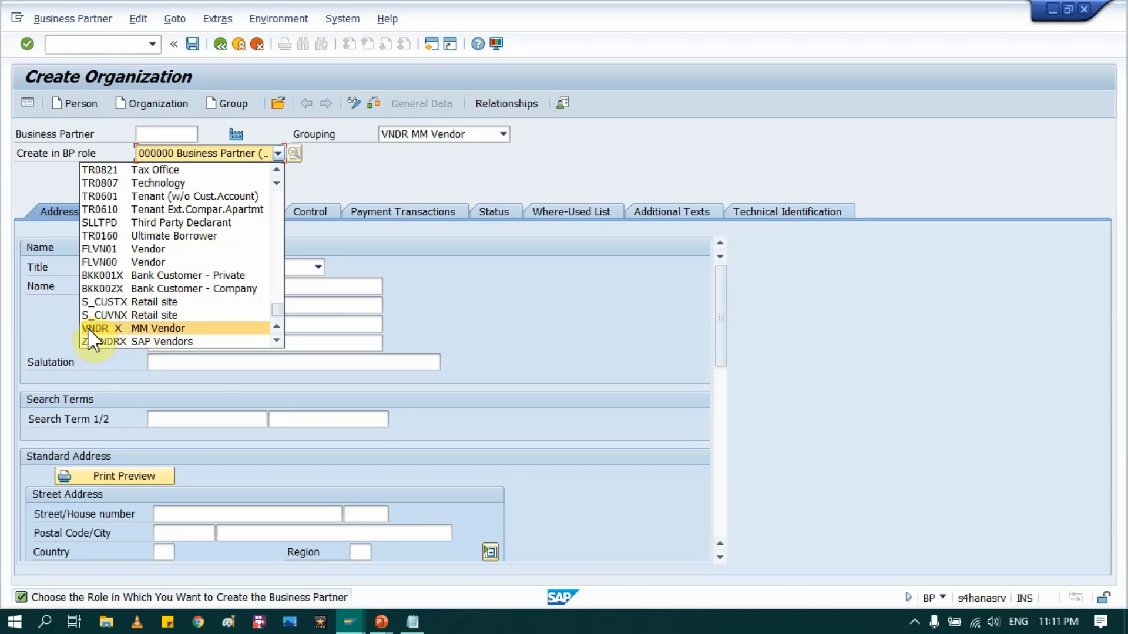
Step: Switch the new organization's role to VNDR MM Vendor and confirm creating it in that role
left_click(152, 332)
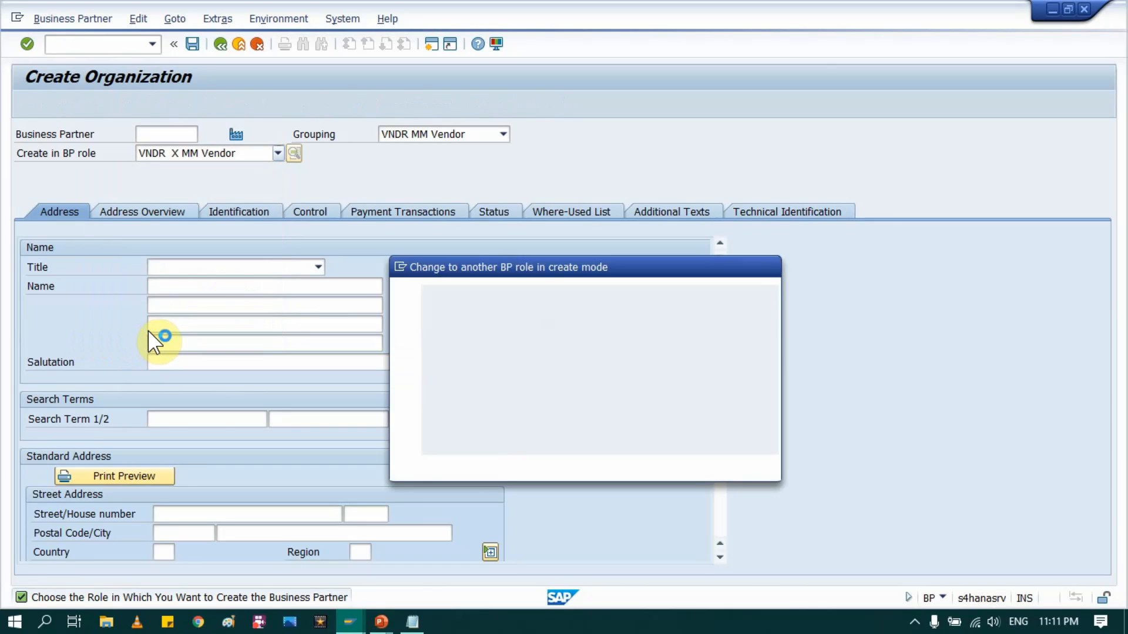
left_click(465, 466)
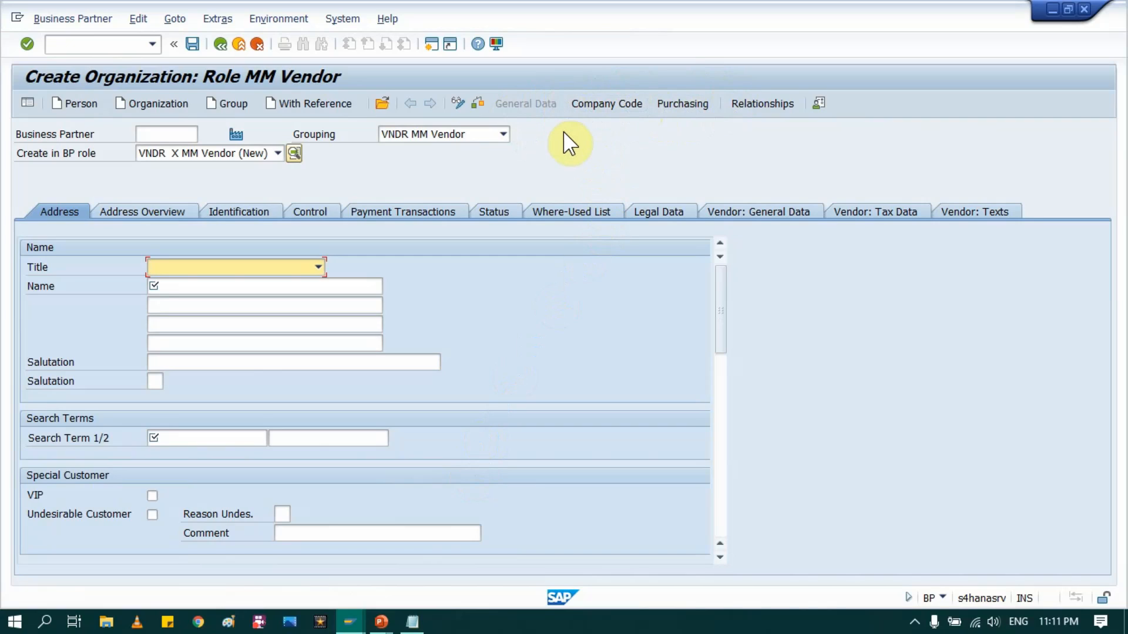
left_click(277, 154)
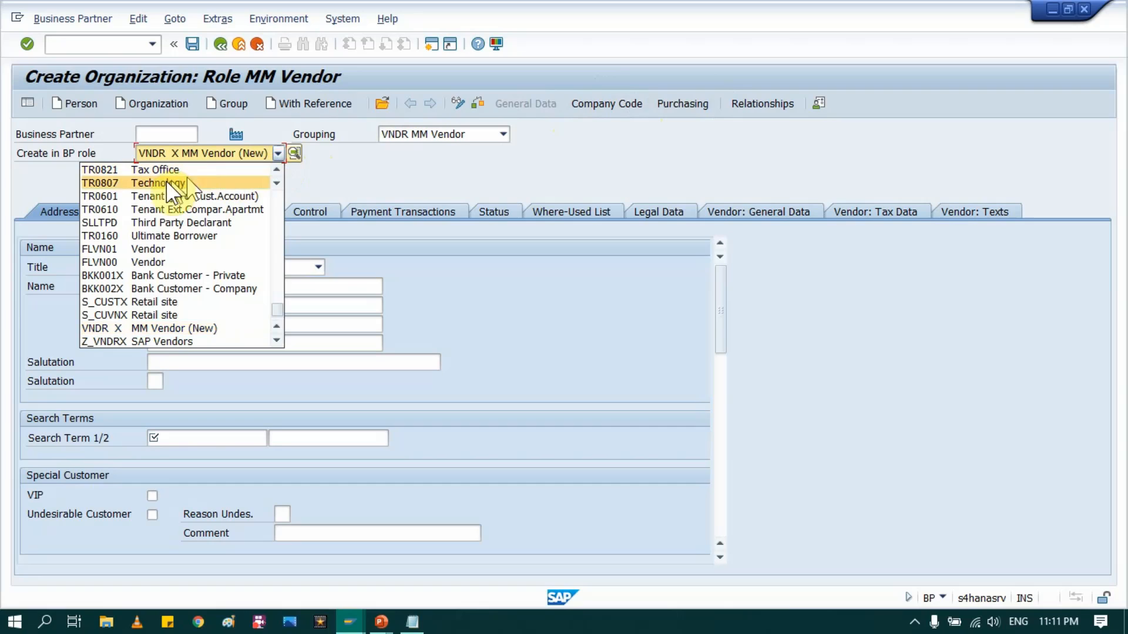
left_click(416, 158)
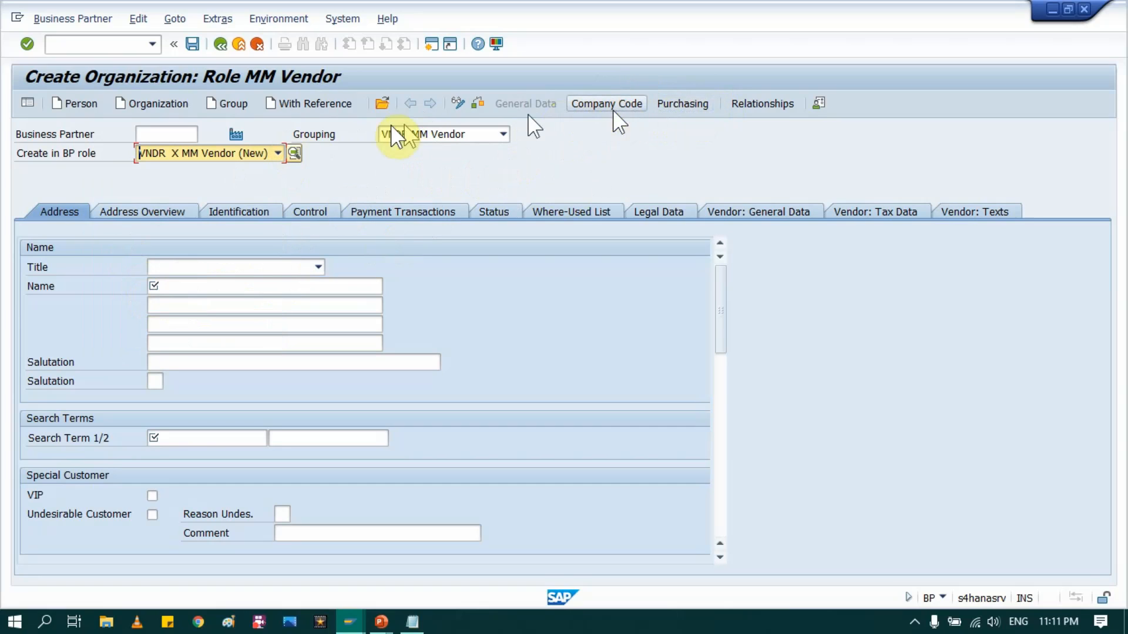
left_click(94, 156)
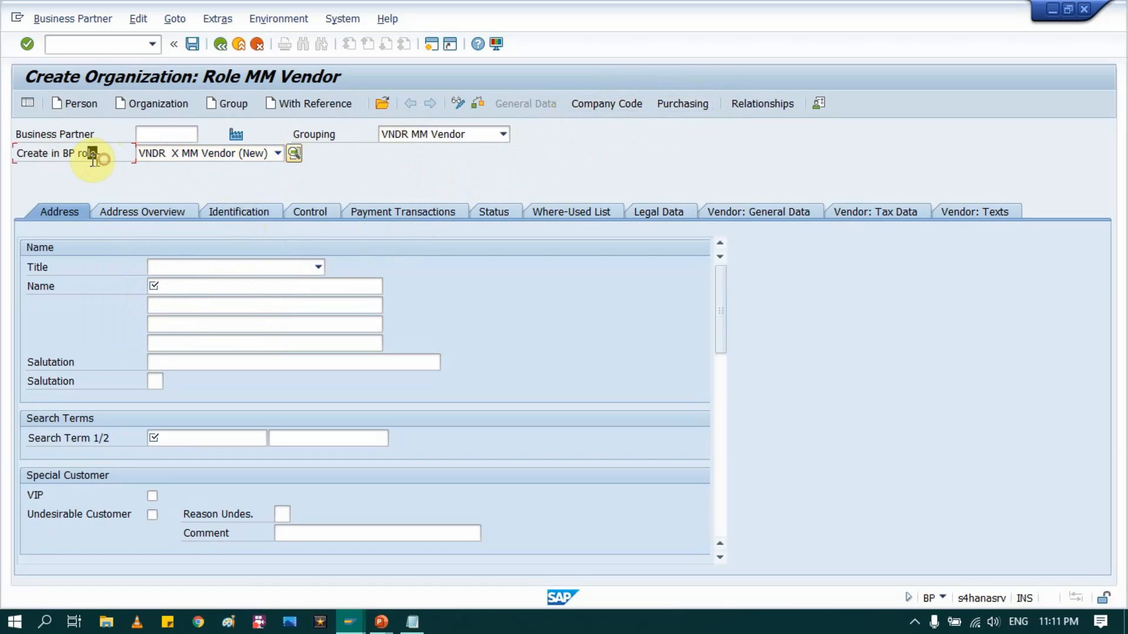
Step: Save the VNDR role grouping entries in the configuration window and back out to the IMG
left_click(62, 158)
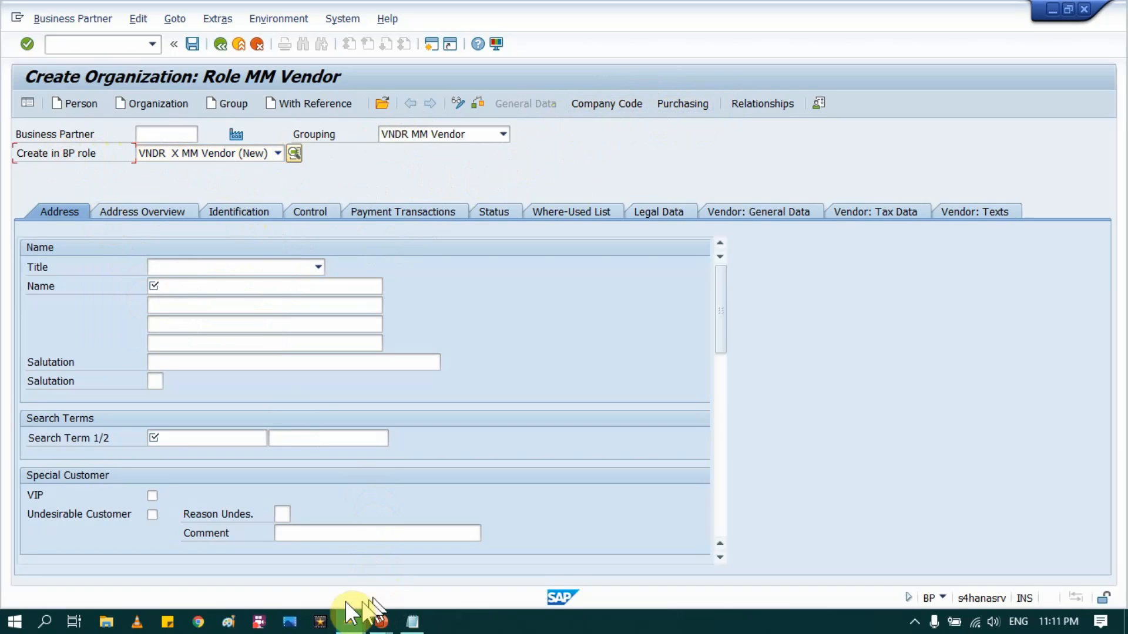
mouse_move(352, 630)
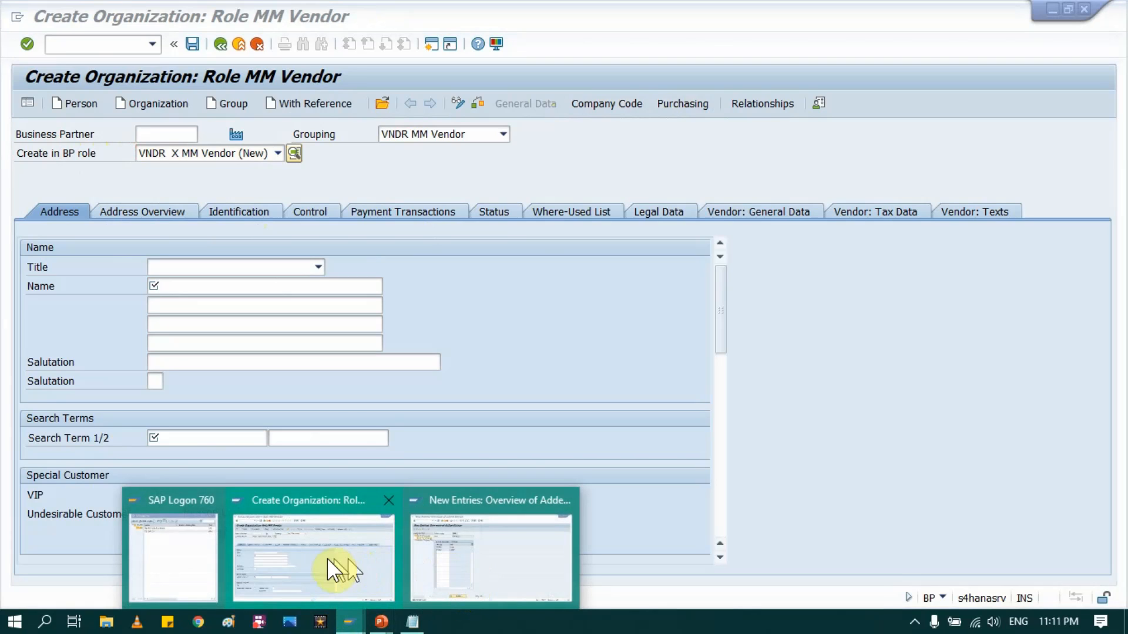
left_click(490, 556)
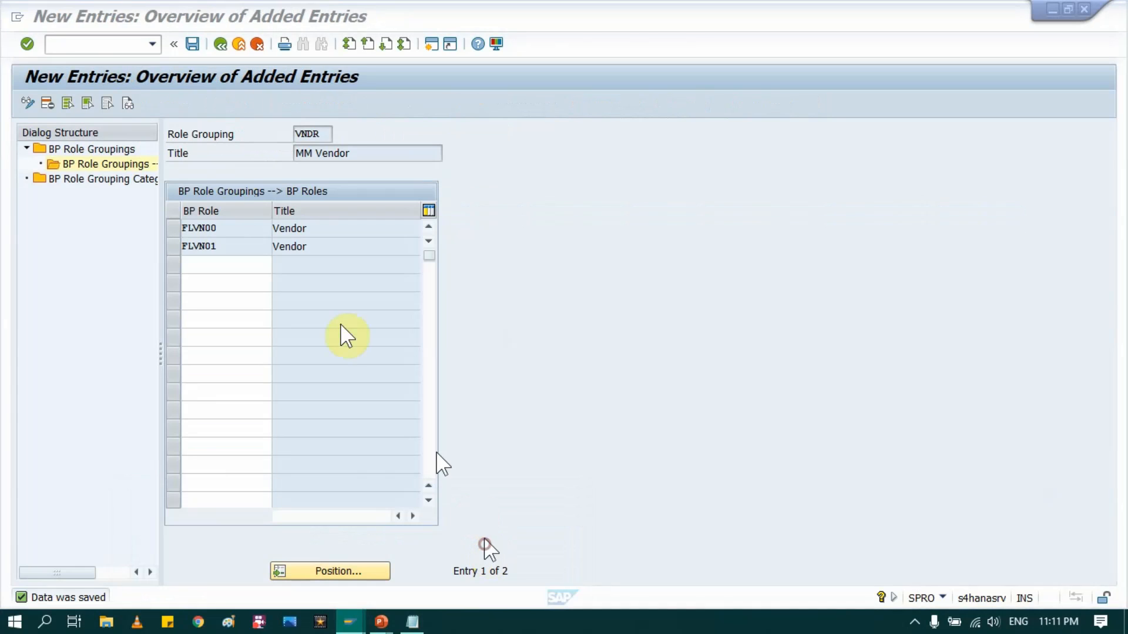
left_click(192, 44)
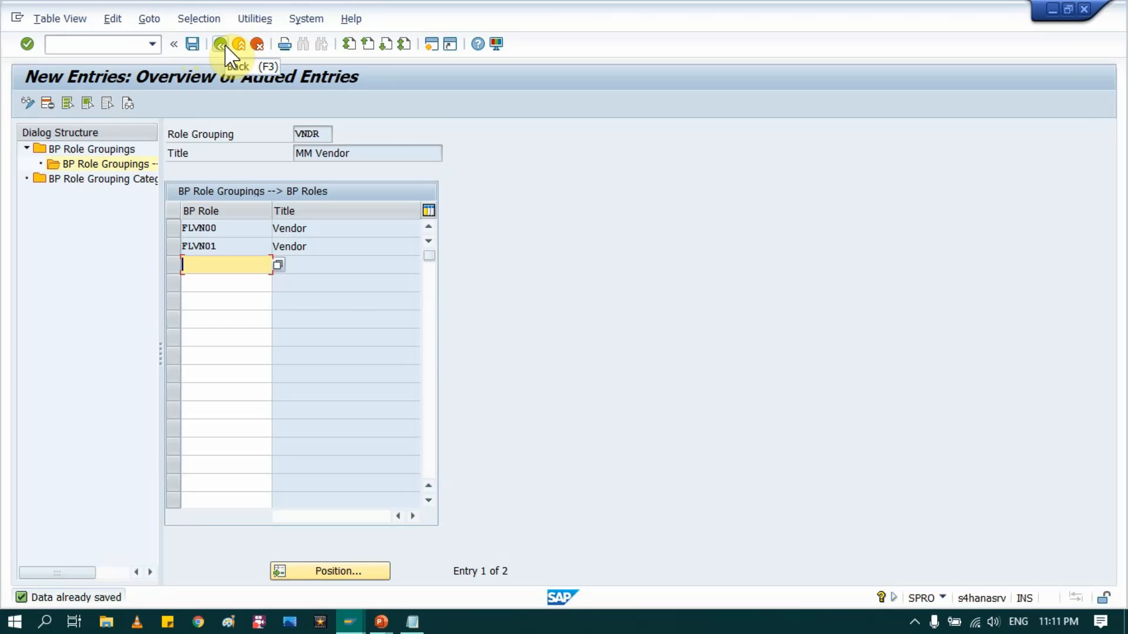
left_click(223, 46)
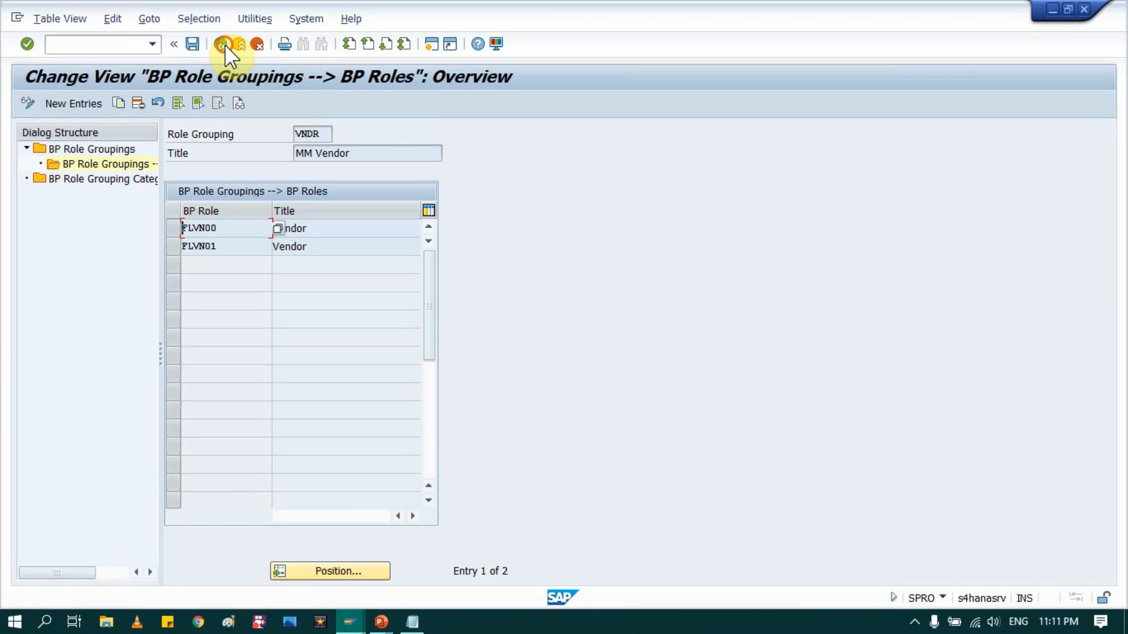
left_click(224, 44)
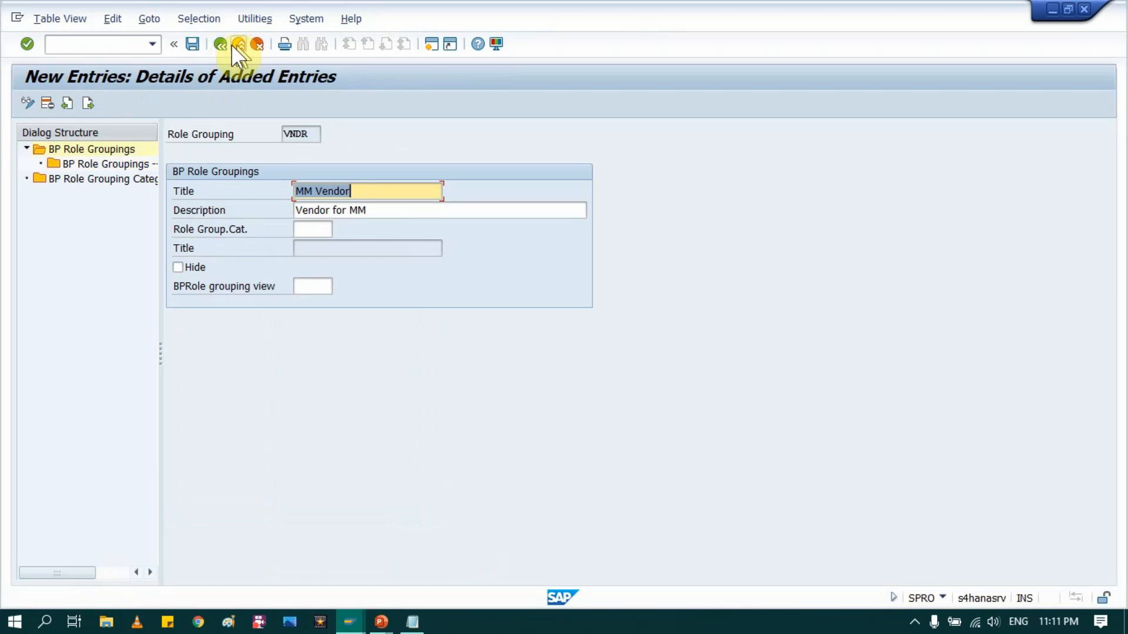
left_click(192, 44)
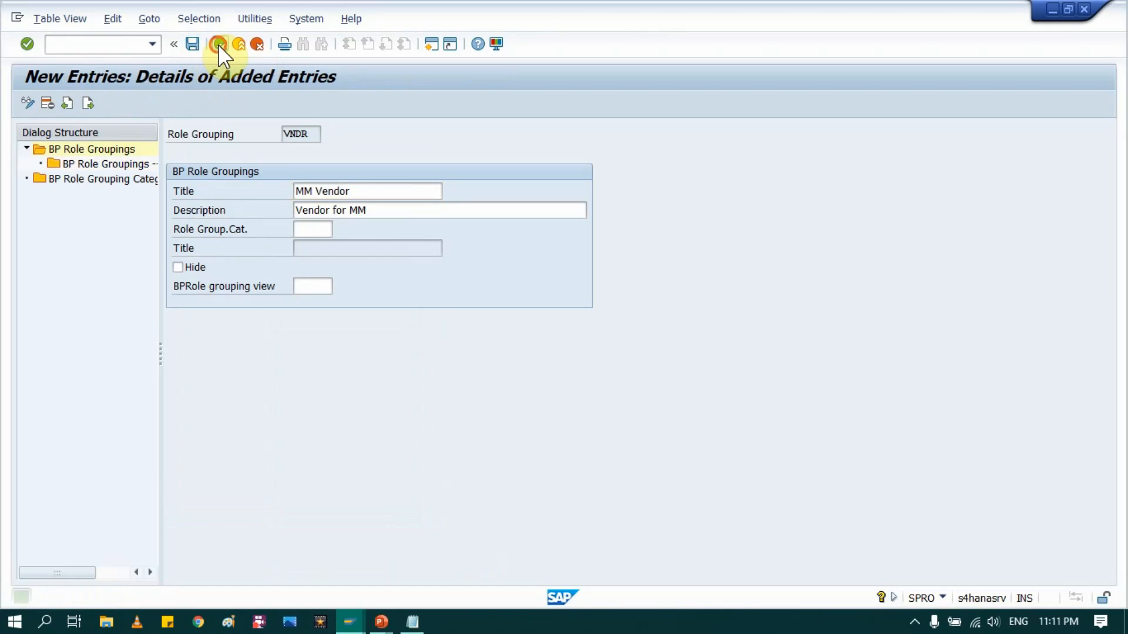
left_click(218, 45)
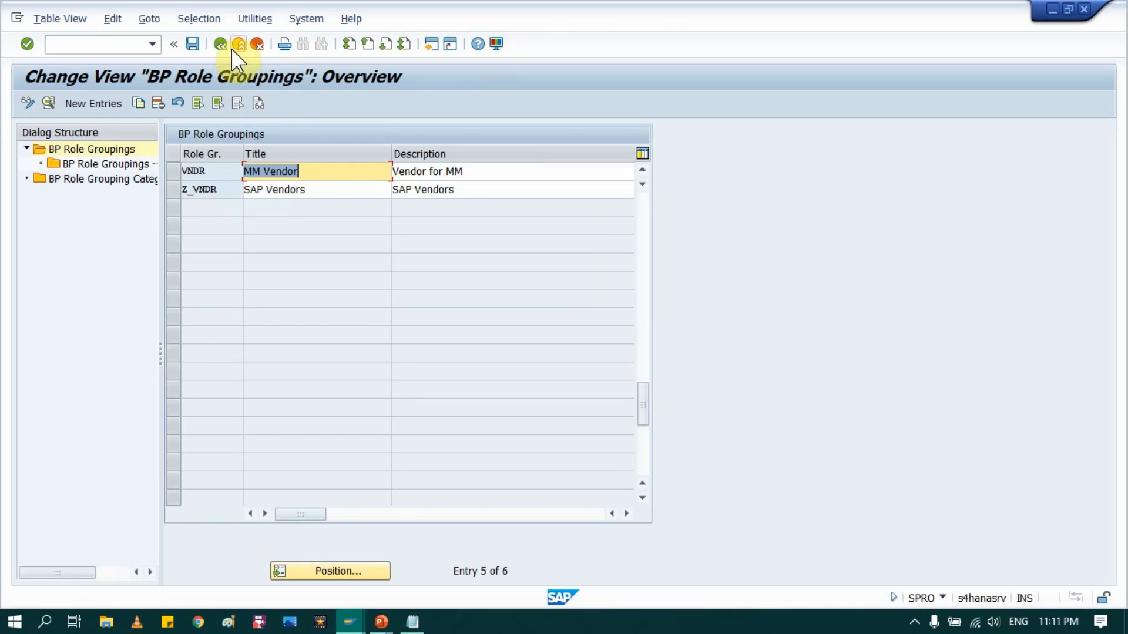
left_click(239, 45)
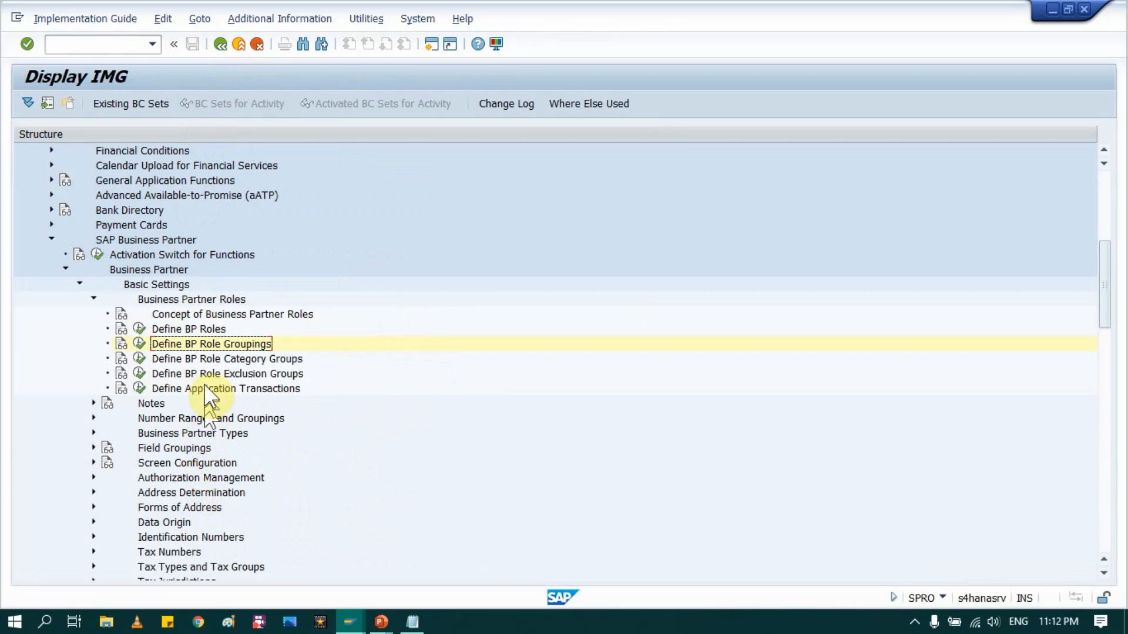
Step: Review the eight entries in Define Business Partner Types, from 0001 to SRM Stakeholder, and return to the IMG
left_click(198, 358)
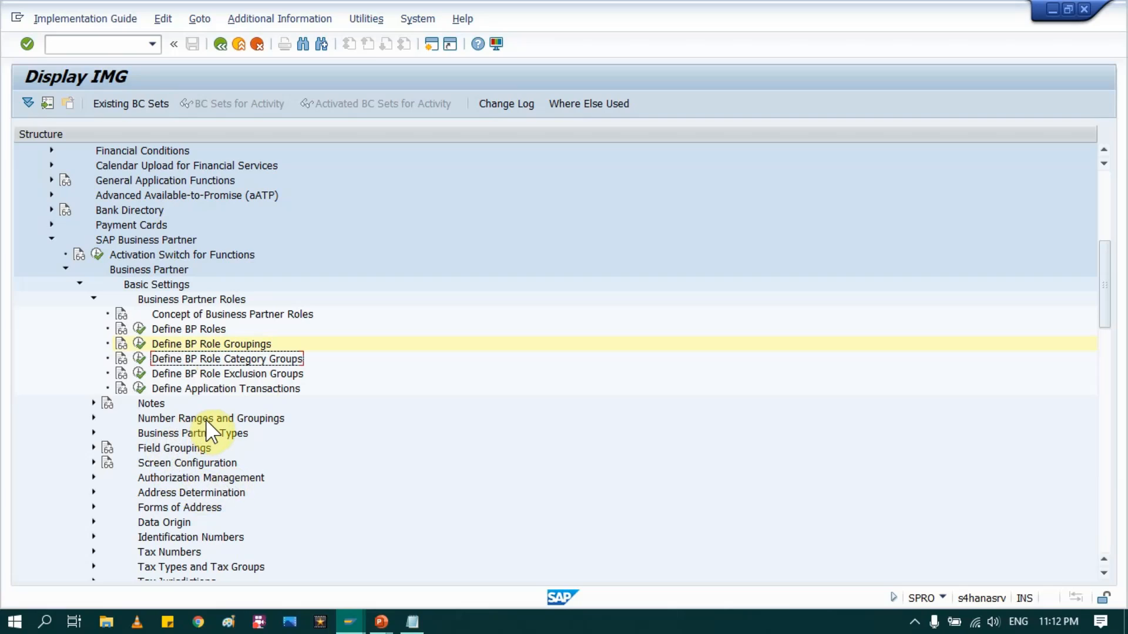
left_click(208, 435)
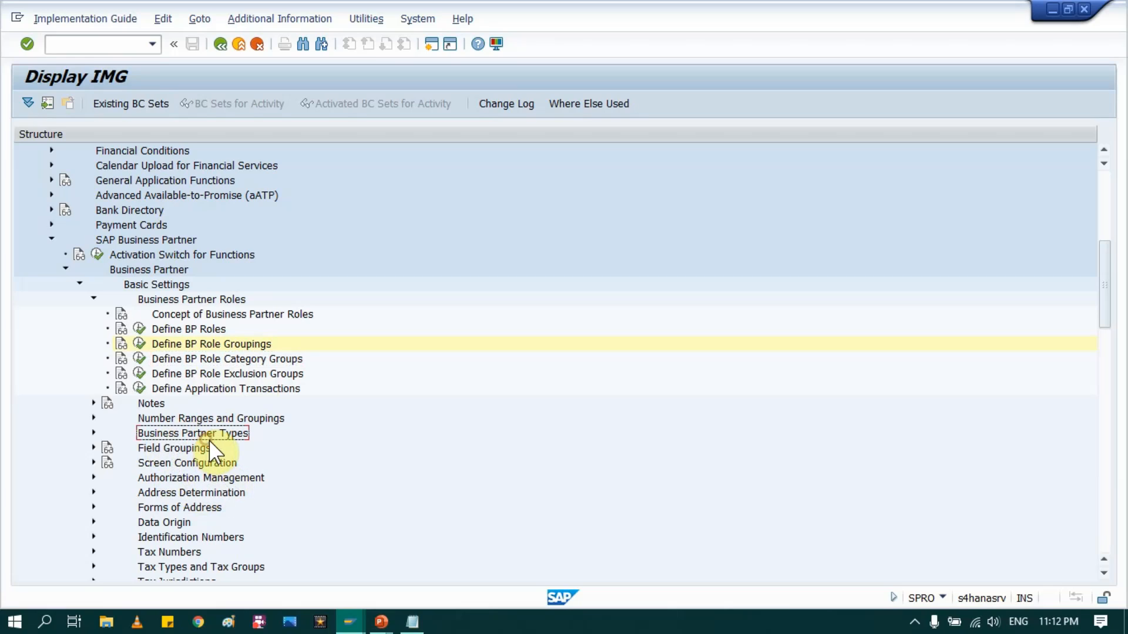
left_click(93, 433)
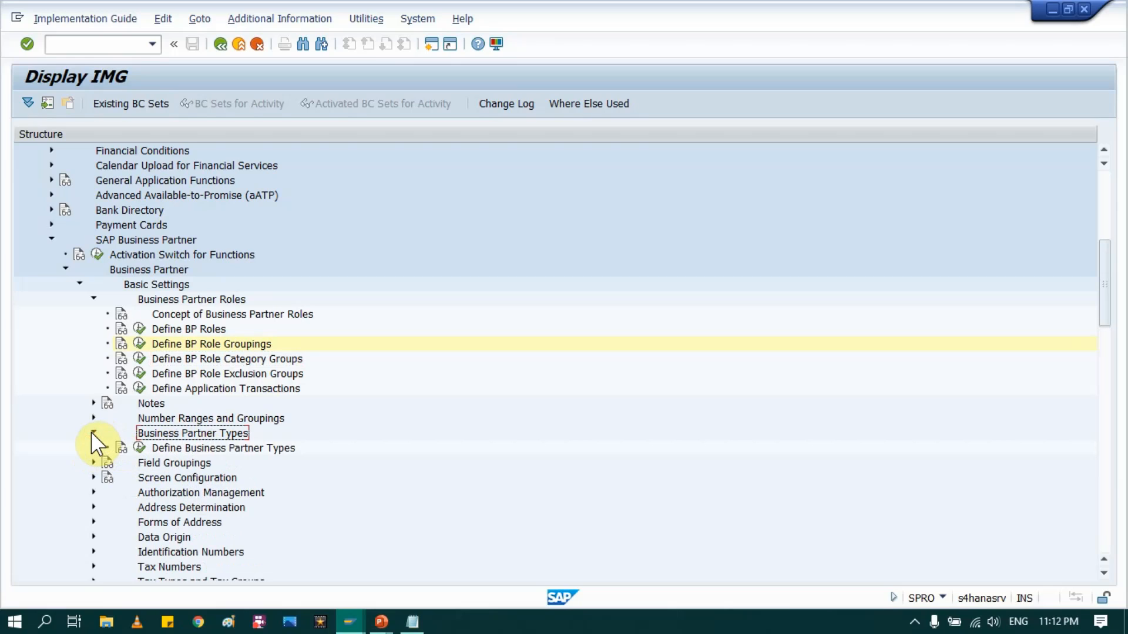
left_click(141, 448)
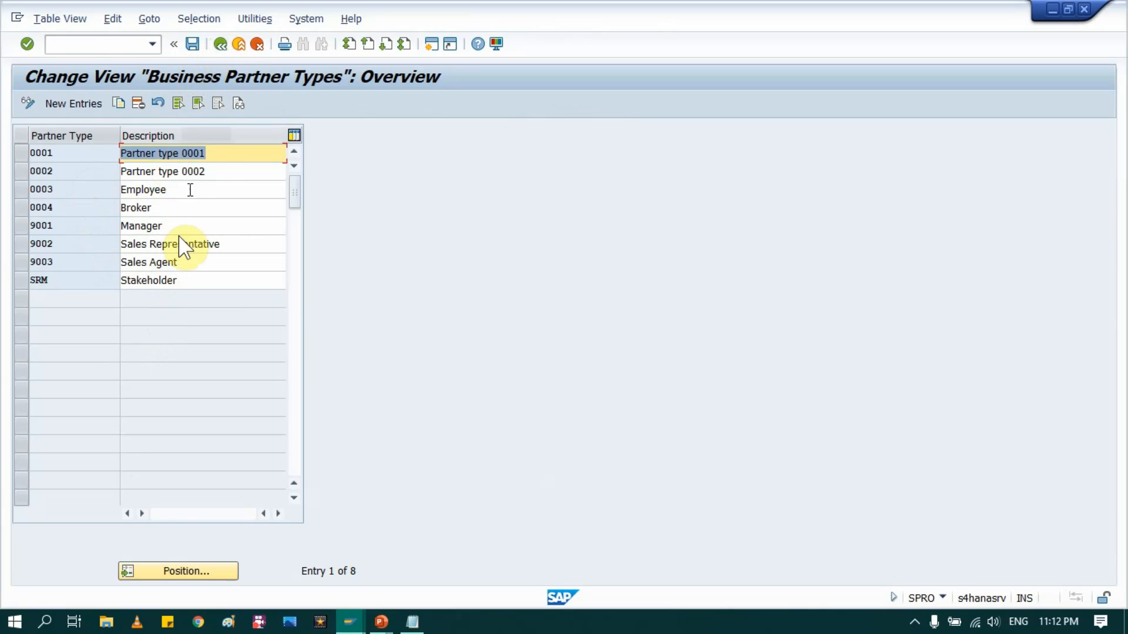
left_click(221, 44)
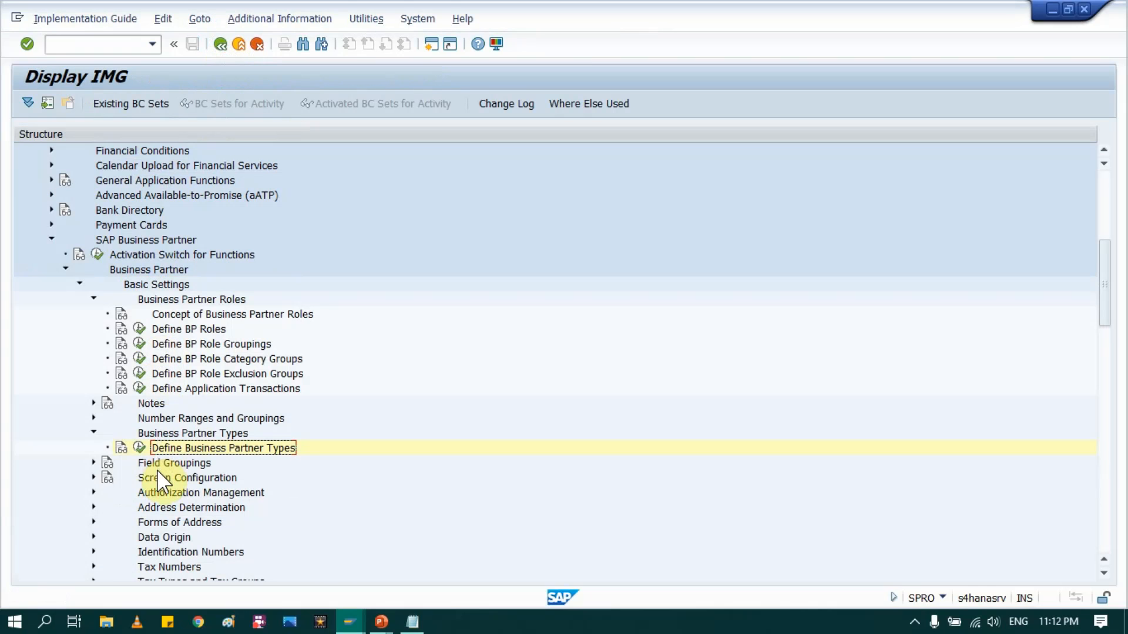
left_click(157, 465)
Step: Expand Field Groupings and review the 5-entry Field Grouping Client-Wide table
left_click(94, 463)
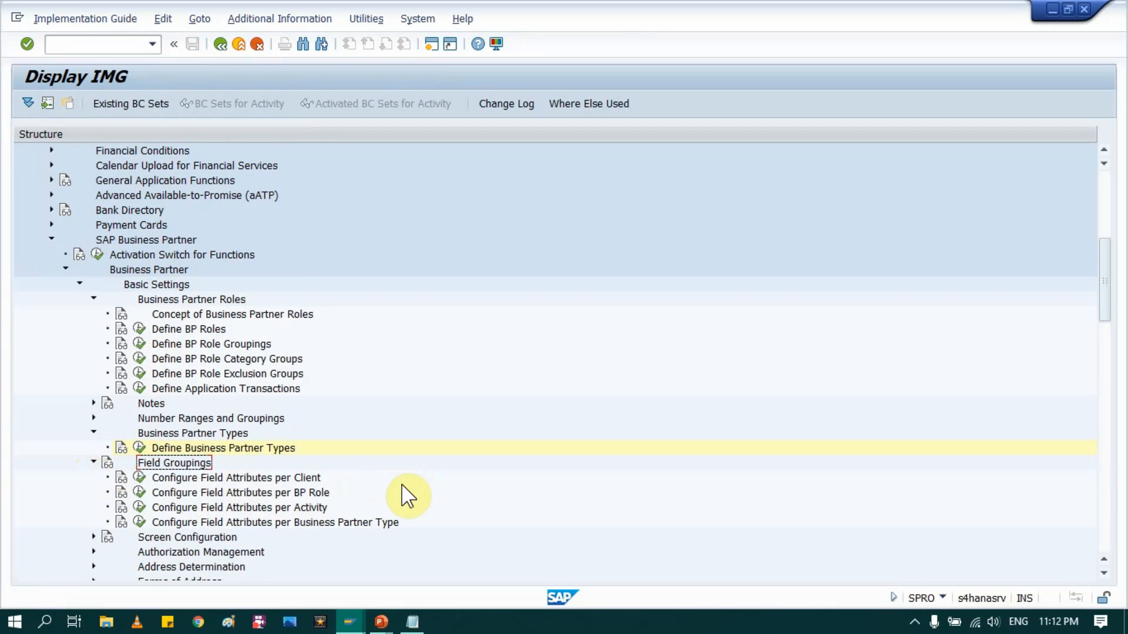
scroll(409, 487, "down", 4)
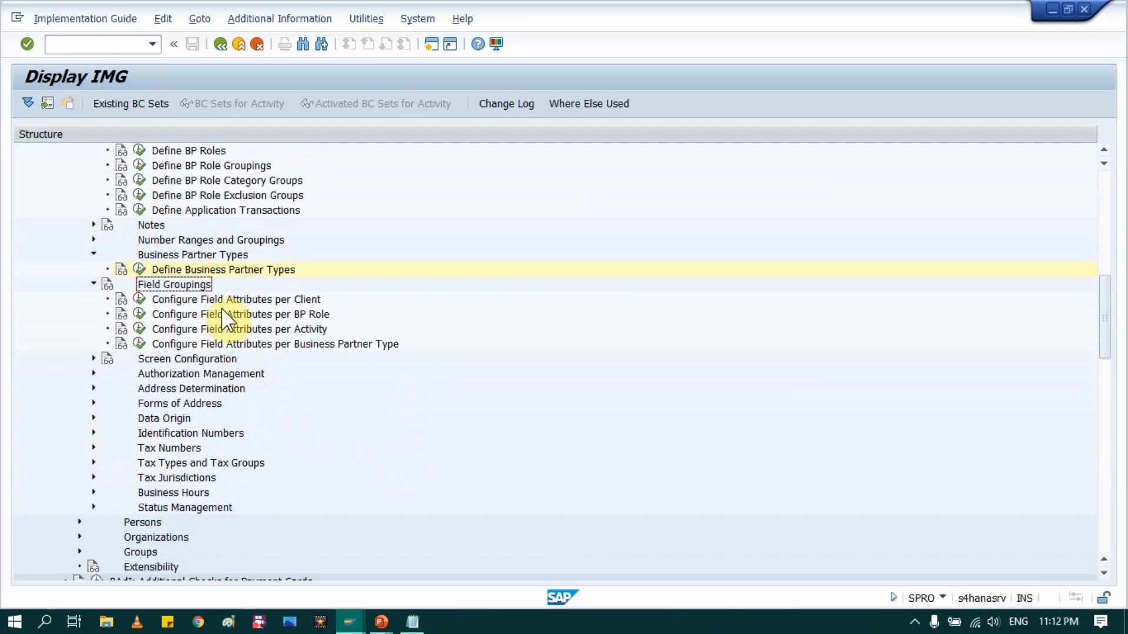
left_click(221, 302)
left_click(224, 315)
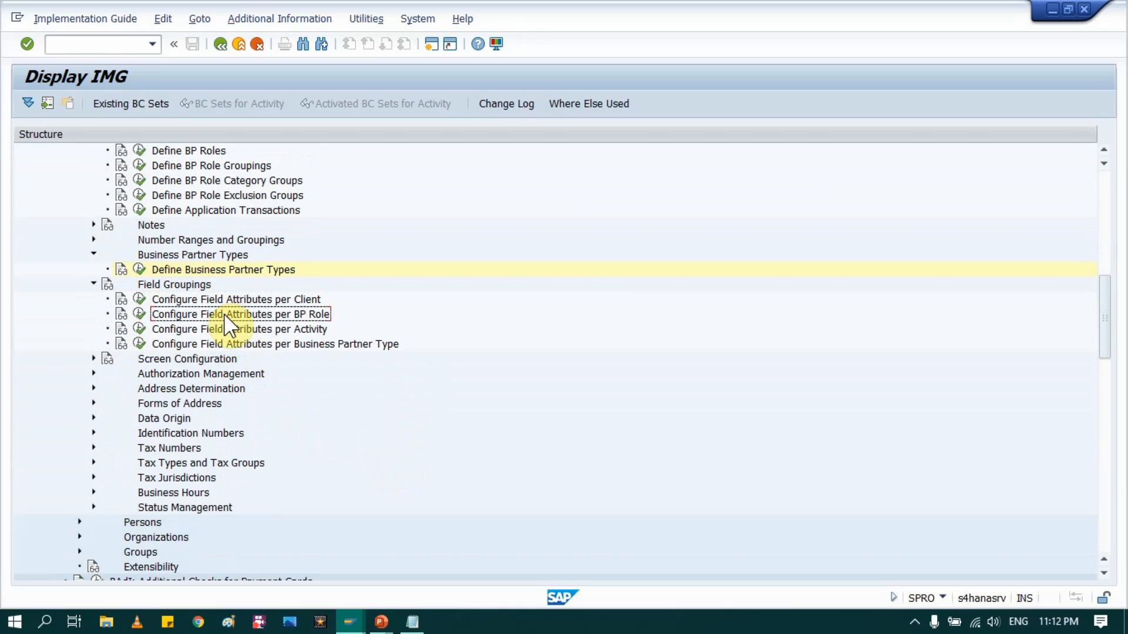
left_click(139, 299)
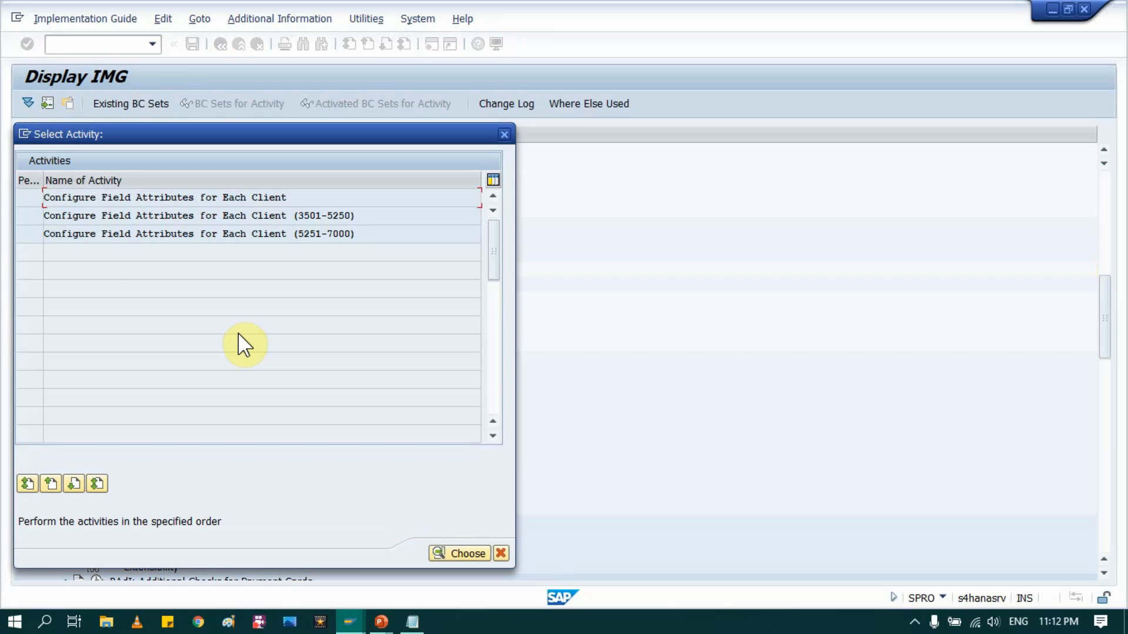
double_click(125, 197)
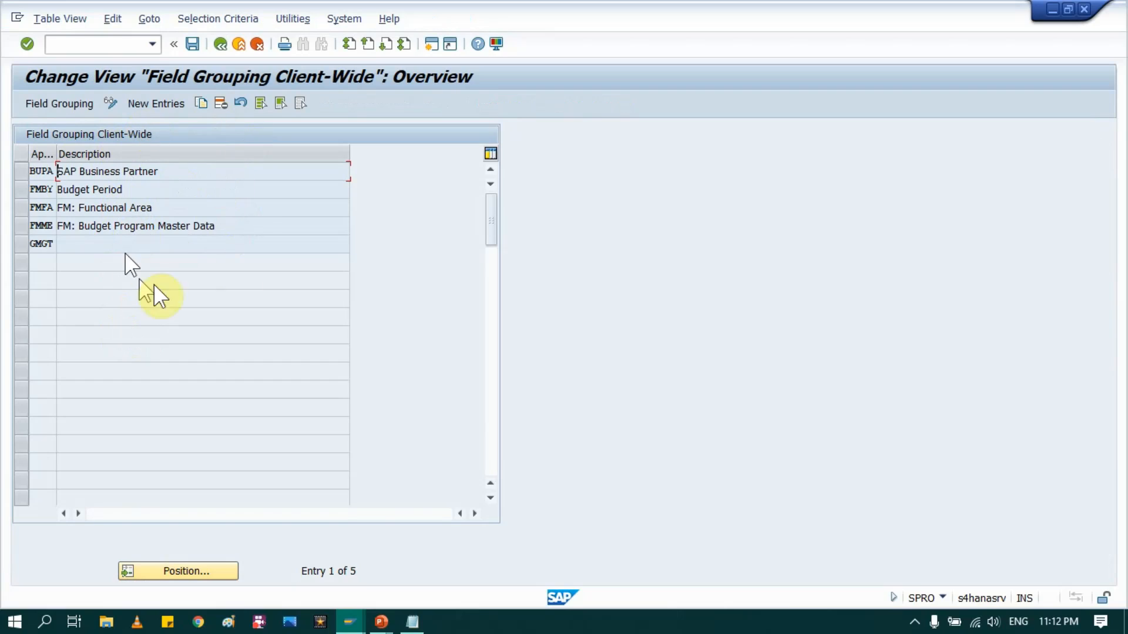
left_click(222, 45)
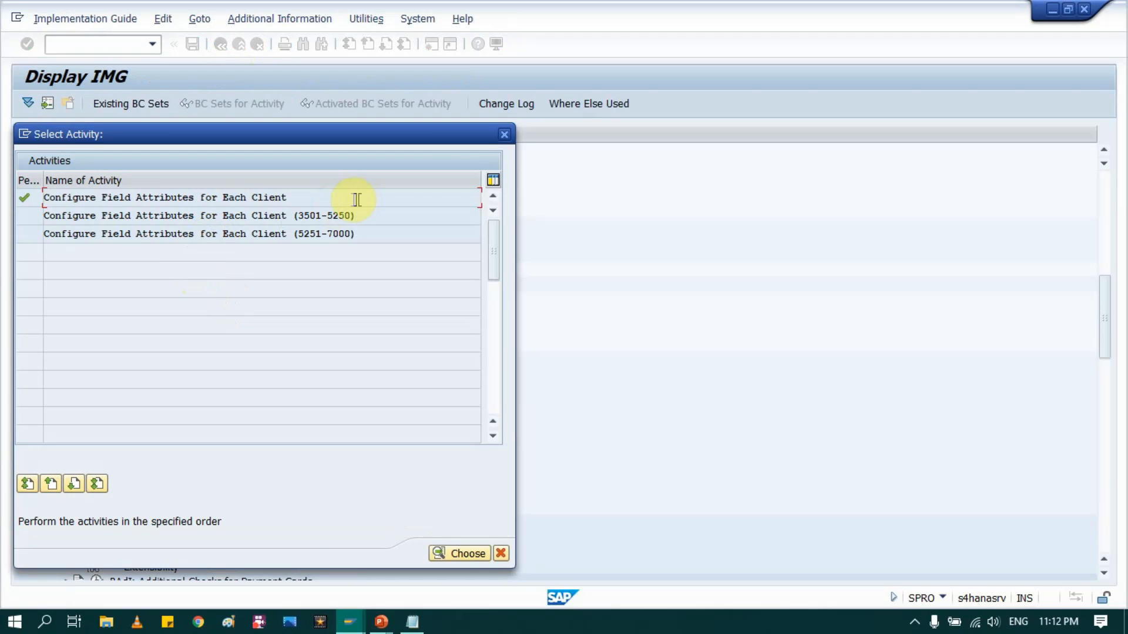
left_click(498, 133)
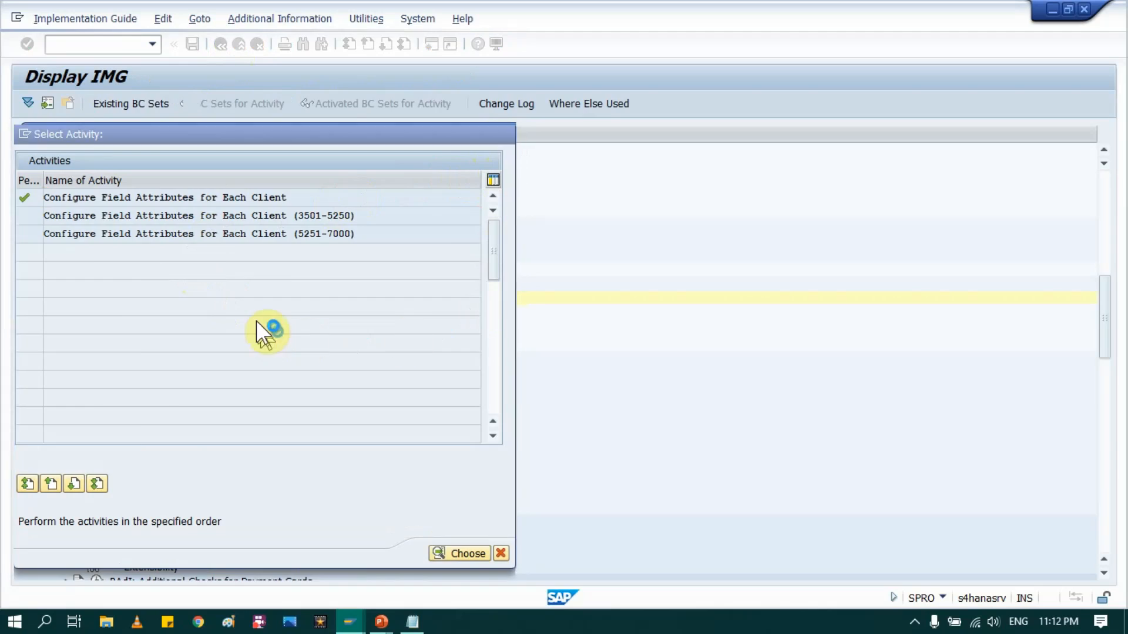
left_click(219, 314)
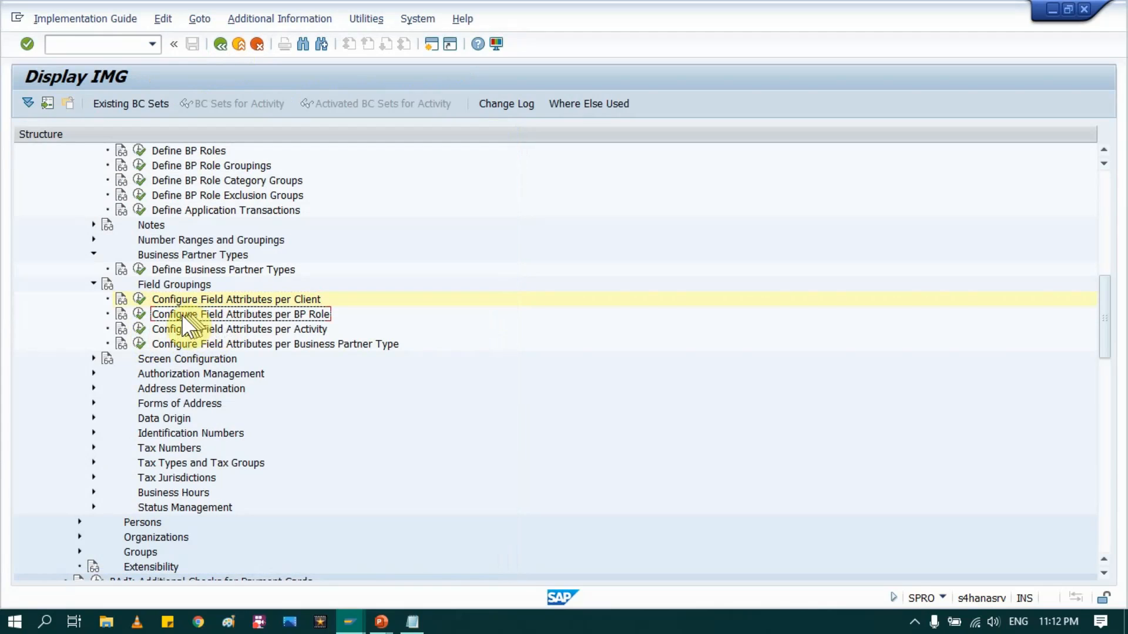
Step: Open the per-role-category field attributes and scroll to the end of the BP role list
left_click(138, 313)
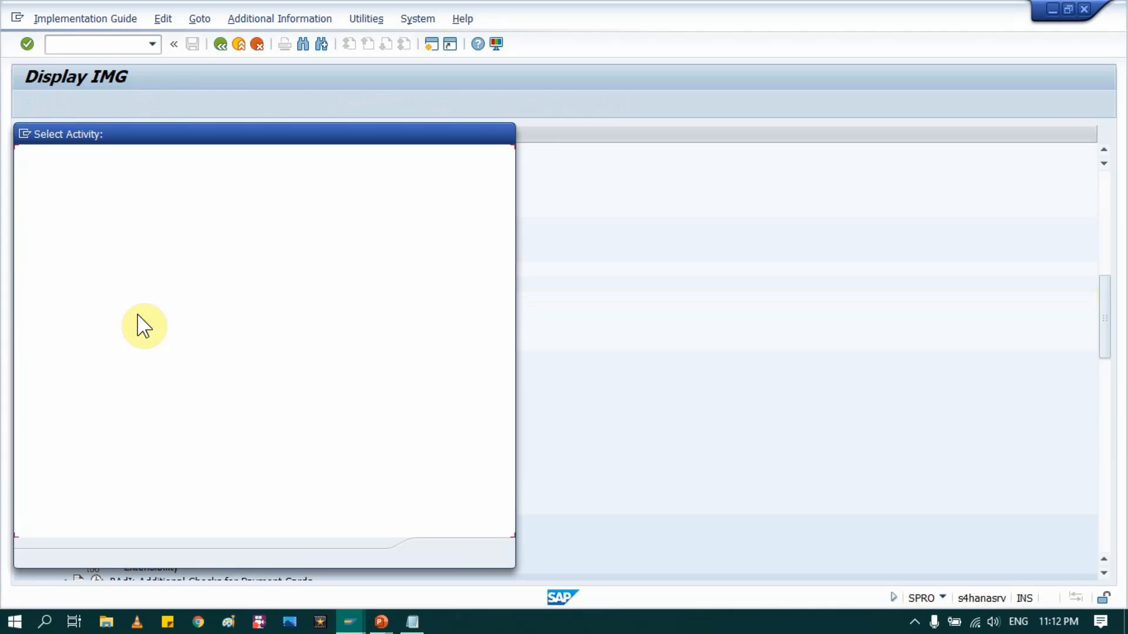
double_click(149, 198)
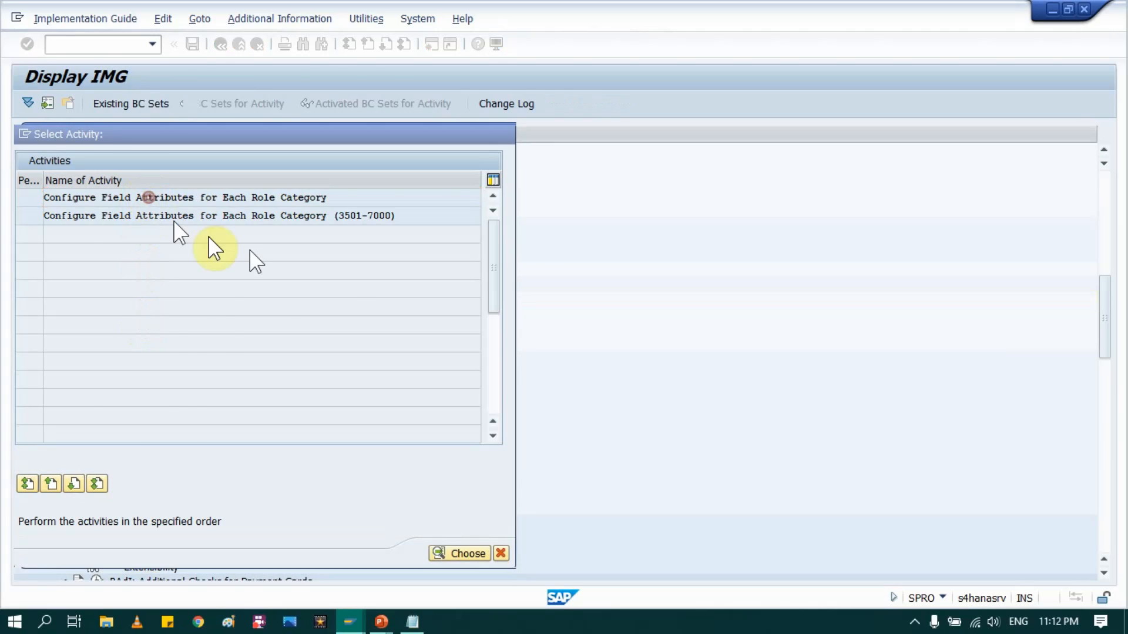
scroll(156, 296, "down", 10)
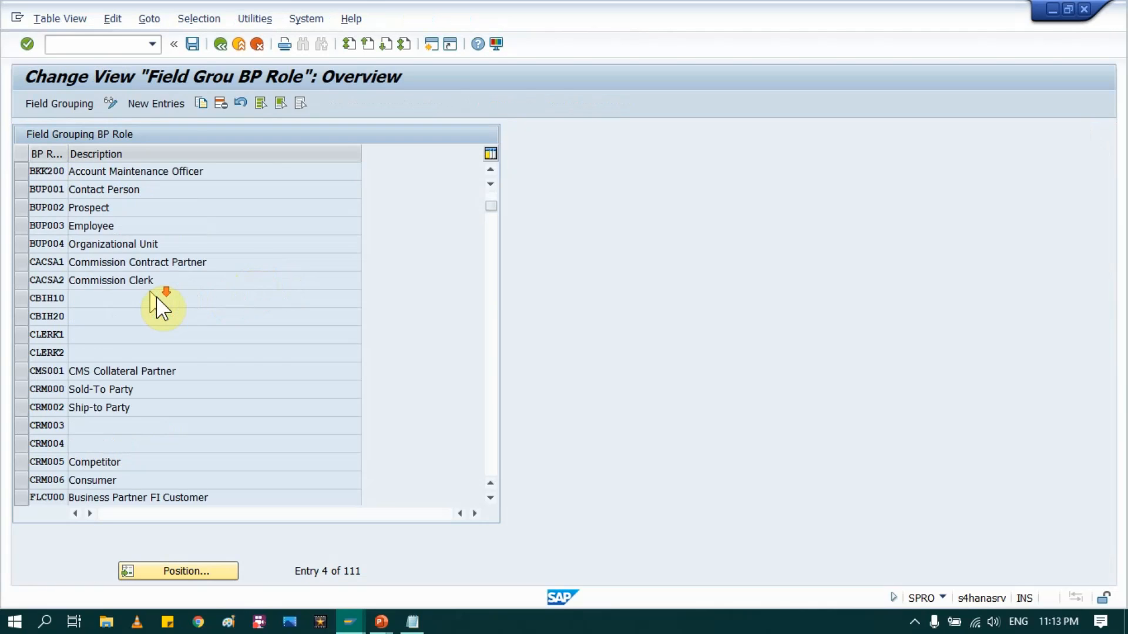
scroll(156, 296, "down", 4)
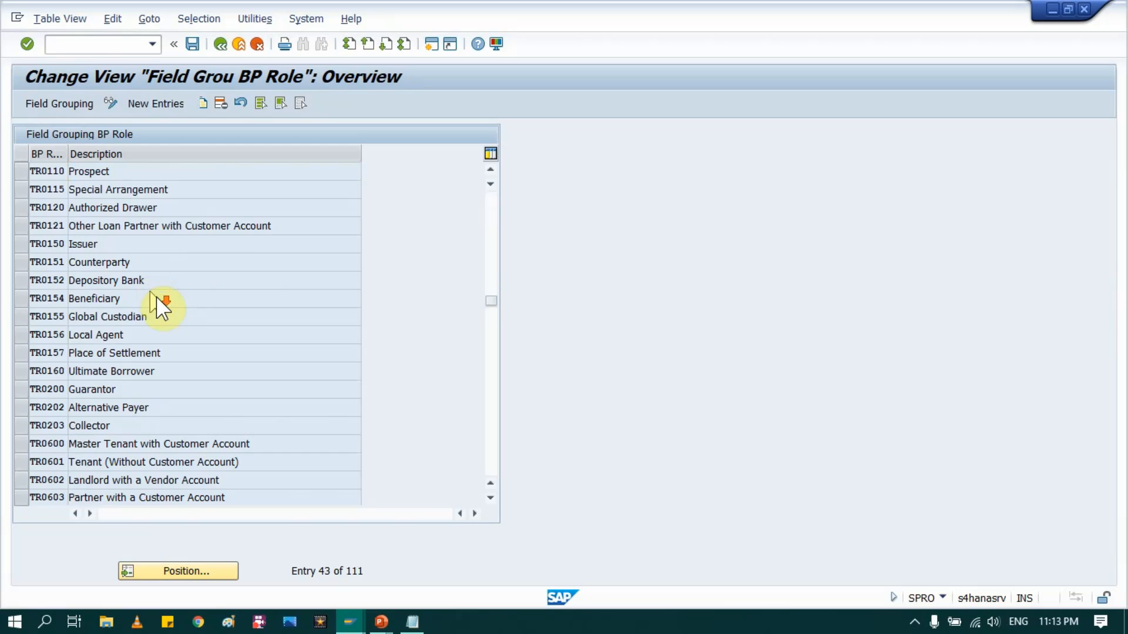
scroll(157, 298, "down", 3)
scroll(156, 296, "down", 5)
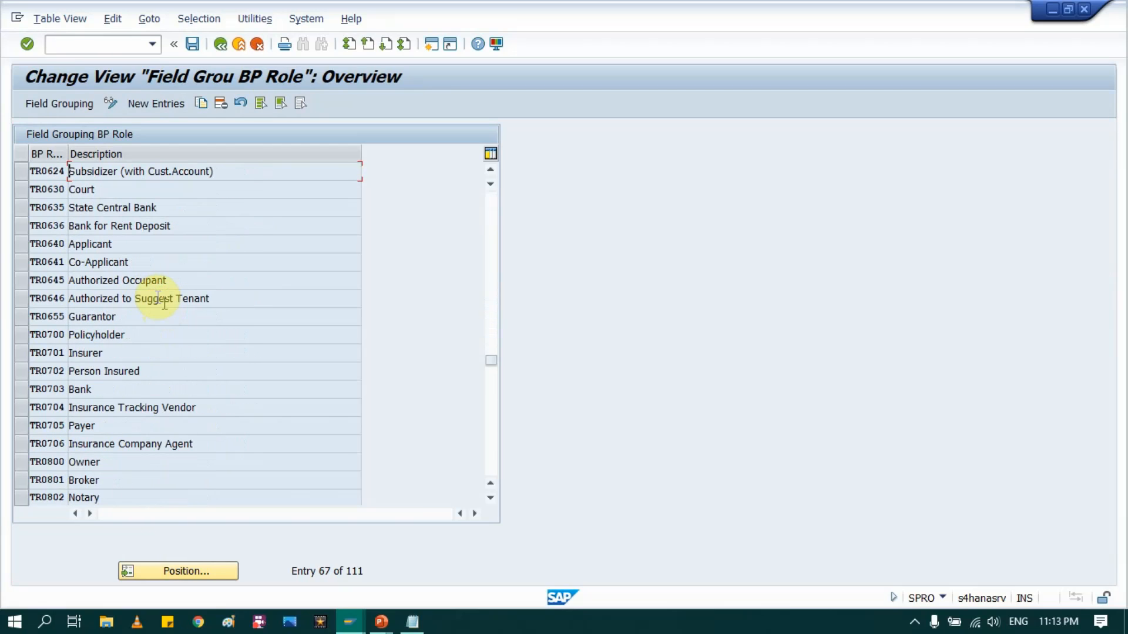
scroll(158, 302, "down", 7)
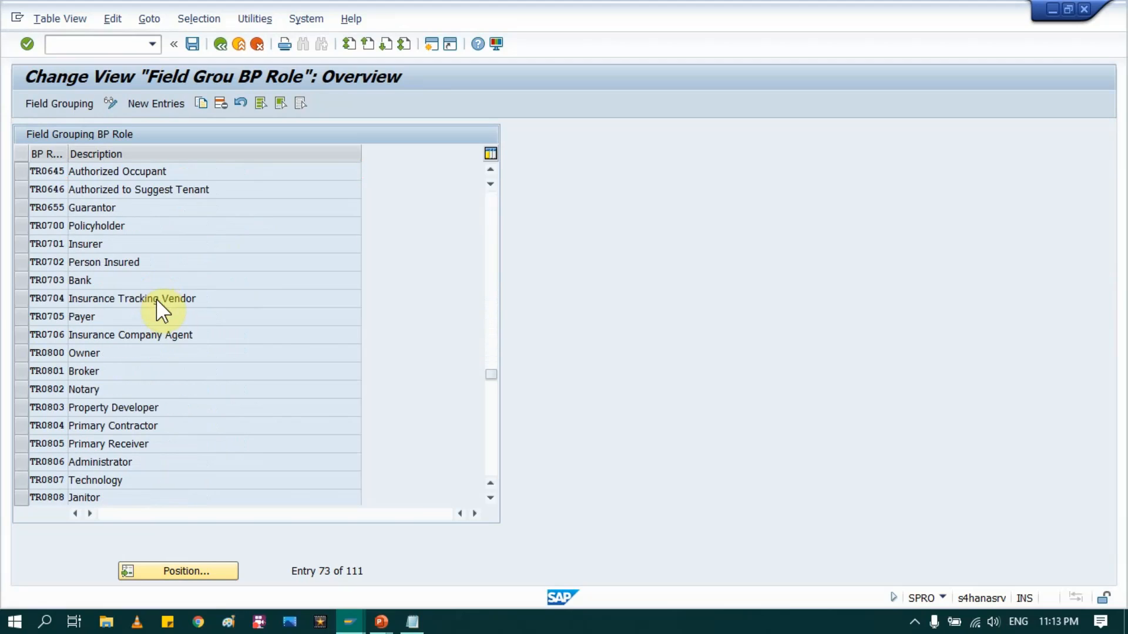
left_click(491, 453)
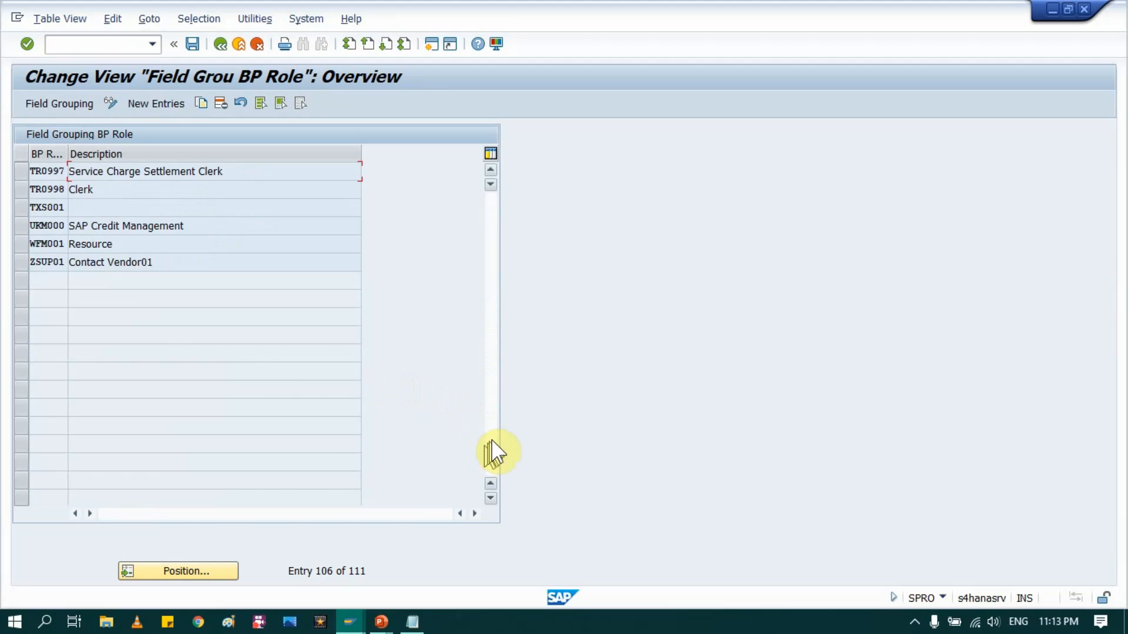
Step: Inspect Contact Vendor01's field groups for BP Search and obsolete customer company data sets, then return to the IMG
double_click(52, 262)
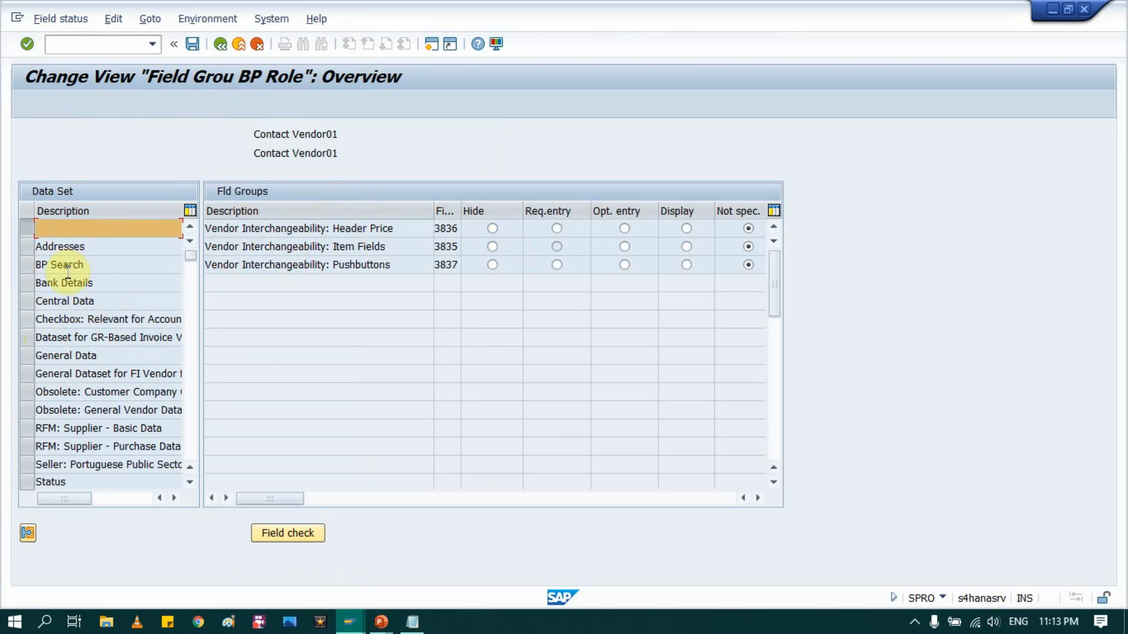
left_click(65, 271)
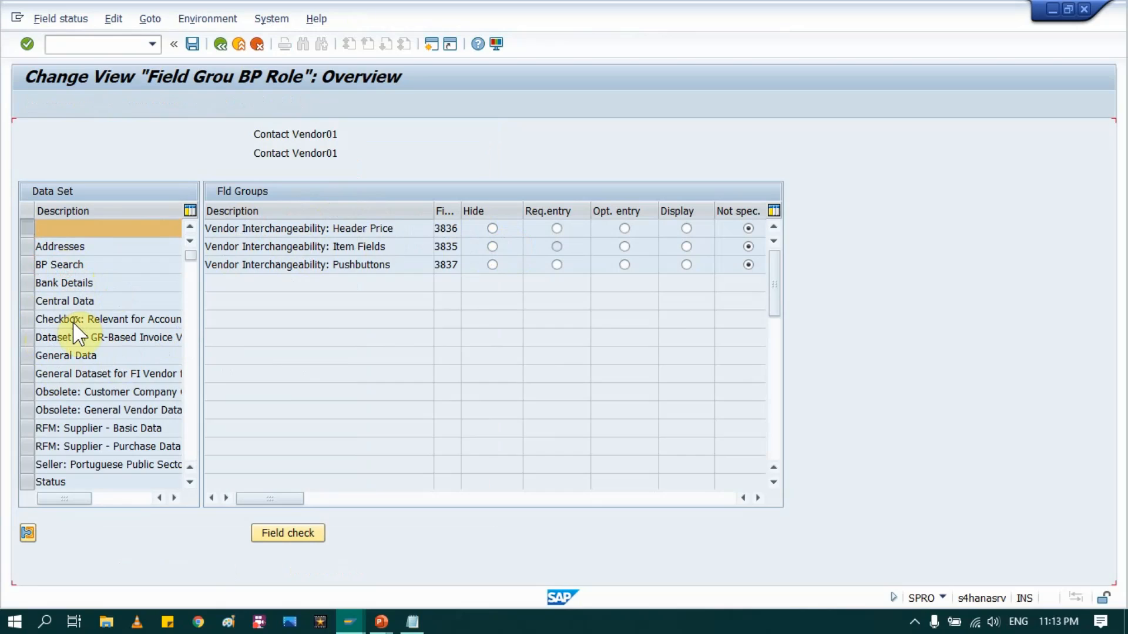
left_click(88, 389)
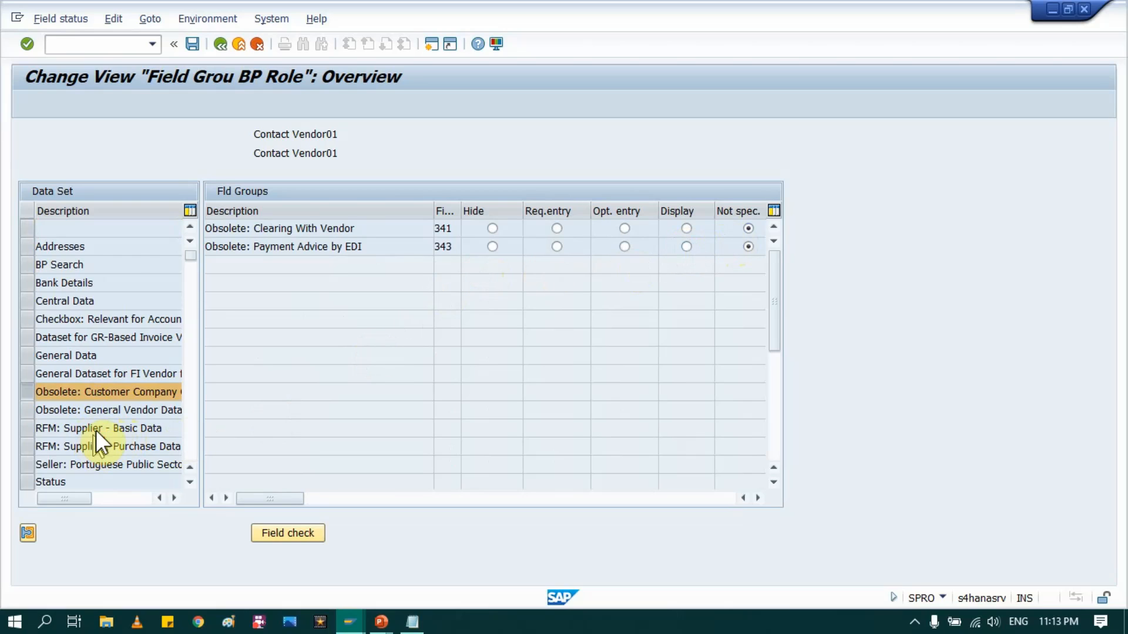
scroll(96, 430, "down", 1)
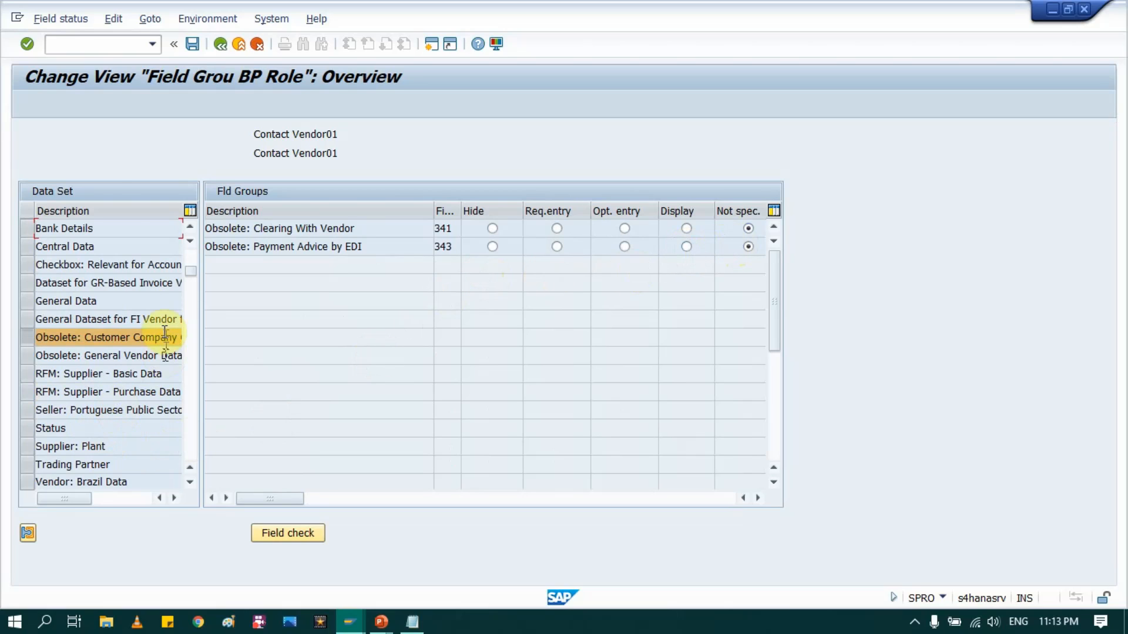
left_click(221, 41)
left_click(221, 41)
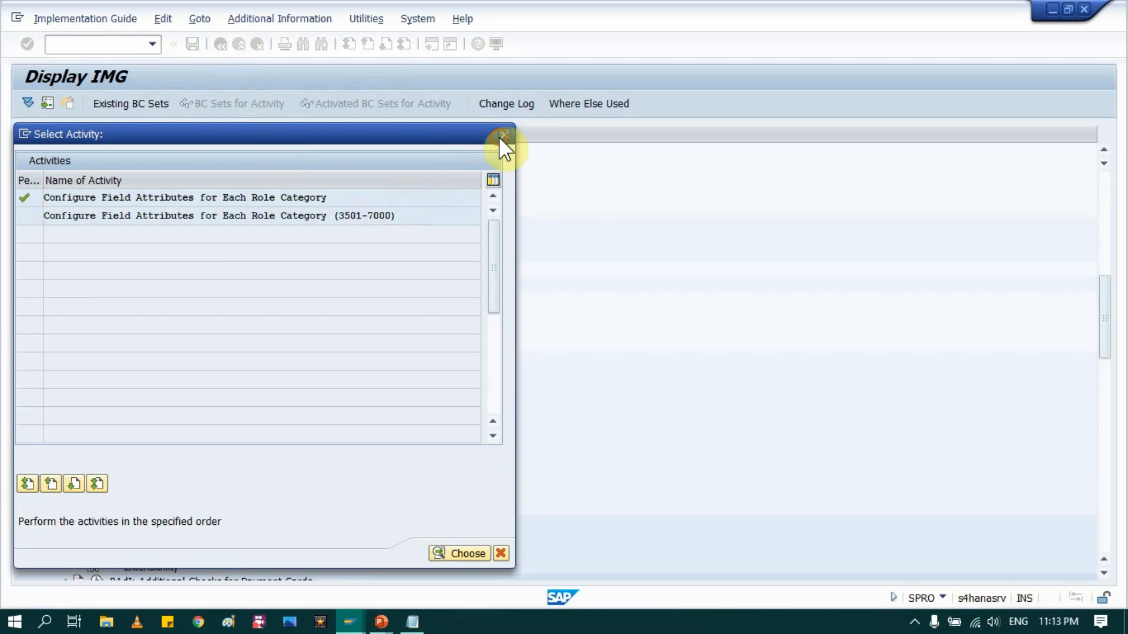
left_click(501, 136)
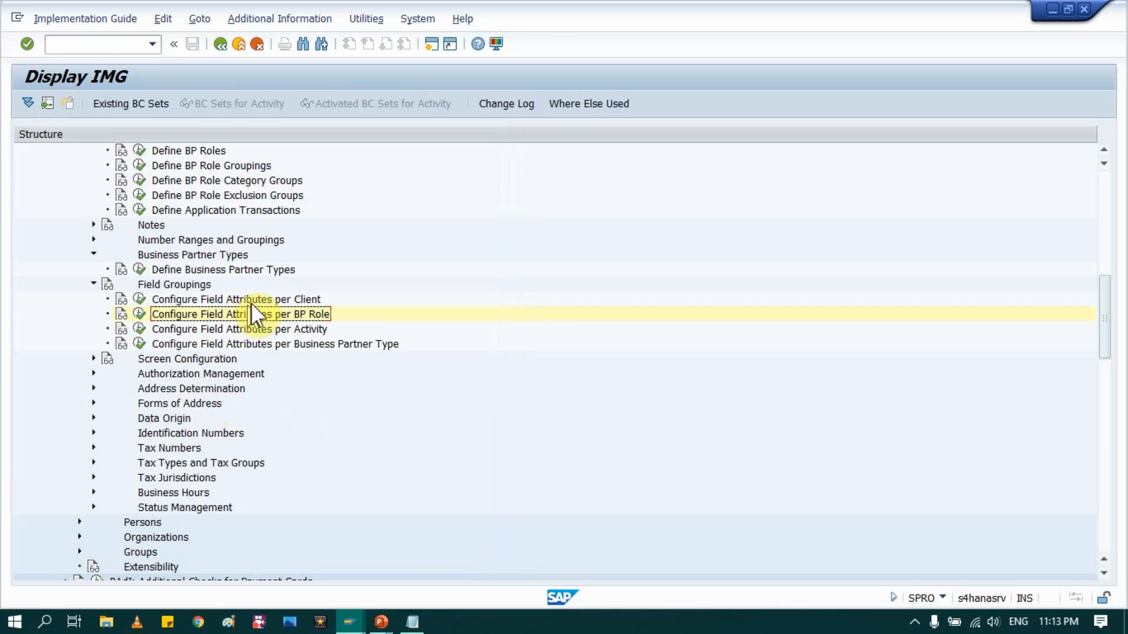
left_click(286, 332)
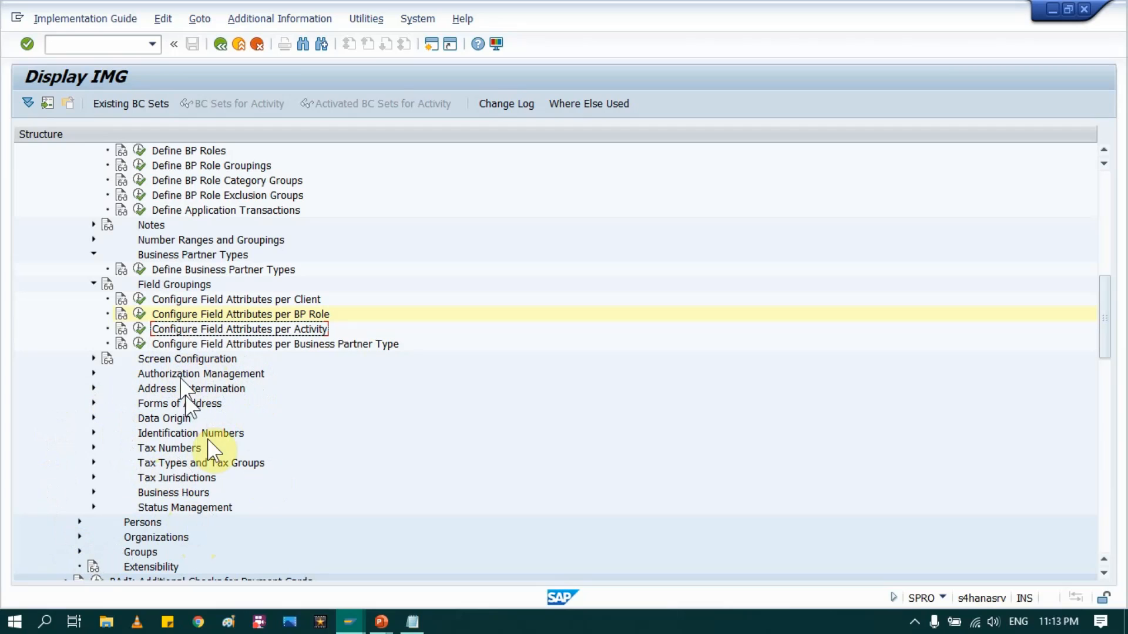
Step: Advance the slide show to the BP Tables slide mapping LFA1, LFB1, LFM1 against BUT000, BUT020
left_click(380, 622)
left_click(414, 572)
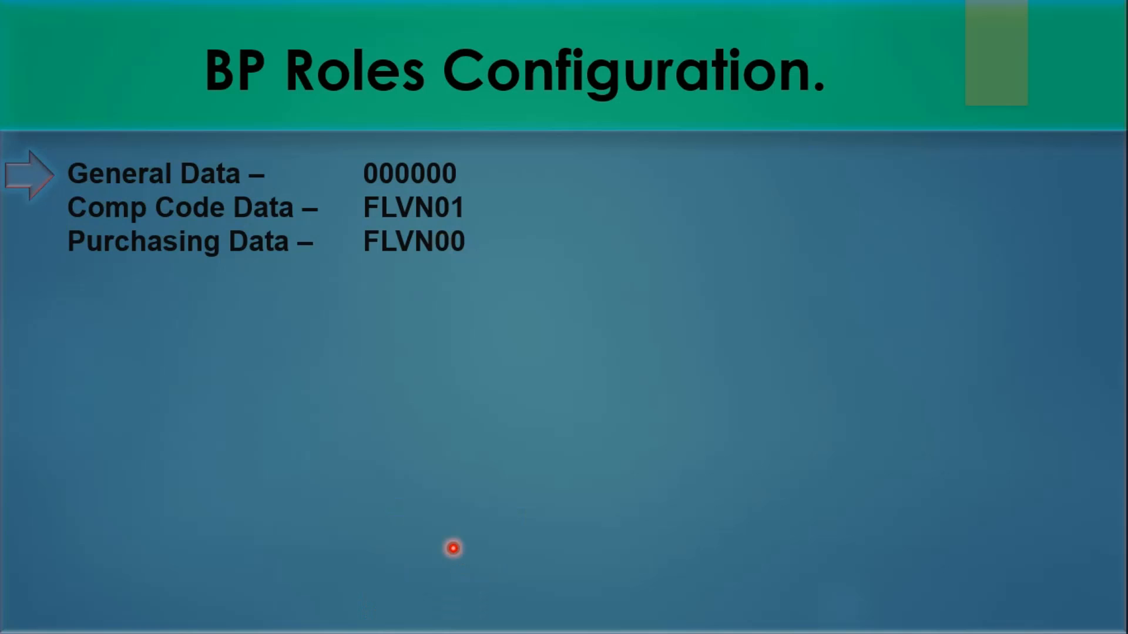
left_click(452, 417)
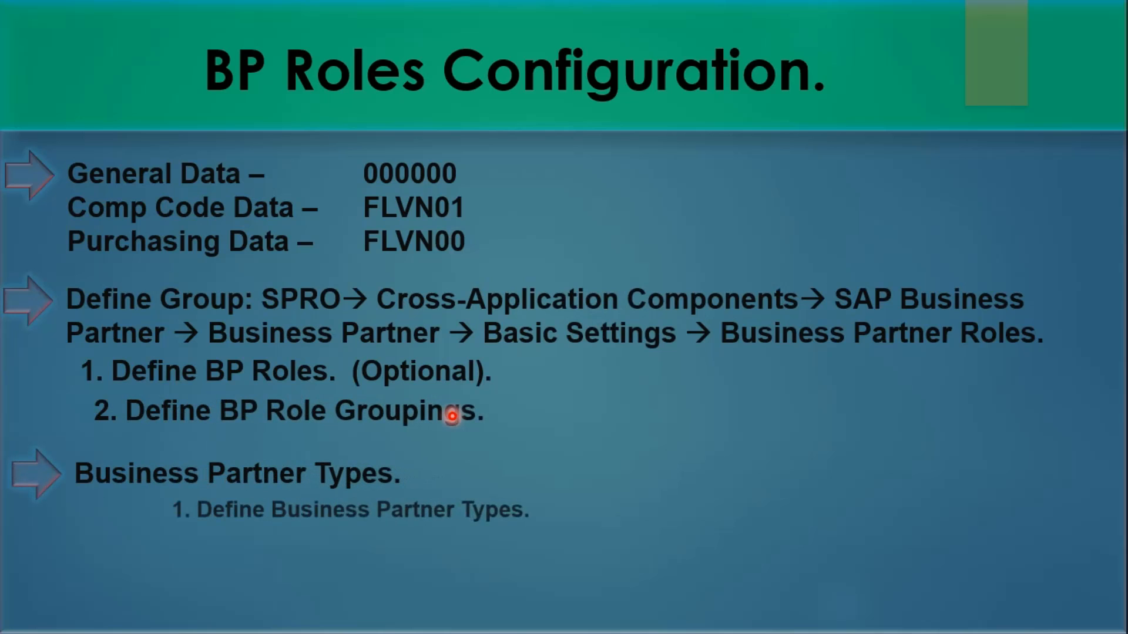
left_click(452, 416)
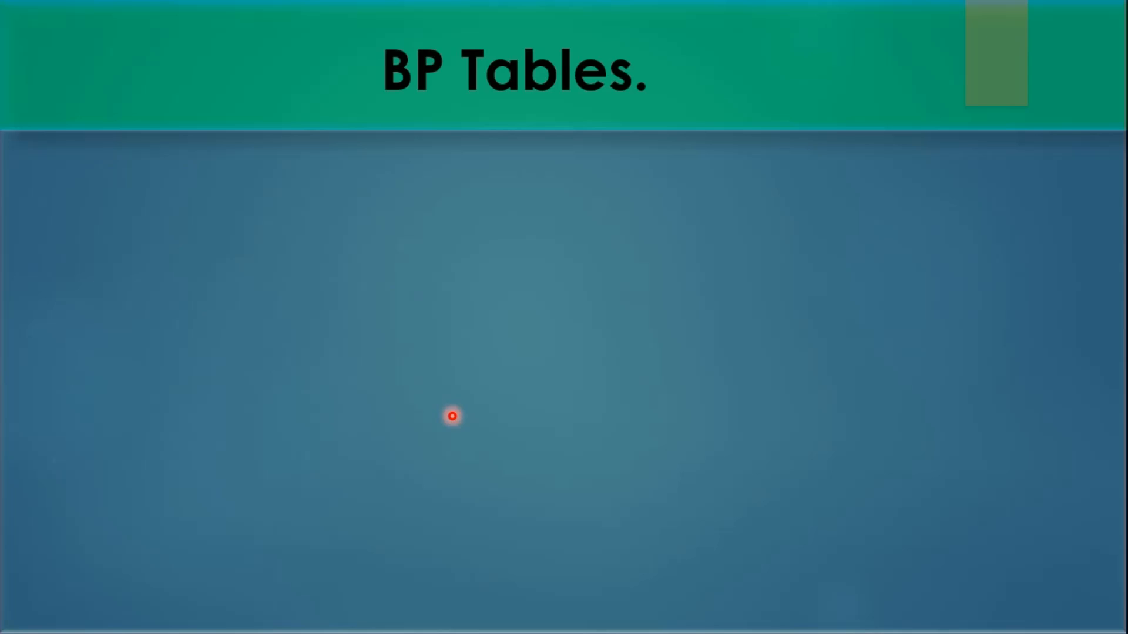
left_click(452, 416)
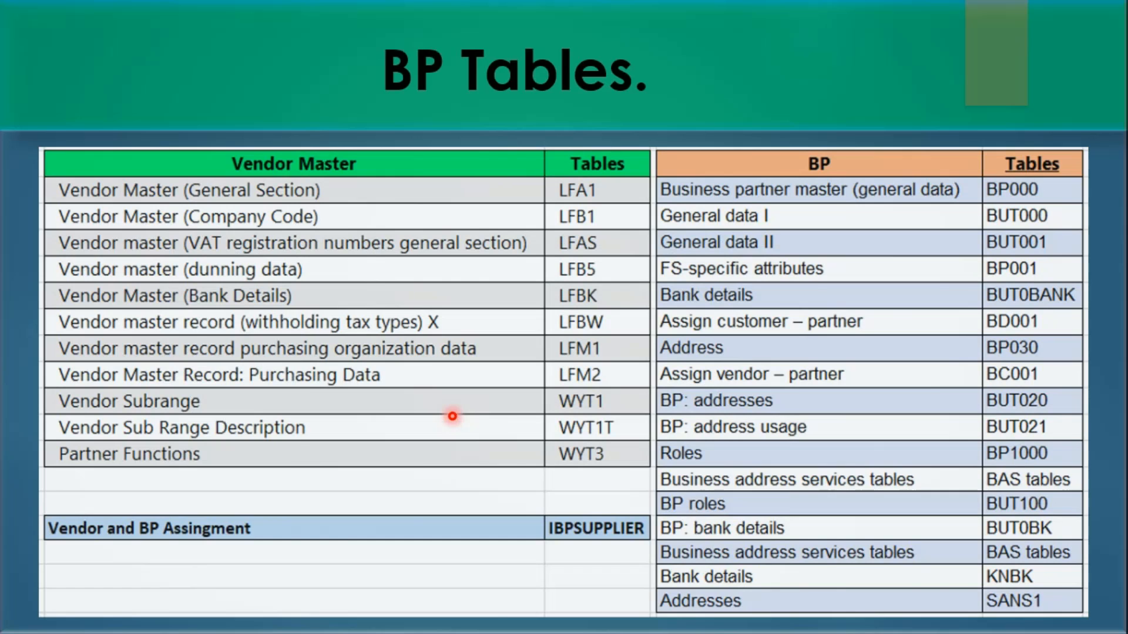